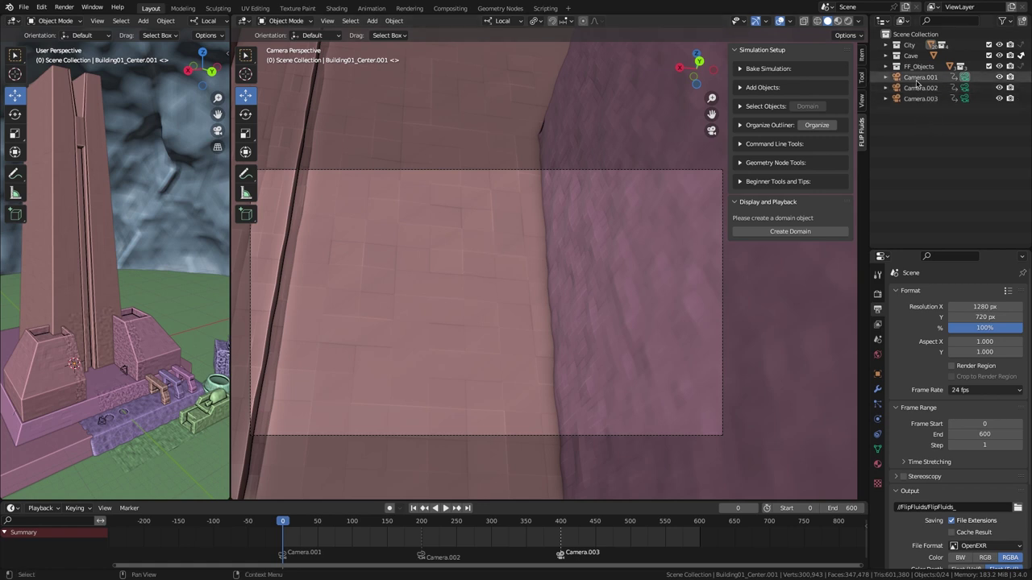
Step: Select Camera.002 and look up the option that binds a camera to timeline markers
{"action": "left_click", "coordinate": [963, 90]}
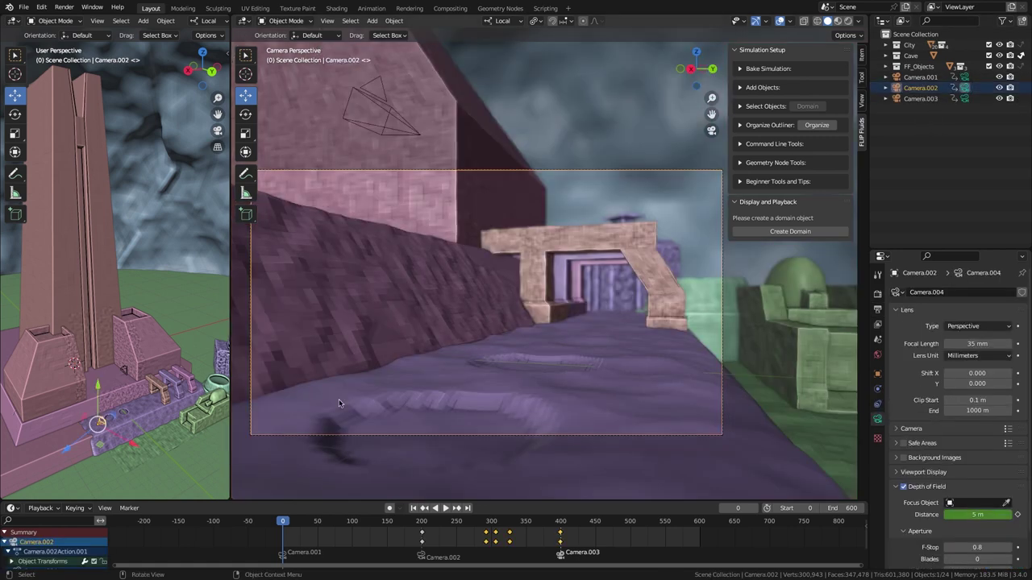
{"action": "left_click", "coordinate": [133, 508]}
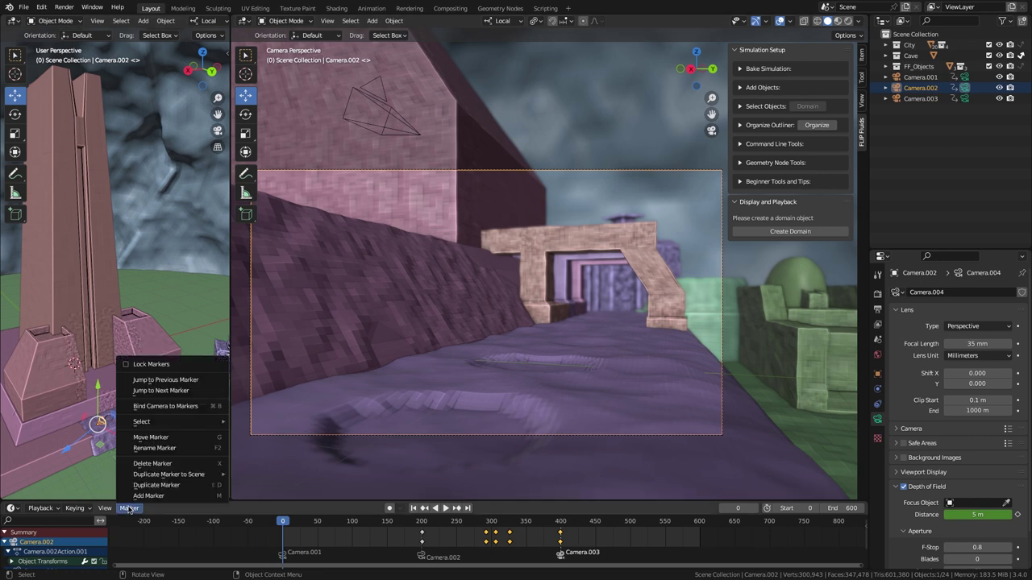
{"action": "left_click", "coordinate": [168, 407]}
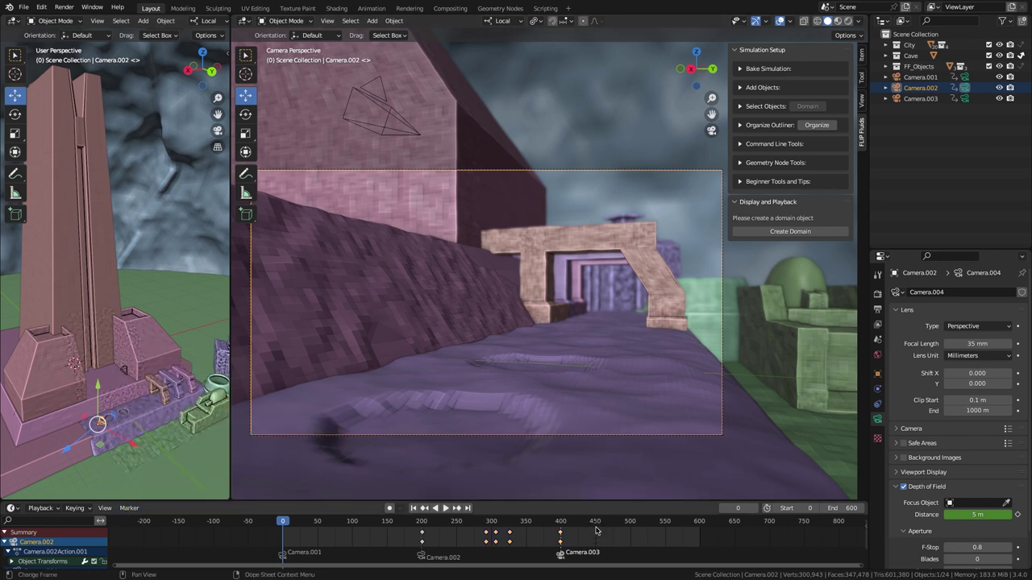
Step: Select Camera.001 and examine the contents of the City_Common, City_Scn01 and City_Scn02 collections
{"action": "left_click", "coordinate": [919, 76]}
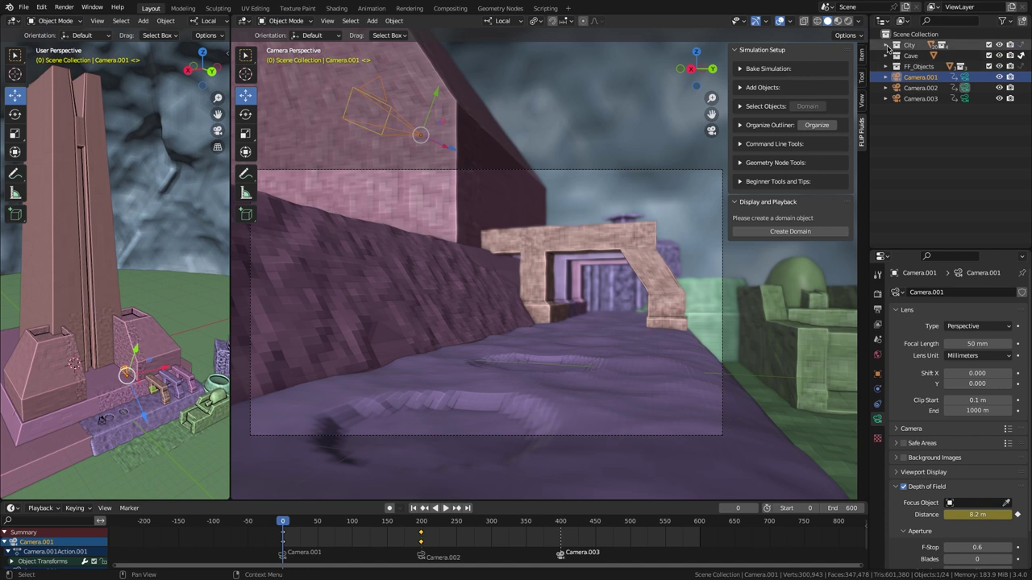
{"action": "left_click", "coordinate": [886, 46]}
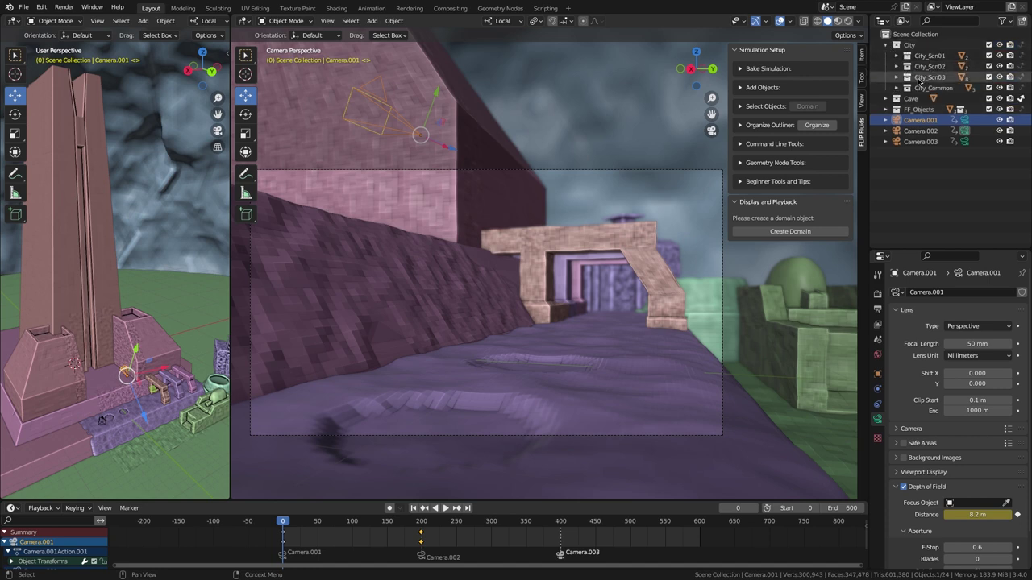
{"action": "left_click", "coordinate": [898, 87]}
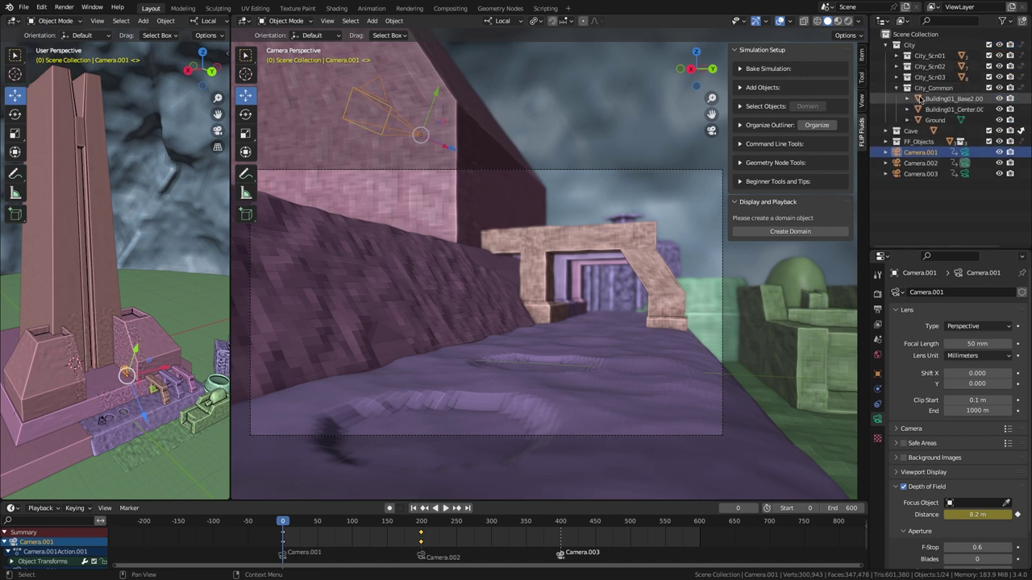
{"action": "left_click", "coordinate": [897, 88]}
{"action": "left_click", "coordinate": [897, 66]}
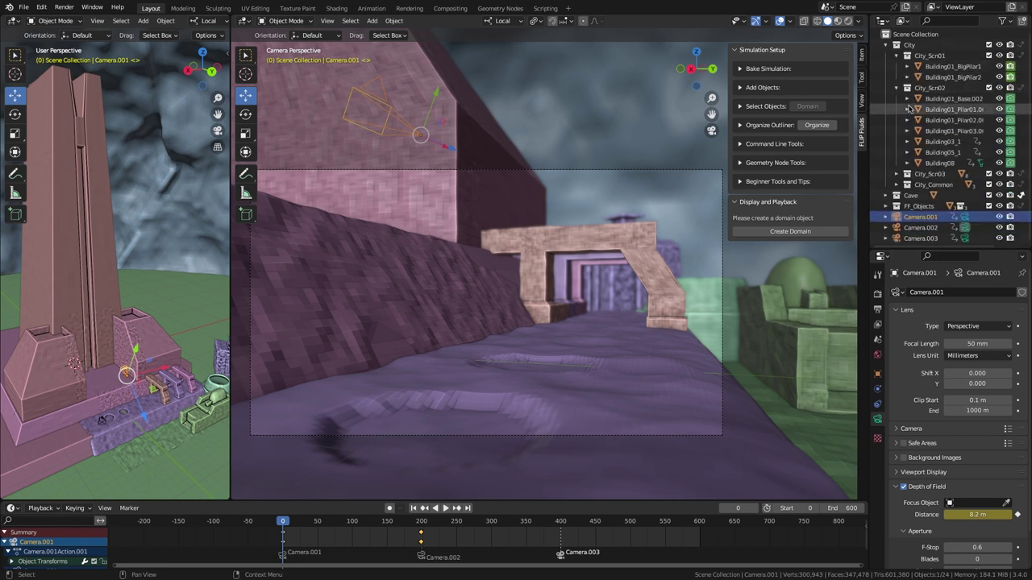
Step: Collapse the City collection and exclude the Cave collection from the view layer
{"action": "left_click", "coordinate": [897, 66]}
{"action": "left_click", "coordinate": [885, 45]}
{"action": "left_click", "coordinate": [897, 56]}
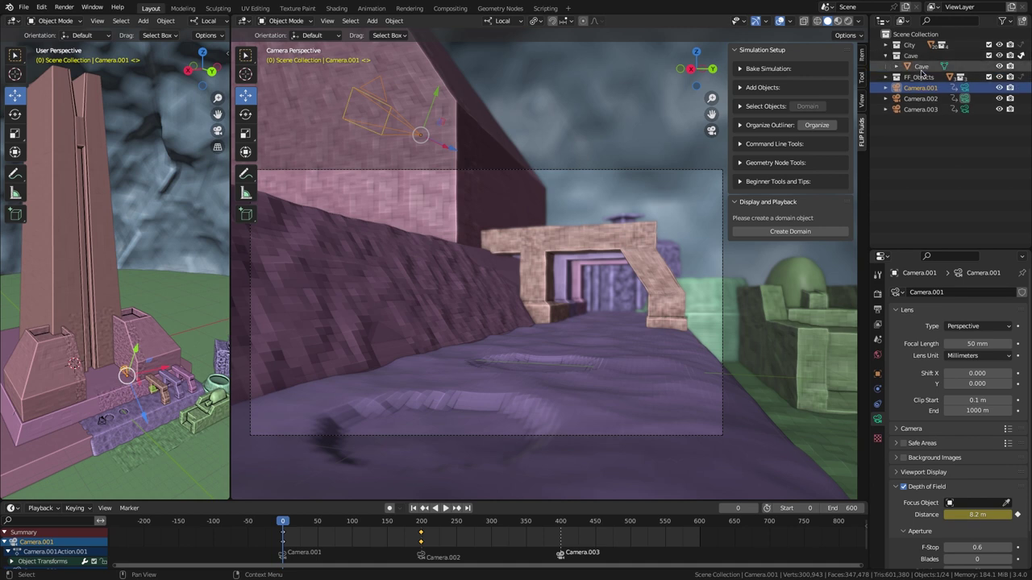
{"action": "left_click", "coordinate": [989, 56]}
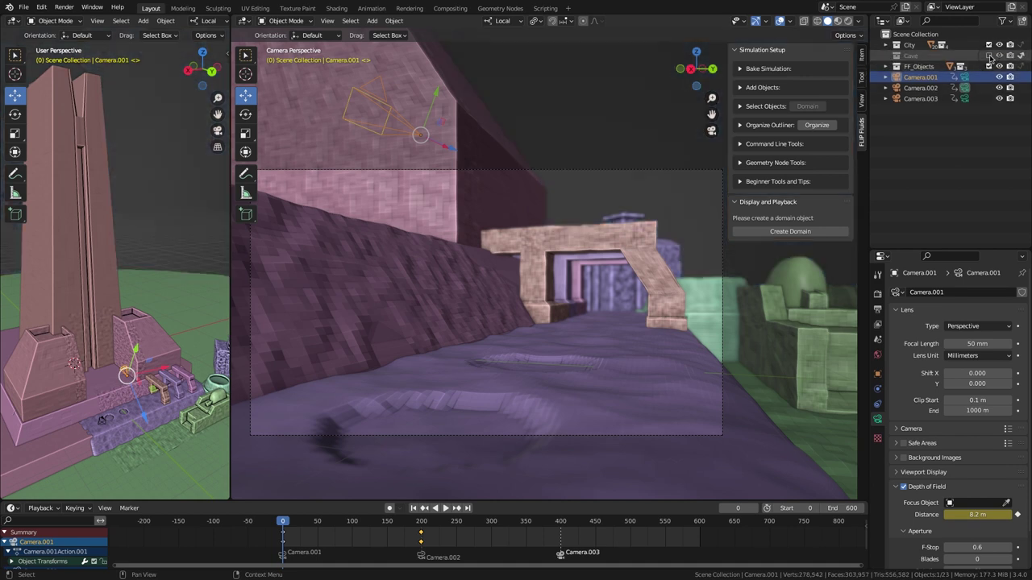
Step: Unhide the FF_Domain object in the FF_Objects collection and turn it into a FLIP Fluids domain
{"action": "left_click", "coordinate": [884, 66]}
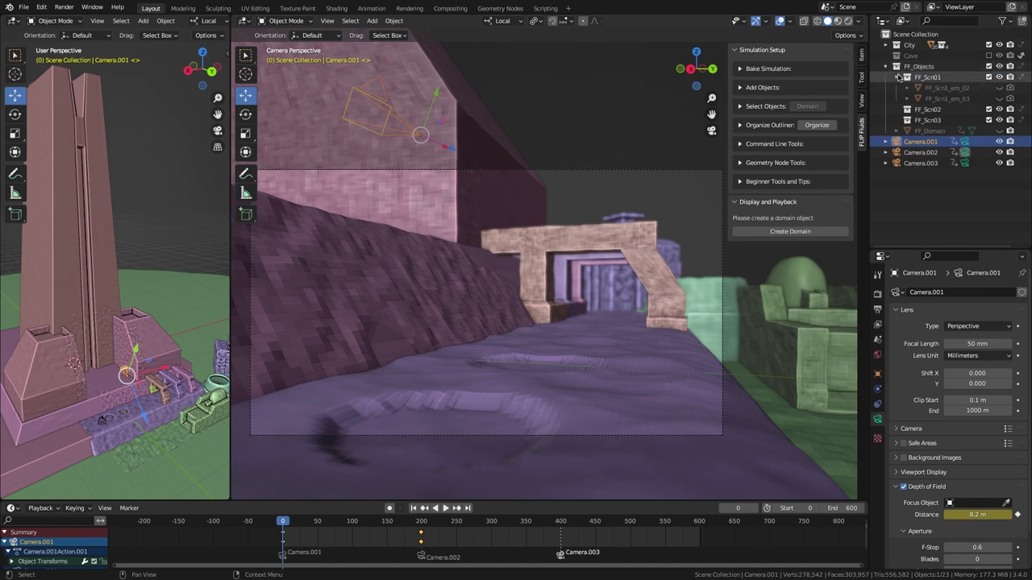
{"action": "left_click", "coordinate": [897, 76]}
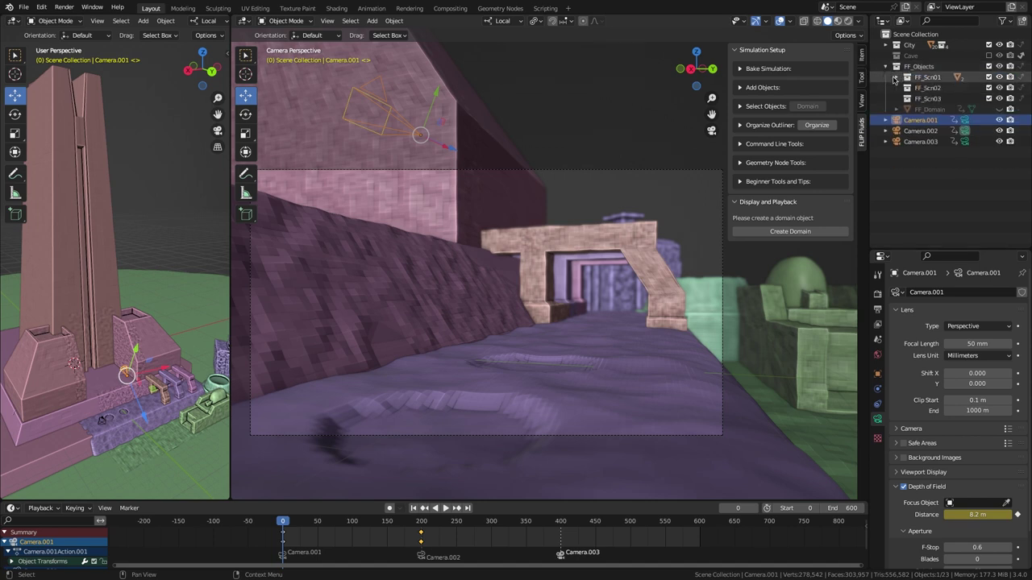
{"action": "left_click", "coordinate": [935, 109]}
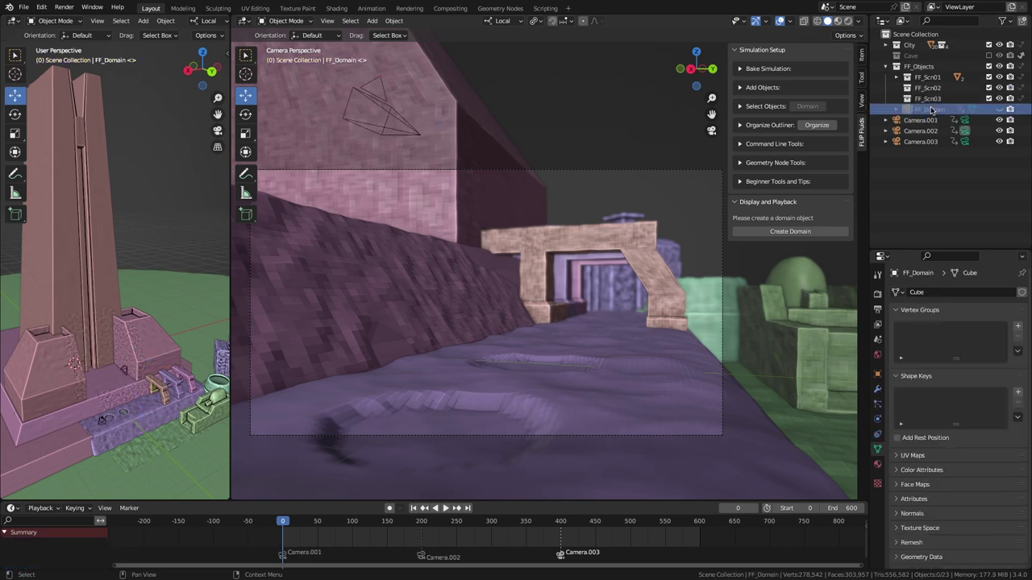
{"action": "left_click", "coordinate": [998, 109]}
{"action": "left_click", "coordinate": [908, 109]}
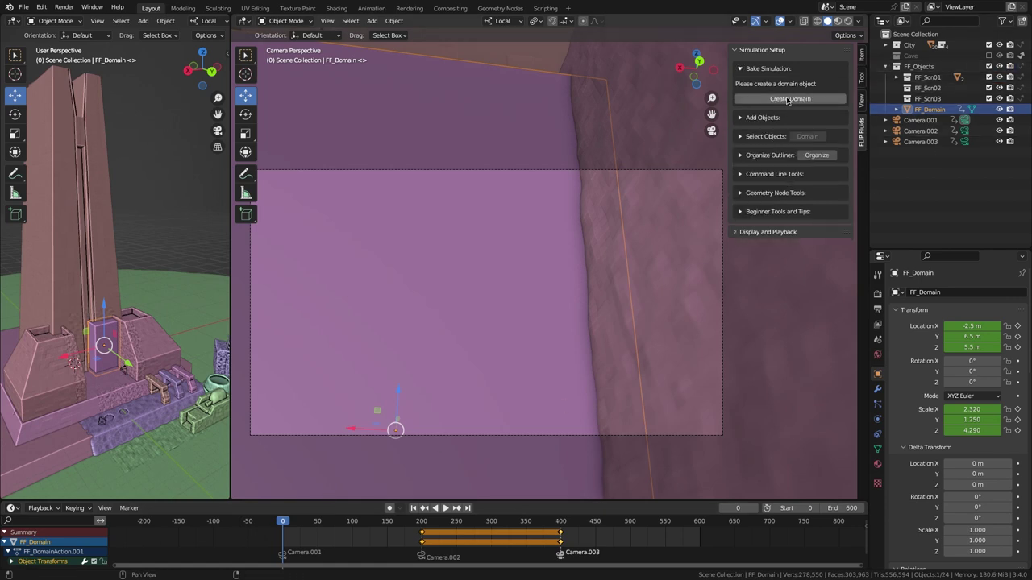
{"action": "left_click", "coordinate": [788, 99]}
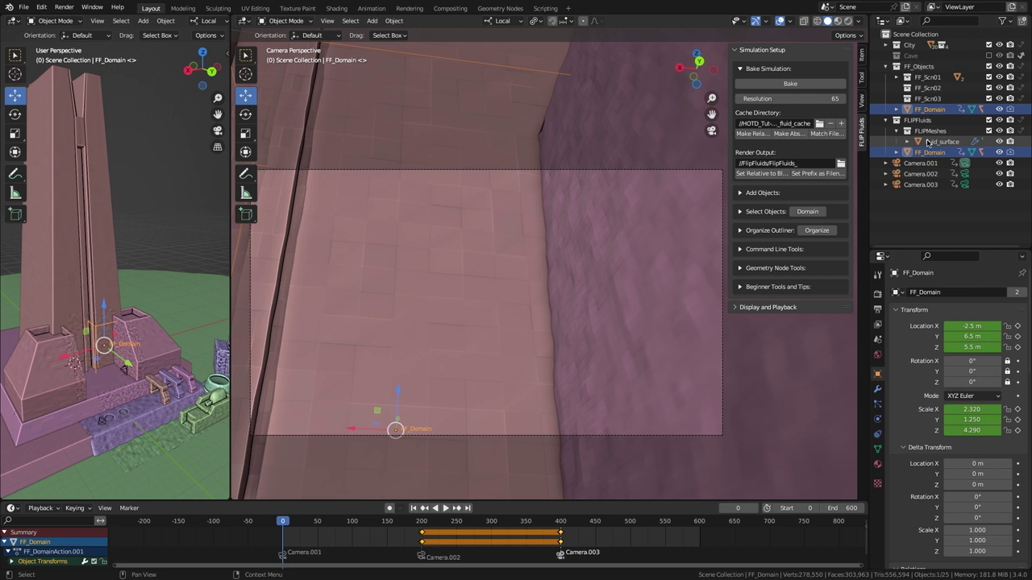
Step: Duplicate the Building01_Center tower in place and move the copy into the FF_Scn01 collection
{"action": "left_click", "coordinate": [415, 320]}
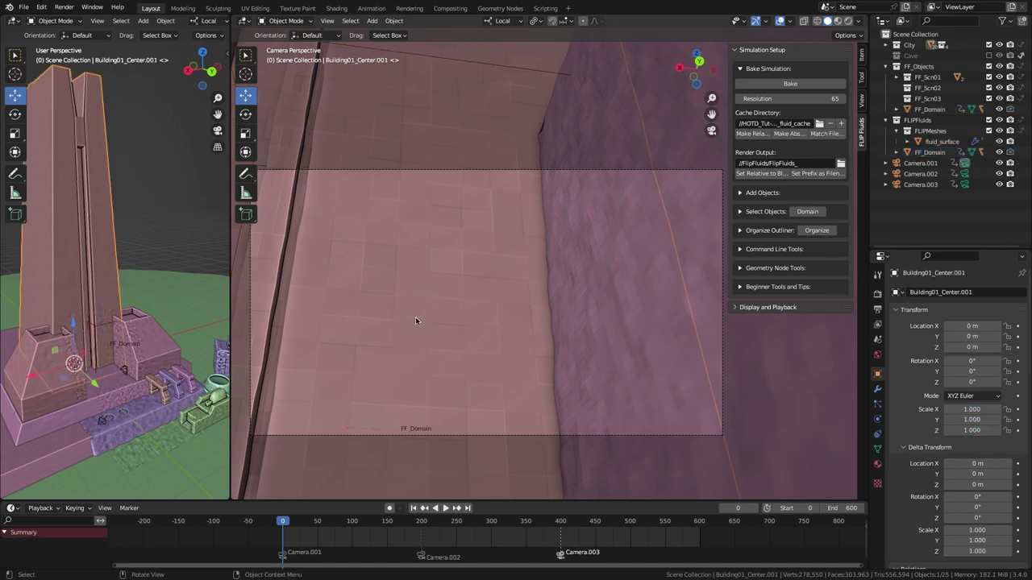
{"action": "key", "text": "shift+d"}
{"action": "right_click", "coordinate": [412, 316]}
{"action": "right_click", "coordinate": [427, 357]}
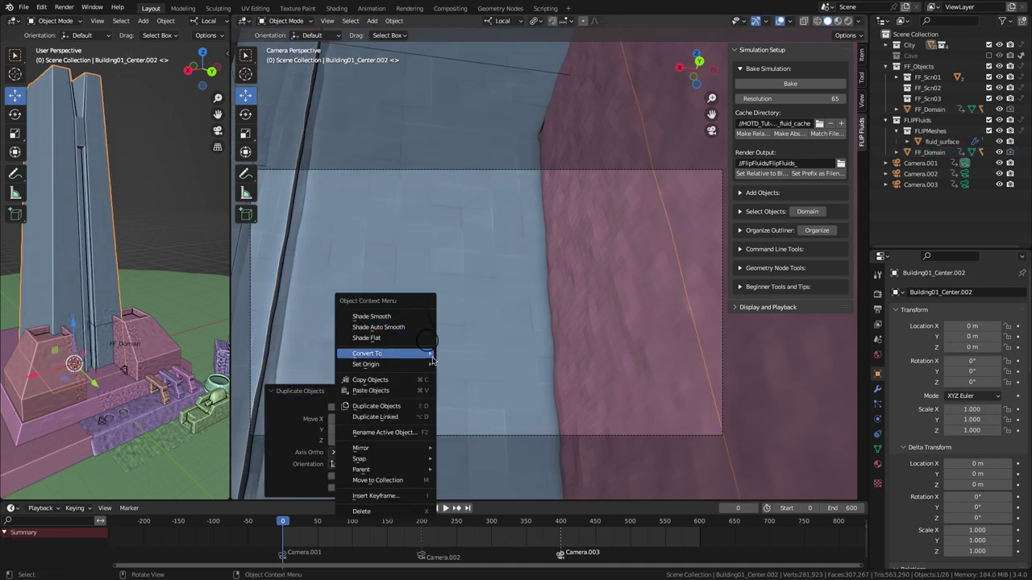
{"action": "left_click", "coordinate": [377, 479]}
{"action": "mouse_move", "coordinate": [387, 534]}
{"action": "left_click", "coordinate": [470, 513]}
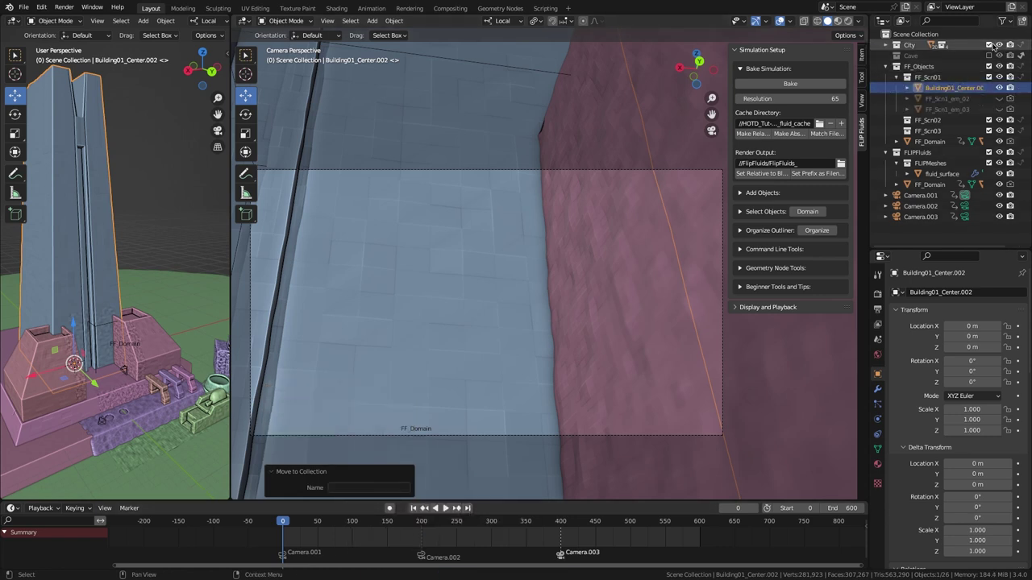
Step: Exclude the City collection and delete all faces of the duplicated tower except the dense front section around the domain
{"action": "left_click", "coordinate": [990, 45]}
{"action": "key", "text": "Tab"}
{"action": "key", "text": "KP_Decimal"}
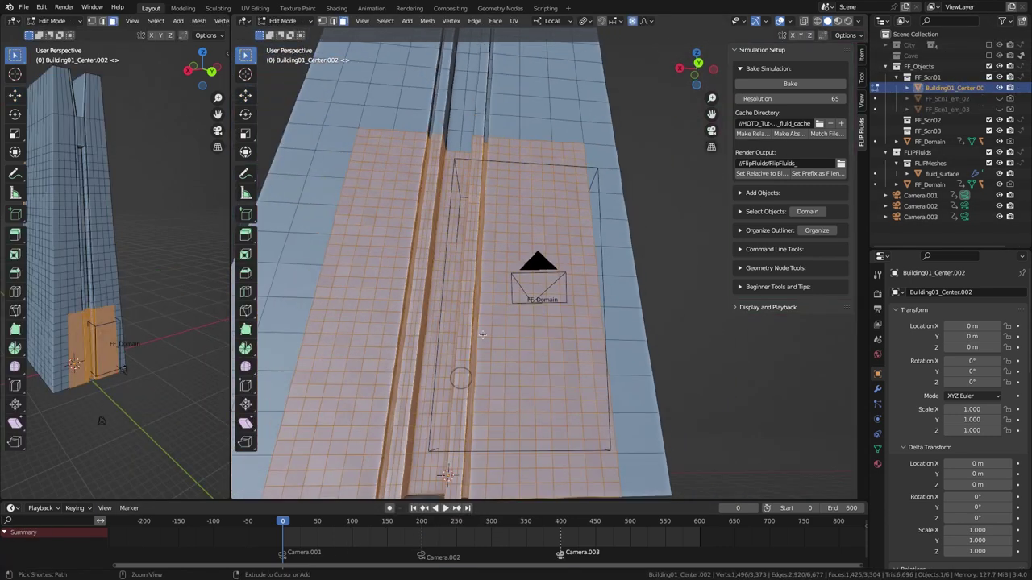
{"action": "scroll", "coordinate": [503, 288], "scroll_direction": "down", "scroll_amount": 4}
{"action": "middle_click_drag", "start_coordinate": [527, 314], "coordinate": [537, 341]}
{"action": "key", "text": "ctrl+i"}
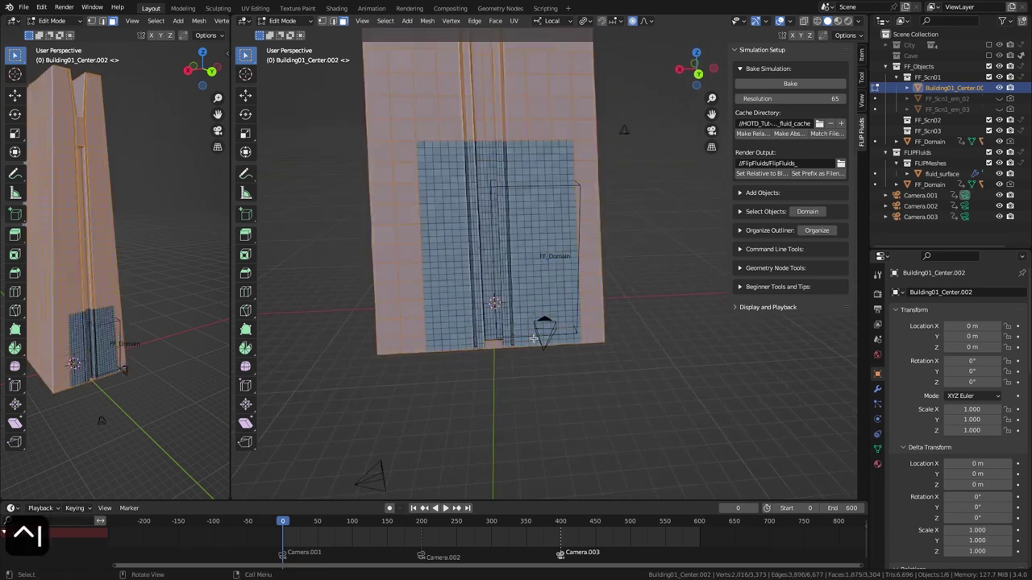
{"action": "key", "text": "x"}
{"action": "left_click", "coordinate": [520, 340]}
Step: Extrude the outer boundary edge loop of the remaining wall section backwards along Y to give it depth
{"action": "scroll", "coordinate": [412, 323], "scroll_direction": "up", "scroll_amount": 3}
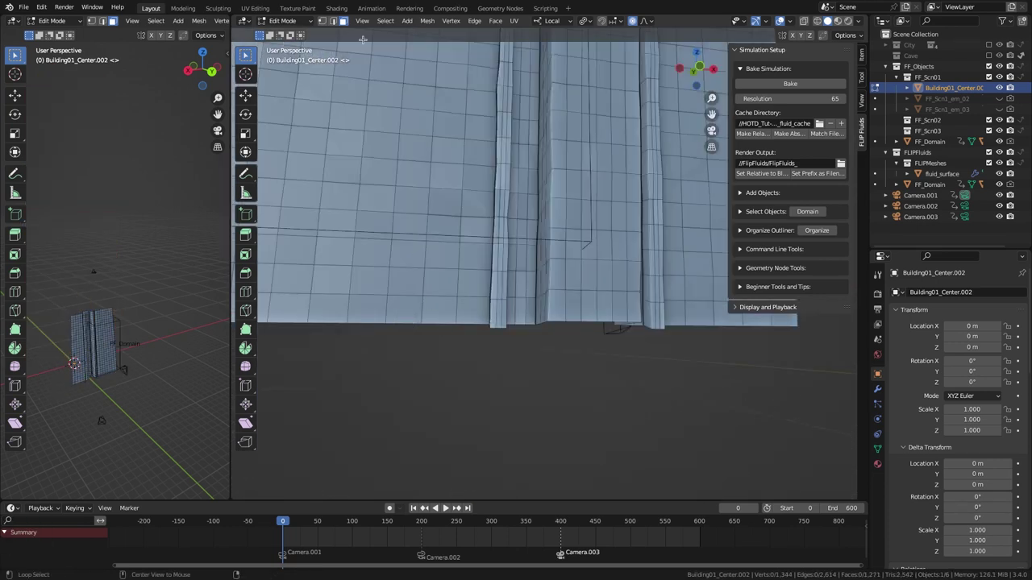
{"action": "left_click", "coordinate": [333, 22]}
{"action": "middle_click_drag", "start_coordinate": [664, 352], "coordinate": [510, 159]}
{"action": "left_click", "coordinate": [710, 158], "text": "alt+shift"}
{"action": "middle_click_drag", "start_coordinate": [674, 308], "coordinate": [400, 282]}
{"action": "scroll", "coordinate": [546, 224], "scroll_direction": "down", "scroll_amount": 5}
{"action": "key", "text": "e"}
{"action": "key", "text": "y"}
{"action": "left_click", "coordinate": [496, 235]}
{"action": "key", "text": "Tab"}
Step: Add a cube and scale it up until it is larger than the extruded wall section
{"action": "key", "text": "shift+a"}
{"action": "mouse_move", "coordinate": [531, 291]}
{"action": "left_click", "coordinate": [566, 303]}
{"action": "key", "text": "s"}
{"action": "left_click", "coordinate": [554, 300]}
{"action": "key", "text": "s"}
{"action": "left_click", "coordinate": [665, 241]}
Step: Move and resize the cube so it covers the rear part of the wall section and leaves the front free
{"action": "middle_click_drag", "start_coordinate": [625, 326], "coordinate": [682, 303]}
{"action": "left_click_drag", "start_coordinate": [491, 365], "coordinate": [491, 238]}
{"action": "left_click_drag", "start_coordinate": [532, 276], "coordinate": [495, 277]}
{"action": "middle_click_drag", "start_coordinate": [592, 307], "coordinate": [557, 303]}
{"action": "key", "text": "s"}
{"action": "left_click", "coordinate": [563, 308]}
{"action": "left_click_drag", "start_coordinate": [498, 274], "coordinate": [490, 274]}
{"action": "middle_click_drag", "start_coordinate": [590, 279], "coordinate": [520, 300]}
{"action": "scroll", "coordinate": [521, 300], "scroll_direction": "down", "scroll_amount": 1}
Step: Cut off the rear of the wall section with an applied Boolean modifier targeting the cube, and delete the cube
{"action": "left_click", "coordinate": [576, 228]}
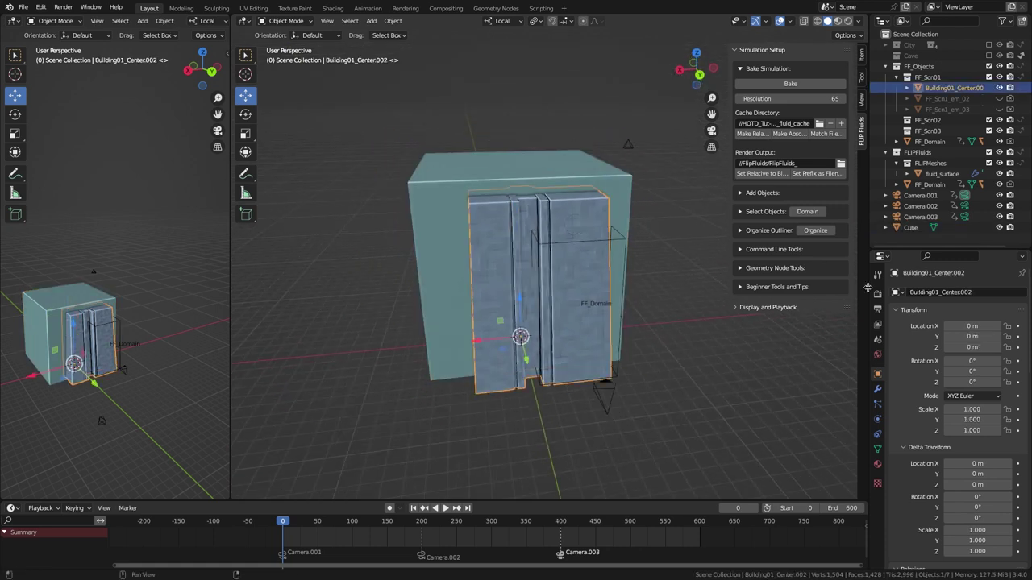
{"action": "left_click", "coordinate": [878, 389]}
{"action": "left_click", "coordinate": [910, 292]}
{"action": "left_click", "coordinate": [818, 345]}
{"action": "left_click", "coordinate": [1007, 353]}
{"action": "left_click", "coordinate": [617, 213]}
{"action": "left_click", "coordinate": [995, 310]}
{"action": "left_click", "coordinate": [953, 323]}
{"action": "left_click", "coordinate": [912, 230]}
{"action": "key", "text": "Delete"}
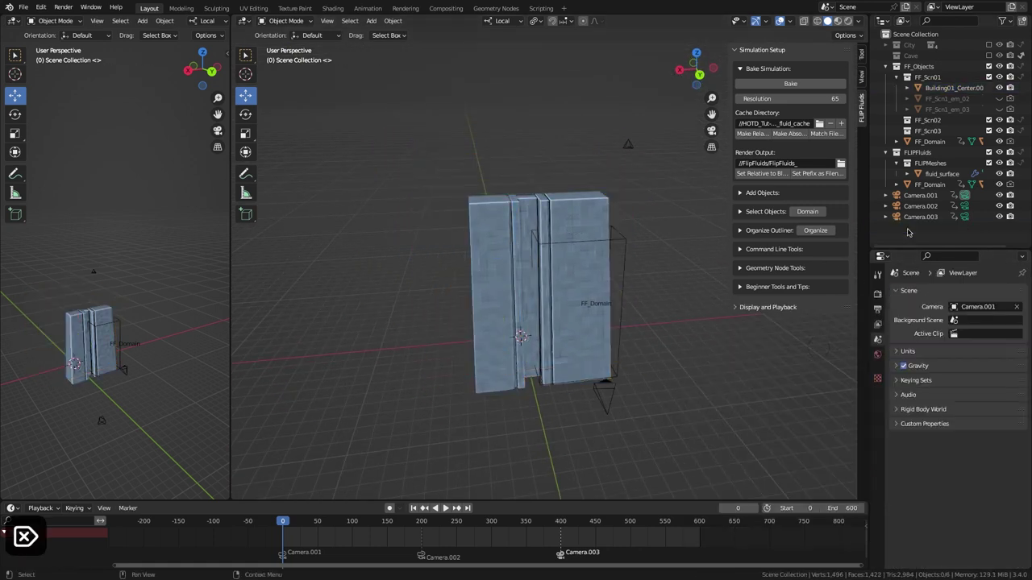
Step: Merge all vertices of the wall section by distance, raising the merge distance to just over 0.02 m
{"action": "middle_click_drag", "start_coordinate": [545, 372], "coordinate": [614, 385]}
{"action": "left_click", "coordinate": [527, 247]}
{"action": "key", "text": "Tab"}
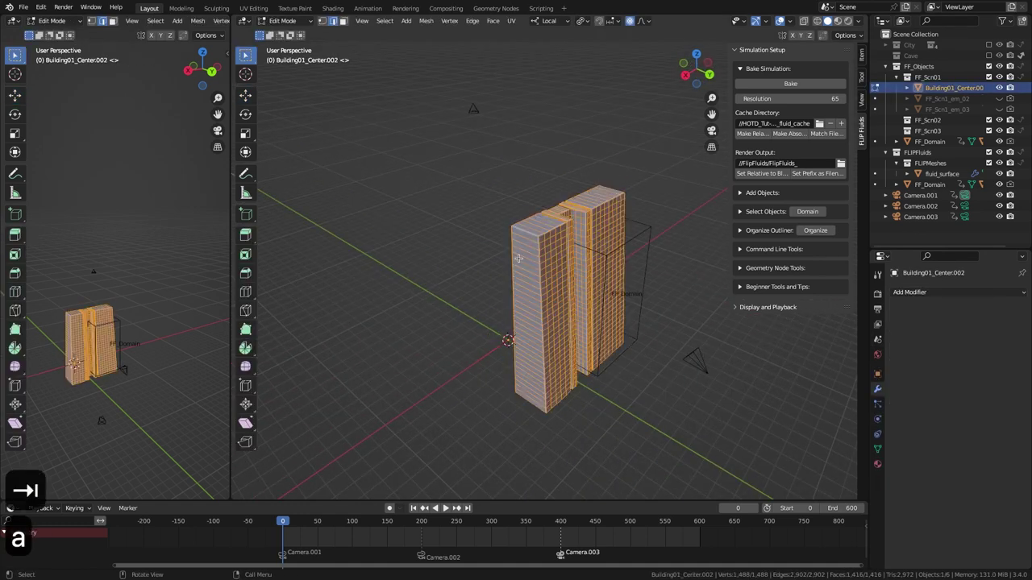
{"action": "key", "text": "a"}
{"action": "left_click", "coordinate": [425, 21]}
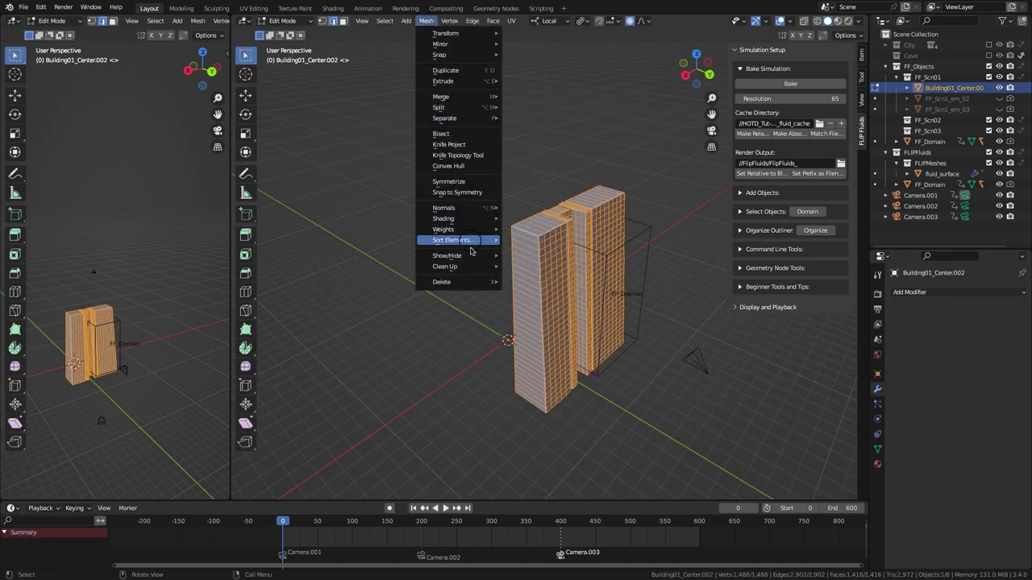
{"action": "mouse_move", "coordinate": [469, 267]}
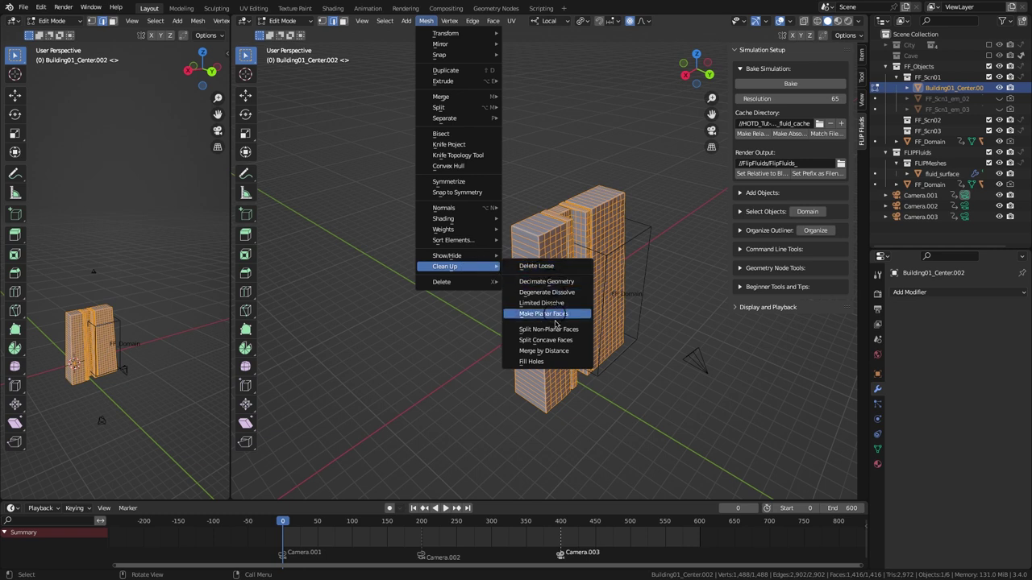
{"action": "left_click", "coordinate": [562, 352]}
{"action": "left_click", "coordinate": [281, 491]}
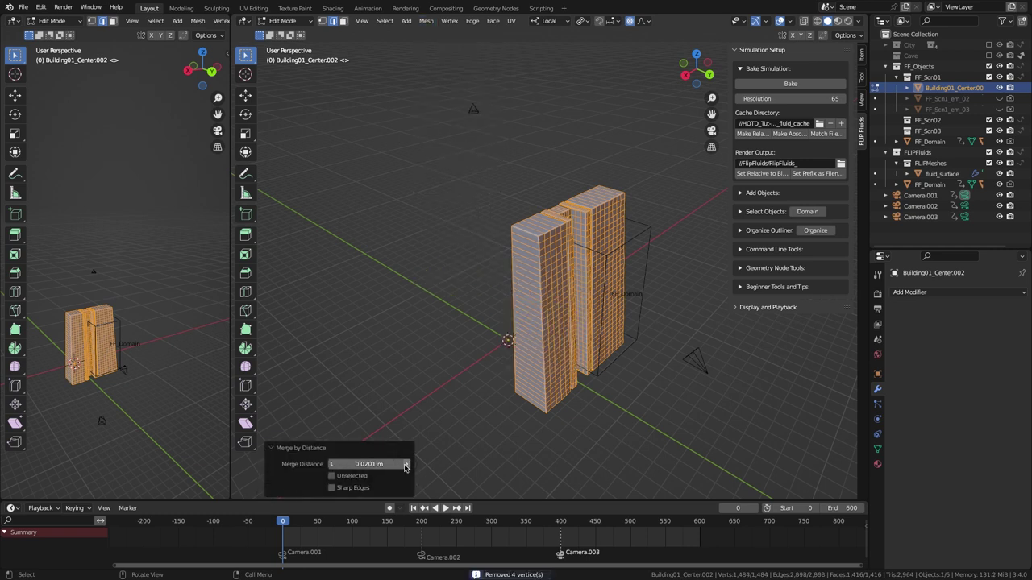
Step: Return to Object Mode and add the wall section to the fluid simulation as an obstacle
{"action": "key", "text": "Tab"}
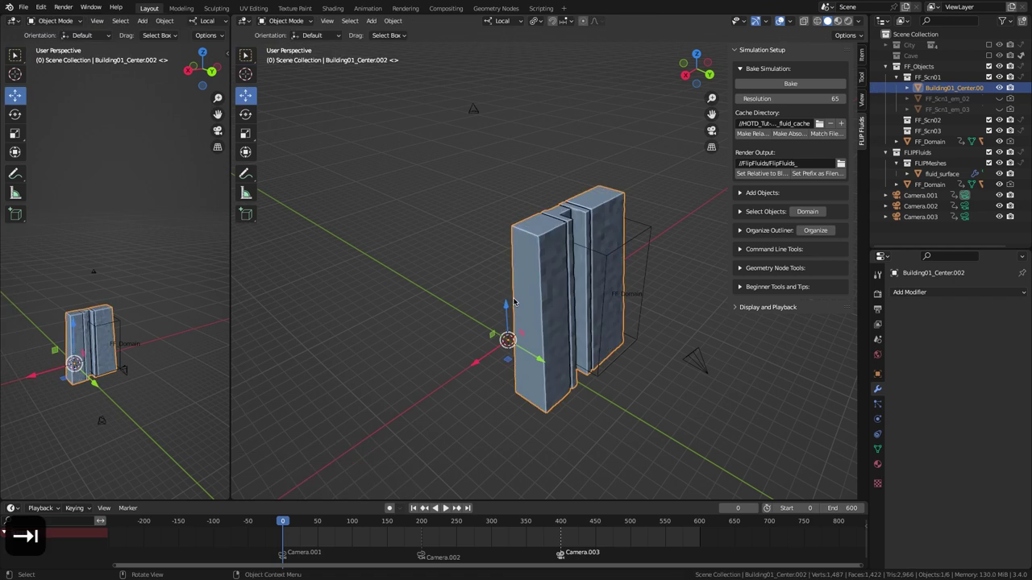
{"action": "left_click", "coordinate": [742, 194]}
{"action": "left_click", "coordinate": [782, 224]}
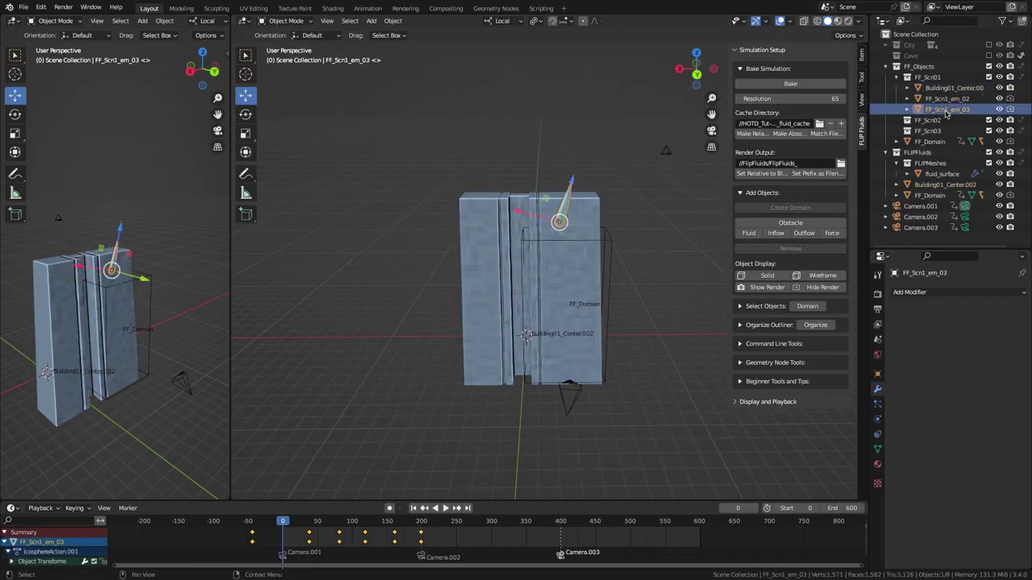
Step: Scrub the timeline and stop at frame 74 to check the animation of the FF_Scn1_em_03 emitter
{"action": "left_click_drag", "start_coordinate": [284, 521], "coordinate": [413, 521]}
{"action": "mouse_move", "coordinate": [593, 399]}
{"action": "middle_mouse_down"}
{"action": "mouse_move", "coordinate": [548, 407]}
{"action": "mouse_move", "coordinate": [578, 411]}
{"action": "middle_mouse_up"}
{"action": "middle_click_drag", "start_coordinate": [139, 448], "coordinate": [191, 444]}
{"action": "left_click_drag", "start_coordinate": [412, 521], "coordinate": [334, 522]}
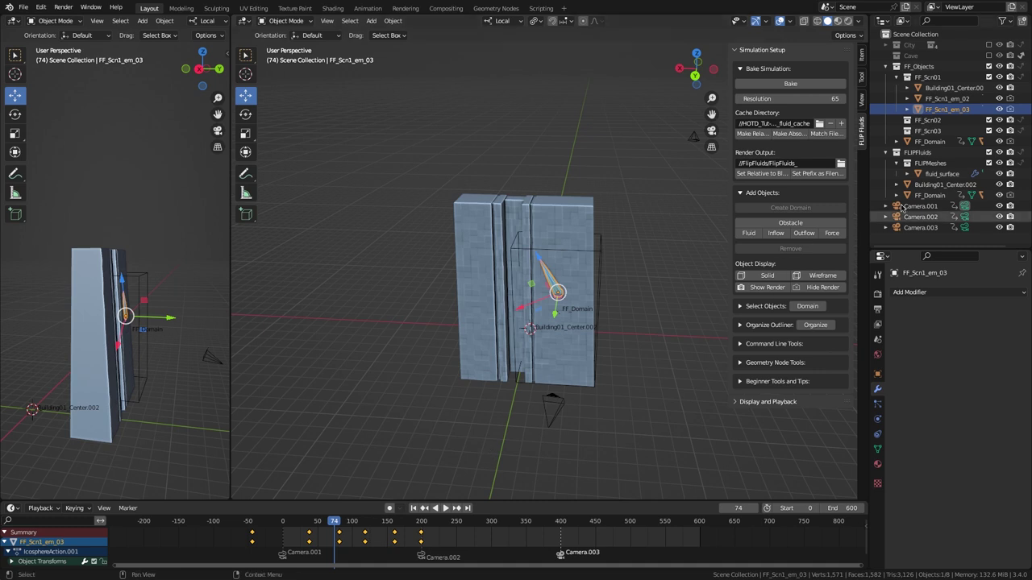
Step: Hide FF_Scn1_em_03 and add FF_Scn1_em_02 to the fluid simulation as an inflow
{"action": "left_click", "coordinate": [1000, 109]}
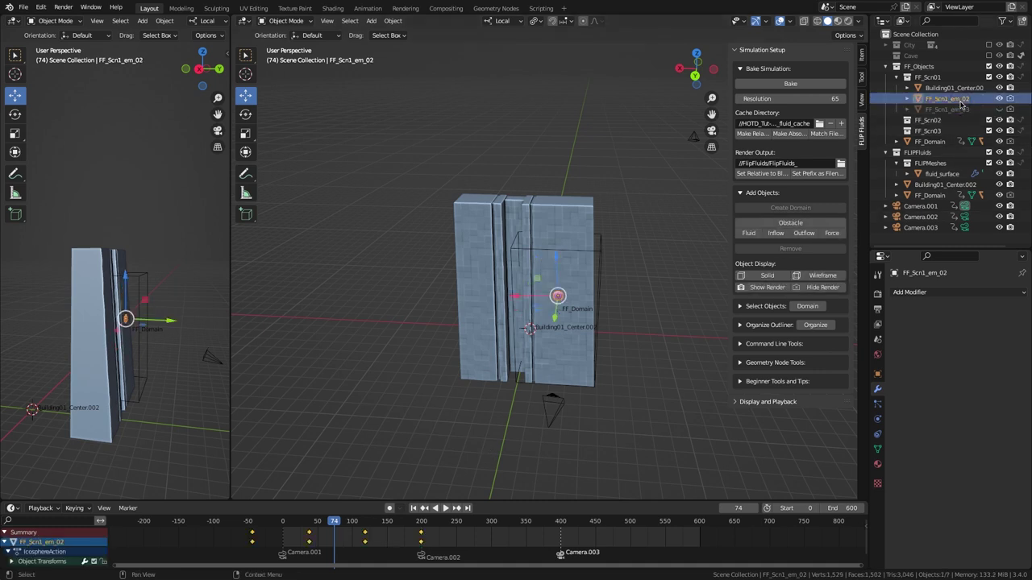
{"action": "left_click", "coordinate": [777, 234]}
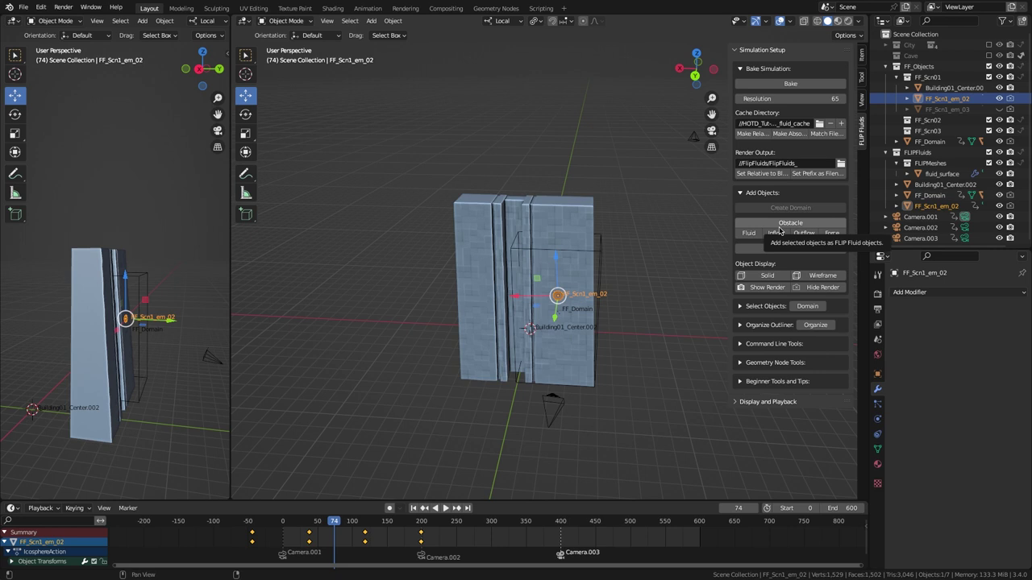
Step: Set the friction of the Building01_Center.002 obstacle to 0.5
{"action": "left_click", "coordinate": [948, 89]}
{"action": "left_click", "coordinate": [878, 418]}
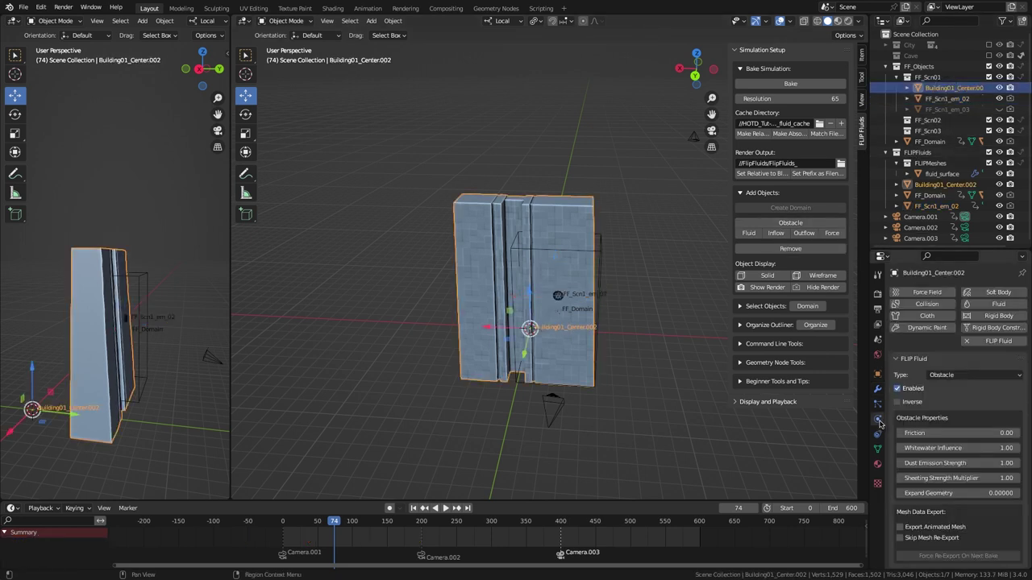
{"action": "left_click", "coordinate": [905, 432]}
{"action": "type", "text": ".5"}
{"action": "key", "text": "Return"}
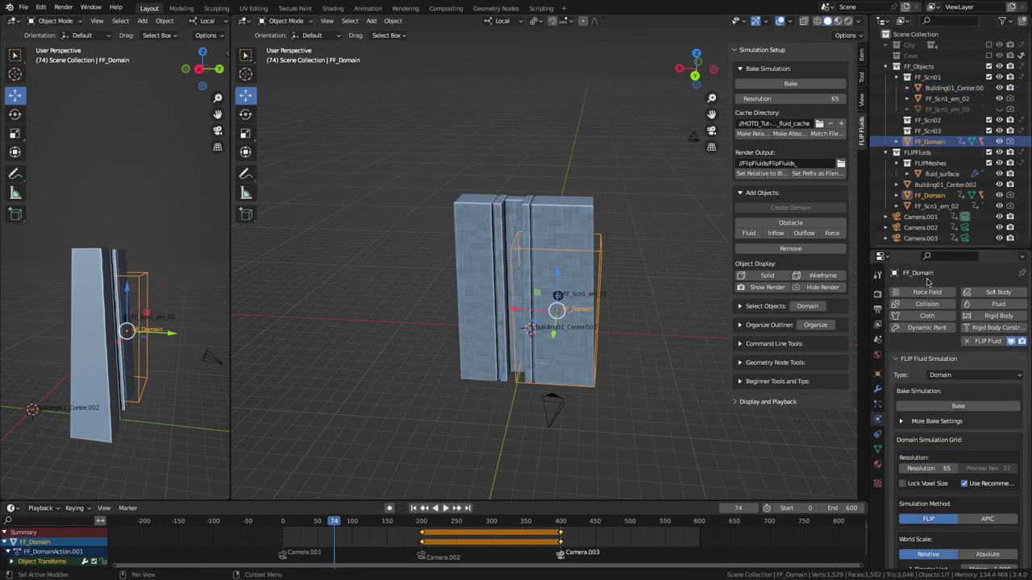
Step: Set the end frame of FF_Domain's bake range to 199
{"action": "left_click", "coordinate": [911, 421]}
{"action": "left_click", "coordinate": [993, 460]}
{"action": "type", "text": "199"}
{"action": "key", "text": "Return"}
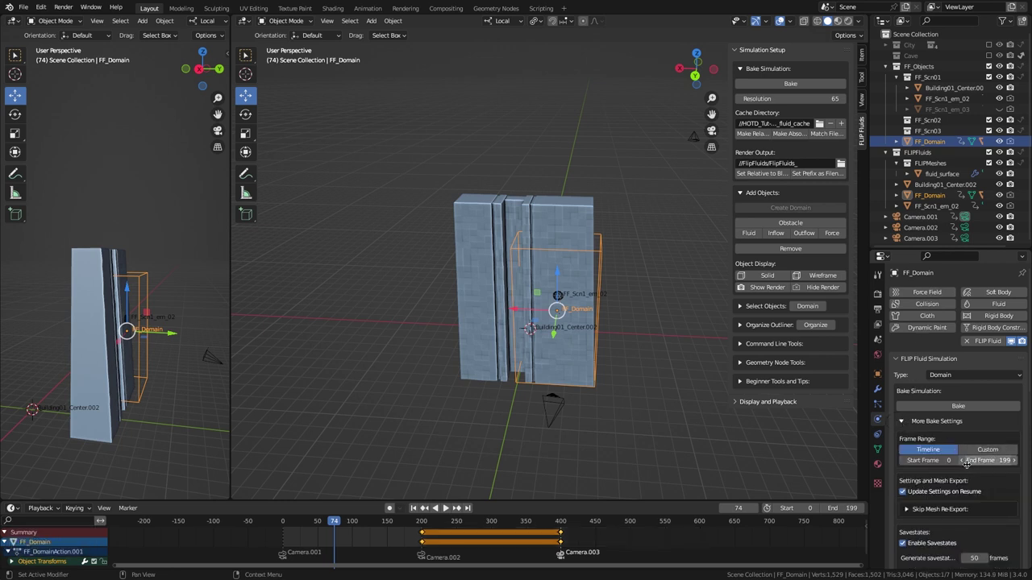
Step: Set FF_Domain to generate savestates every 24 frames and set its simulation grid resolution to 130
{"action": "scroll", "coordinate": [942, 493], "scroll_direction": "down", "scroll_amount": 3}
{"action": "left_click", "coordinate": [973, 470]}
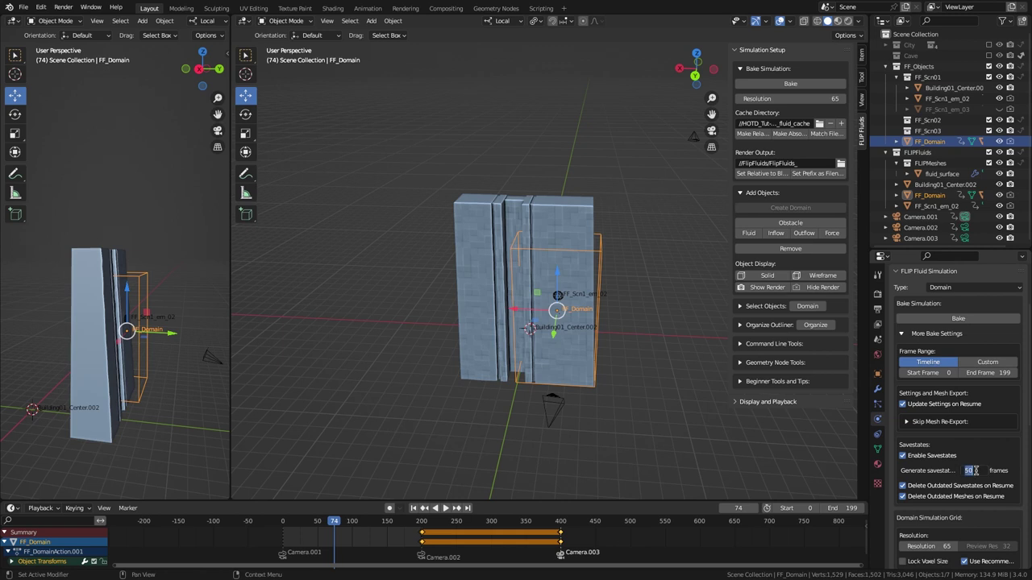
{"action": "type", "text": "24"}
{"action": "key", "text": "Return"}
{"action": "left_click", "coordinate": [931, 546]}
{"action": "type", "text": "130"}
{"action": "key", "text": "Return"}
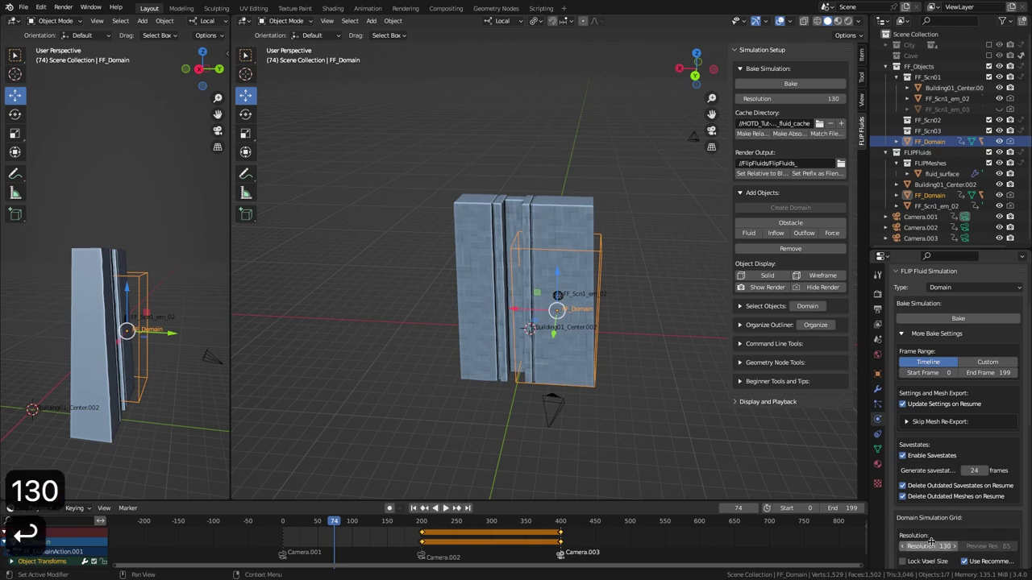
{"action": "scroll", "coordinate": [997, 337], "scroll_direction": "down", "scroll_amount": 6}
{"action": "middle_click_drag", "start_coordinate": [997, 338], "coordinate": [997, 333]}
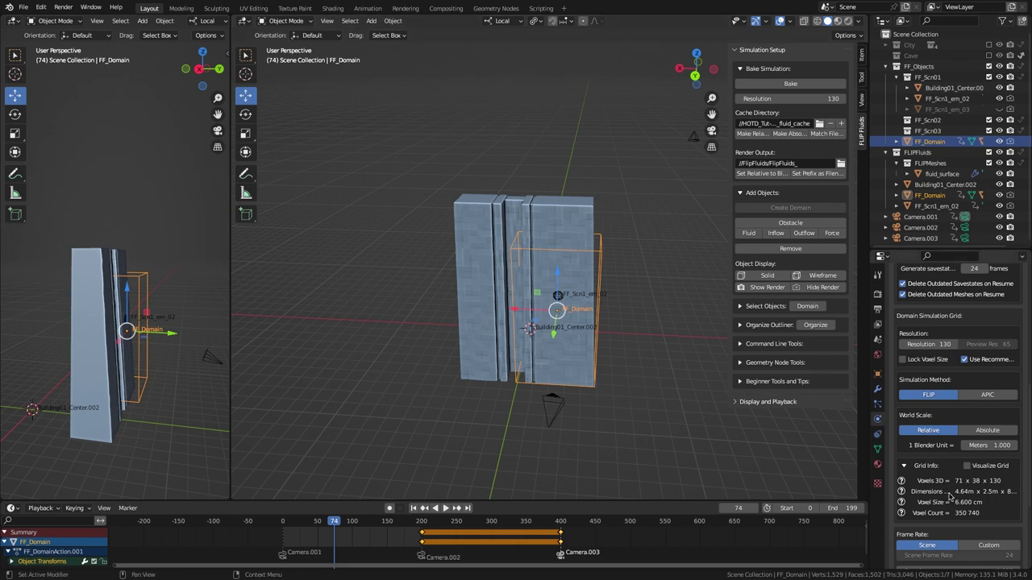
Step: Collapse FF_Domain's simulation settings and move the FLIP Fluid World section directly below FLIP Fluid Cache
{"action": "scroll", "coordinate": [956, 385], "scroll_direction": "up", "scroll_amount": 6}
{"action": "left_click", "coordinate": [902, 359]}
{"action": "left_click", "coordinate": [895, 297]}
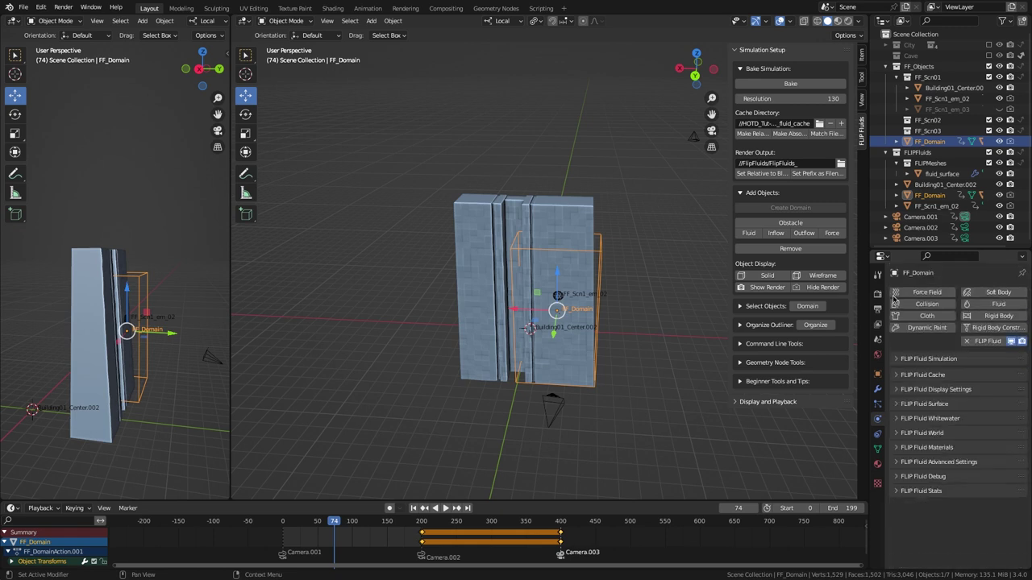
{"action": "left_click_drag", "start_coordinate": [1012, 433], "coordinate": [1009, 395]}
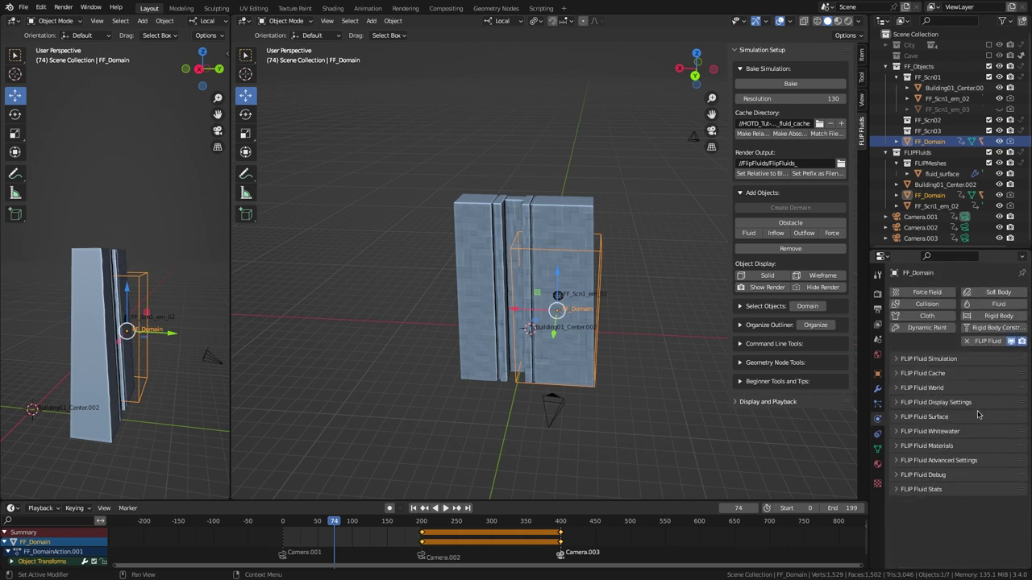
Step: Create a folder FF_Scn_1 inside FlipFluids_CACHE and use it as the domain's cache directory
{"action": "left_click", "coordinate": [897, 375]}
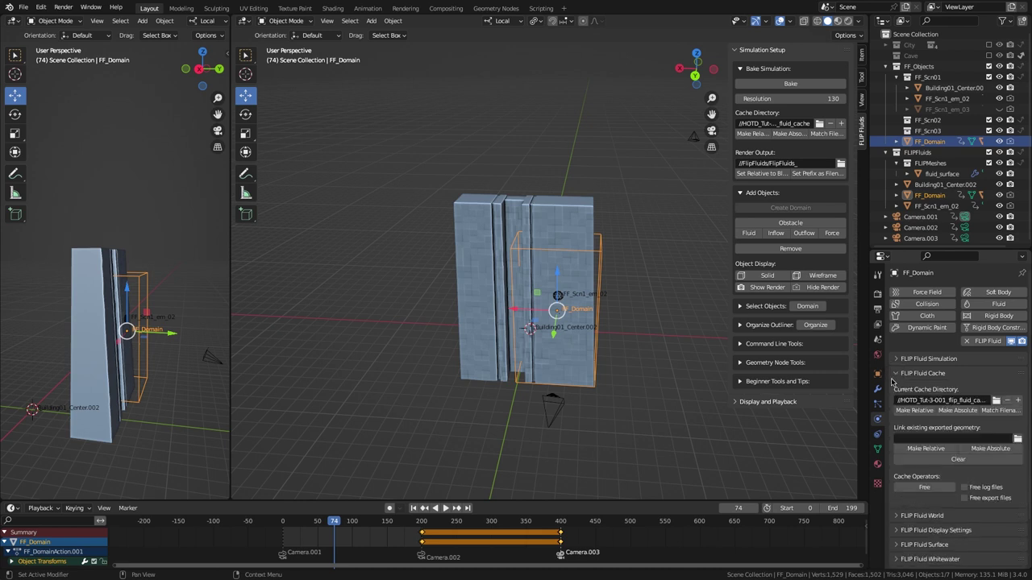
{"action": "left_click", "coordinate": [996, 400]}
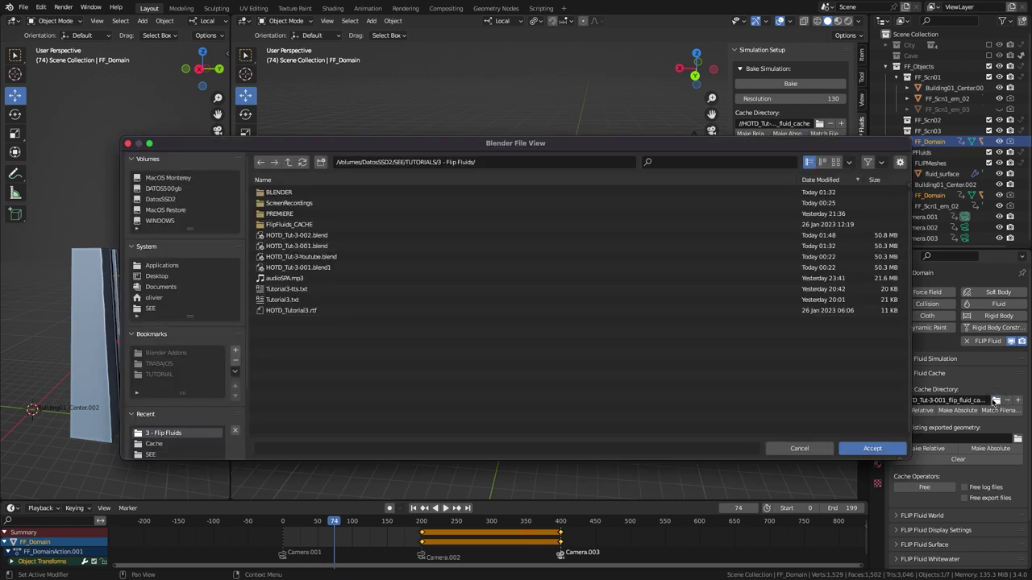
{"action": "left_click", "coordinate": [295, 227]}
{"action": "double_click", "coordinate": [289, 228]}
{"action": "left_click", "coordinate": [320, 162]}
{"action": "type", "text": "FF_"}
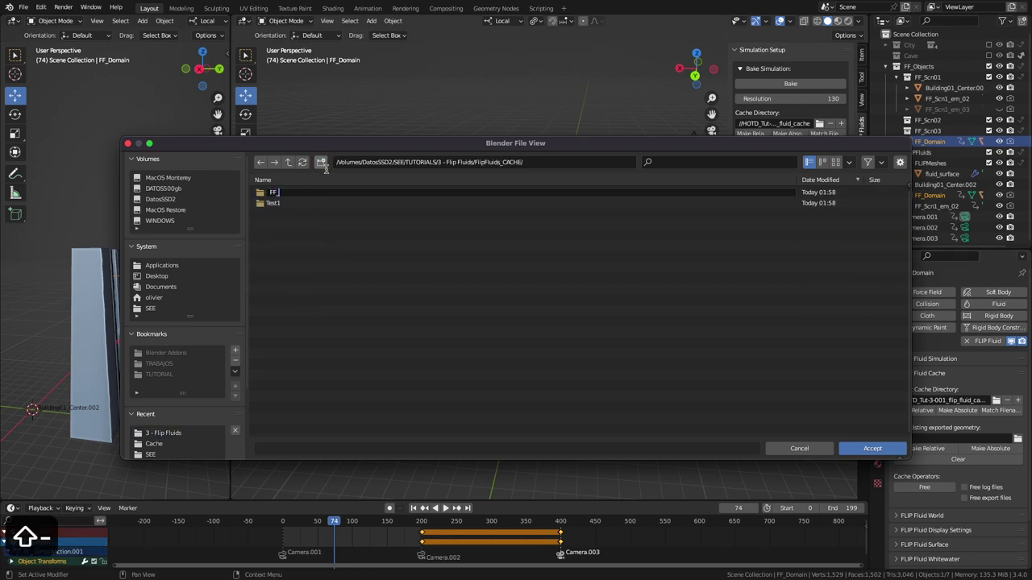
{"action": "type", "text": "Scn_1"}
{"action": "key", "text": "Return"}
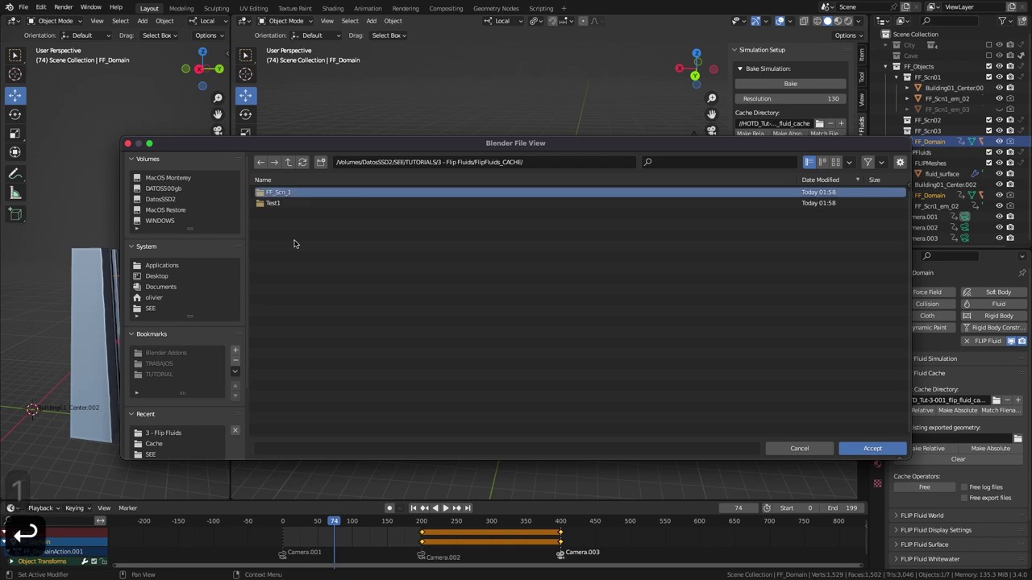
{"action": "left_click", "coordinate": [278, 193]}
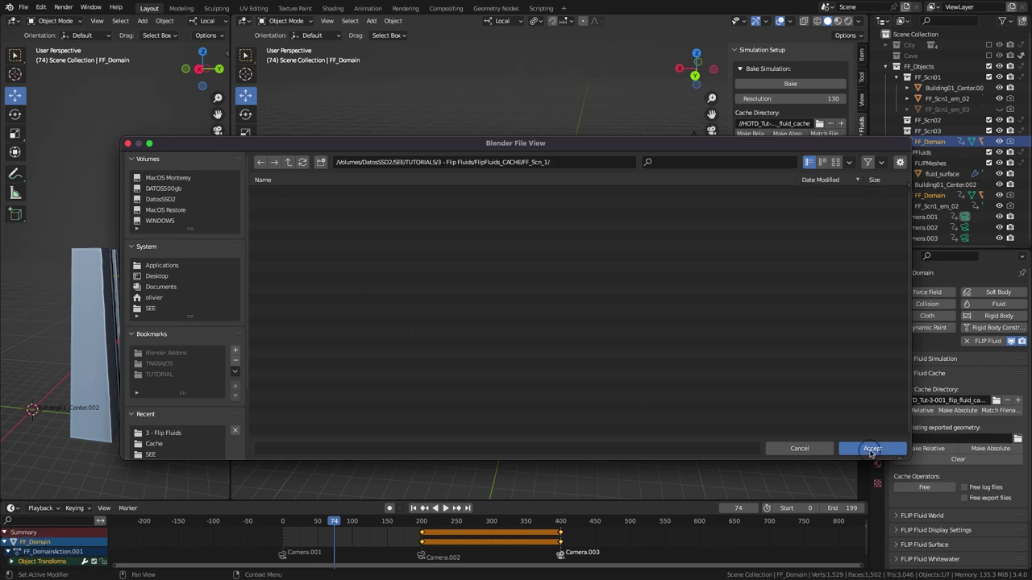
{"action": "left_click", "coordinate": [872, 449]}
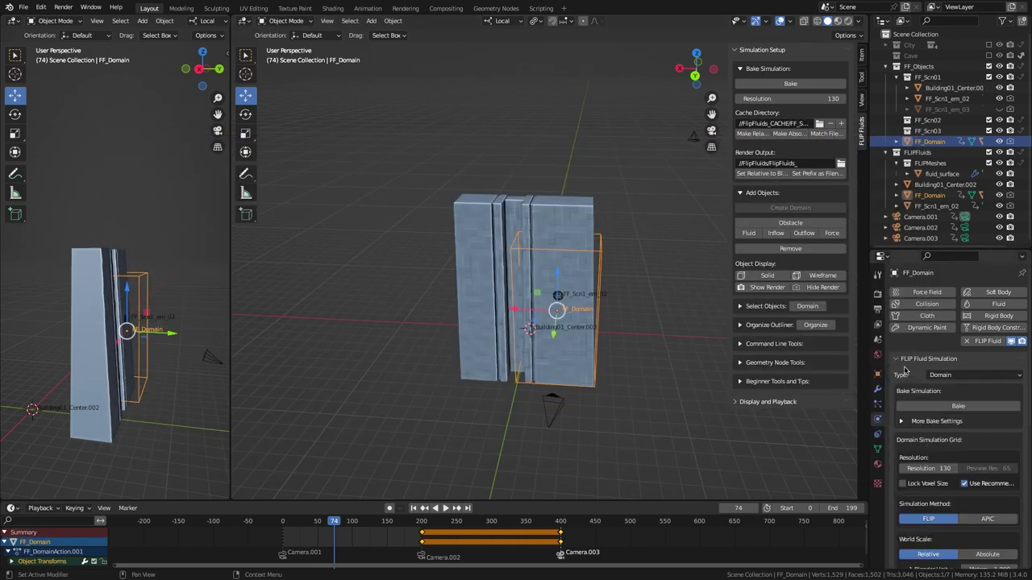
Step: Bake the fluid simulation, play it back through the camera view and stop the playback
{"action": "left_click", "coordinate": [955, 406]}
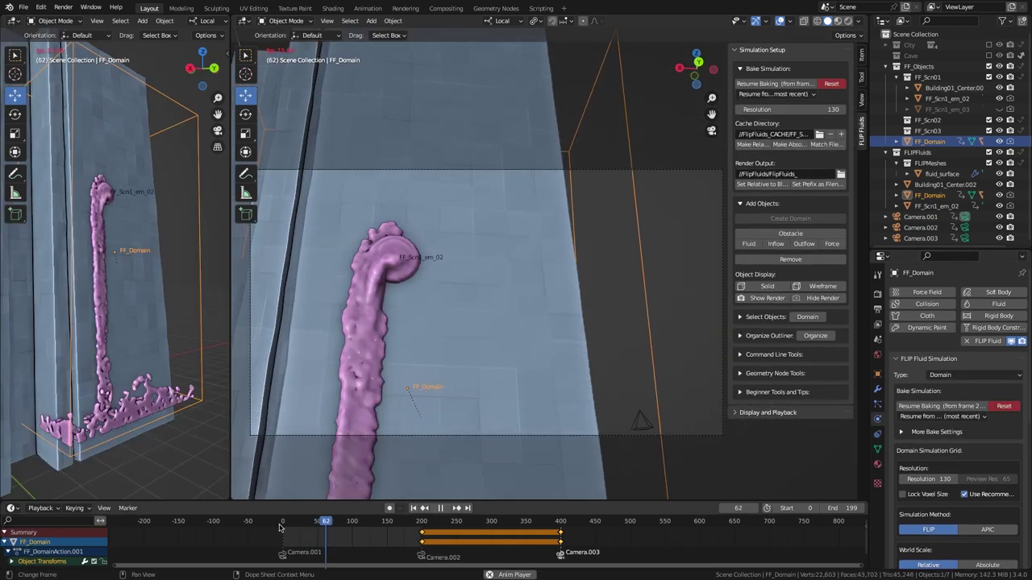
{"action": "key", "text": "Escape"}
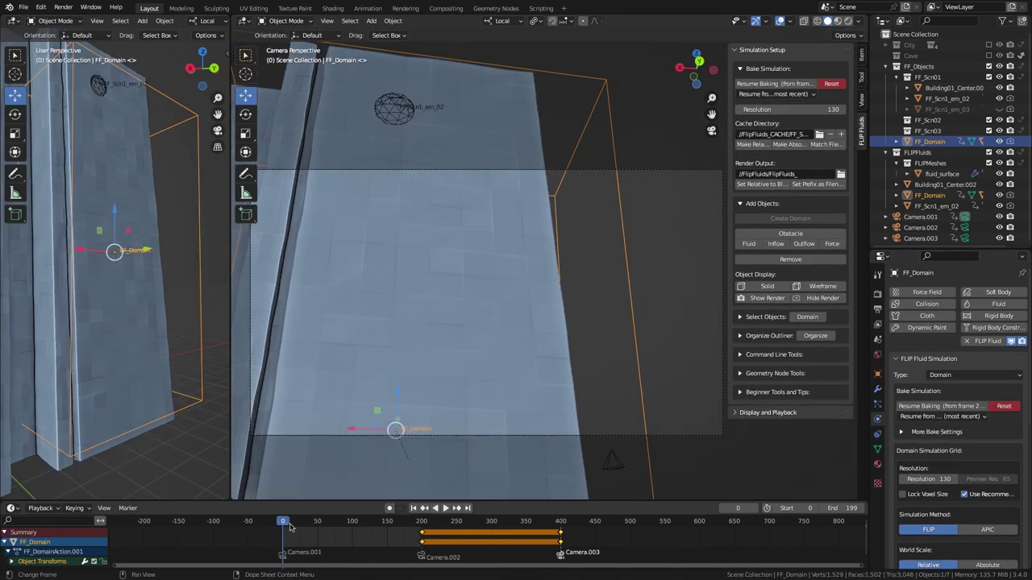
Step: Set the friction of the Building01_Center.002 obstacle to 0.8
{"action": "left_click", "coordinate": [587, 320]}
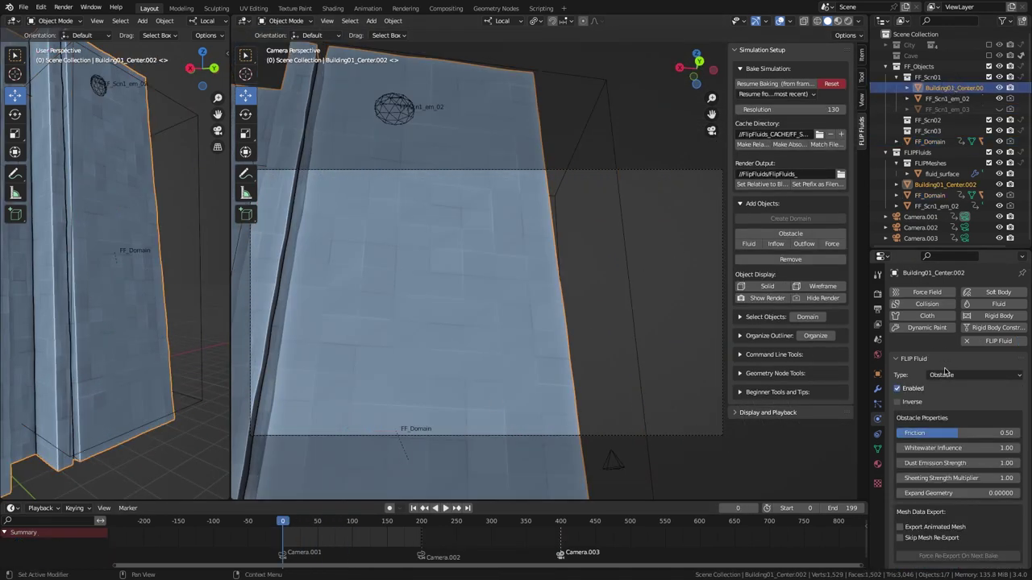
{"action": "left_click", "coordinate": [970, 432]}
{"action": "type", "text": ",8"}
{"action": "key", "text": "Return"}
Step: Reset FF_Domain's existing bake and bake the simulation again
{"action": "left_click", "coordinate": [931, 198]}
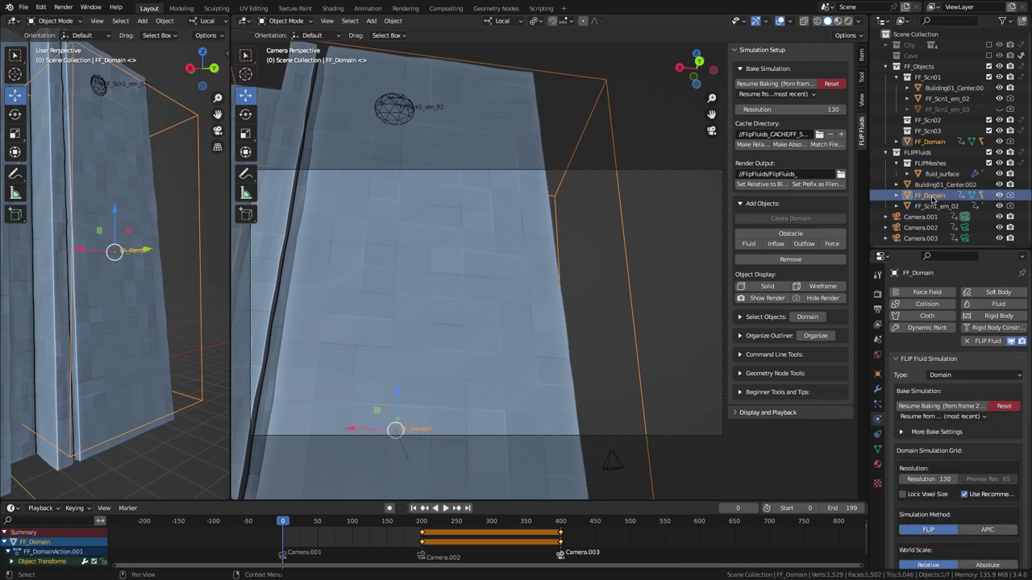
{"action": "left_click", "coordinate": [1004, 406]}
{"action": "left_click", "coordinate": [999, 403]}
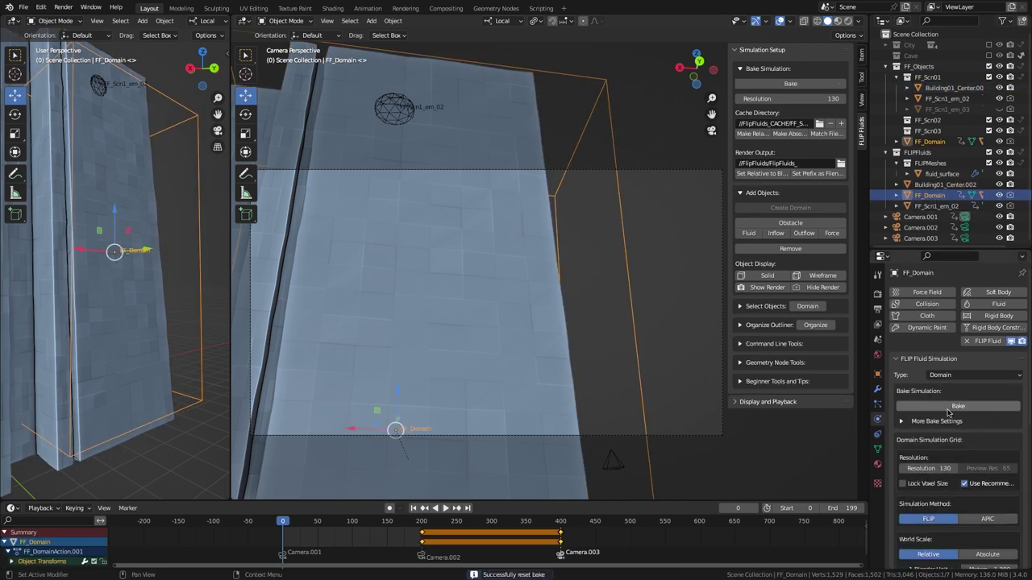
{"action": "left_click", "coordinate": [949, 407]}
Step: Play back and scrub the baked simulation to check how the fluid runs down the building, then return to frame 0
{"action": "key", "text": "space"}
{"action": "left_click_drag", "start_coordinate": [287, 521], "coordinate": [313, 521]}
{"action": "left_click", "coordinate": [976, 417]}
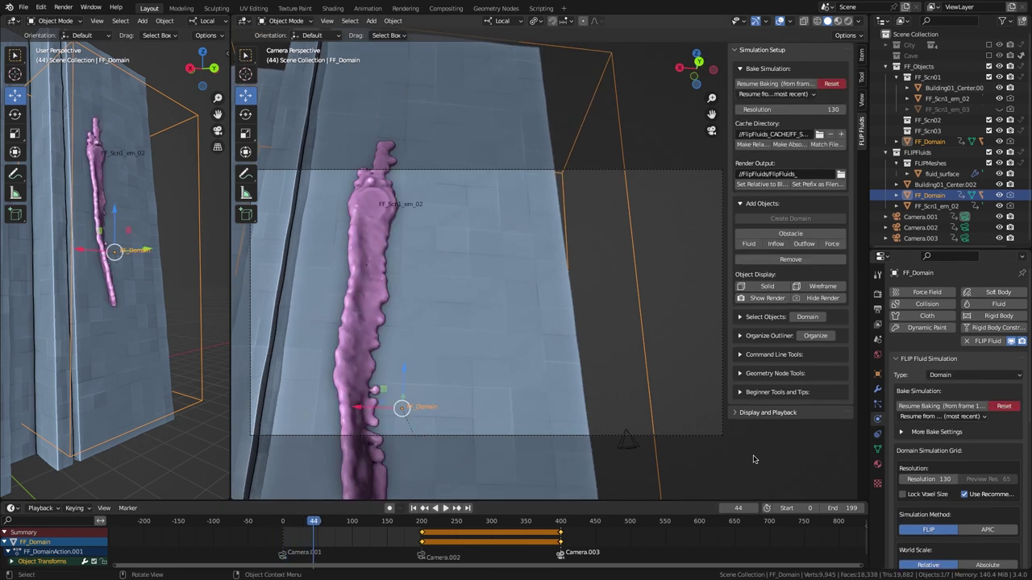
{"action": "key", "text": "space"}
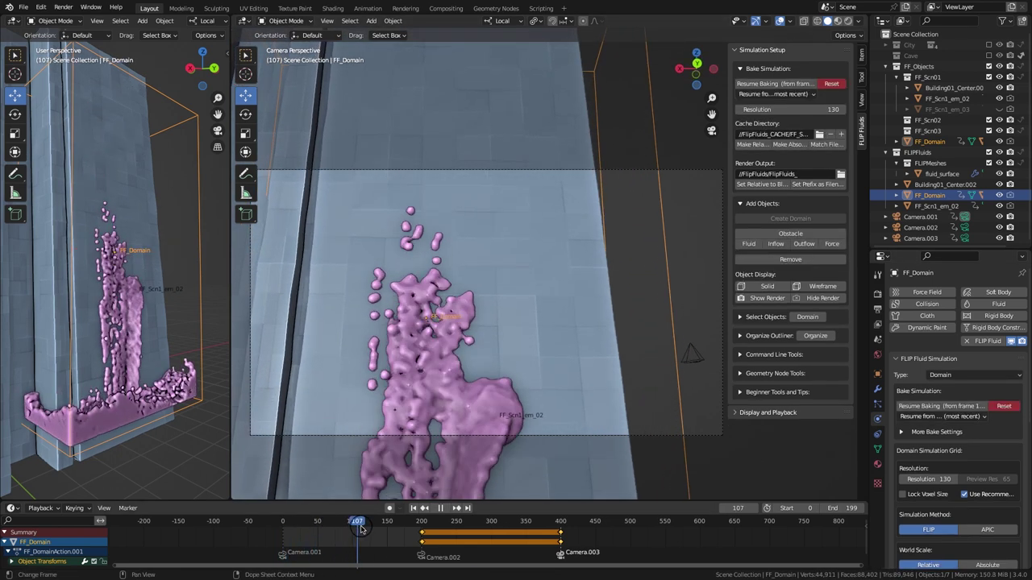
{"action": "left_click", "coordinate": [355, 524]}
{"action": "key", "text": "Escape"}
Step: Exclude the FLIPFluids, FF_Scn02 and FF_Scn03 collections and hide FF_Scn1_em_02 and FF_Domain so only the building remains
{"action": "middle_click_drag", "start_coordinate": [503, 297], "coordinate": [526, 296]}
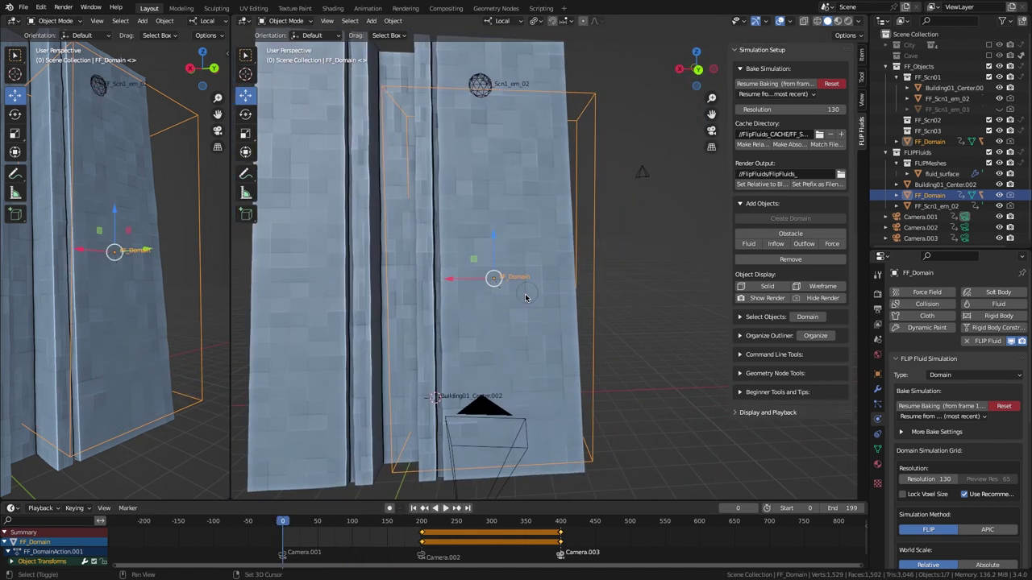
{"action": "left_click", "coordinate": [990, 153]}
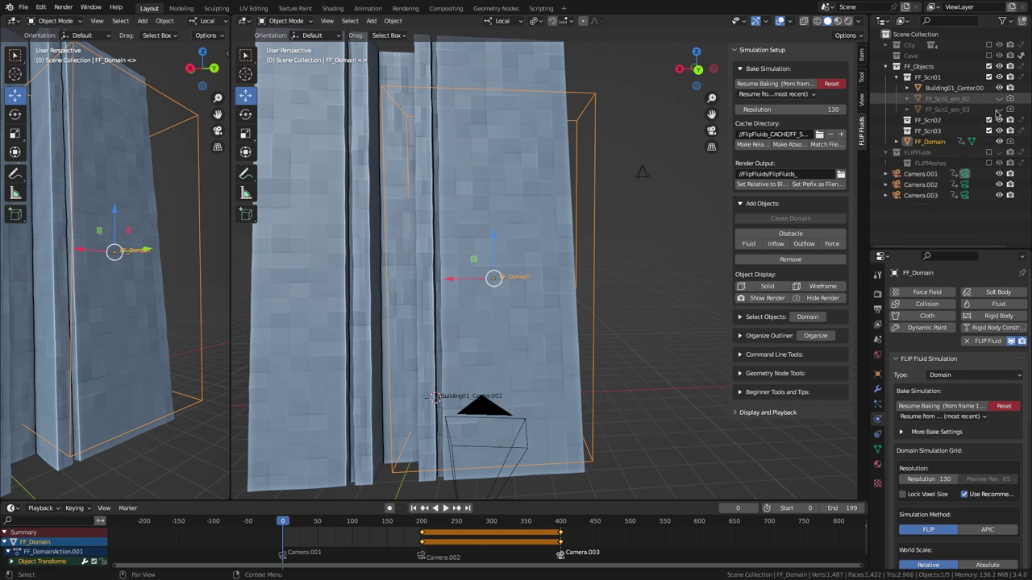
{"action": "left_click", "coordinate": [999, 141]}
{"action": "left_click", "coordinate": [989, 131]}
{"action": "left_click", "coordinate": [989, 121]}
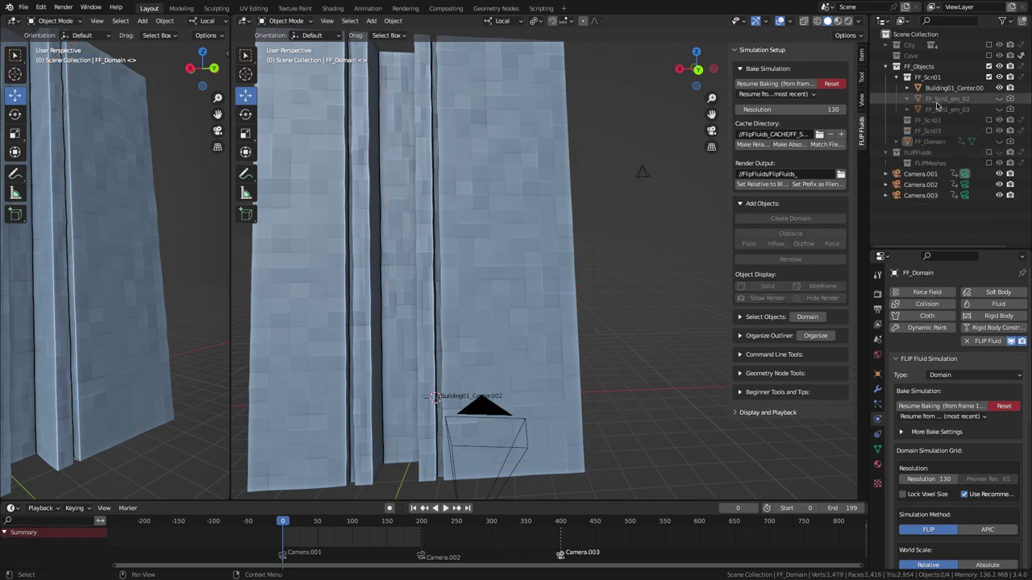
Step: Add a Bezier curve to the FF_Scn01 collection and delete all of its vertices
{"action": "left_click", "coordinate": [927, 77]}
{"action": "key", "text": "shift+a"}
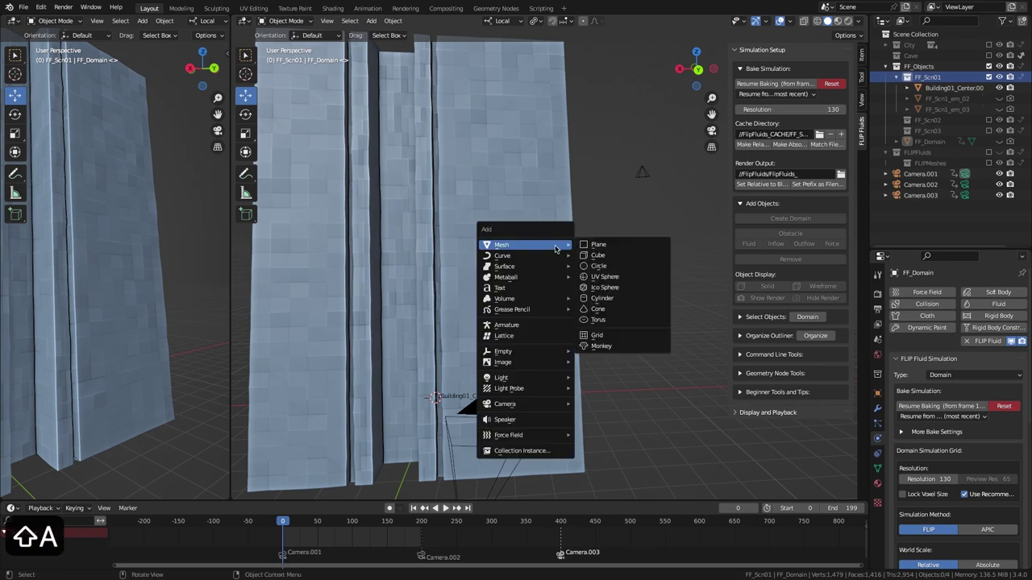
{"action": "mouse_move", "coordinate": [524, 255]}
{"action": "left_click", "coordinate": [603, 255]}
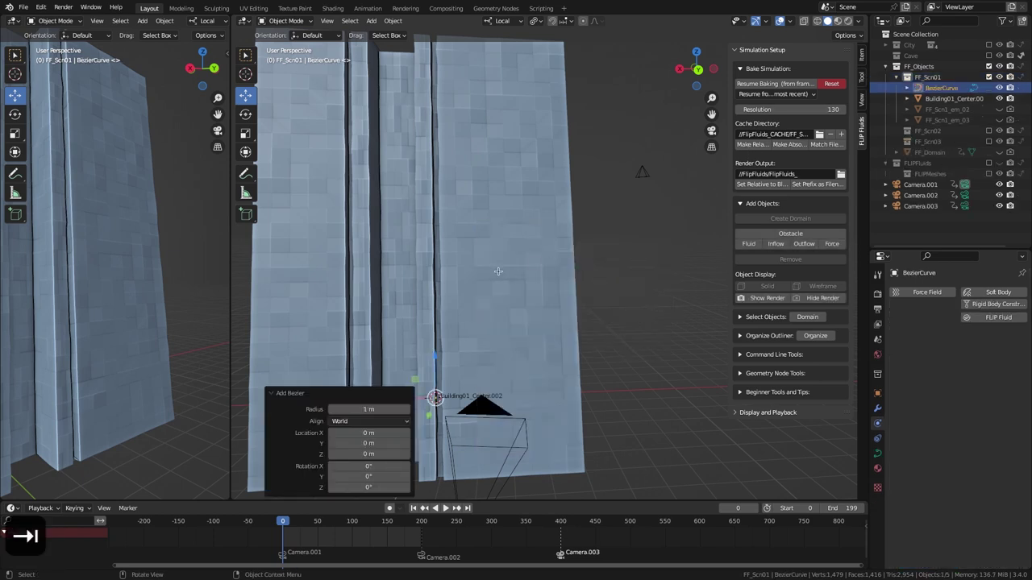
{"action": "key", "text": "Tab"}
{"action": "key", "text": "a"}
{"action": "key", "text": "x"}
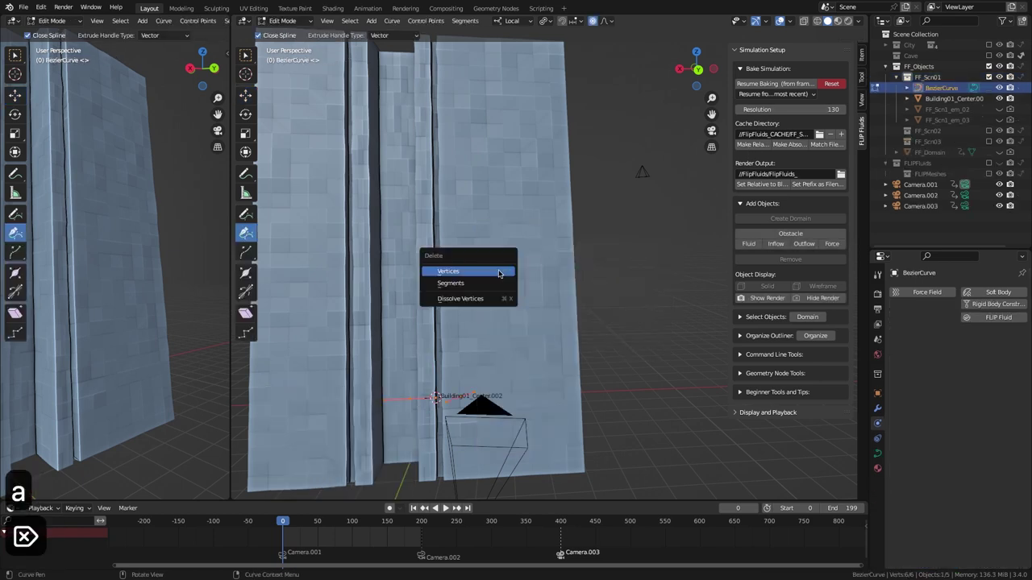
{"action": "left_click", "coordinate": [496, 276]}
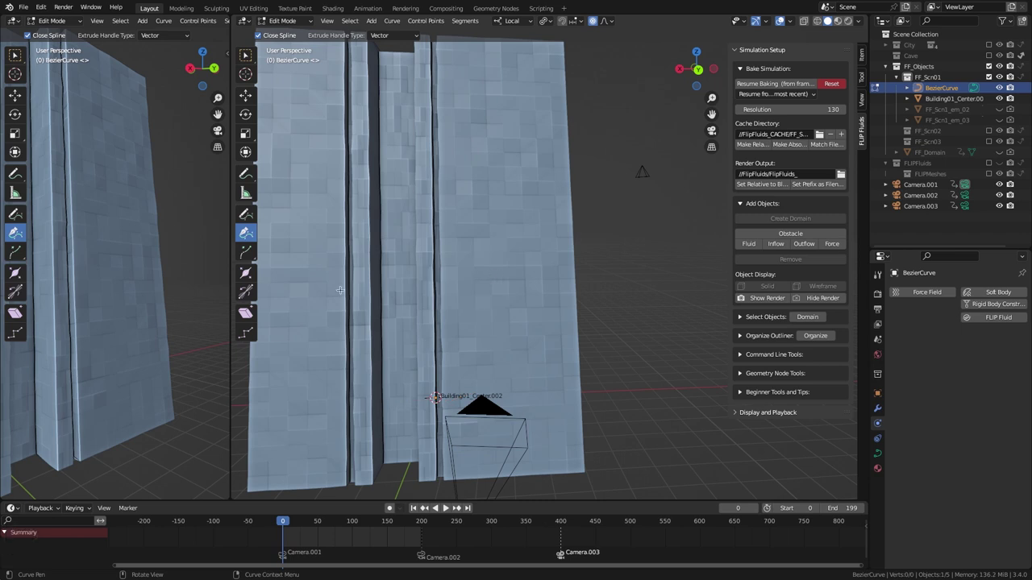
Step: Hide the three cameras and draw an S-shaped curve down the building's wide facade with the Draw tool's depth set to Surface
{"action": "left_click", "coordinate": [246, 214]}
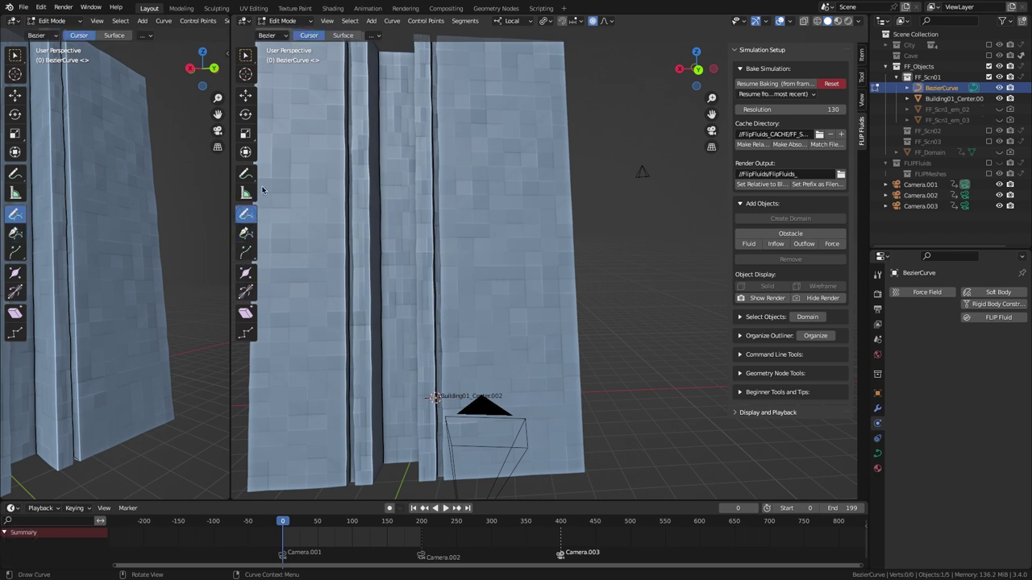
{"action": "left_click", "coordinate": [342, 36]}
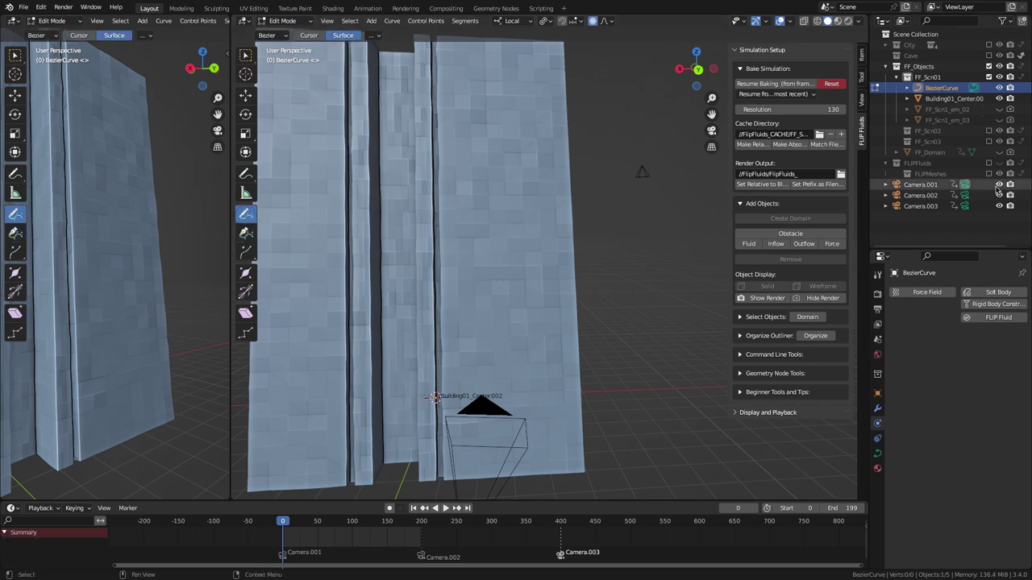
{"action": "left_click_drag", "start_coordinate": [999, 185], "coordinate": [1000, 207]}
{"action": "mouse_move", "coordinate": [503, 86]}
{"action": "left_mouse_down"}
{"action": "mouse_move", "coordinate": [485, 127]}
{"action": "mouse_move", "coordinate": [535, 297]}
{"action": "mouse_move", "coordinate": [496, 439]}
{"action": "left_mouse_up"}
{"action": "key", "text": "Tab"}
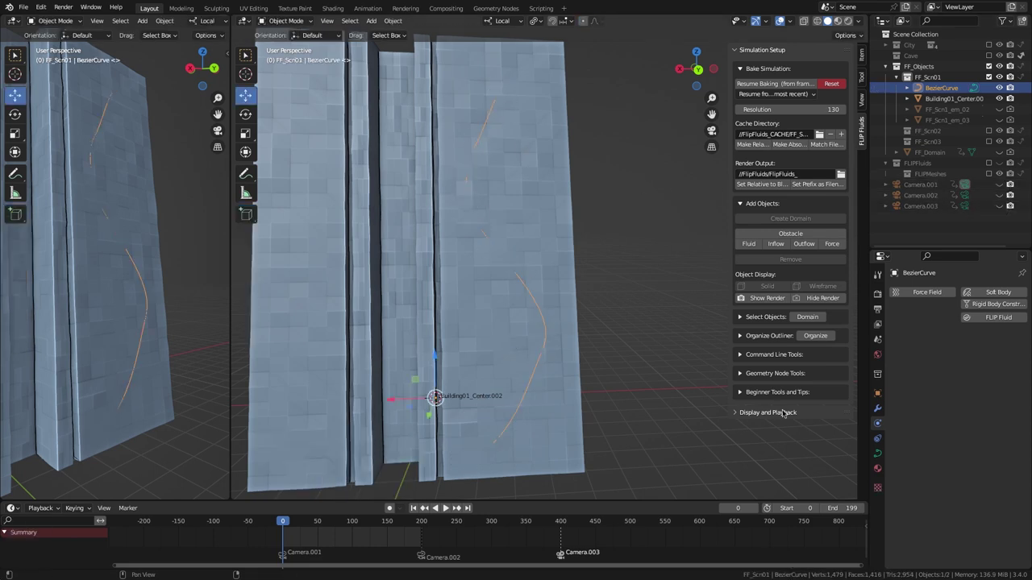
Step: Give the drawn curve a round bevel with a depth of 0.1 m
{"action": "left_click", "coordinate": [877, 454]}
{"action": "middle_click_drag", "start_coordinate": [934, 463], "coordinate": [947, 325]}
{"action": "left_click", "coordinate": [974, 443]}
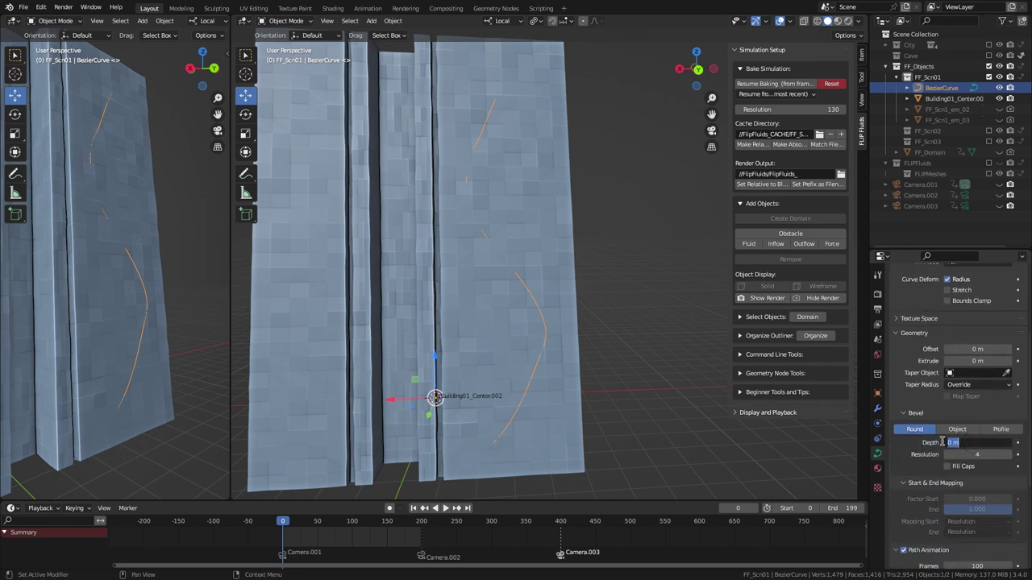
{"action": "type", "text": ".1"}
{"action": "key", "text": "Return"}
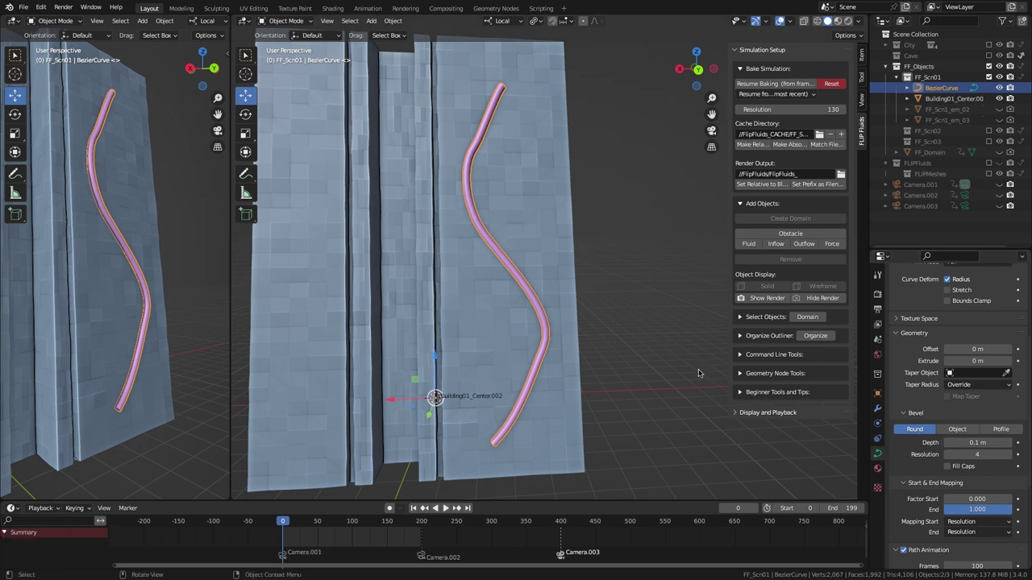
Step: Inspect the curve from other angles and rename it FF_Scn1_fo_01
{"action": "middle_click_drag", "start_coordinate": [180, 304], "coordinate": [210, 306]}
{"action": "middle_click_drag", "start_coordinate": [593, 320], "coordinate": [588, 329]}
{"action": "double_click", "coordinate": [937, 89]}
{"action": "type", "text": "FF"}
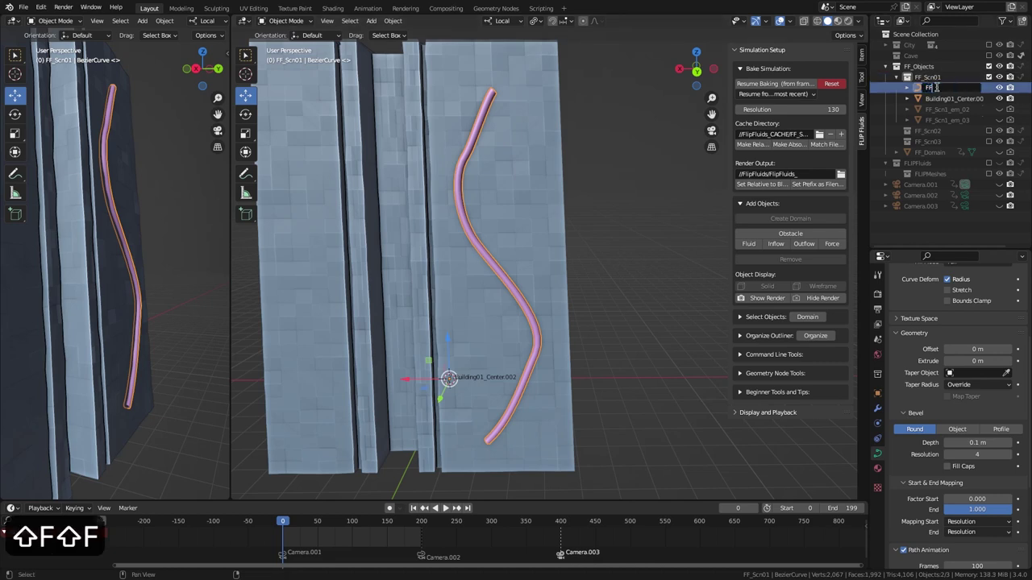
{"action": "type", "text": "_Scn1_fo_01"}
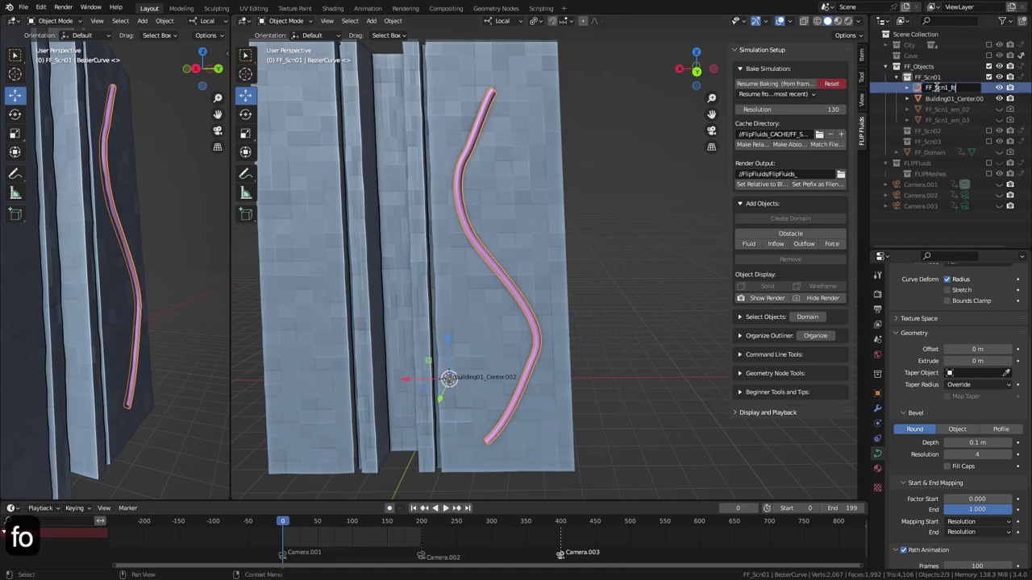
{"action": "key", "text": "Return"}
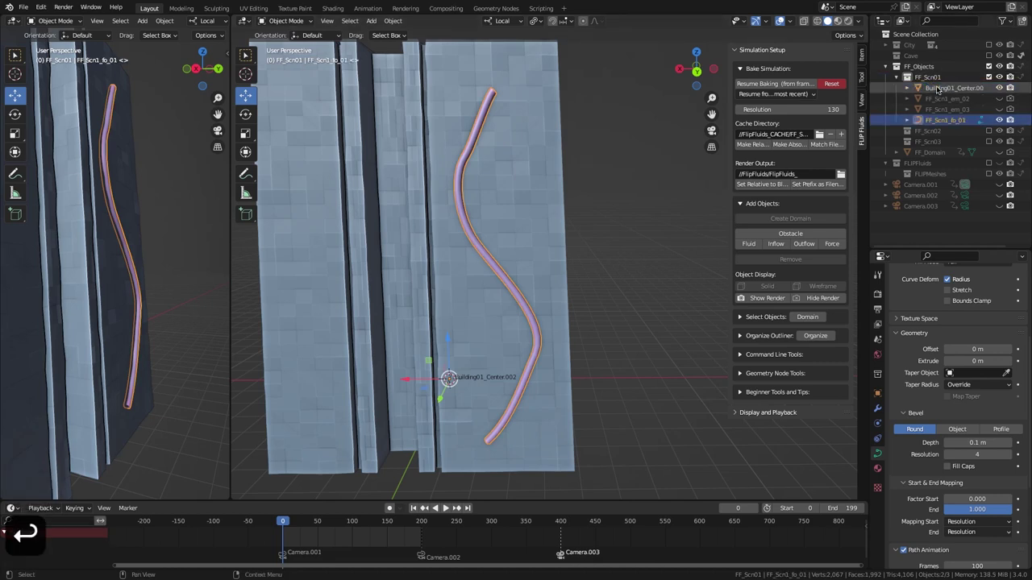
Step: Add FF_Scn1_fo_01 to the fluid simulation as a Force Field in Curve Guide Force mode
{"action": "left_click", "coordinate": [878, 422]}
{"action": "left_click", "coordinate": [997, 317]}
{"action": "left_click", "coordinate": [963, 351]}
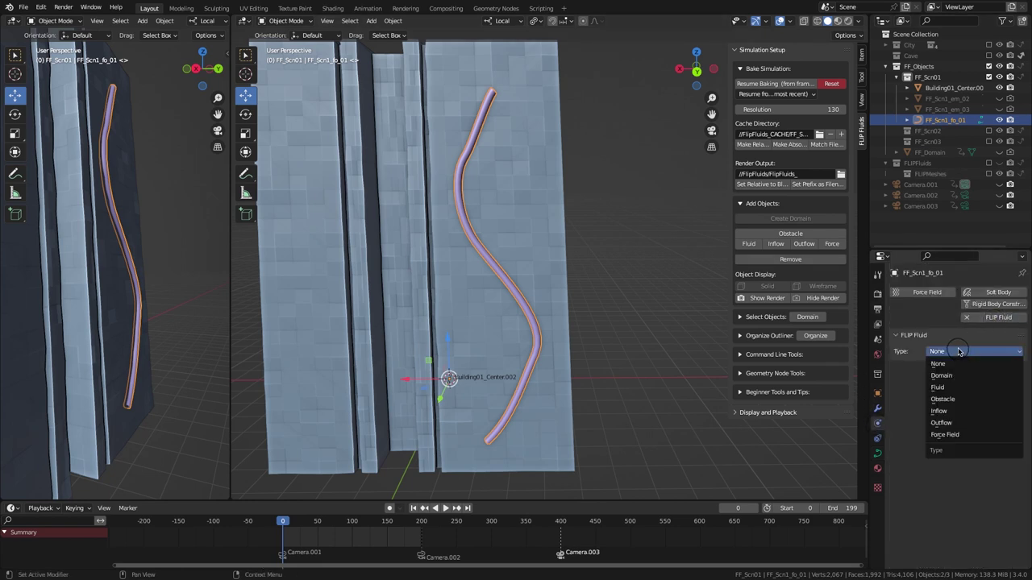
{"action": "left_click", "coordinate": [955, 436]}
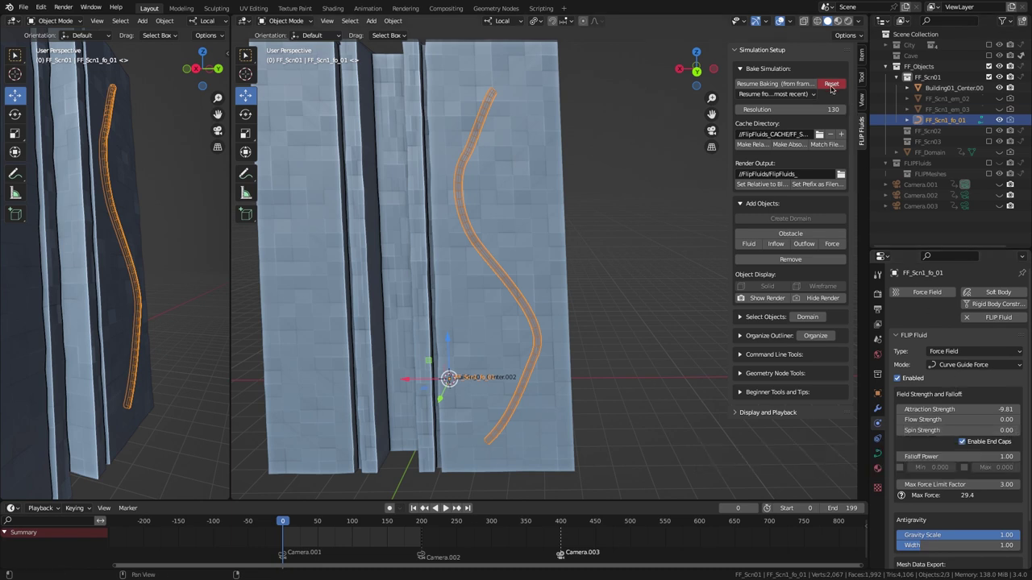
Step: Rebake the simulation from scratch, enable the FLIPFluids collection, play the fluid back along the curve and stop the bake
{"action": "left_click", "coordinate": [831, 85]}
{"action": "left_click", "coordinate": [807, 87]}
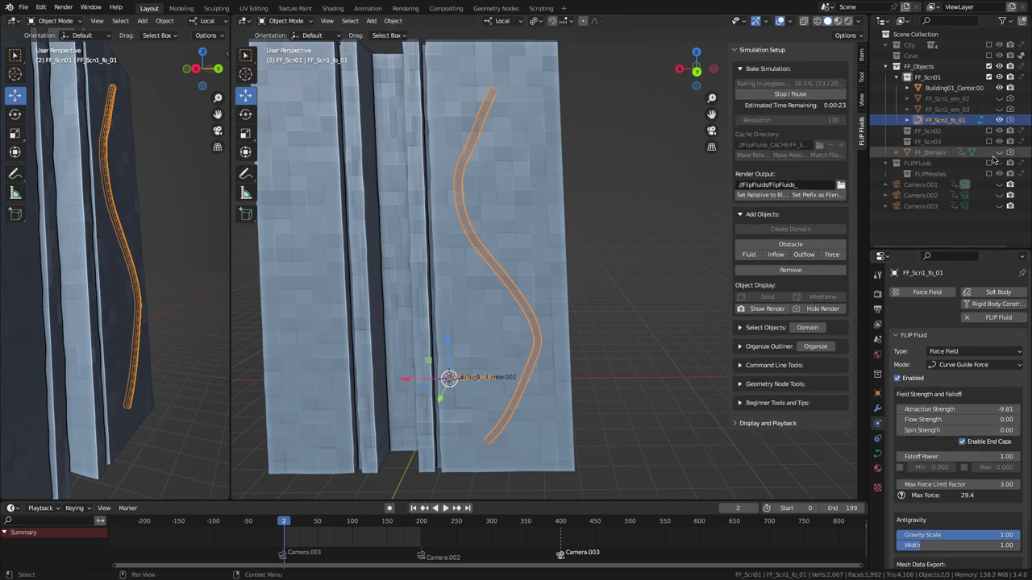
{"action": "left_click", "coordinate": [990, 163]}
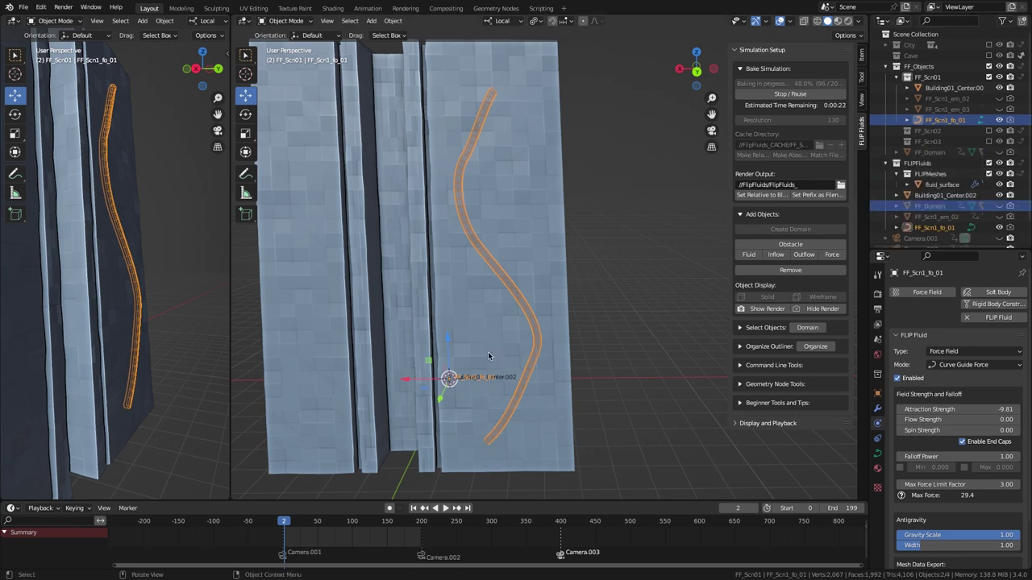
{"action": "key", "text": "space"}
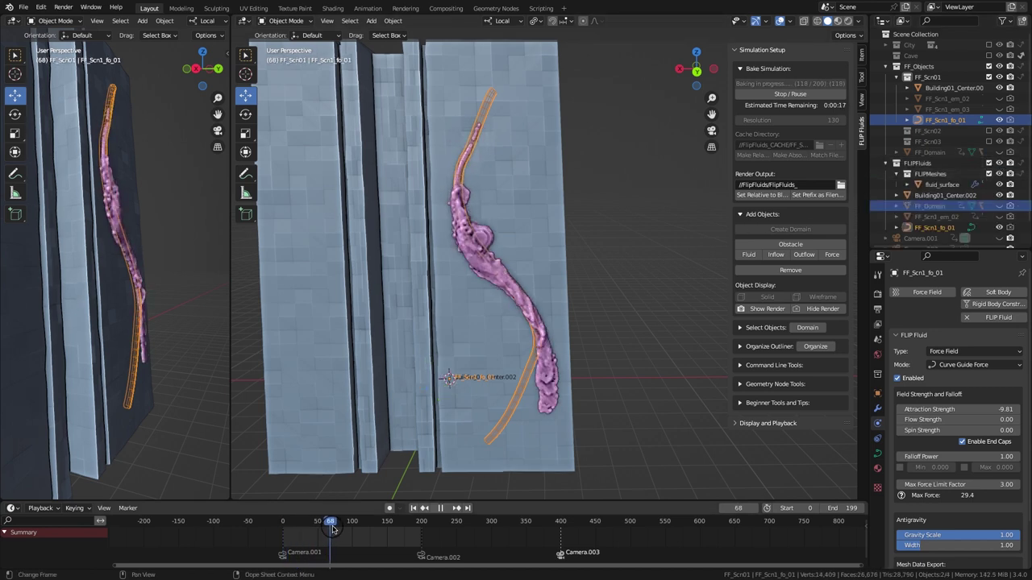
{"action": "key", "text": "space"}
{"action": "left_click", "coordinate": [790, 93]}
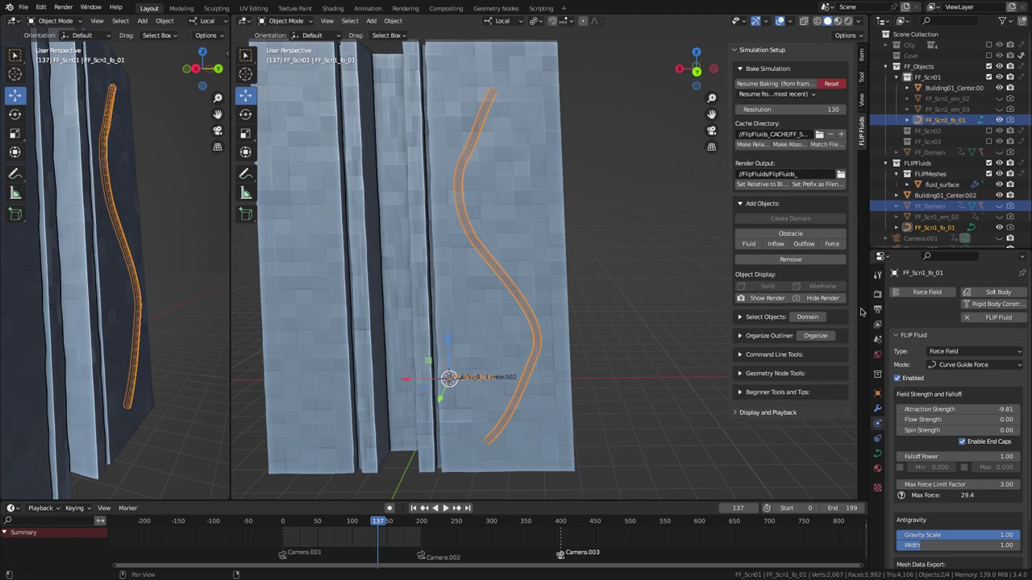
Step: Unhide the emitter FF_Scn1_em_02 and set its scale to 0.2 in X, 0.09 in Y and 0.2 in Z
{"action": "left_click", "coordinate": [959, 99]}
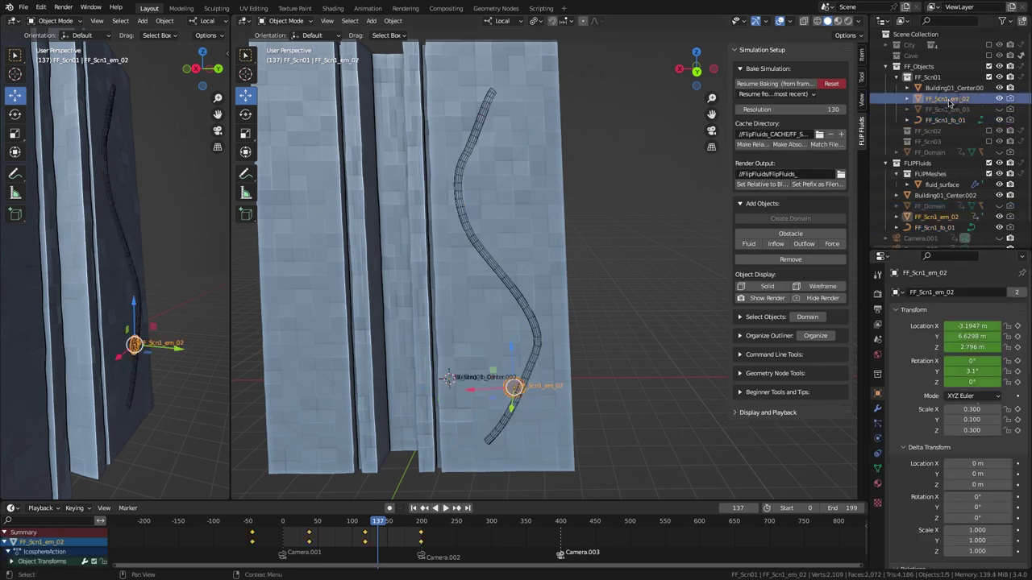
{"action": "left_click", "coordinate": [967, 411]}
{"action": "type", "text": "0.2"}
{"action": "key", "text": "Tab"}
{"action": "type", "text": "0.09"}
{"action": "key", "text": "Tab"}
{"action": "type", "text": ".2"}
{"action": "key", "text": "Return"}
Step: Reposition and key FF_Scn1_em_02 at several frames so its animated path follows the curve, and play the animation to check it
{"action": "scroll", "coordinate": [451, 539], "scroll_direction": "up", "scroll_amount": 10}
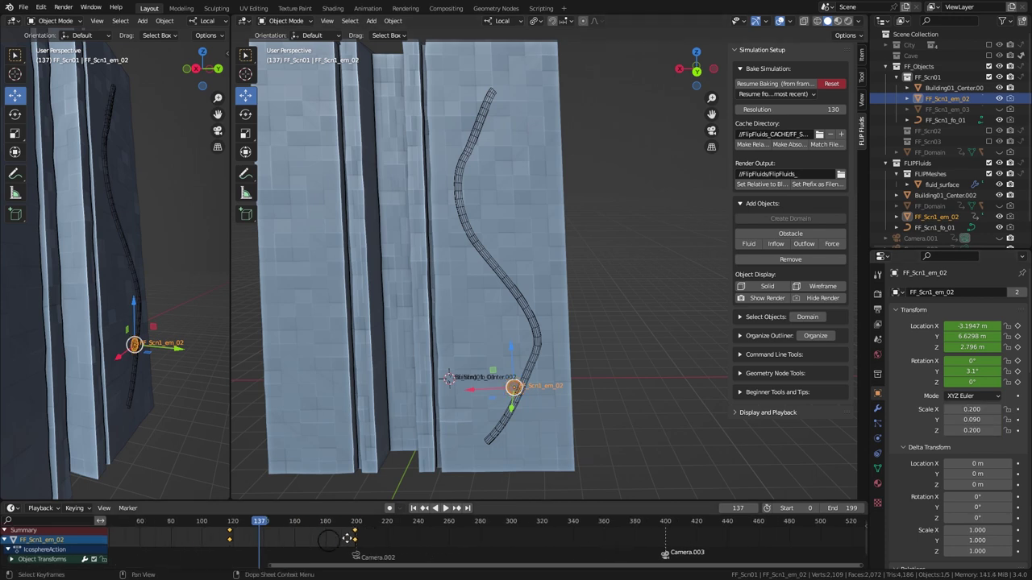
{"action": "middle_click_drag", "start_coordinate": [451, 539], "coordinate": [839, 537]}
{"action": "key", "text": "shift+Left"}
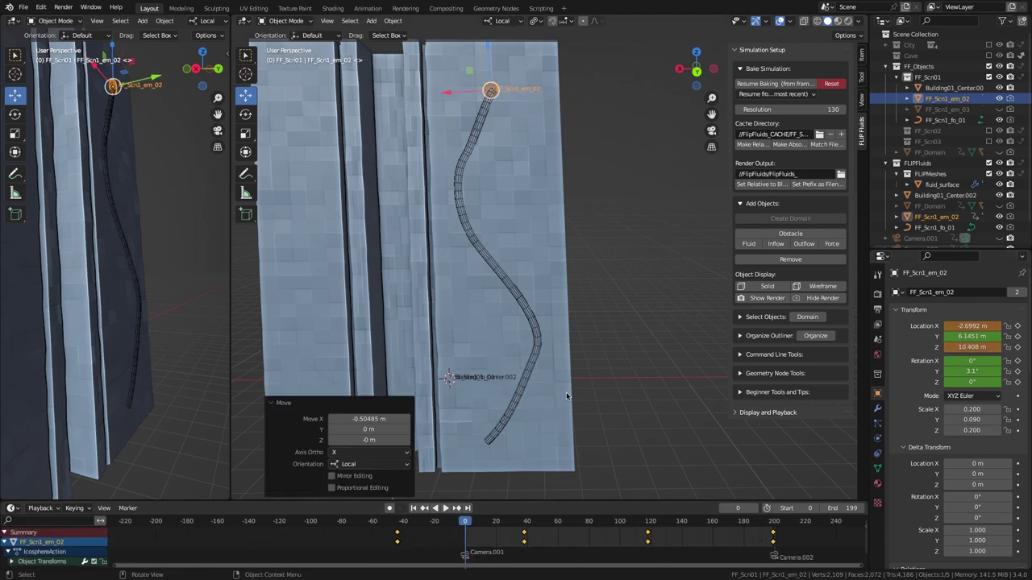
{"action": "left_click_drag", "start_coordinate": [465, 521], "coordinate": [688, 524]}
{"action": "left_click_drag", "start_coordinate": [485, 401], "coordinate": [479, 401]}
{"action": "left_click_drag", "start_coordinate": [521, 358], "coordinate": [521, 348]}
{"action": "left_click_drag", "start_coordinate": [688, 523], "coordinate": [712, 523]}
{"action": "left_click", "coordinate": [414, 509]}
{"action": "left_click", "coordinate": [390, 509]}
{"action": "key", "text": "space"}
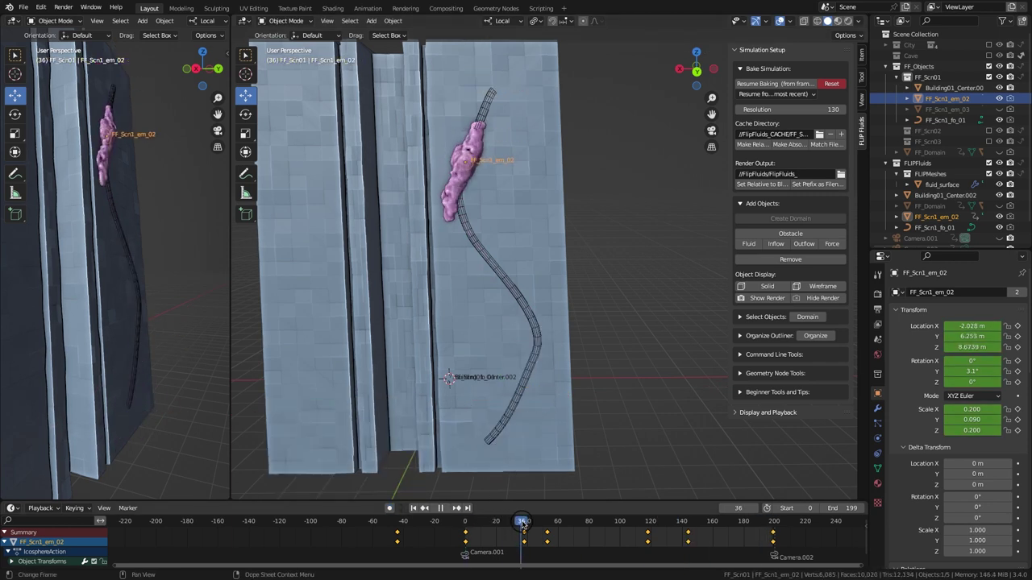
{"action": "key", "text": "Escape"}
Step: Set the base viscosity of FF_Domain to 1 in the FLIP Fluid World settings and rebake the simulation for review
{"action": "left_click", "coordinate": [930, 152]}
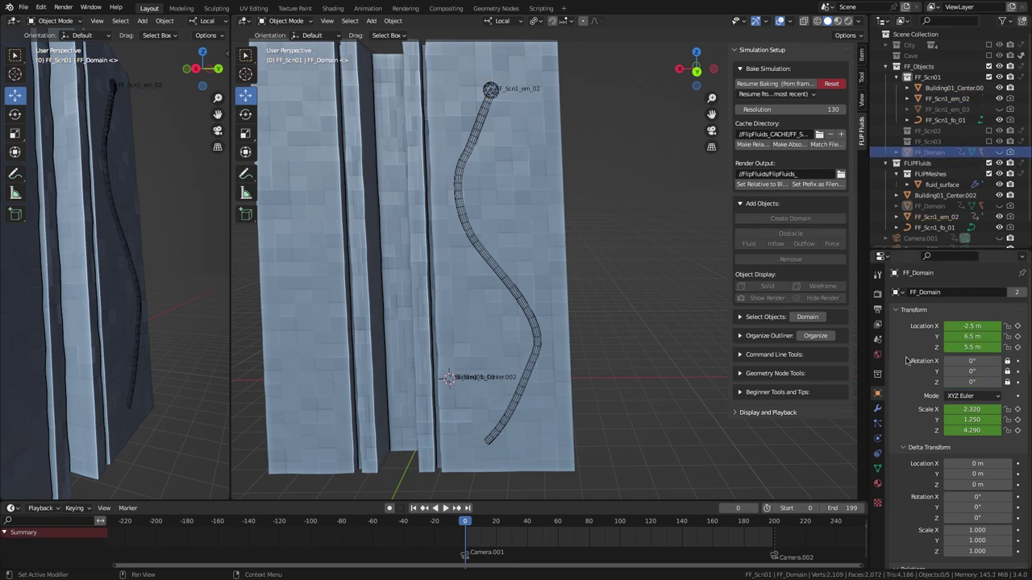
{"action": "left_click", "coordinate": [878, 438]}
{"action": "left_click", "coordinate": [897, 359]}
{"action": "left_click", "coordinate": [899, 388]}
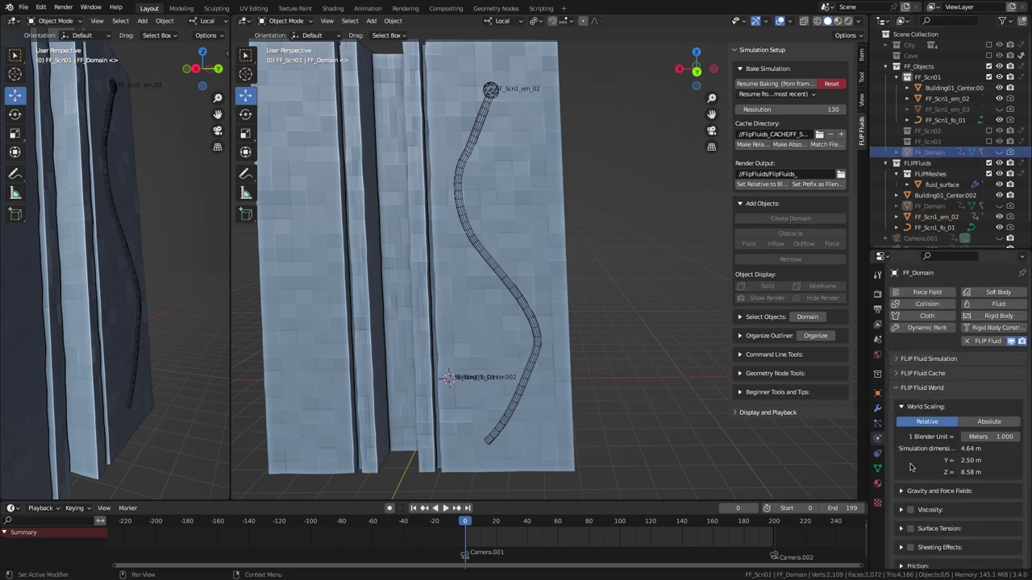
{"action": "left_click", "coordinate": [901, 511]}
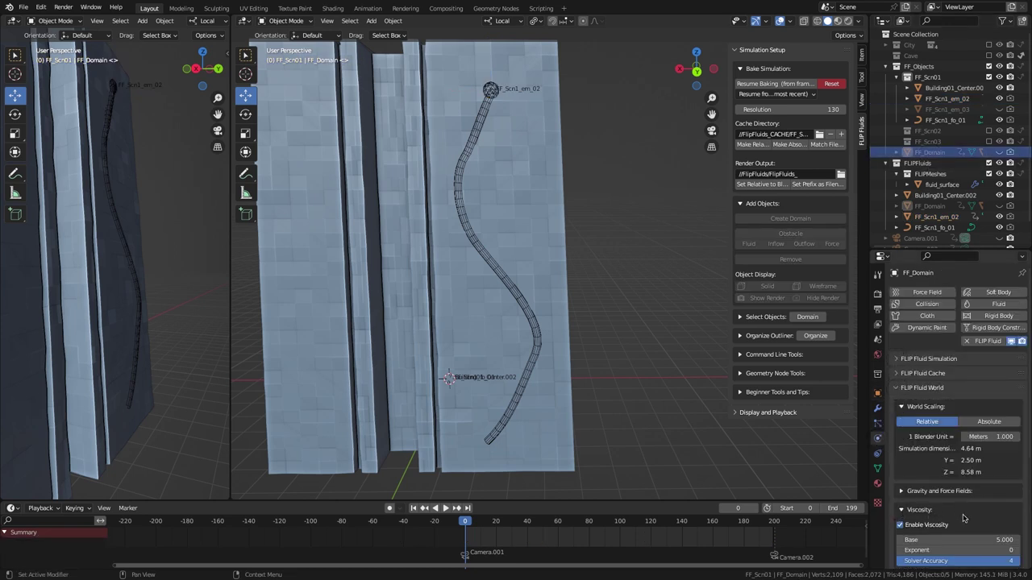
{"action": "left_click", "coordinate": [983, 538]}
{"action": "type", "text": "1"}
{"action": "key", "text": "Return"}
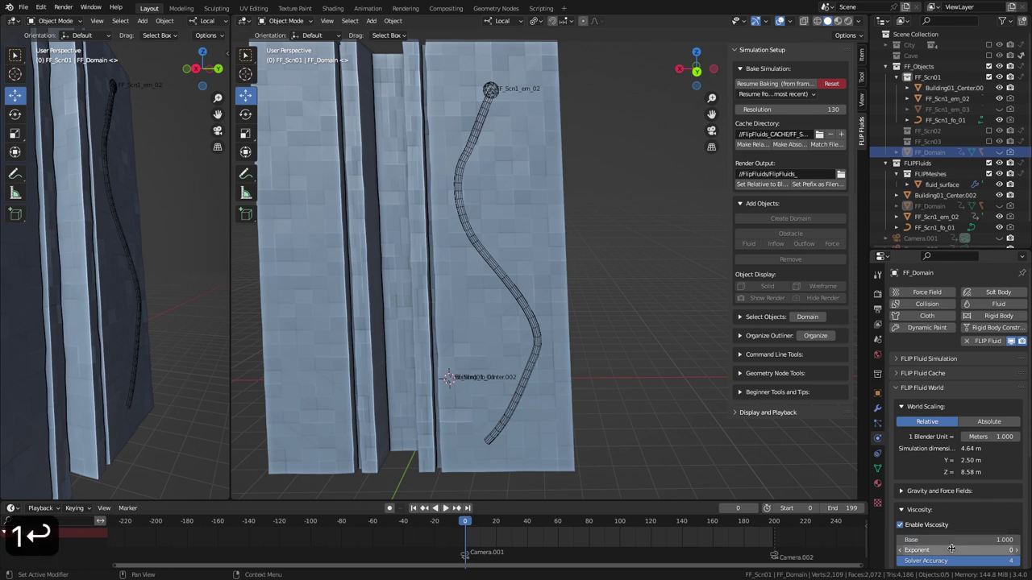
{"action": "left_click", "coordinate": [832, 83]}
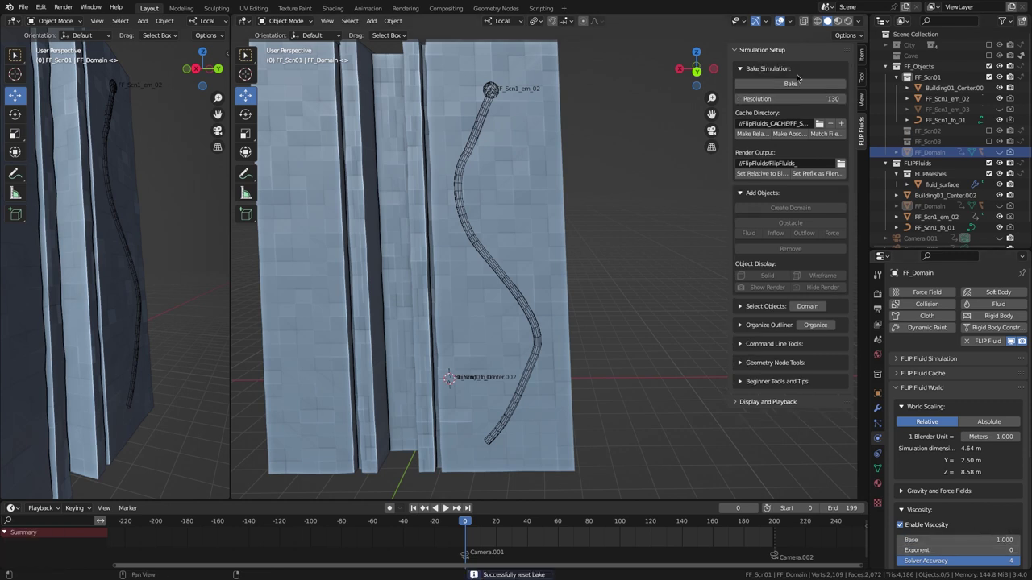
{"action": "left_click", "coordinate": [777, 83]}
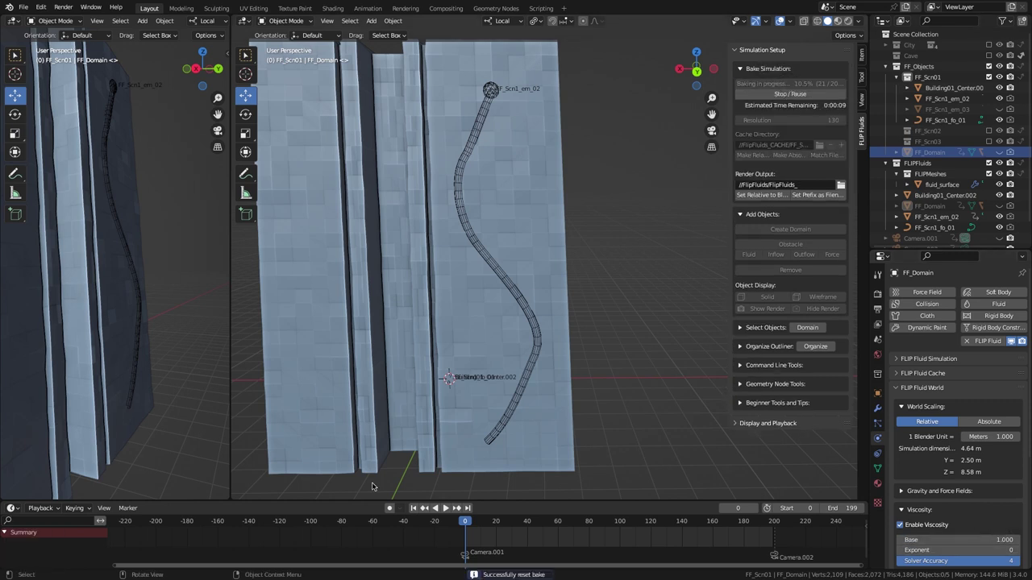
{"action": "left_click_drag", "start_coordinate": [467, 528], "coordinate": [623, 531]}
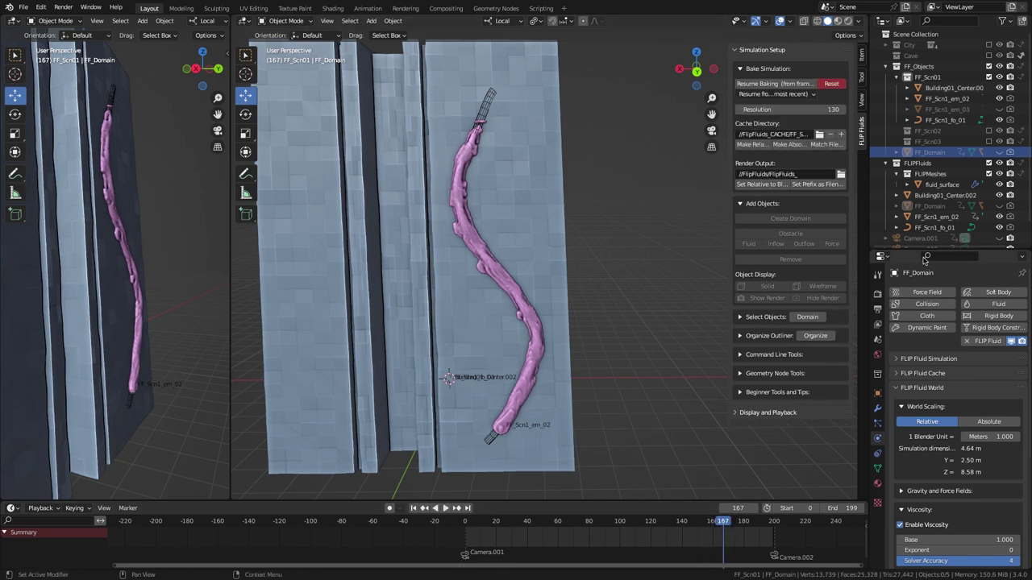
Step: Set the Flow Strength of the force field FF_Scn1_fo_01 to 5 and rebake the simulation for review
{"action": "left_click", "coordinate": [945, 119]}
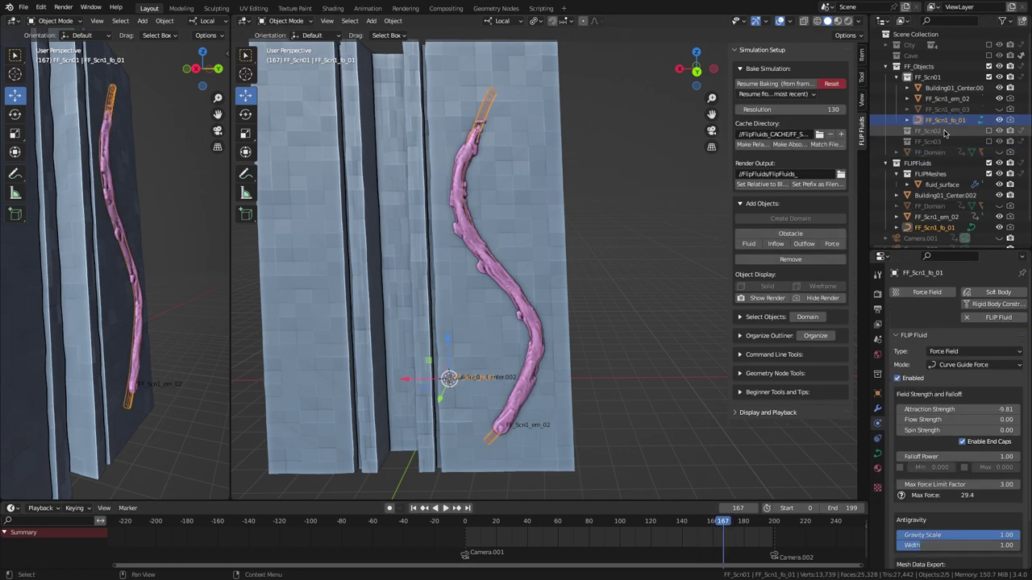
{"action": "left_click", "coordinate": [963, 420]}
{"action": "type", "text": "5"}
{"action": "key", "text": "Return"}
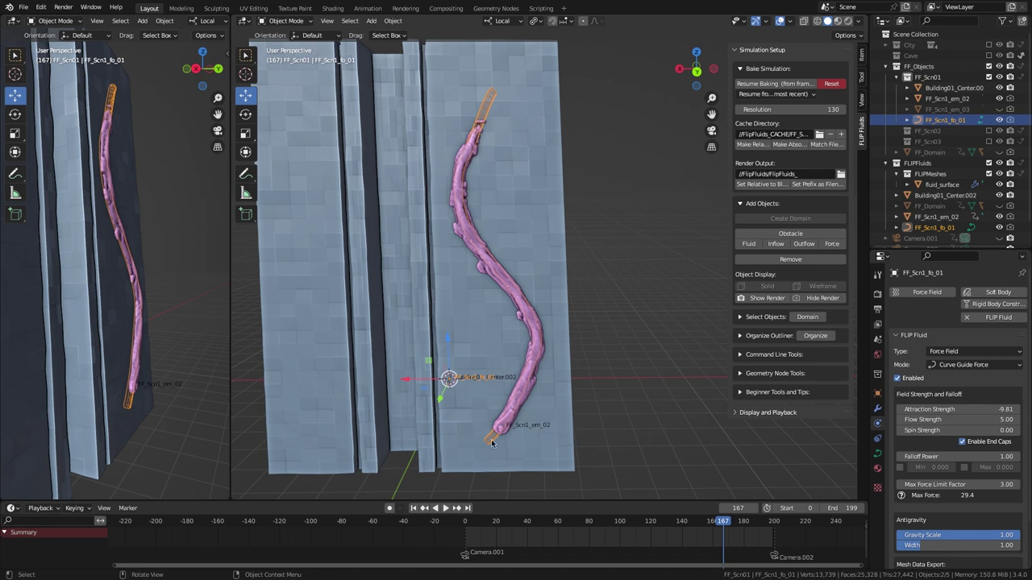
{"action": "left_click", "coordinate": [833, 85]}
{"action": "left_click", "coordinate": [833, 84]}
{"action": "left_click", "coordinate": [816, 84]}
{"action": "left_click_drag", "start_coordinate": [482, 527], "coordinate": [707, 530]}
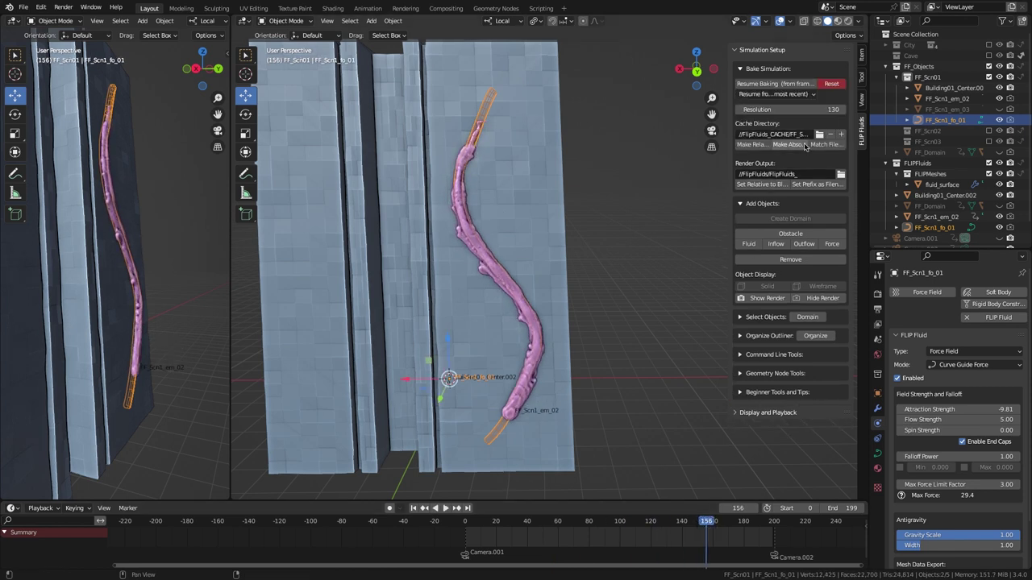
Step: Set the simulation resolution to 350, rebake it from scratch and play back the baked frames
{"action": "left_click", "coordinate": [807, 111]}
{"action": "type", "text": "350"}
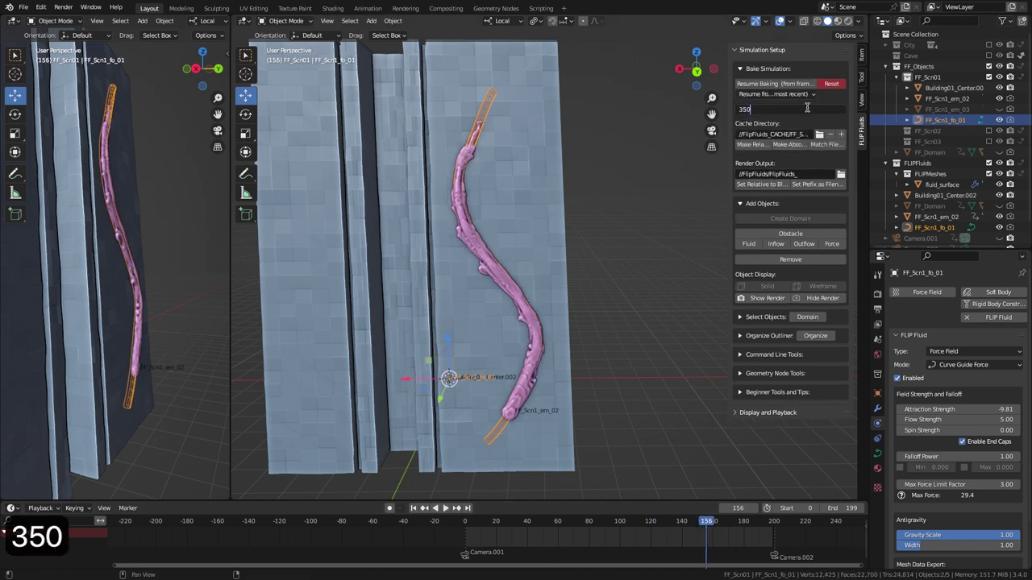
{"action": "key", "text": "Return"}
{"action": "left_click", "coordinate": [831, 84]}
{"action": "left_click", "coordinate": [834, 87]}
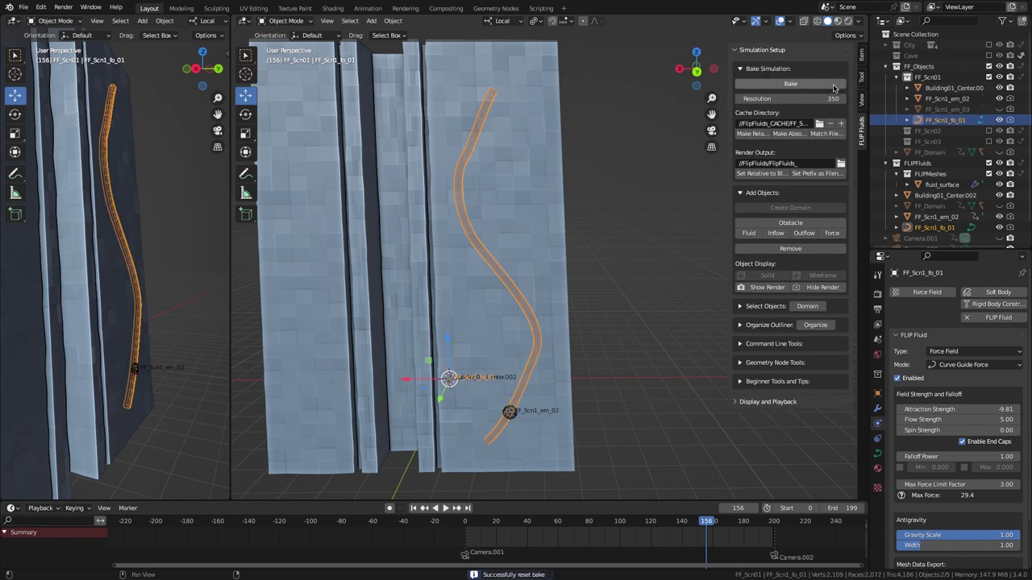
{"action": "left_click", "coordinate": [829, 86]}
{"action": "left_click_drag", "start_coordinate": [491, 528], "coordinate": [520, 527]}
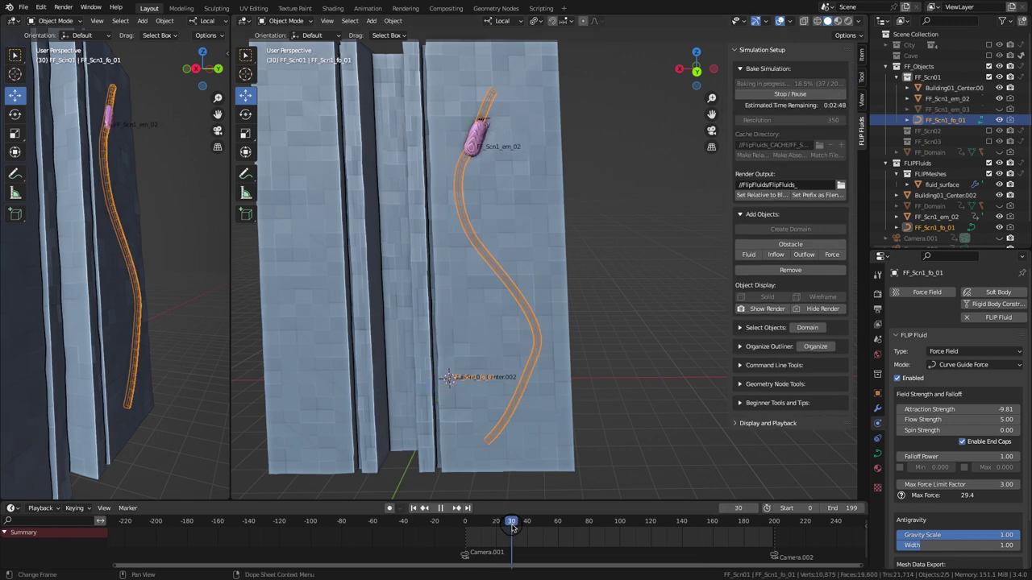
{"action": "key", "text": "space"}
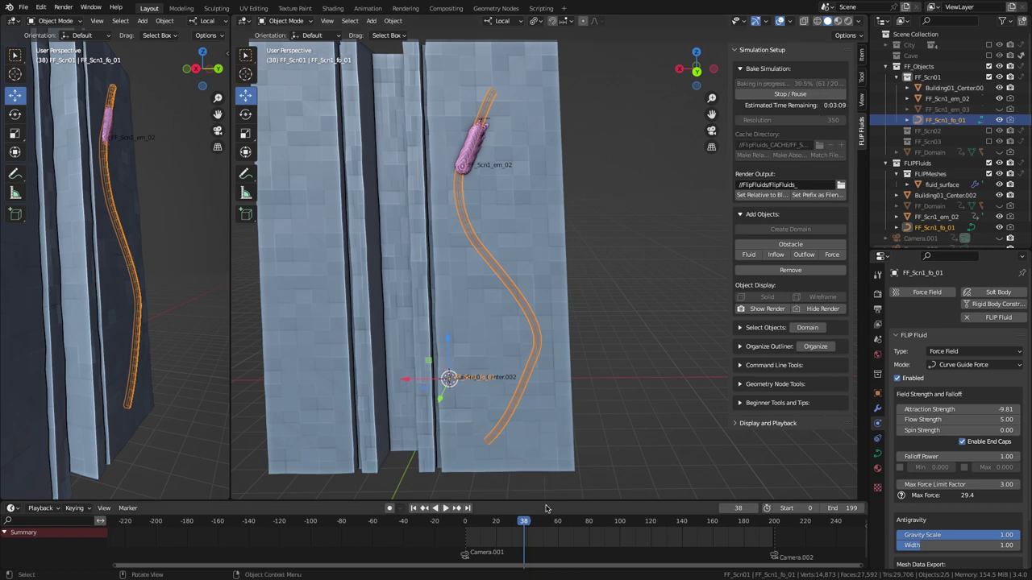
{"action": "key", "text": "space"}
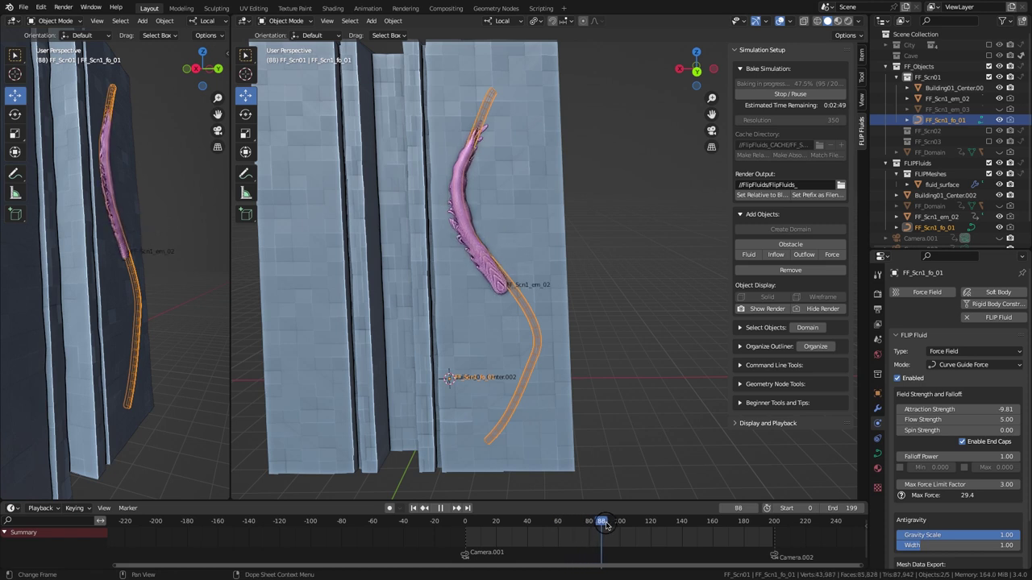
{"action": "key", "text": "space"}
Step: Stop the running bake and set the simulation resolution to 200
{"action": "left_click", "coordinate": [790, 93]}
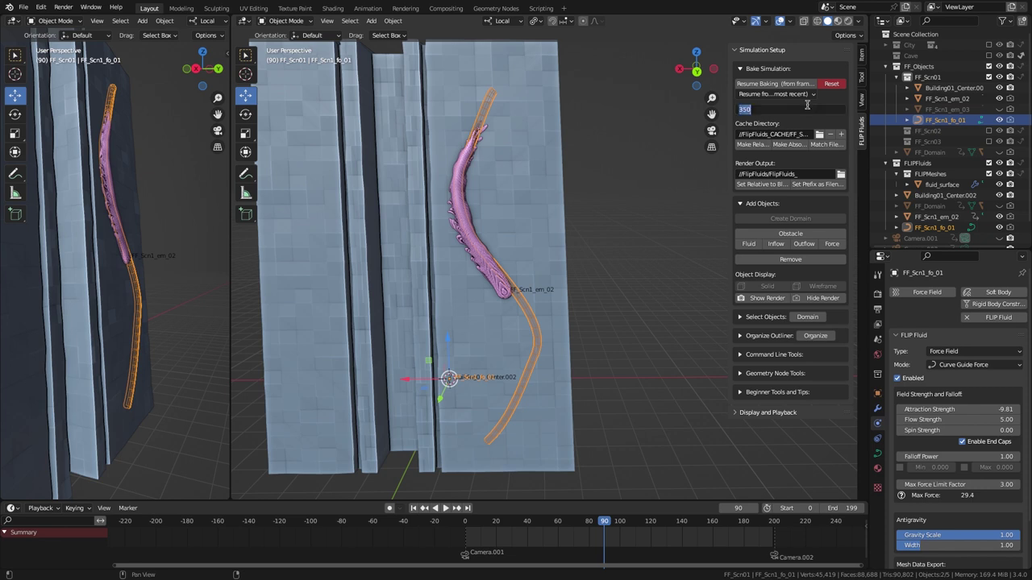
{"action": "type", "text": "200"}
{"action": "key", "text": "Return"}
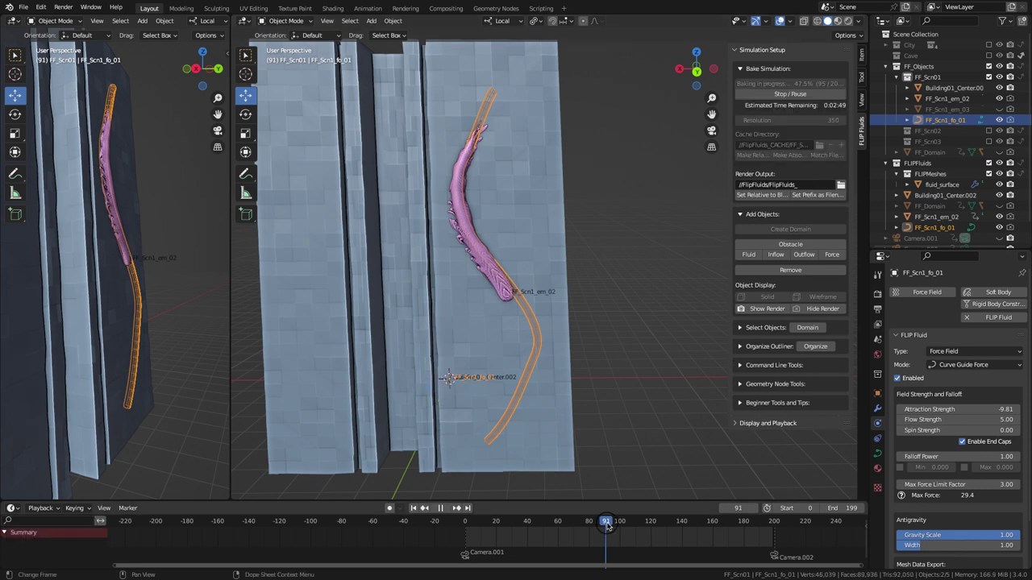
{"action": "mouse_move", "coordinate": [608, 523]}
{"action": "left_mouse_down"}
{"action": "mouse_move", "coordinate": [529, 526]}
{"action": "mouse_move", "coordinate": [607, 526]}
{"action": "left_mouse_up"}
{"action": "left_click_drag", "start_coordinate": [607, 526], "coordinate": [606, 526]}
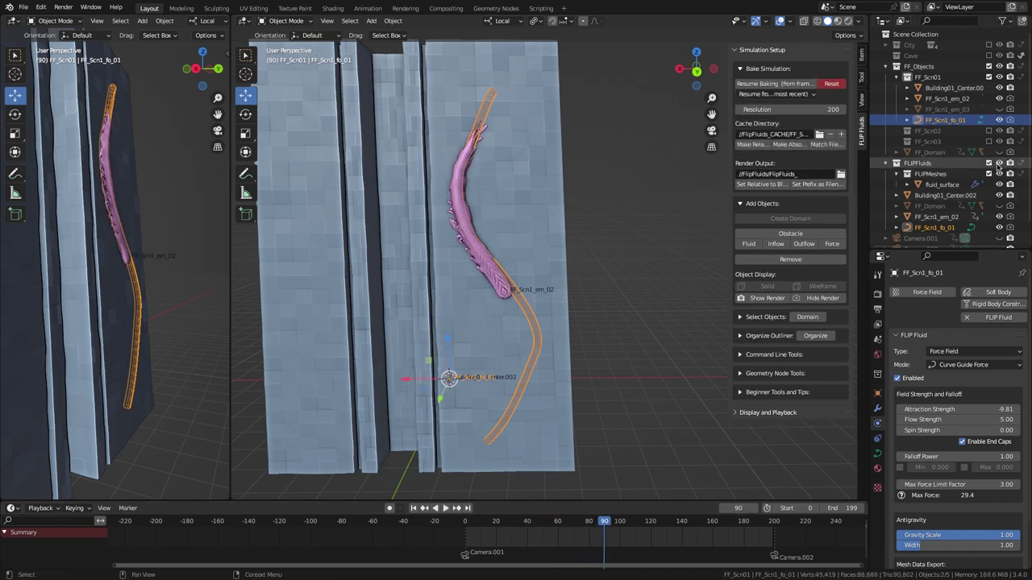
Step: Hide the FLIPFluids collection and subdivide the whole mesh of the emitter FF_Scn1_em_02 with one cut
{"action": "left_click", "coordinate": [999, 164]}
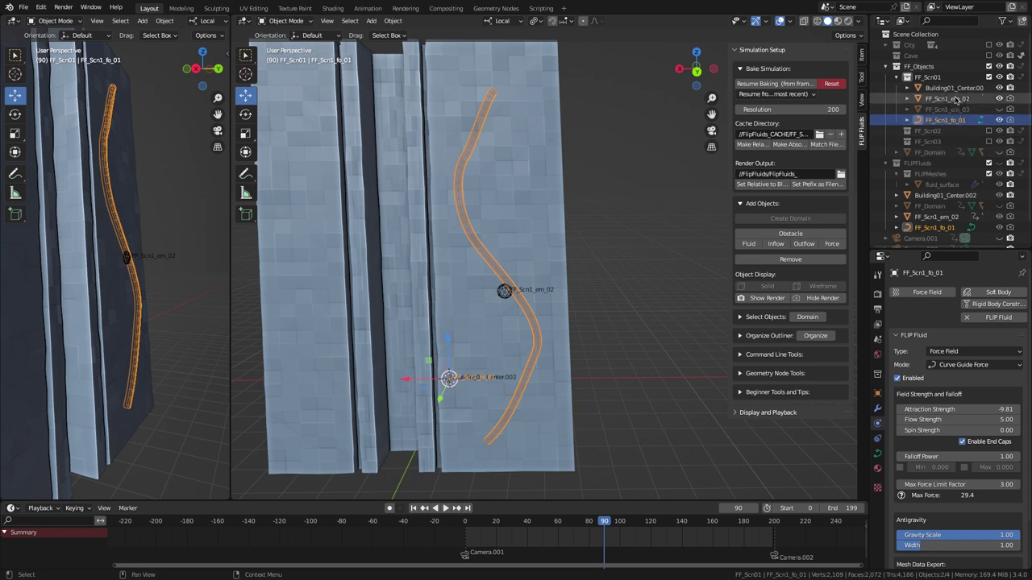
{"action": "left_click", "coordinate": [953, 99]}
{"action": "key", "text": "Tab"}
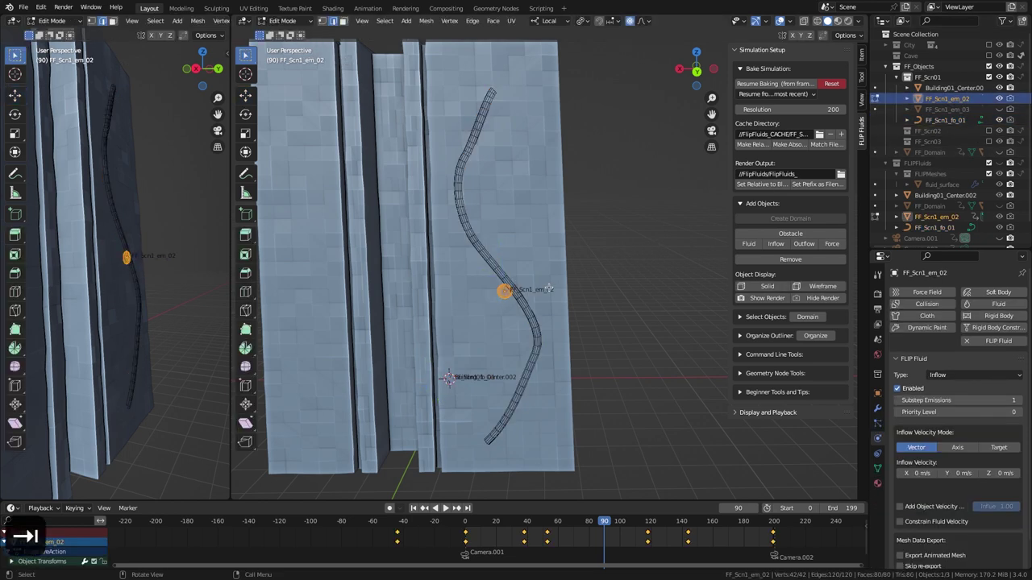
{"action": "key", "text": "KP_Decimal"}
{"action": "key", "text": "a"}
{"action": "right_click", "coordinate": [528, 236]}
{"action": "left_click", "coordinate": [524, 238]}
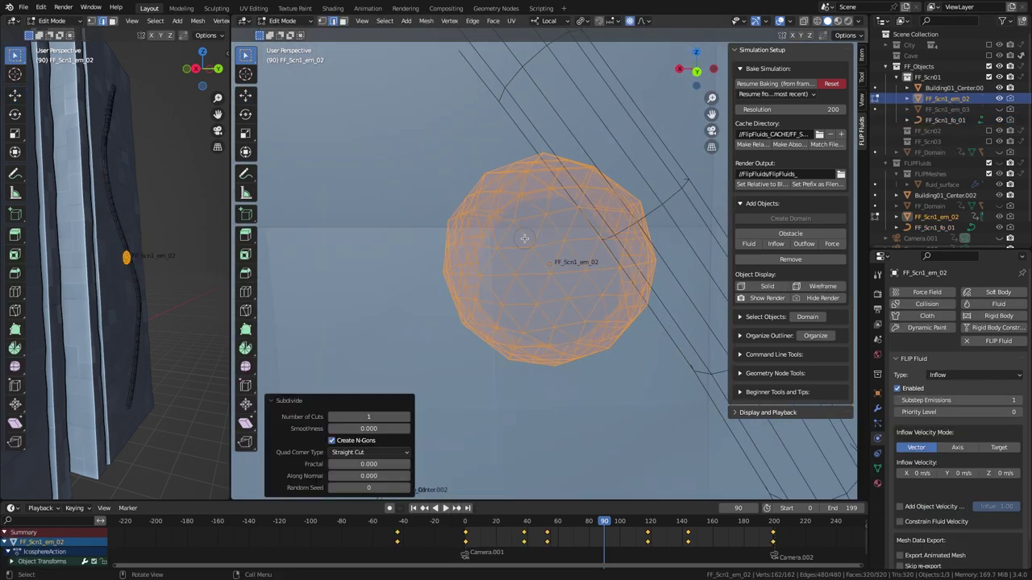
{"action": "key", "text": "Tab"}
Step: Add a Displace modifier to FF_Scn1_em_02 with a new texture and set the texture's size to 0.01
{"action": "left_click", "coordinate": [878, 407]}
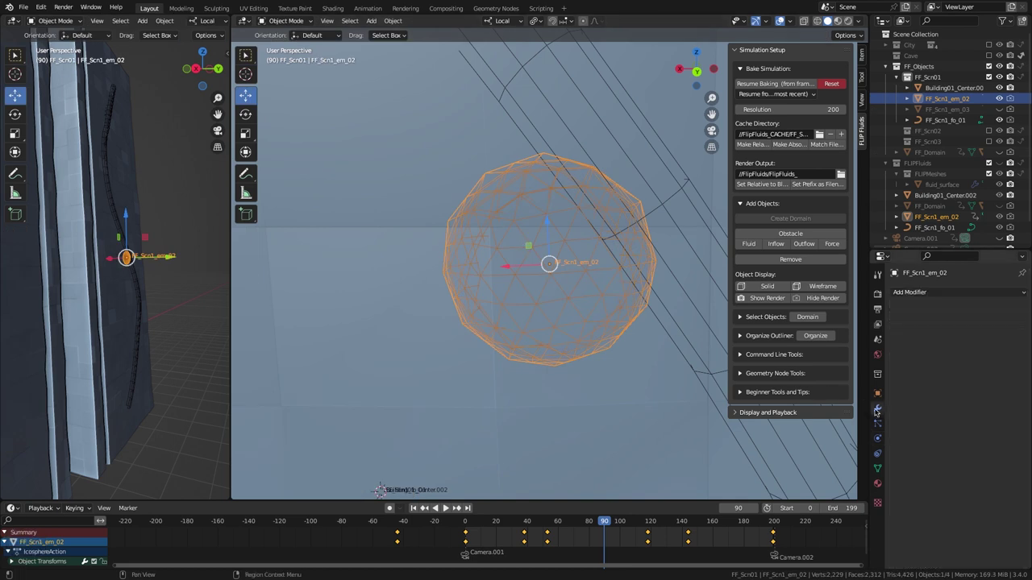
{"action": "left_click", "coordinate": [949, 295]}
{"action": "left_click", "coordinate": [906, 357]}
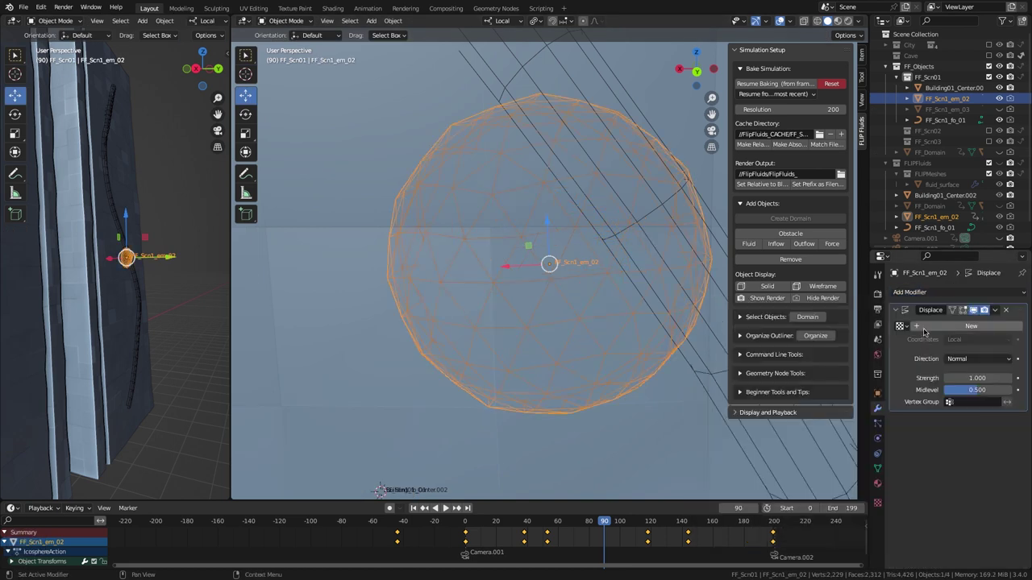
{"action": "left_click", "coordinate": [1017, 328]}
{"action": "left_click", "coordinate": [972, 324]}
{"action": "left_click", "coordinate": [940, 352]}
{"action": "type", "text": ".01"}
{"action": "key", "text": "Return"}
{"action": "left_click", "coordinate": [878, 409]}
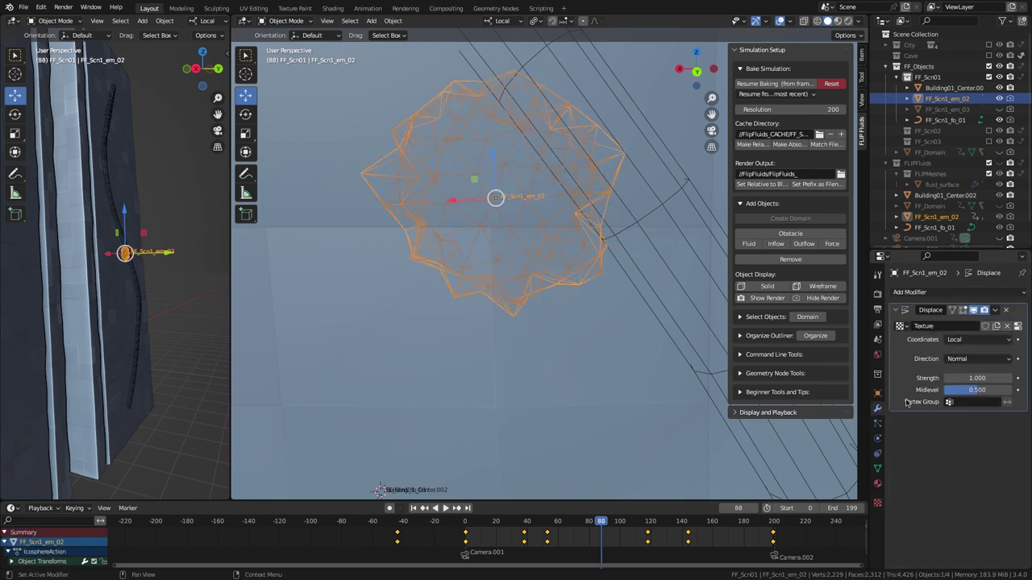
Step: Set the Displace modifier's coordinates to Global, its strength to 0.7 and its midlevel to 0.623
{"action": "left_click", "coordinate": [965, 344]}
{"action": "left_click", "coordinate": [963, 356]}
{"action": "left_click_drag", "start_coordinate": [601, 523], "coordinate": [603, 530]}
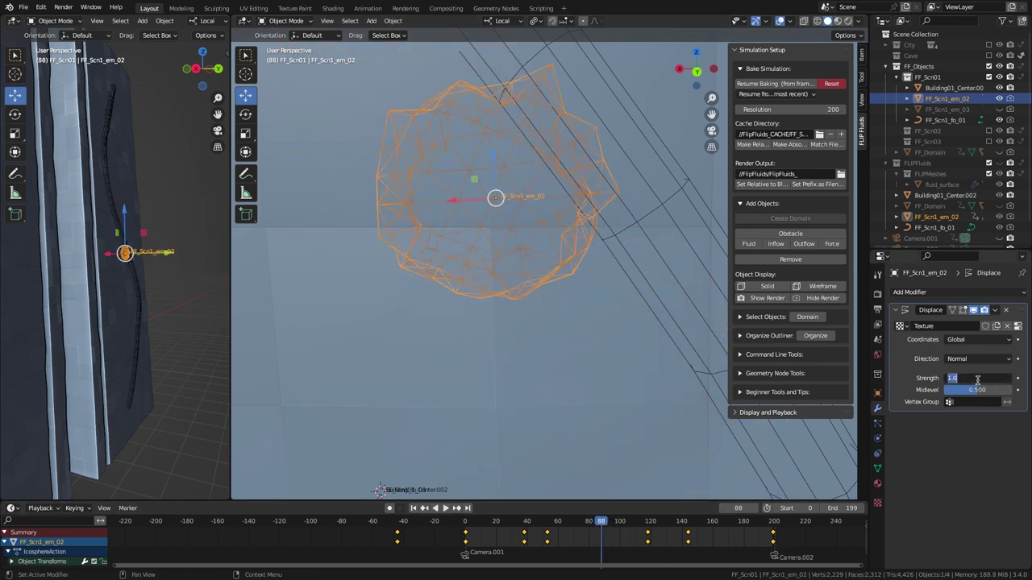
{"action": "key", "text": "Tab"}
{"action": "type", "text": ".623"}
{"action": "key", "text": "Return"}
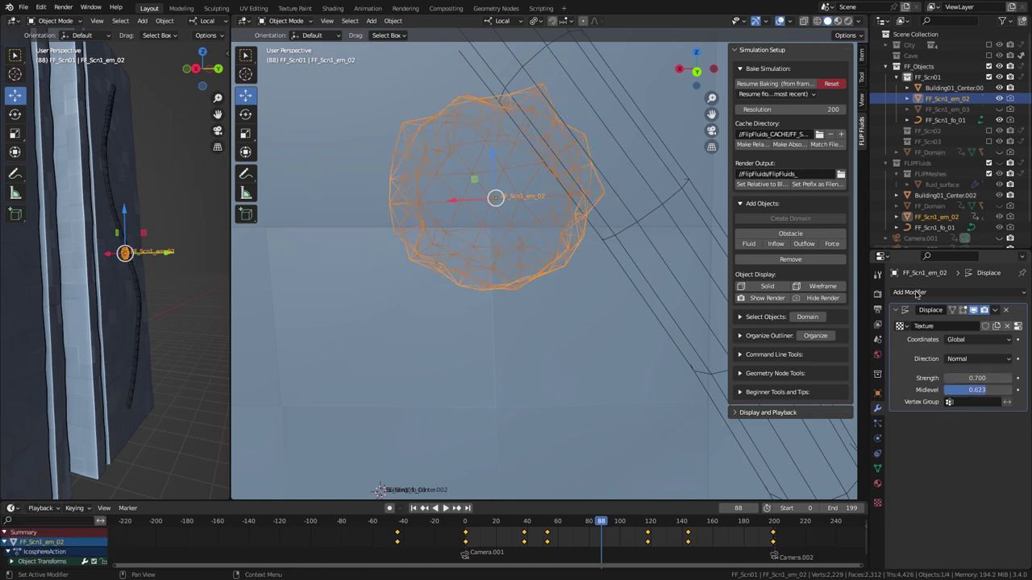
Step: Reset the existing bake and bake the simulation again with the displaced emitter
{"action": "left_click", "coordinate": [834, 84]}
{"action": "left_click", "coordinate": [833, 84]}
{"action": "left_click", "coordinate": [792, 84]}
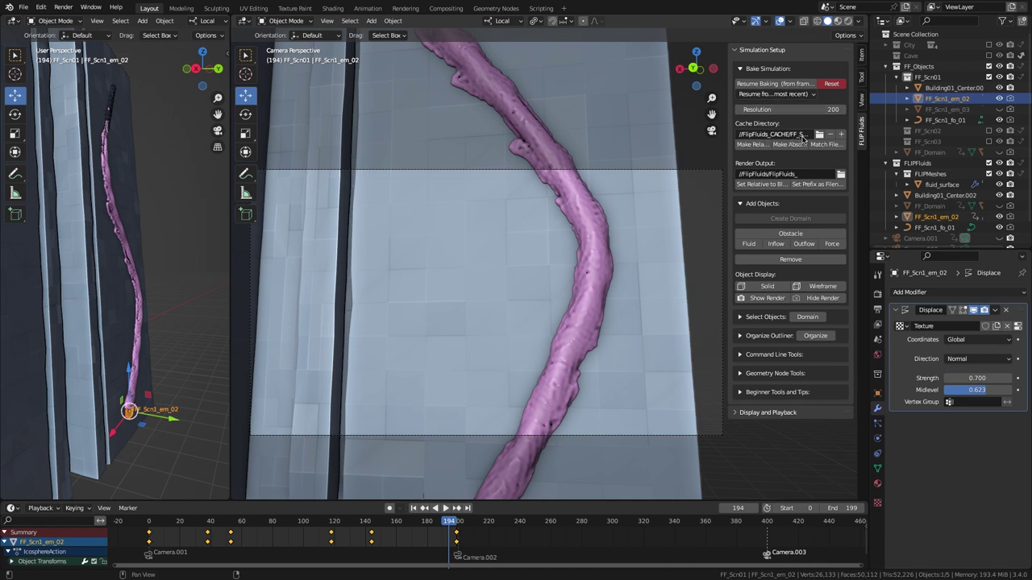
Step: Create a new folder FF_Scn_2 inside FlipFluids_CACHE and set it as the simulation's cache directory
{"action": "left_click", "coordinate": [841, 135]}
{"action": "left_click", "coordinate": [819, 134]}
{"action": "left_click", "coordinate": [289, 163]}
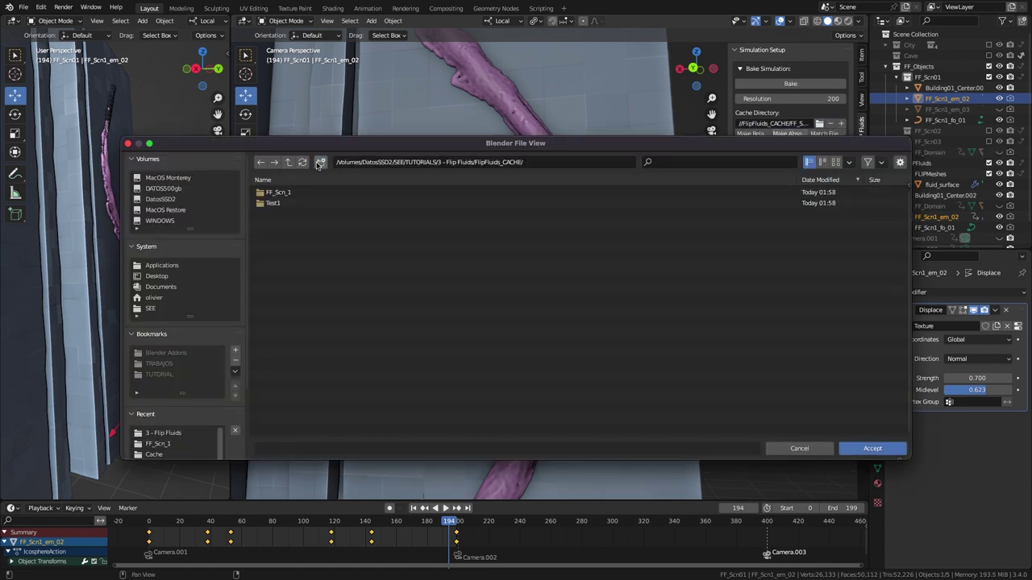
{"action": "left_click", "coordinate": [320, 163]}
{"action": "type", "text": "FF_Scn_1"}
{"action": "key", "text": "BackSpace"}
{"action": "type", "text": "2"}
{"action": "key", "text": "Return"}
{"action": "double_click", "coordinate": [299, 191]}
{"action": "key", "text": "Return"}
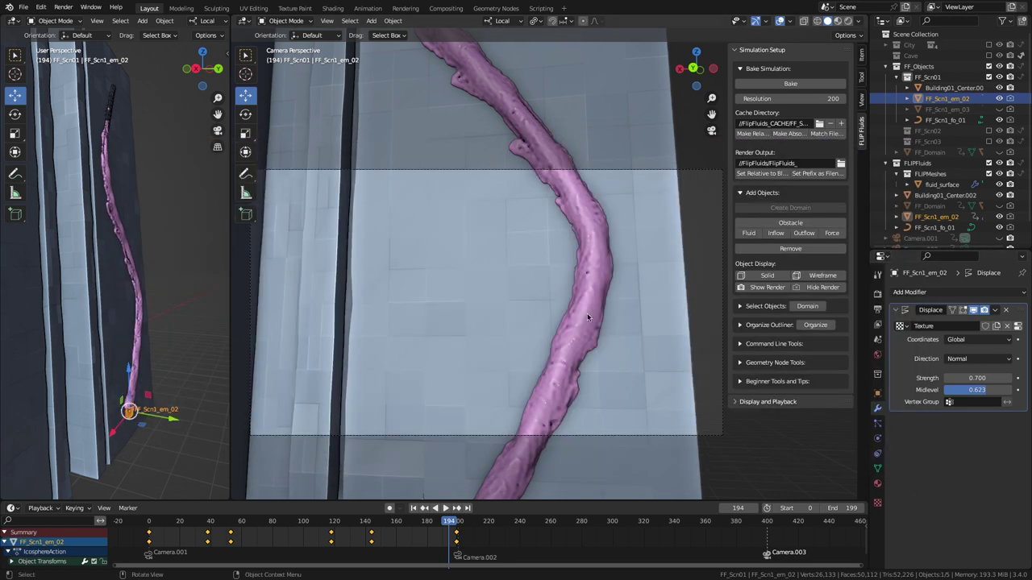
Step: Show the physics settings of FF_Domain and examine its simulation grid info
{"action": "left_click", "coordinate": [437, 521]}
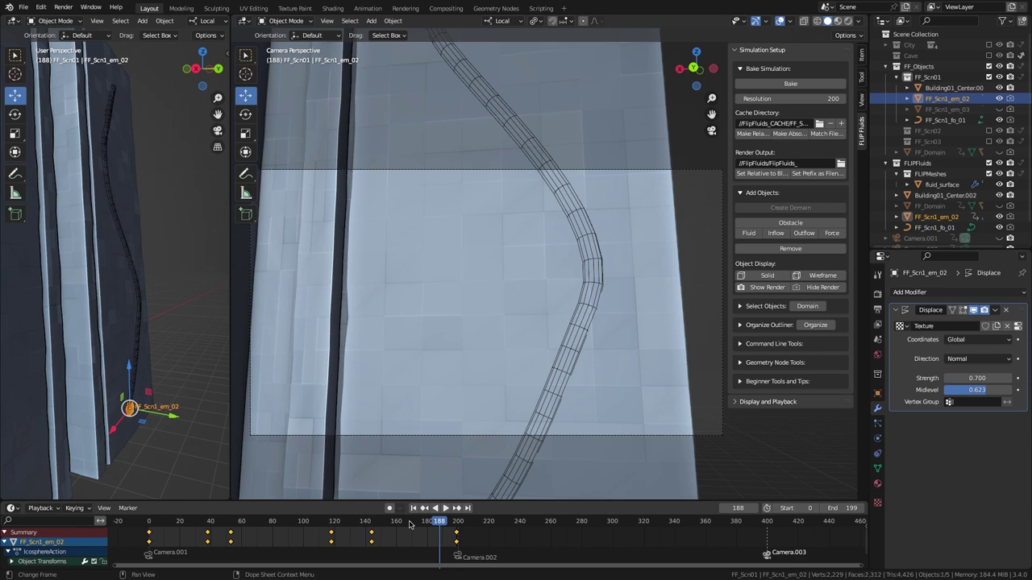
{"action": "left_click", "coordinate": [930, 152]}
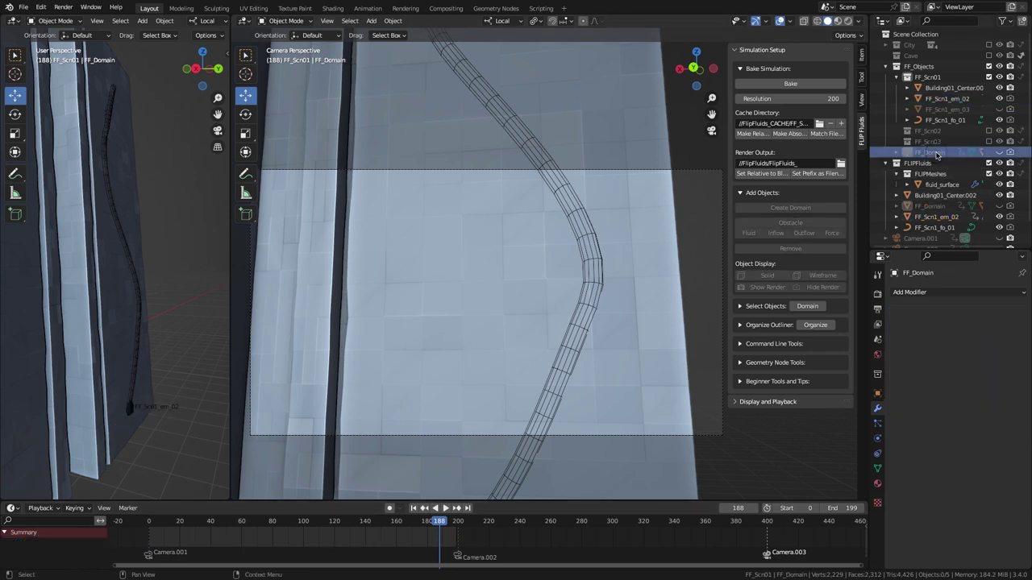
{"action": "left_click", "coordinate": [877, 438]}
{"action": "left_click", "coordinate": [896, 390]}
{"action": "left_click", "coordinate": [896, 360]}
{"action": "scroll", "coordinate": [940, 391], "scroll_direction": "down", "scroll_amount": 8}
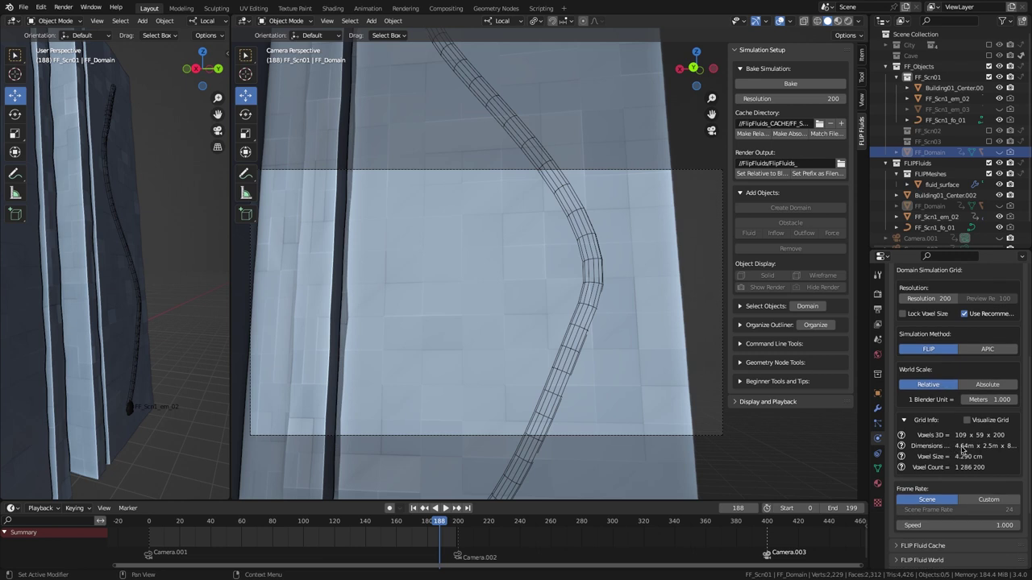
Step: Enable the City collection and go to frame 219 in the second camera shot
{"action": "left_click_drag", "start_coordinate": [442, 522], "coordinate": [461, 522]}
{"action": "left_click", "coordinate": [990, 45]}
{"action": "key", "text": "Right"}
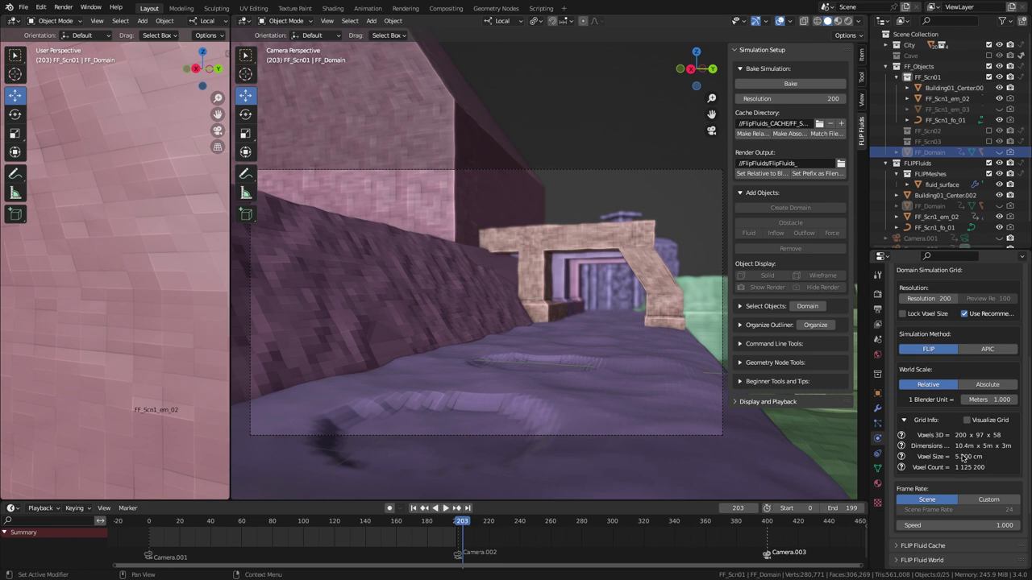
{"action": "key", "text": "shift+Left"}
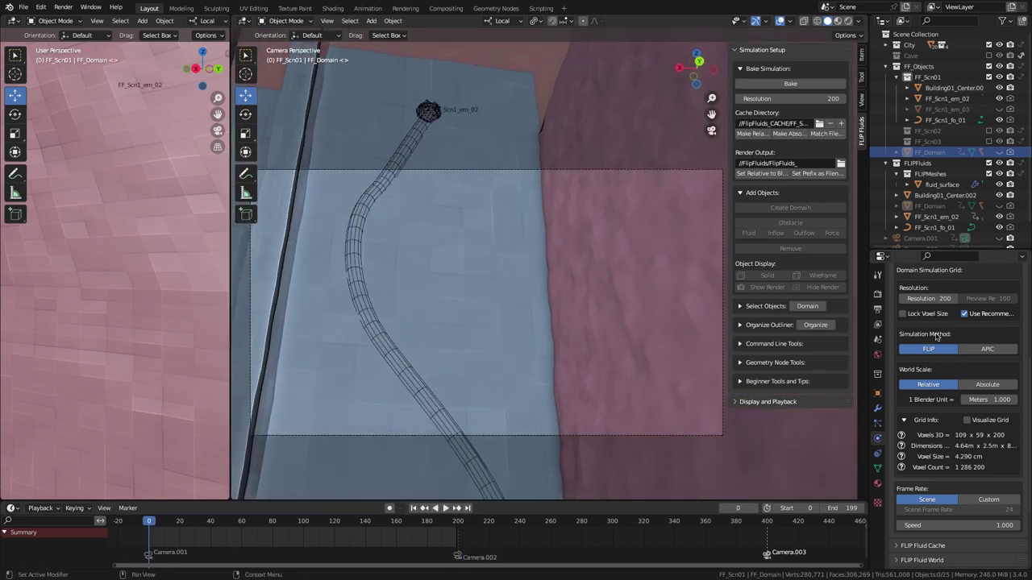
{"action": "left_click_drag", "start_coordinate": [192, 524], "coordinate": [487, 521]}
Step: Set the scene's frame range to start at 200 and end at 399
{"action": "left_click", "coordinate": [878, 310]}
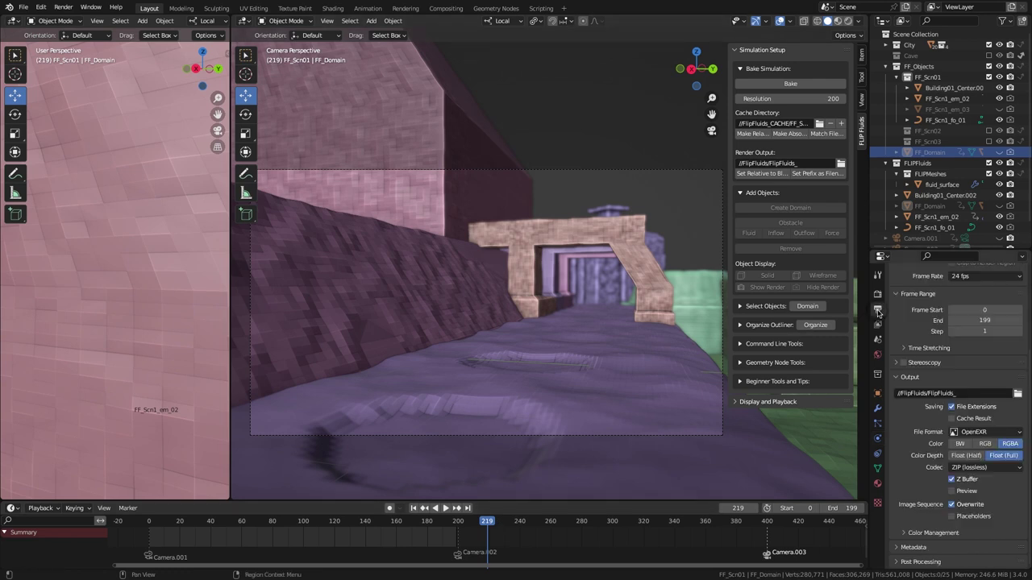
{"action": "left_click", "coordinate": [973, 310]}
{"action": "type", "text": "200"}
{"action": "key", "text": "Tab"}
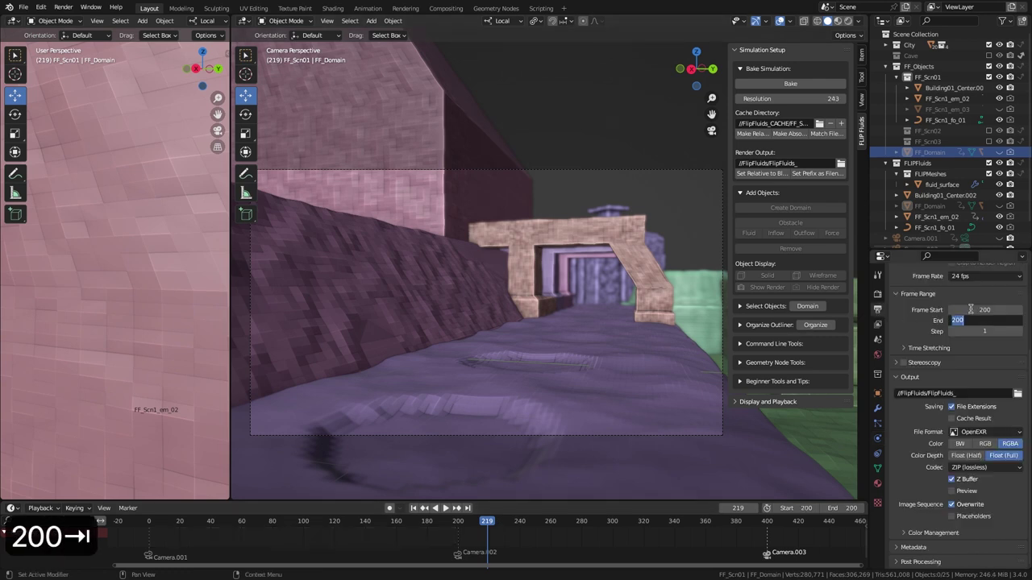
{"action": "type", "text": "399"}
{"action": "key", "text": "Return"}
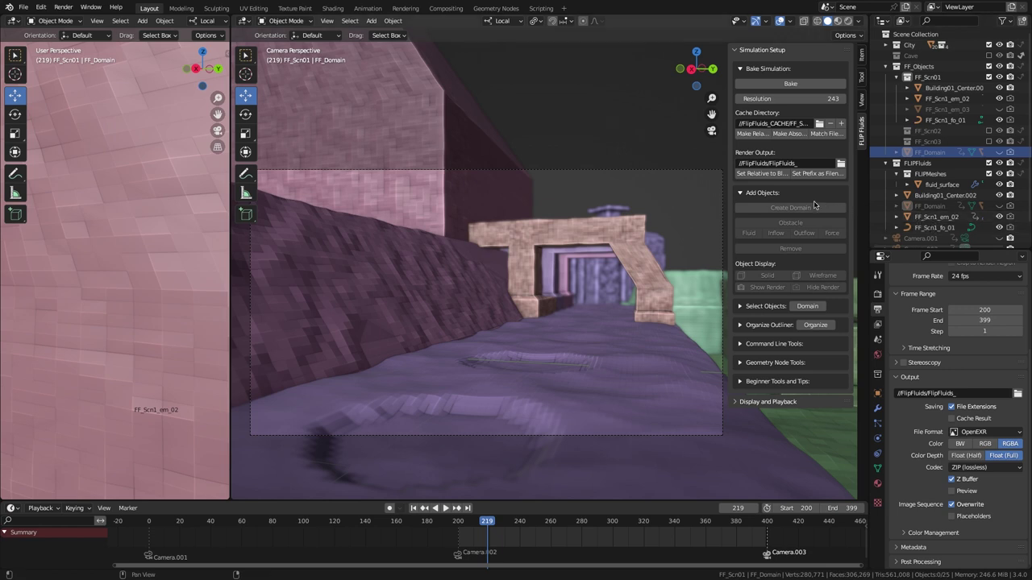
Step: Select the first scene's obstacle, inflow and force objects by type and remove them from the FLIP Fluids simulation
{"action": "left_click", "coordinate": [741, 194]}
{"action": "left_click", "coordinate": [740, 212]}
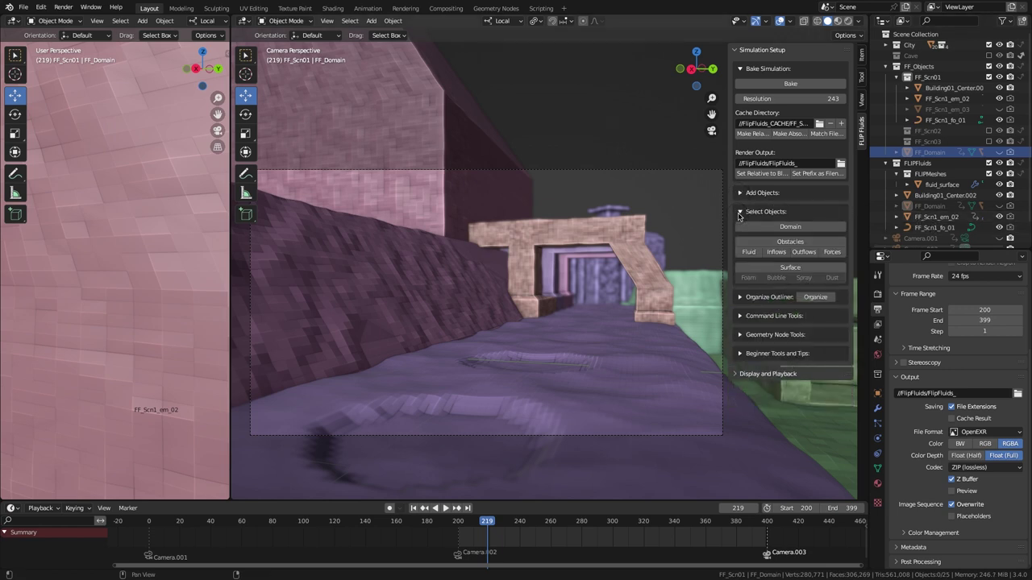
{"action": "left_click", "coordinate": [800, 240]}
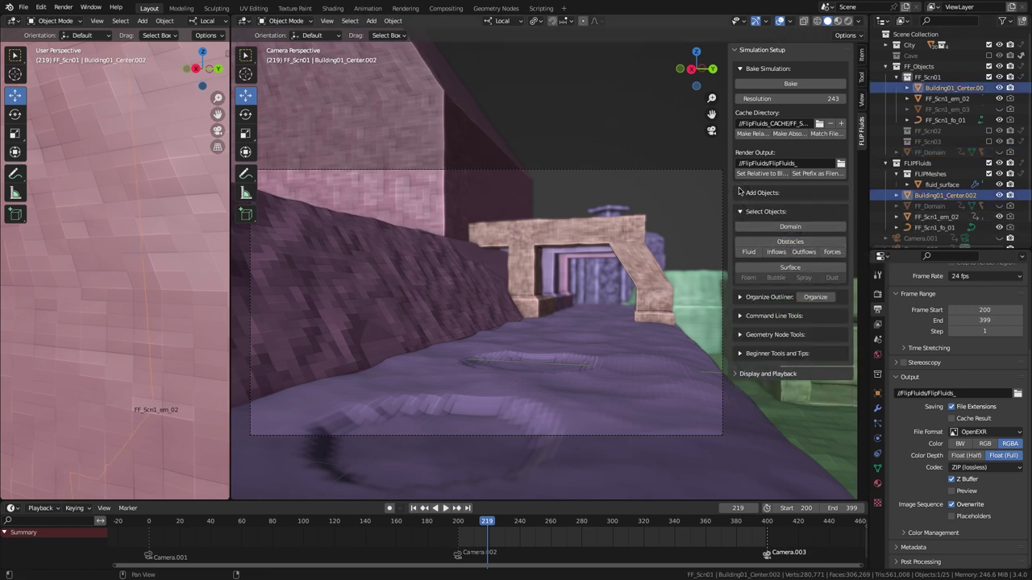
{"action": "left_click", "coordinate": [739, 193]}
{"action": "left_click", "coordinate": [791, 248]}
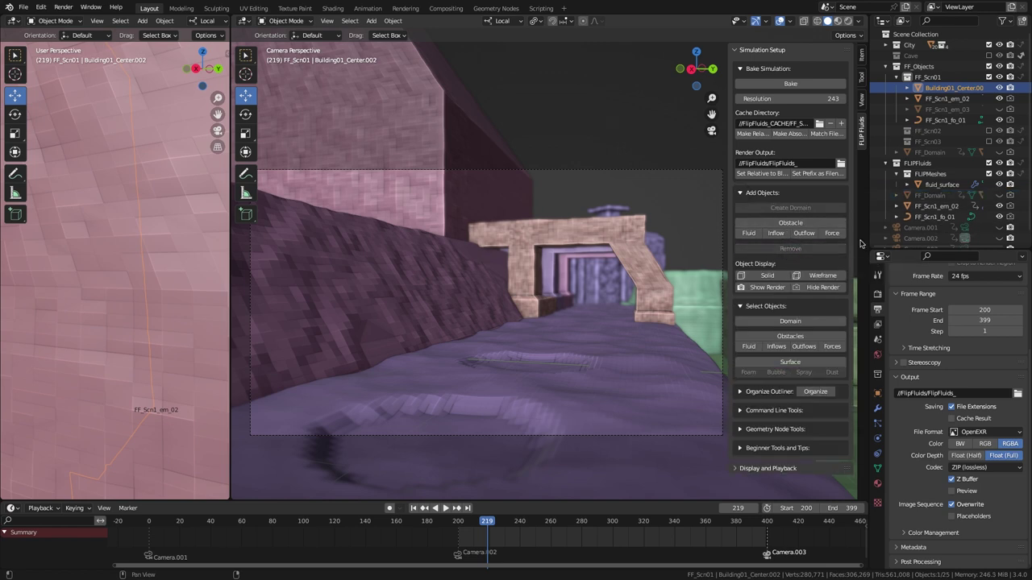
{"action": "left_click", "coordinate": [917, 208]}
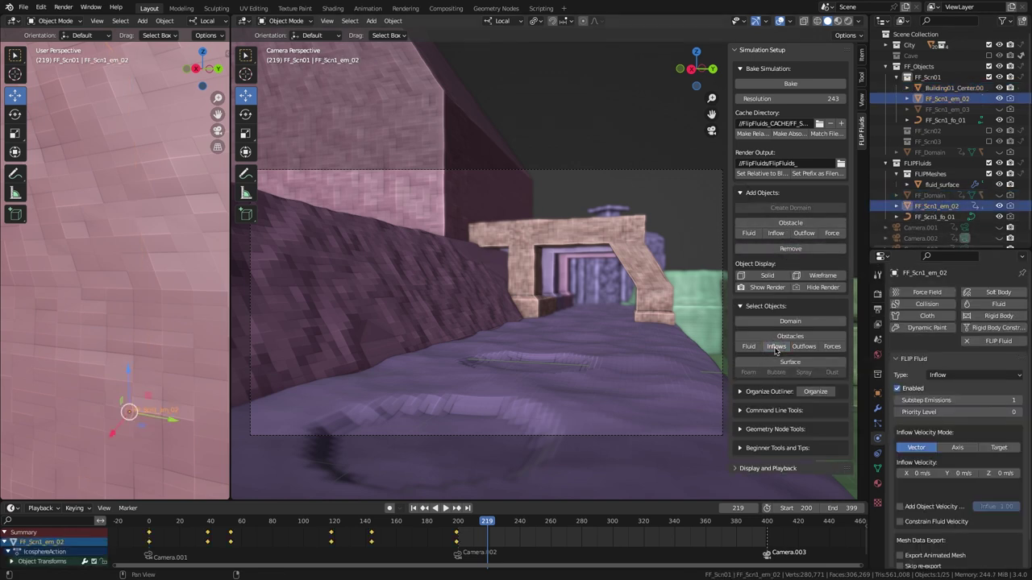
{"action": "left_click", "coordinate": [791, 248]}
{"action": "left_click", "coordinate": [833, 346]}
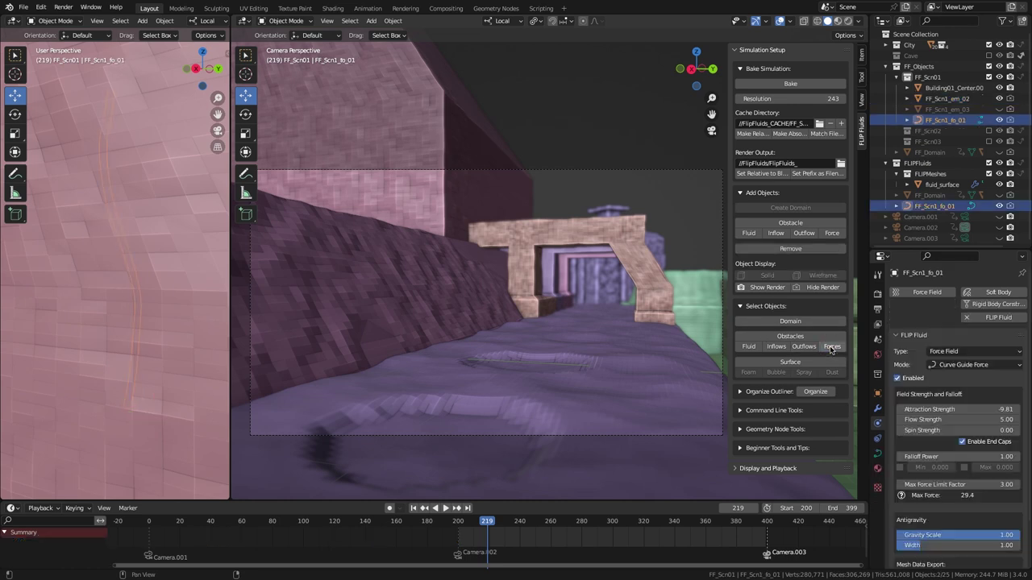
{"action": "left_click", "coordinate": [795, 250]}
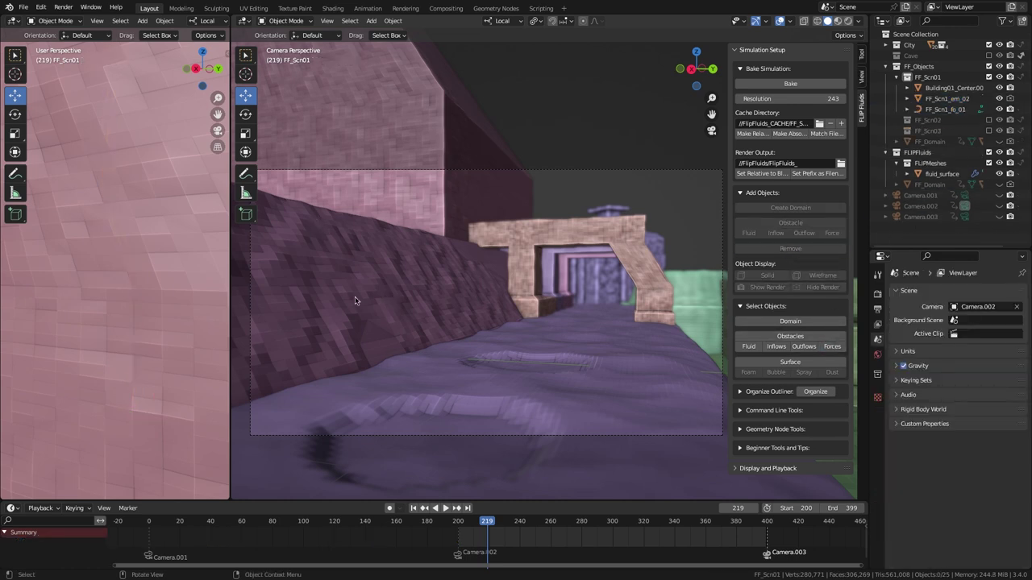
Step: Duplicate the street base and the sloped building base in place and move the copies to the FF_Scn02 collection
{"action": "left_click", "coordinate": [418, 380]}
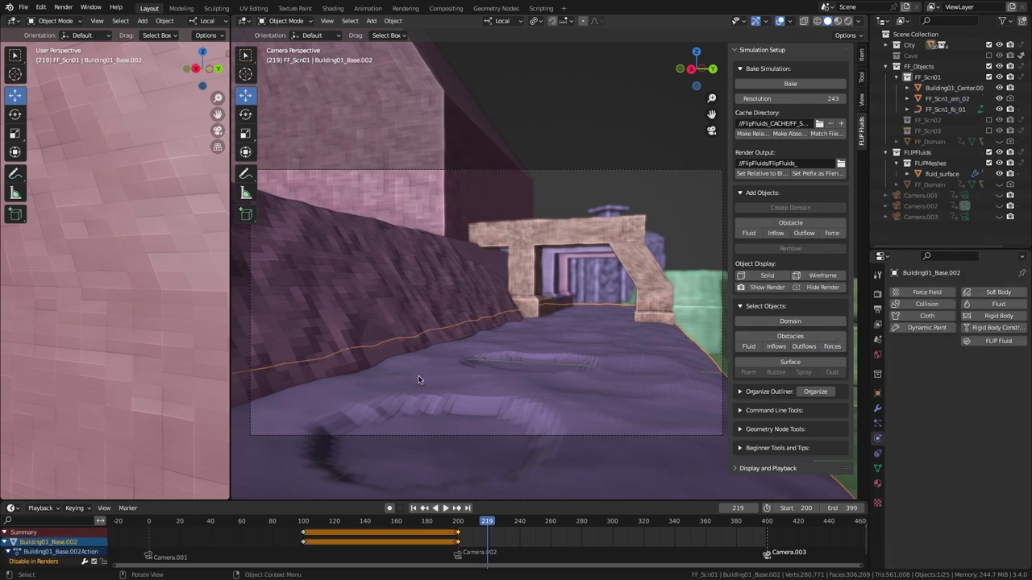
{"action": "key", "text": "shift+d"}
{"action": "right_click", "coordinate": [351, 305]}
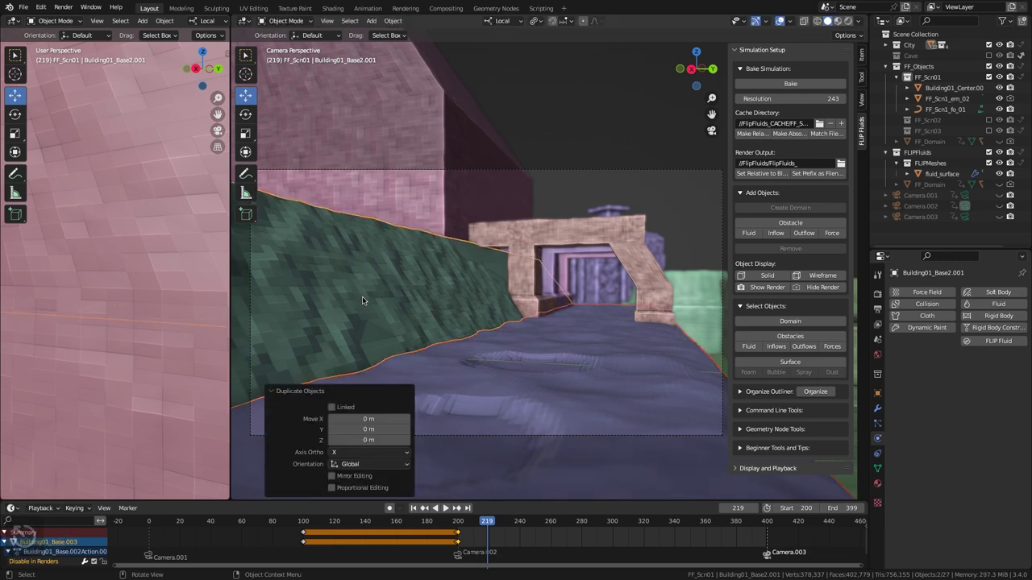
{"action": "right_click", "coordinate": [365, 296]}
{"action": "left_click", "coordinate": [362, 296]}
{"action": "mouse_move", "coordinate": [377, 294]}
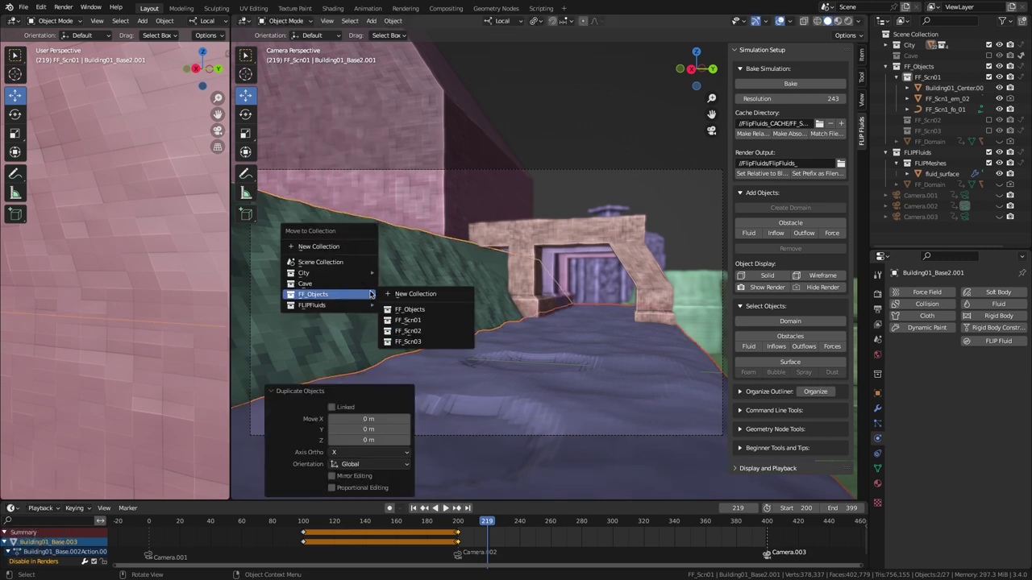
{"action": "left_click", "coordinate": [412, 335]}
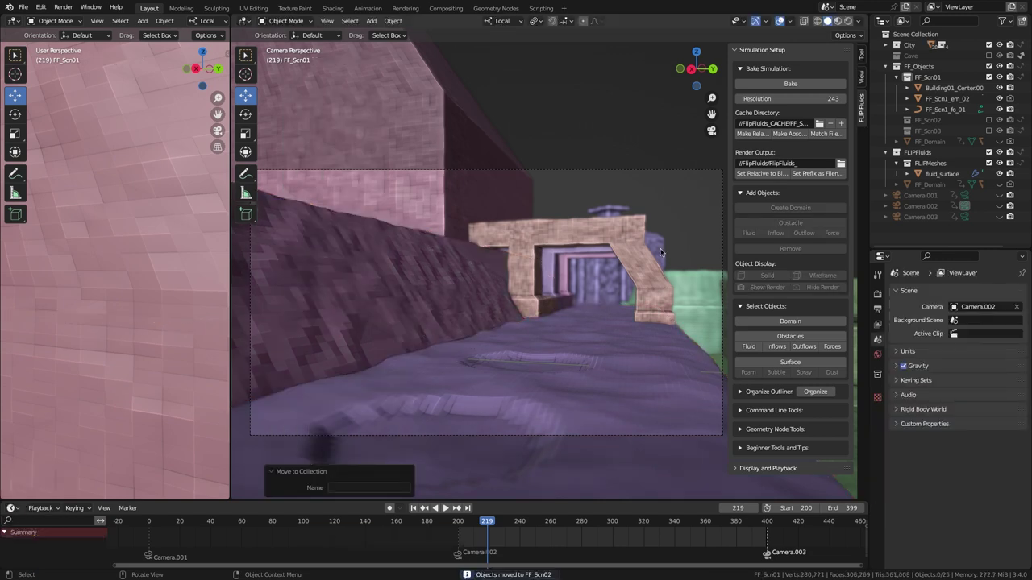
Step: Enable the FF_Scn02 collection, exclude FF_Scn01 and isolate the two duplicated bases in local view
{"action": "left_click", "coordinate": [989, 120]}
{"action": "left_click", "coordinate": [990, 77]}
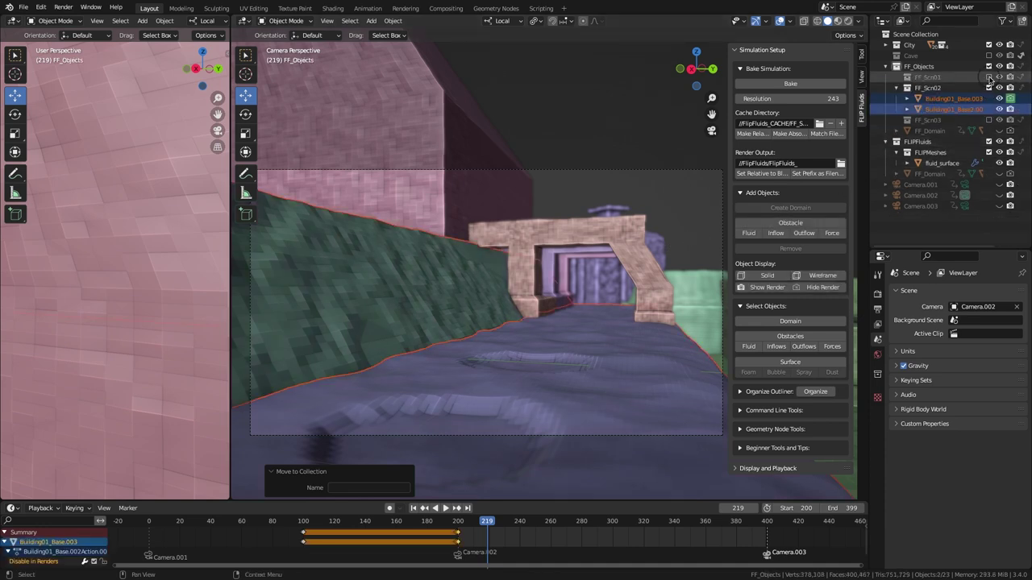
{"action": "key", "text": "KP_Divide"}
{"action": "middle_click_drag", "start_coordinate": [563, 183], "coordinate": [606, 325]}
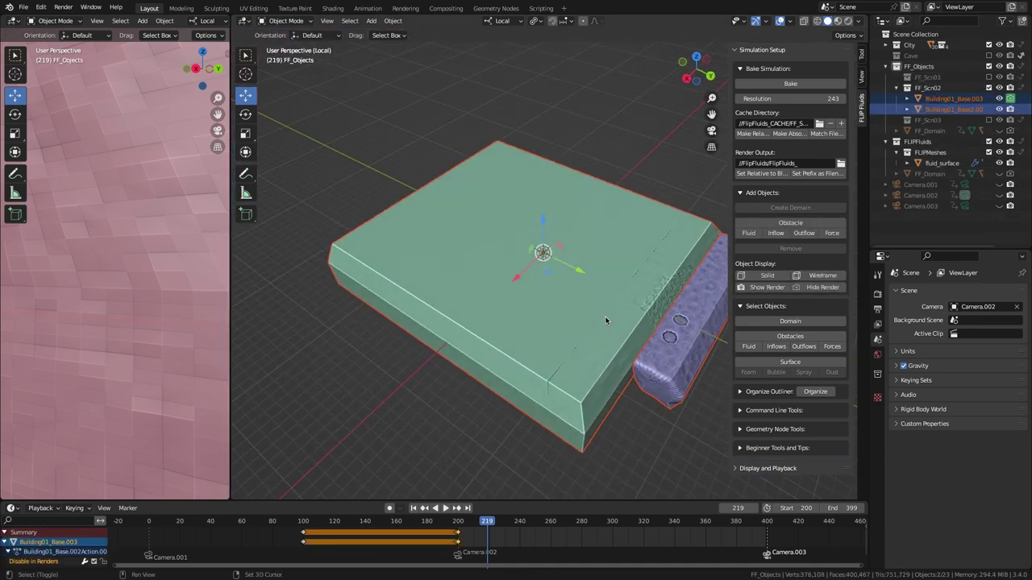
Step: Add a cube, scale it by about 1.34 and move it to the green base's edge beside the two round holes
{"action": "key", "text": "shift+a"}
{"action": "left_click", "coordinate": [656, 313]}
{"action": "key", "text": "s"}
{"action": "left_click", "coordinate": [657, 347]}
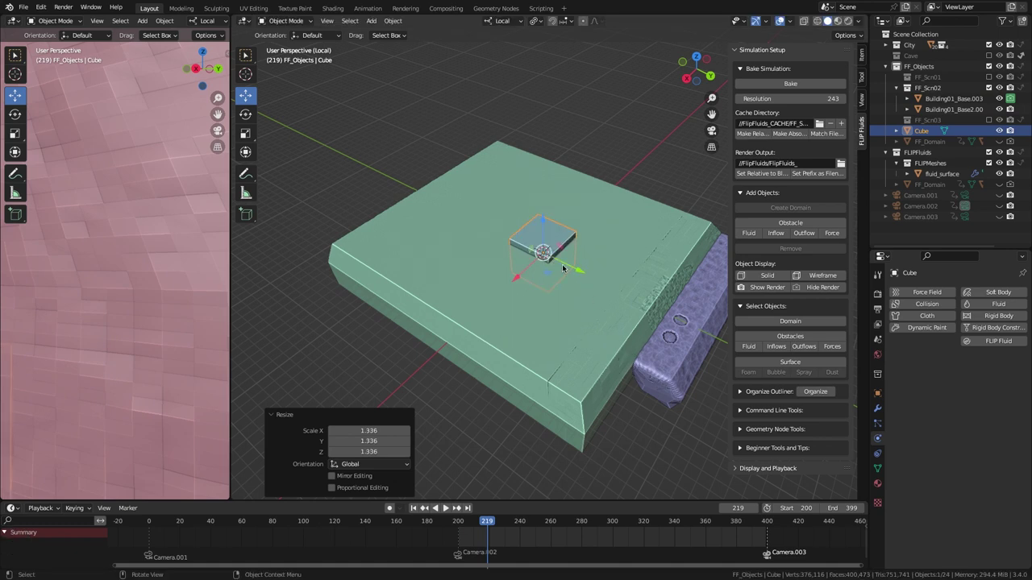
{"action": "left_click_drag", "start_coordinate": [571, 267], "coordinate": [692, 329]}
Step: Scale the cube along Z and shift it so it encloses the green base's sloped edge next to the holes
{"action": "middle_click_drag", "start_coordinate": [592, 367], "coordinate": [576, 297]}
{"action": "scroll", "coordinate": [575, 298], "scroll_direction": "up", "scroll_amount": 5}
{"action": "key", "text": "s"}
{"action": "key", "text": "z"}
{"action": "left_click", "coordinate": [561, 304]}
{"action": "left_click_drag", "start_coordinate": [497, 279], "coordinate": [497, 268]}
{"action": "left_click_drag", "start_coordinate": [462, 315], "coordinate": [458, 316]}
{"action": "middle_click_drag", "start_coordinate": [676, 291], "coordinate": [656, 279]}
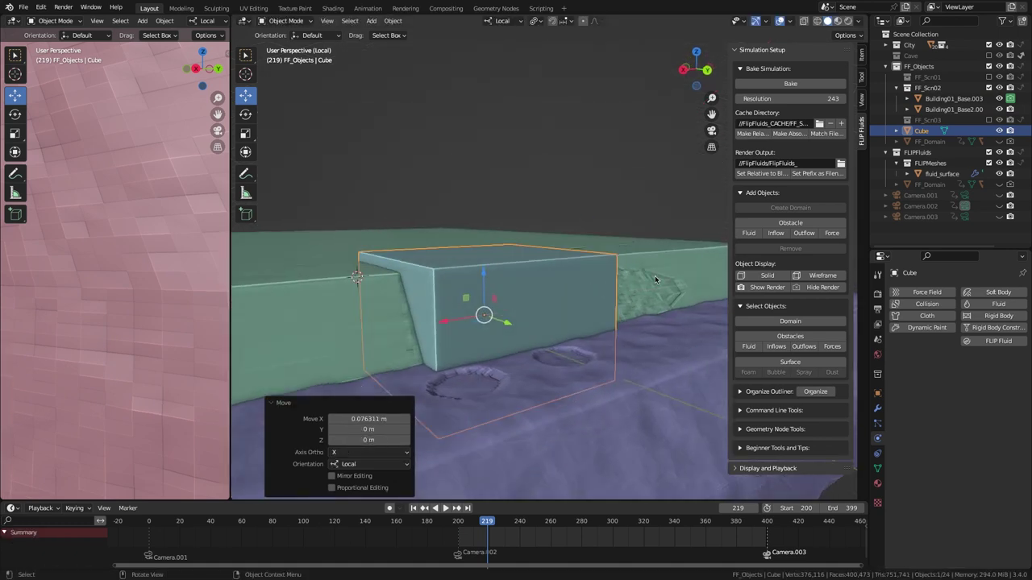
Step: Add a Boolean modifier to Building01_Base2.001 with the Cube, set it to Intersect with the Fast solver, and apply it
{"action": "left_click", "coordinate": [676, 297]}
{"action": "left_click", "coordinate": [878, 409]}
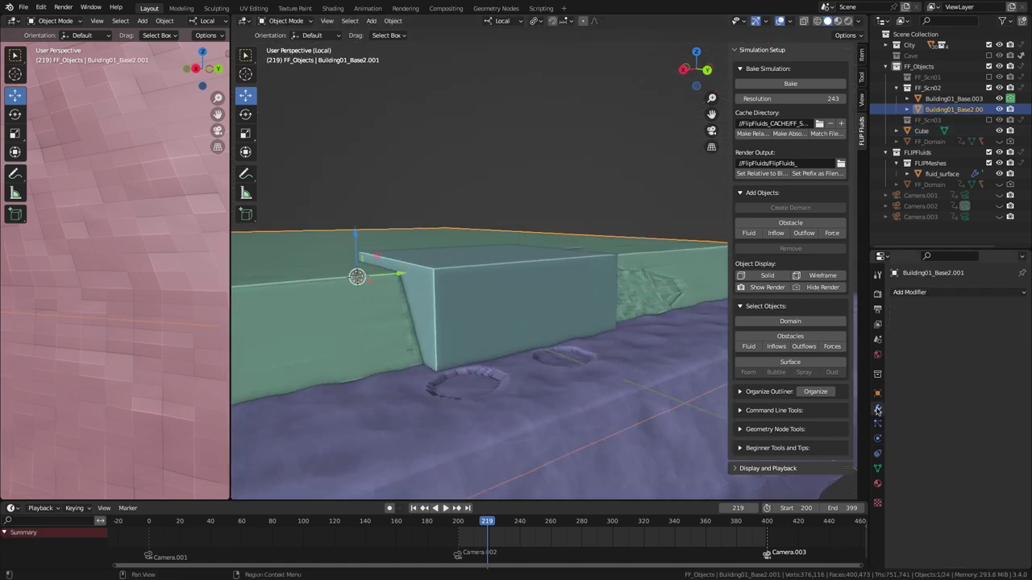
{"action": "left_click", "coordinate": [940, 292]}
{"action": "left_click", "coordinate": [836, 349]}
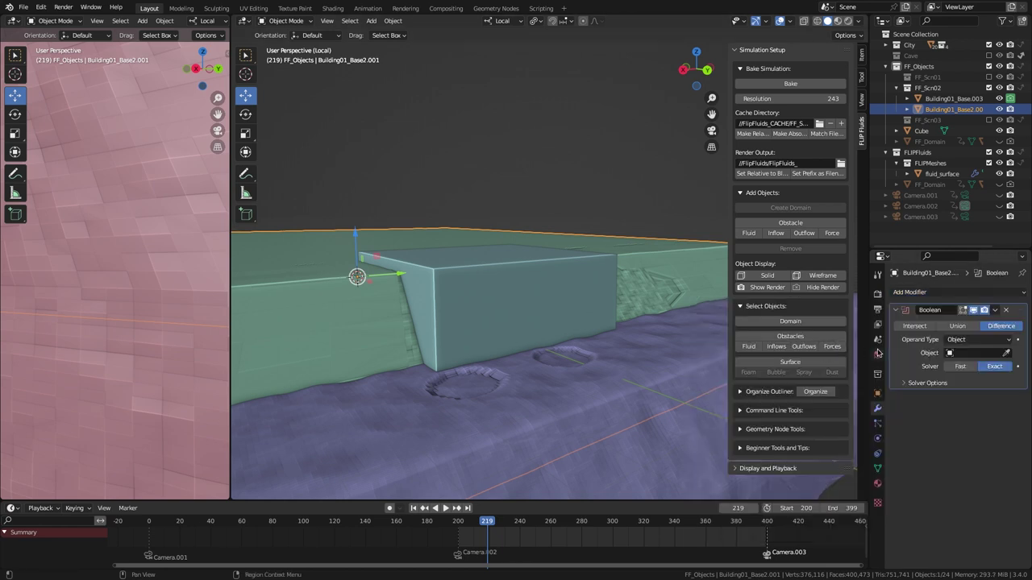
{"action": "left_click", "coordinate": [1006, 353]}
{"action": "left_click", "coordinate": [546, 291]}
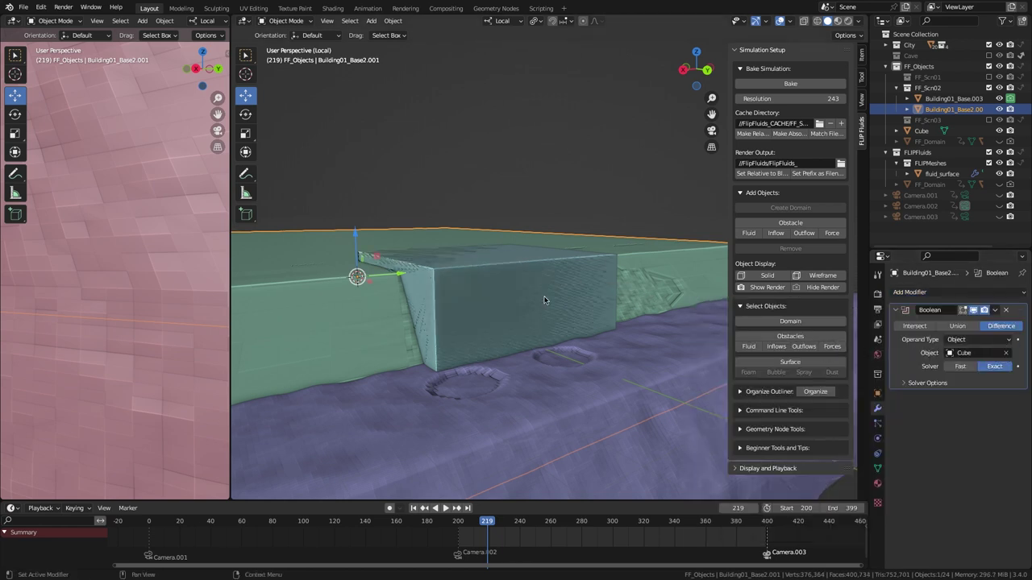
{"action": "left_click", "coordinate": [960, 367]}
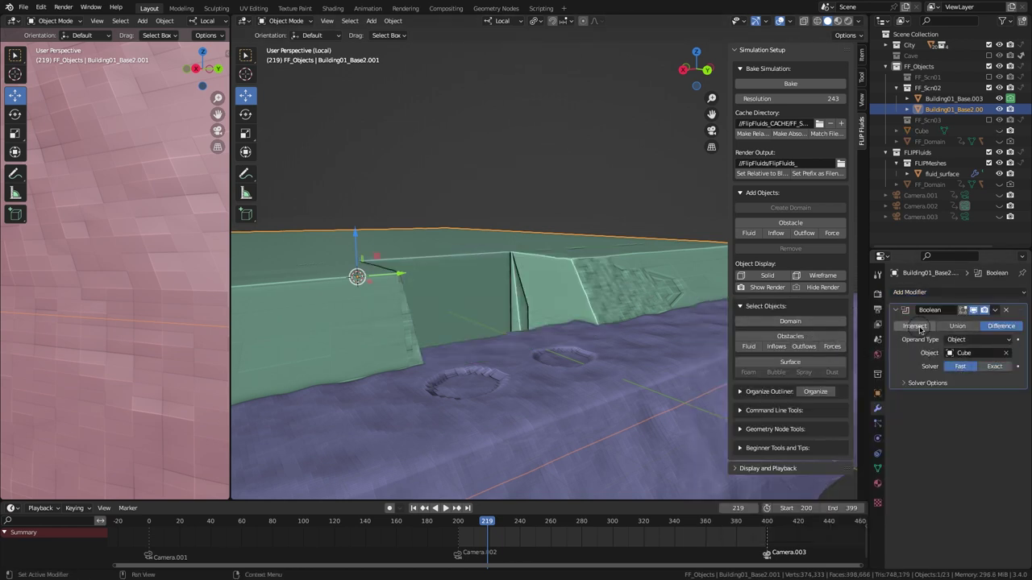
{"action": "left_click", "coordinate": [914, 325]}
{"action": "left_click", "coordinate": [924, 383]}
{"action": "left_click", "coordinate": [996, 311]}
{"action": "left_click", "coordinate": [977, 323]}
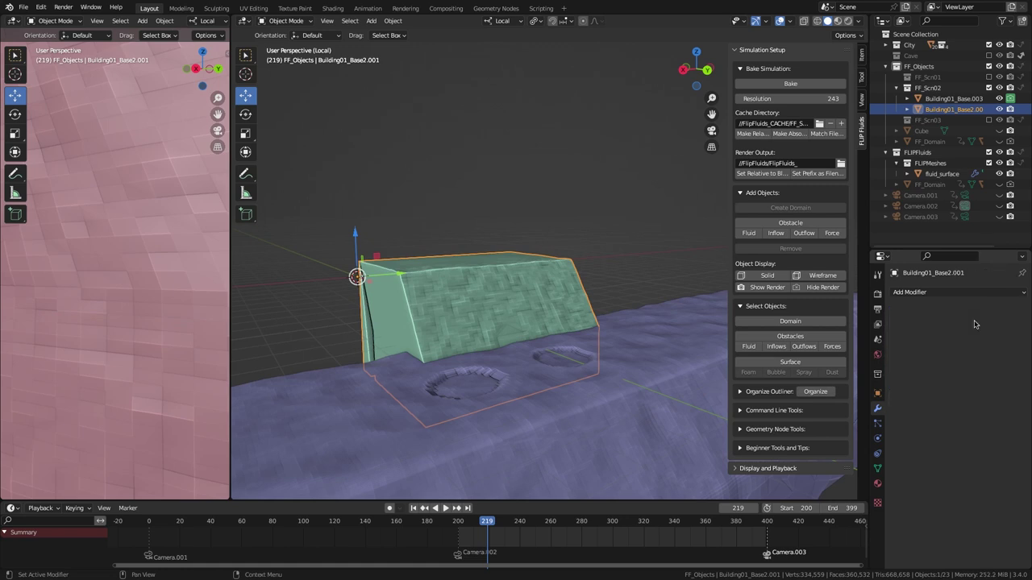
Step: Unhide the cube, stretch it along Y and by about 2.1 along X, and move it over the purple base's needed section
{"action": "left_click", "coordinate": [1000, 130]}
{"action": "left_click", "coordinate": [921, 135]}
{"action": "middle_click_drag", "start_coordinate": [564, 347], "coordinate": [618, 330]}
{"action": "key", "text": "s"}
{"action": "mouse_move", "coordinate": [599, 357]}
{"action": "left_mouse_down"}
{"action": "mouse_move", "coordinate": [580, 367]}
{"action": "mouse_move", "coordinate": [605, 355]}
{"action": "left_mouse_up"}
{"action": "key", "text": "y"}
{"action": "left_click", "coordinate": [574, 408]}
{"action": "key", "text": "s"}
{"action": "key", "text": "x"}
{"action": "left_click", "coordinate": [456, 350]}
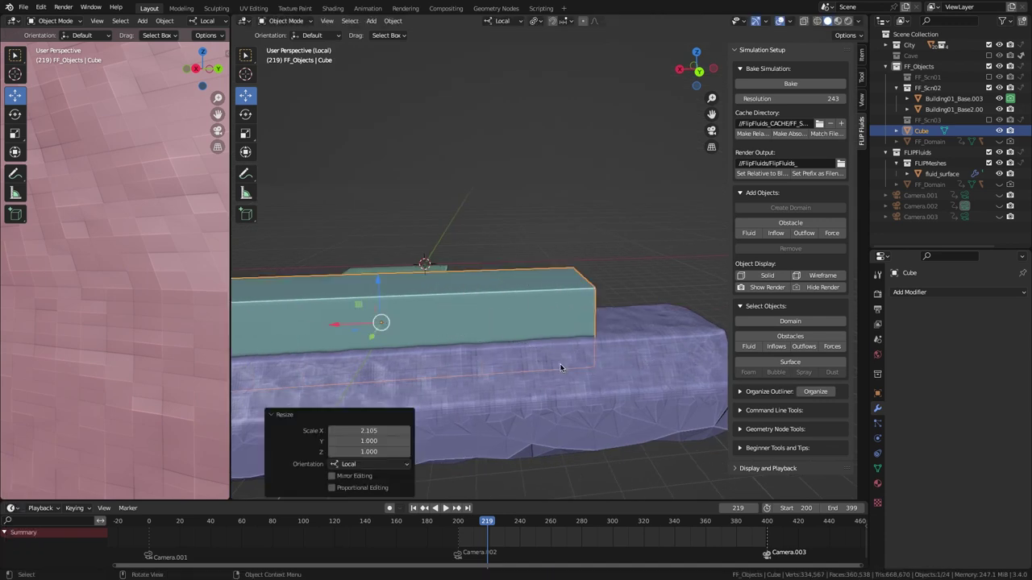
{"action": "left_click_drag", "start_coordinate": [355, 324], "coordinate": [509, 317]}
{"action": "middle_click_drag", "start_coordinate": [580, 339], "coordinate": [464, 329]}
Step: Apply an Intersect Boolean modifier with the Cube on Building01_Base.003 and delete the cube
{"action": "left_click", "coordinate": [508, 411]}
{"action": "left_click", "coordinate": [961, 293]}
{"action": "left_click", "coordinate": [828, 348]}
{"action": "left_click", "coordinate": [1010, 353]}
{"action": "left_click", "coordinate": [564, 305]}
{"action": "left_click", "coordinate": [914, 326]}
{"action": "left_click", "coordinate": [999, 131]}
{"action": "left_click", "coordinate": [995, 311]}
{"action": "left_click", "coordinate": [972, 321]}
{"action": "left_click", "coordinate": [923, 132]}
{"action": "key", "text": "Delete"}
Step: Add a Decimate modifier with a ratio of 0.5 to both trimmed bases and apply it on each
{"action": "left_click", "coordinate": [515, 316]}
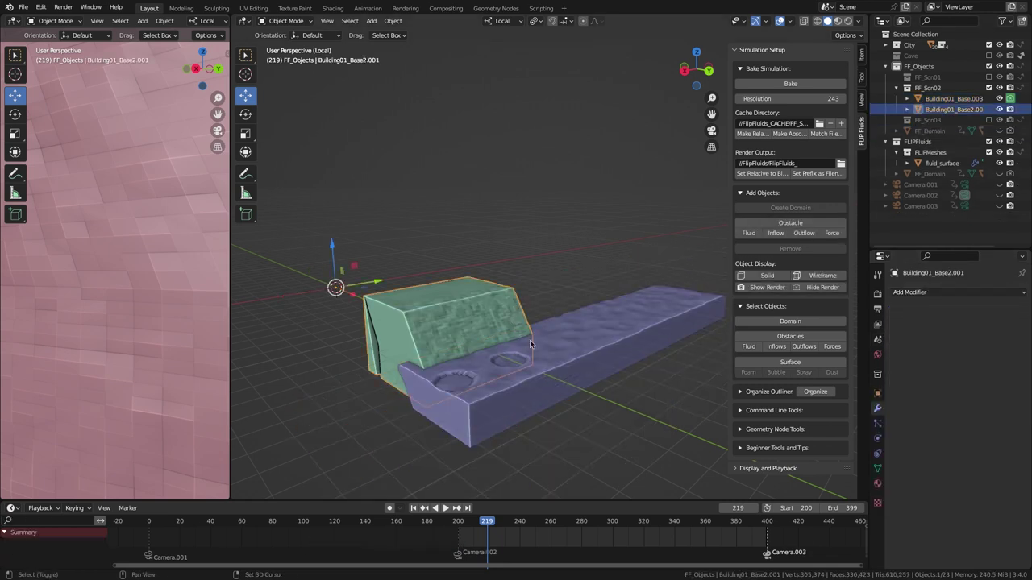
{"action": "left_click", "coordinate": [935, 292]}
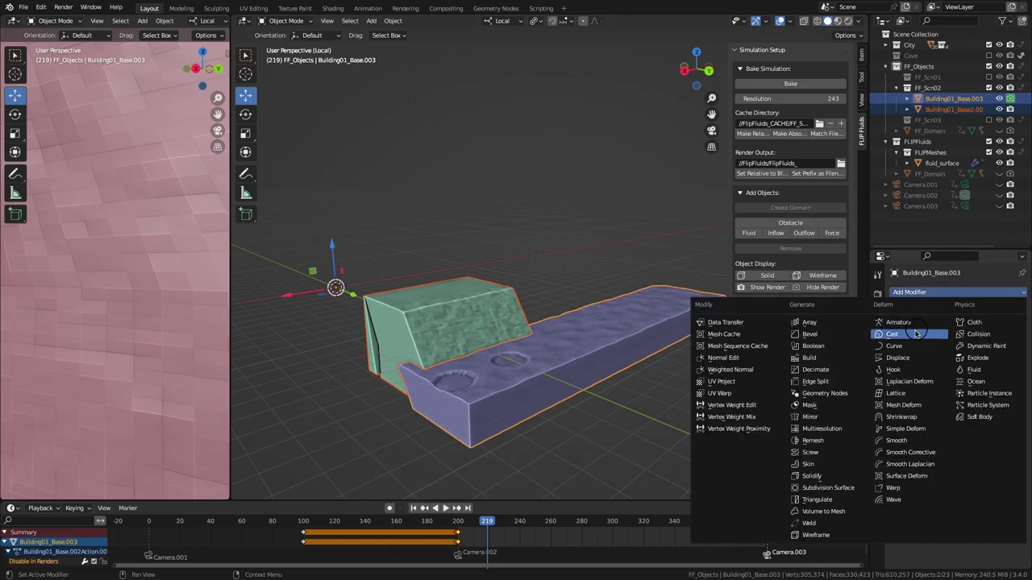
{"action": "left_click", "coordinate": [814, 359]}
{"action": "type", "text": ".5"}
{"action": "key", "text": "Return"}
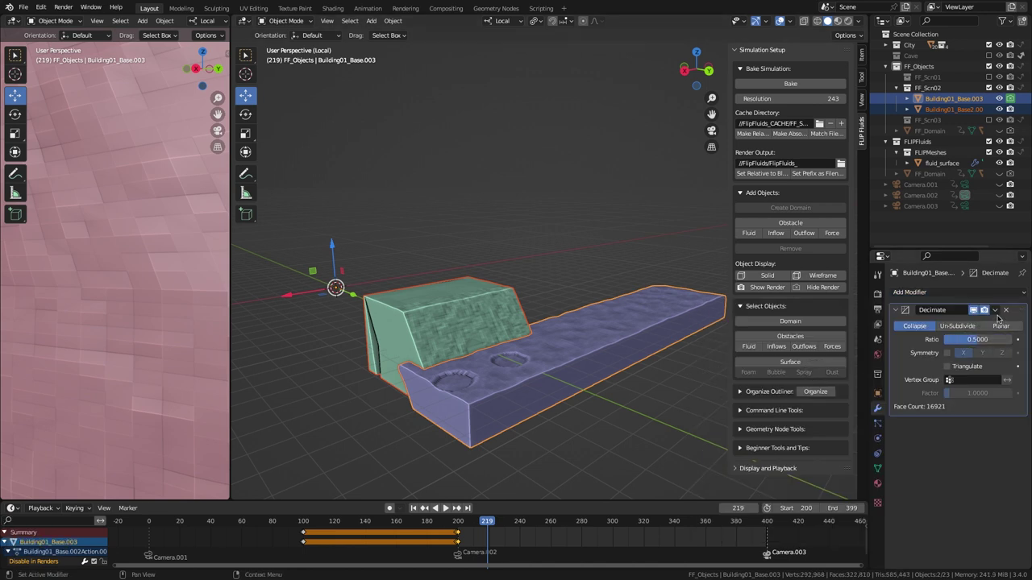
{"action": "left_click", "coordinate": [995, 310]}
{"action": "left_click", "coordinate": [948, 322]}
{"action": "left_click", "coordinate": [954, 108]}
{"action": "left_click", "coordinate": [995, 310]}
{"action": "left_click", "coordinate": [948, 323]}
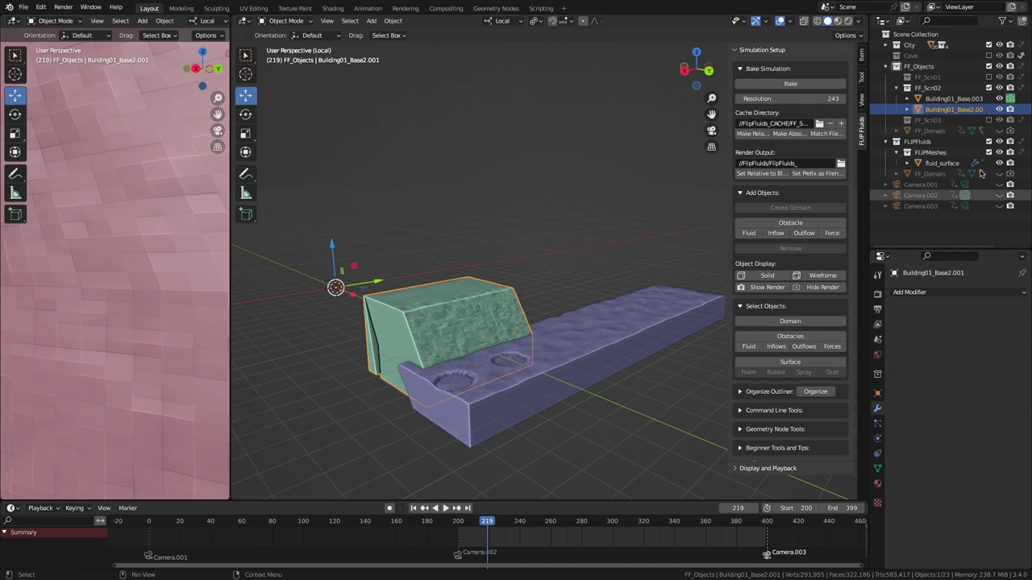
{"action": "left_click", "coordinate": [954, 99]}
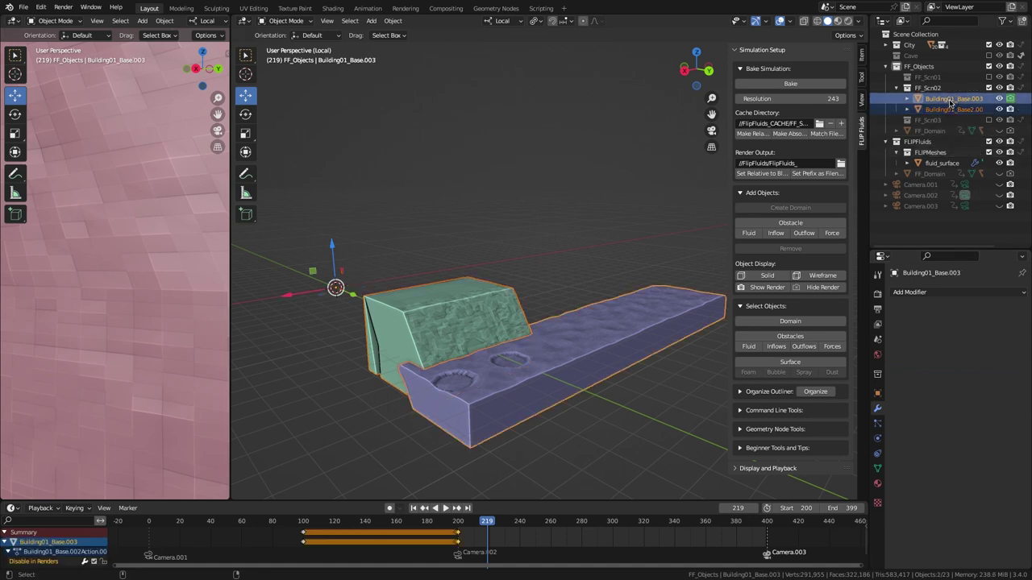
Step: Make both trimmed building bases FLIP Fluids obstacles and give them both a friction of 0.7
{"action": "left_click", "coordinate": [794, 226]}
{"action": "left_click", "coordinate": [970, 433]}
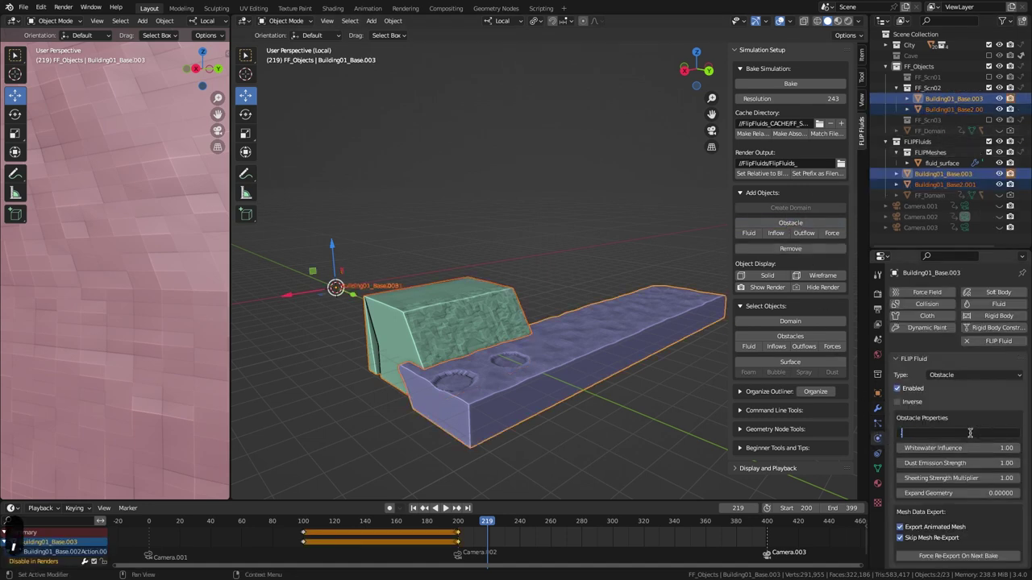
{"action": "type", "text": ".7"}
{"action": "key", "text": "Return"}
{"action": "right_click", "coordinate": [986, 434]}
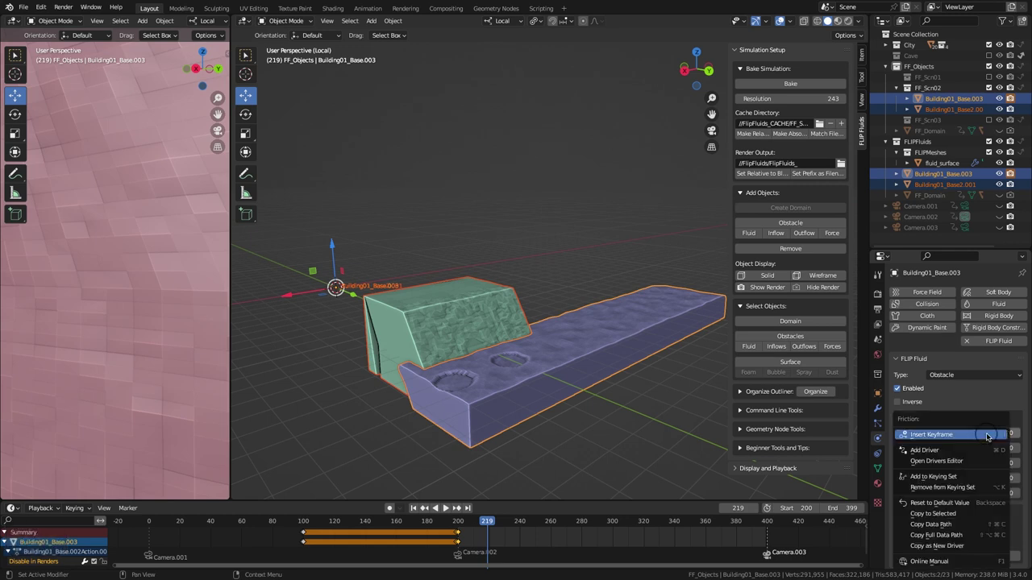
{"action": "left_click", "coordinate": [939, 516]}
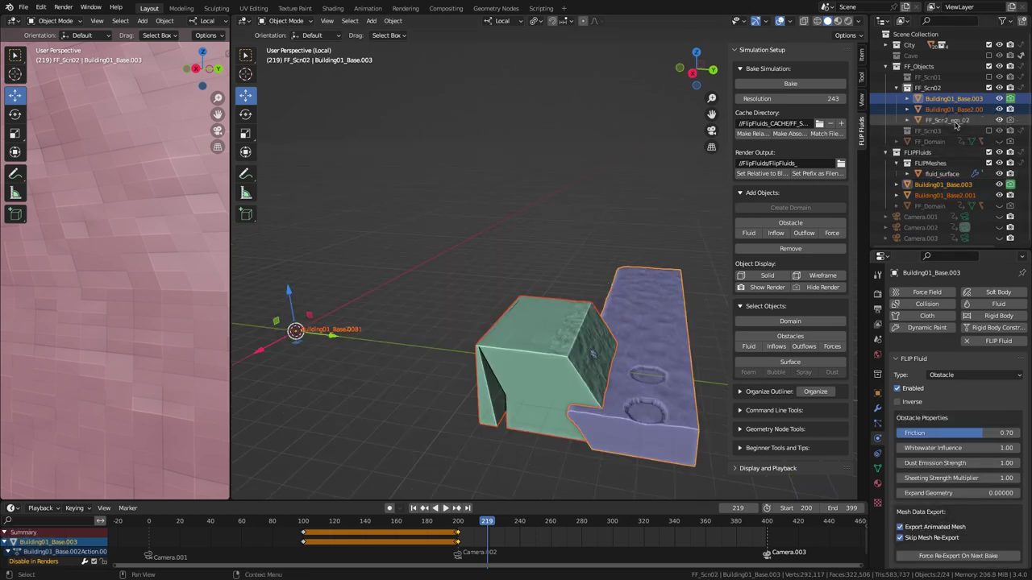
Step: Make FF_Scn2_em_02 an inflow and set the domain's bake start frame to 190
{"action": "left_click", "coordinate": [948, 120]}
{"action": "left_click", "coordinate": [777, 234]}
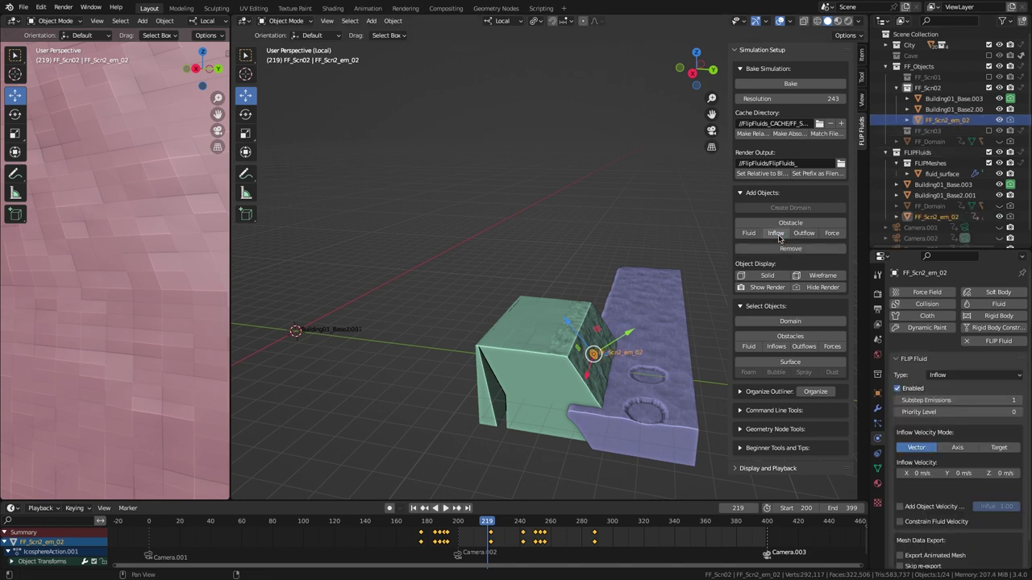
{"action": "left_click", "coordinate": [790, 321]}
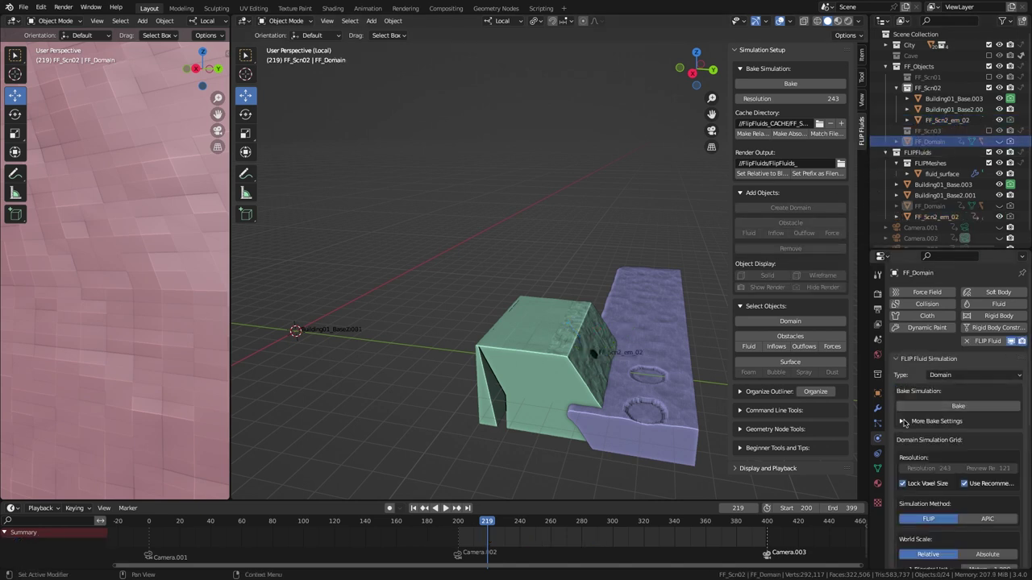
{"action": "left_click", "coordinate": [903, 421]}
{"action": "type", "text": "190"}
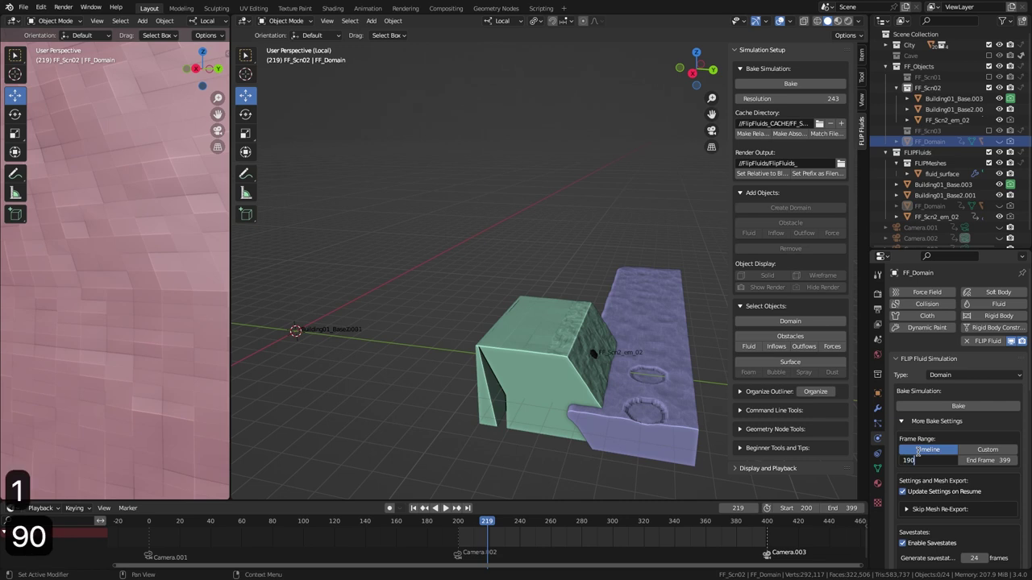
{"action": "key", "text": "Return"}
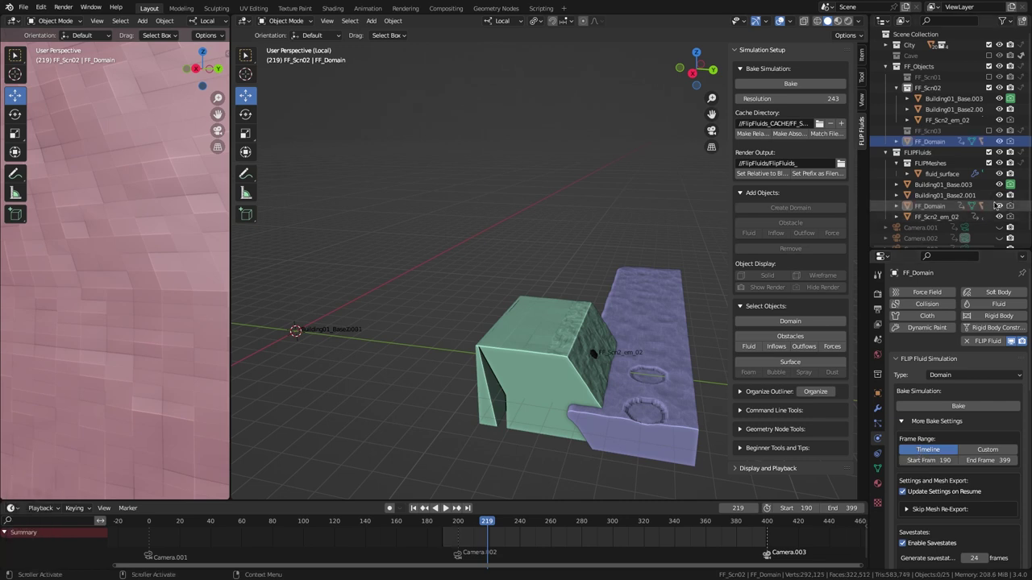
Step: Unhide FF_Domain and shift its starting keyframes back to about frame 190
{"action": "left_click", "coordinate": [930, 206]}
{"action": "key", "text": "0"}
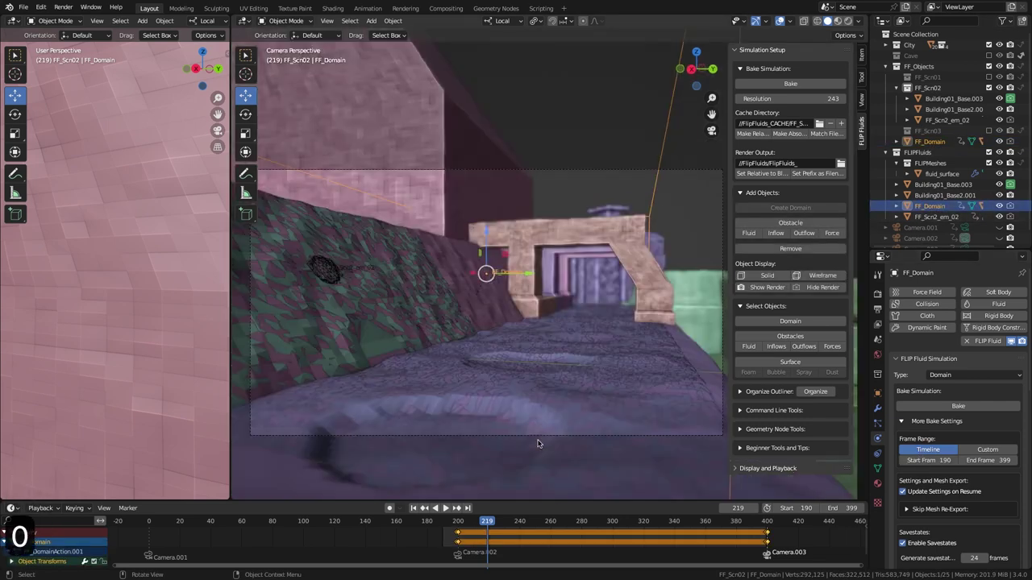
{"action": "left_click", "coordinate": [460, 521]}
{"action": "scroll", "coordinate": [486, 543], "scroll_direction": "up", "scroll_amount": 20}
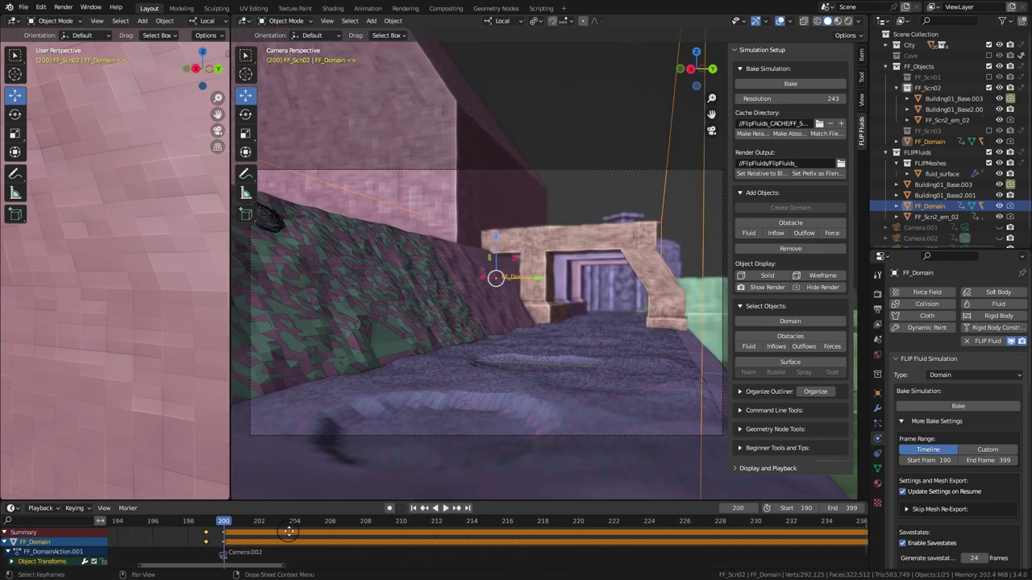
{"action": "middle_click_drag", "start_coordinate": [291, 535], "coordinate": [502, 547]}
{"action": "left_click_drag", "start_coordinate": [396, 530], "coordinate": [450, 550]}
{"action": "key", "text": "g"}
Step: Bake the second shot's fluid simulation and play back the animation
{"action": "left_click", "coordinate": [806, 84]}
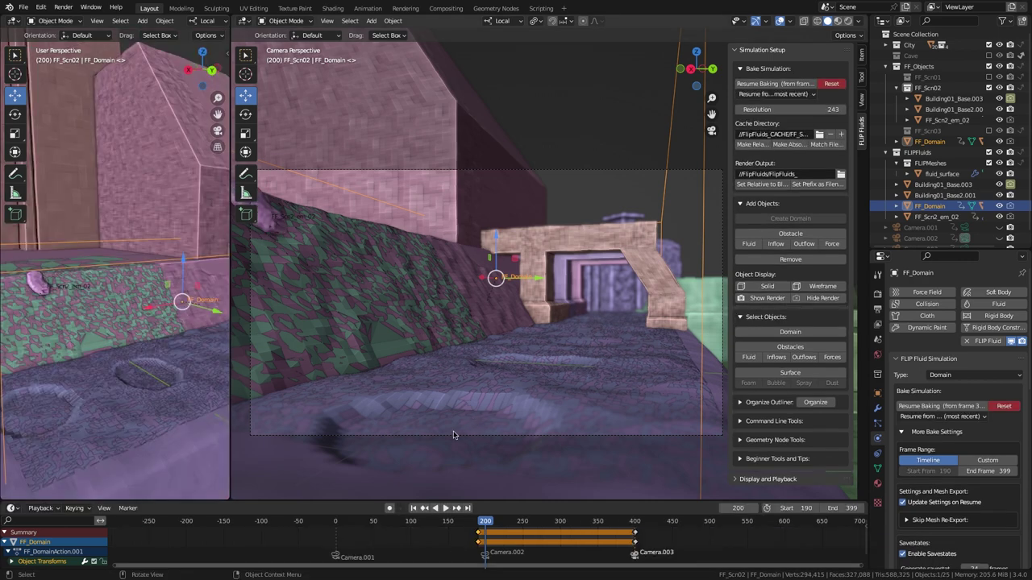
{"action": "key", "text": "space"}
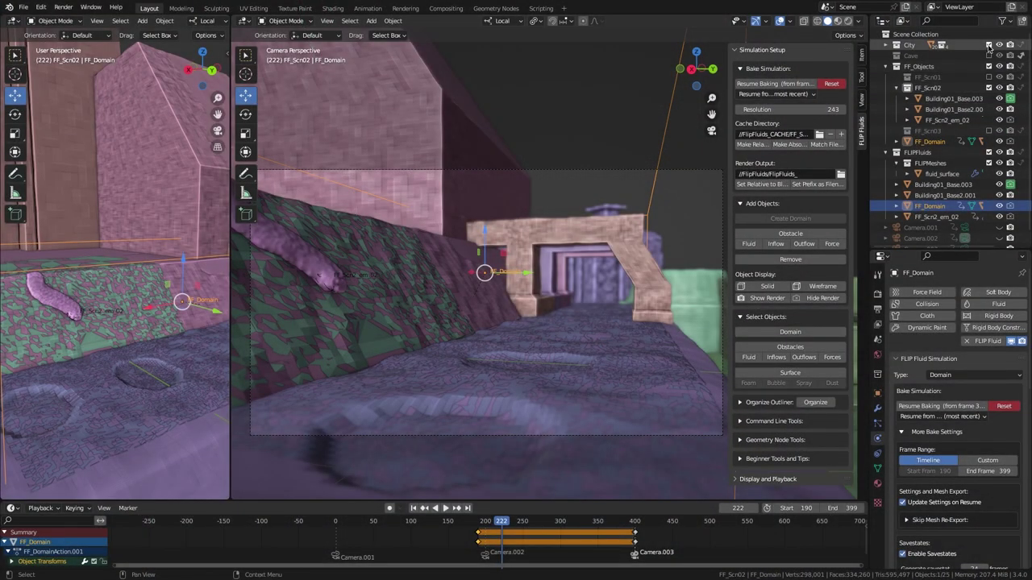
Step: Exclude the City and FLIPFluids collections and hide FF_Domain and FF_Scn2_em_02 to isolate the two bases
{"action": "left_click", "coordinate": [988, 55]}
{"action": "middle_click_drag", "start_coordinate": [533, 331], "coordinate": [553, 349]}
{"action": "scroll", "coordinate": [955, 208], "scroll_direction": "down", "scroll_amount": 1}
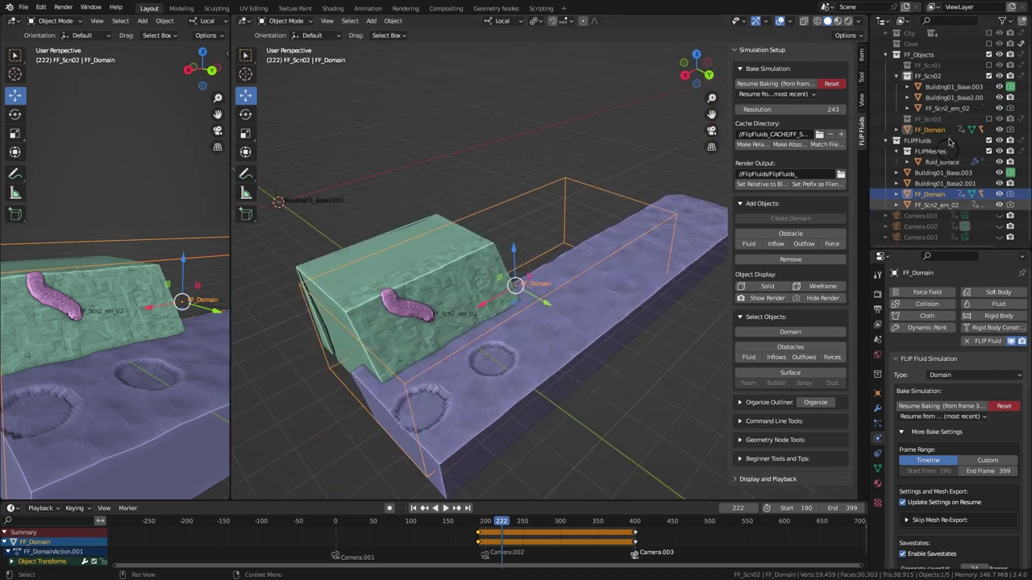
{"action": "left_click", "coordinate": [989, 141]}
{"action": "left_click", "coordinate": [1000, 143]}
{"action": "left_click", "coordinate": [999, 120]}
{"action": "scroll", "coordinate": [603, 279], "scroll_direction": "up", "scroll_amount": 1}
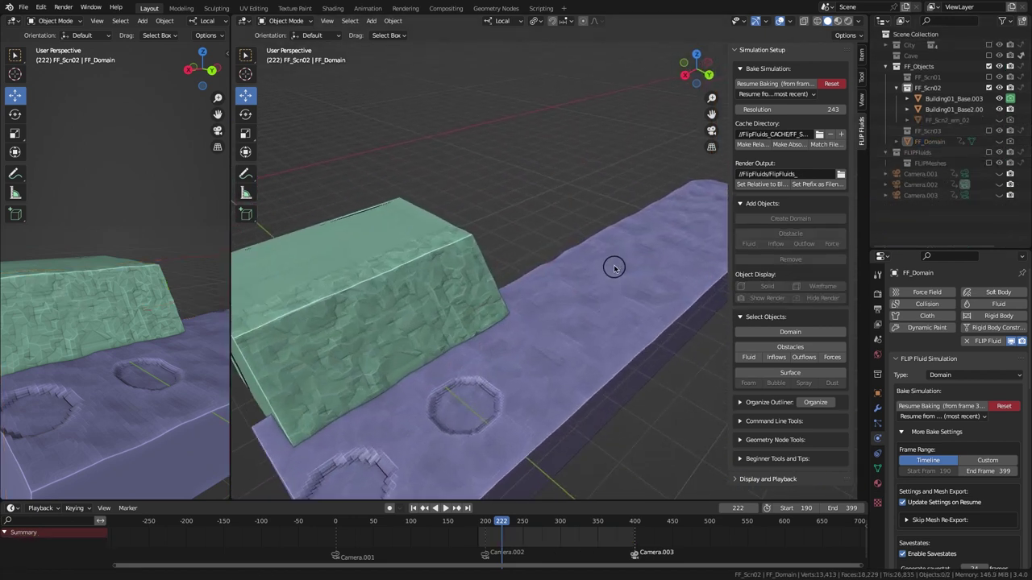
Step: Add a Bezier curve and delete all its default points in Edit Mode
{"action": "middle_click_drag", "start_coordinate": [603, 279], "coordinate": [598, 310]}
{"action": "scroll", "coordinate": [615, 272], "scroll_direction": "up", "scroll_amount": 2}
{"action": "middle_click_drag", "start_coordinate": [614, 272], "coordinate": [650, 307], "text": "shift"}
{"action": "scroll", "coordinate": [184, 313], "scroll_direction": "up", "scroll_amount": 3}
{"action": "middle_click_drag", "start_coordinate": [185, 314], "coordinate": [153, 321]}
{"action": "middle_click_drag", "start_coordinate": [154, 321], "coordinate": [122, 328], "text": "shift"}
{"action": "key", "text": "shift+a"}
{"action": "mouse_move", "coordinate": [446, 232]}
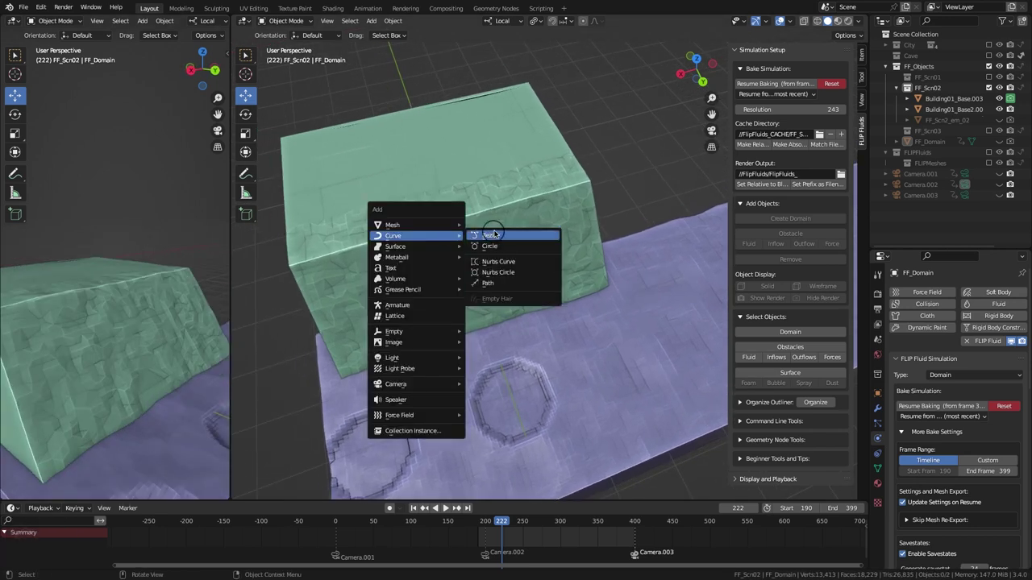
{"action": "left_click", "coordinate": [495, 231]}
{"action": "key", "text": "Tab"}
{"action": "key", "text": "a"}
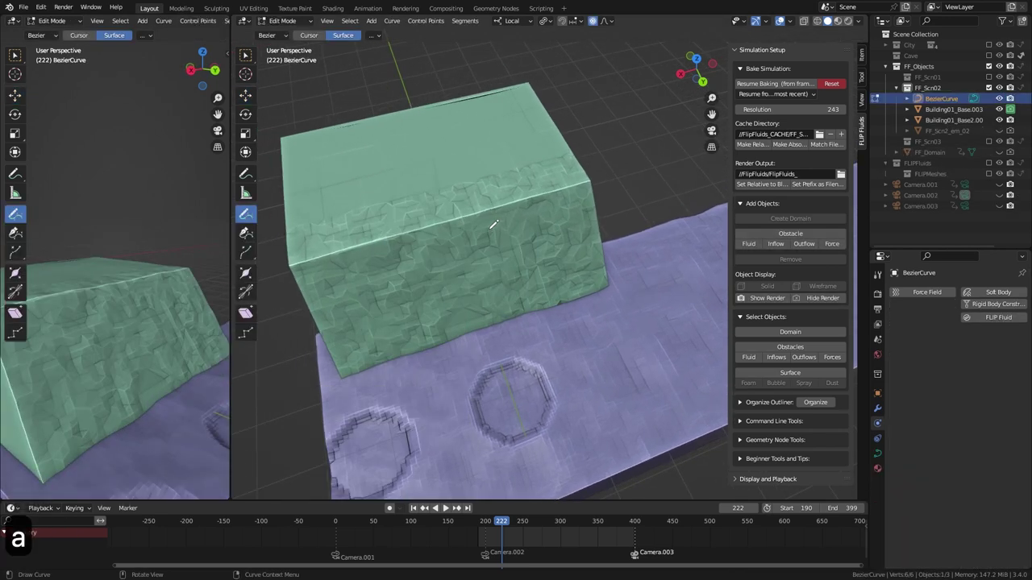
{"action": "key", "text": "x"}
{"action": "key", "text": "Return"}
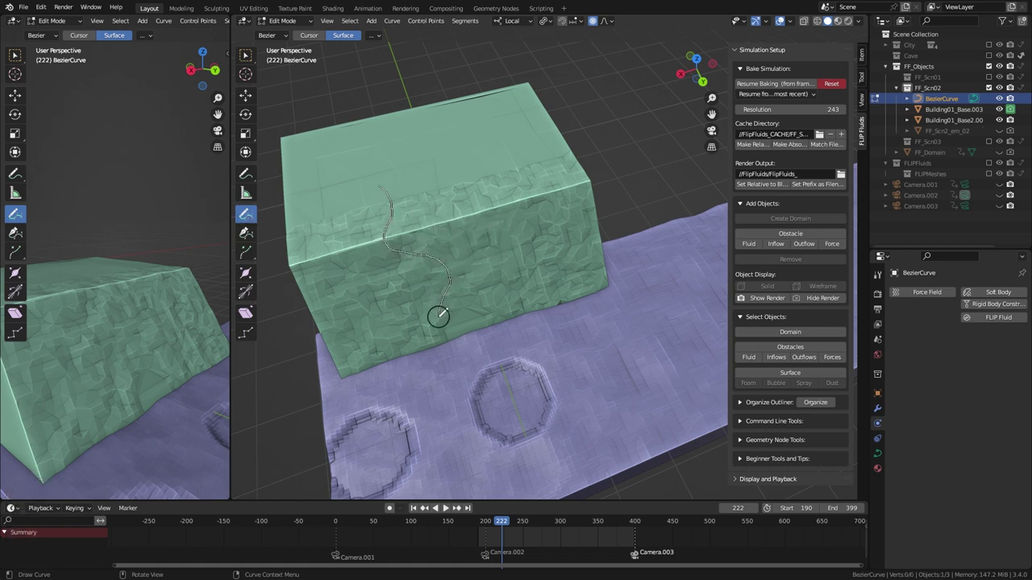
Step: Draw a winding curve down the green base onto the purple base and adjust a control point against the sloped face
{"action": "left_click_drag", "start_coordinate": [441, 324], "coordinate": [477, 363]}
{"action": "key", "text": "g"}
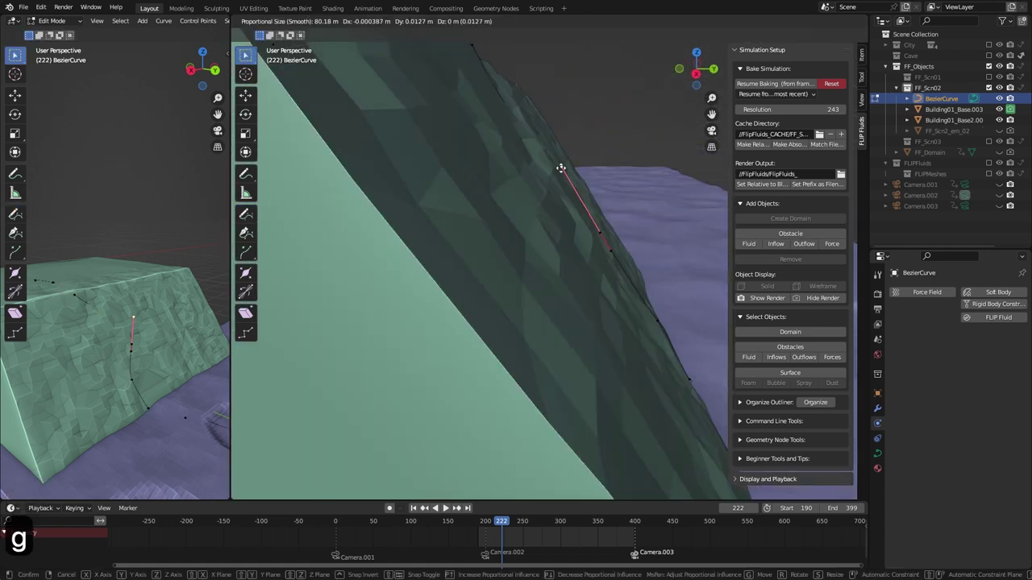
{"action": "left_click", "coordinate": [559, 169]}
{"action": "mouse_move", "coordinate": [590, 200]}
{"action": "middle_mouse_down"}
{"action": "mouse_move", "coordinate": [554, 207]}
{"action": "mouse_move", "coordinate": [479, 300]}
{"action": "mouse_move", "coordinate": [466, 285]}
{"action": "middle_mouse_up"}
{"action": "scroll", "coordinate": [476, 300], "scroll_direction": "down", "scroll_amount": 5}
{"action": "key", "text": "Tab"}
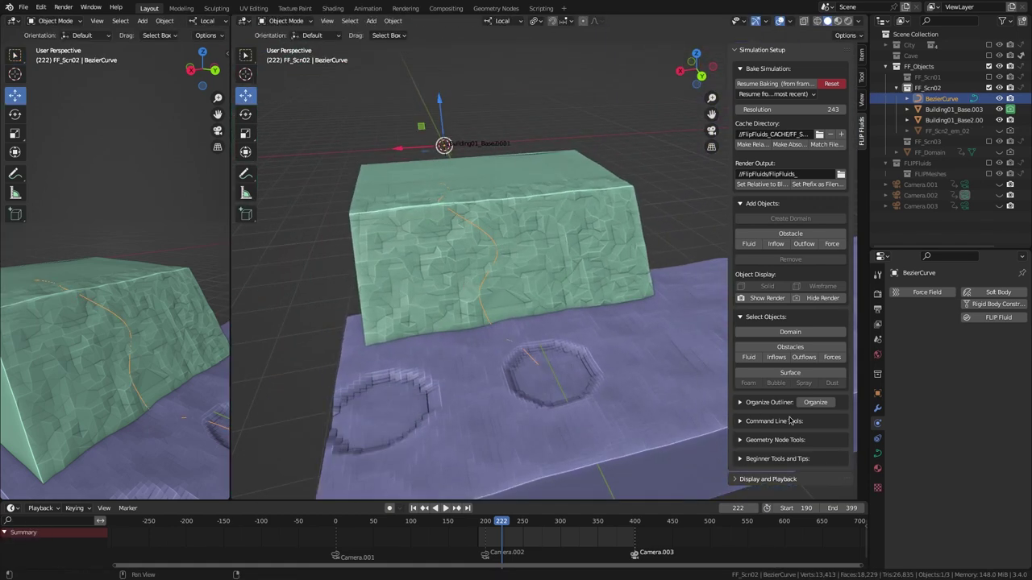
Step: Set the curve's round bevel depth to 0.1 m
{"action": "left_click", "coordinate": [877, 453]}
{"action": "scroll", "coordinate": [968, 363], "scroll_direction": "down", "scroll_amount": 5}
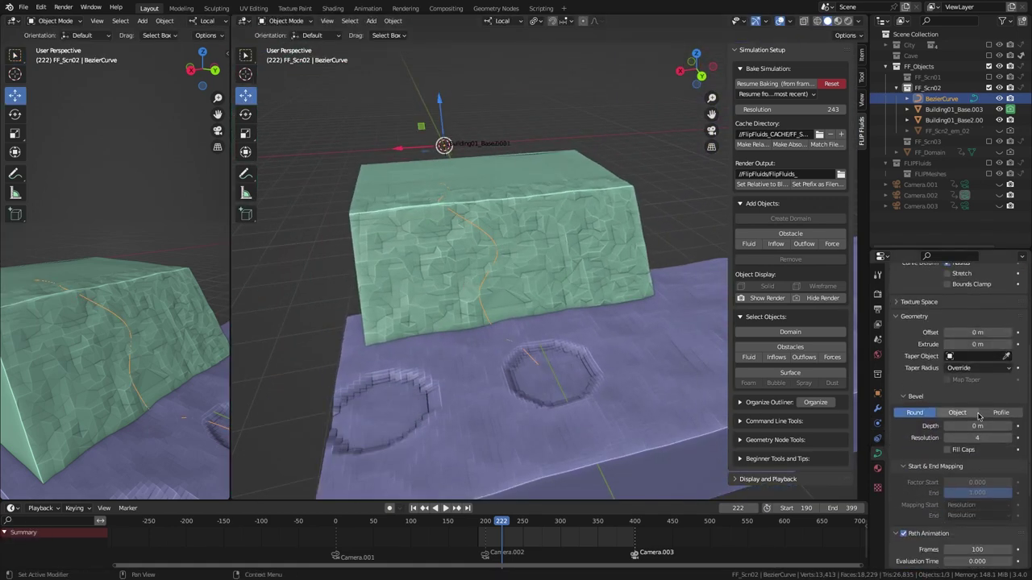
{"action": "left_click", "coordinate": [976, 425]}
{"action": "type", "text": ".1"}
{"action": "key", "text": "Return"}
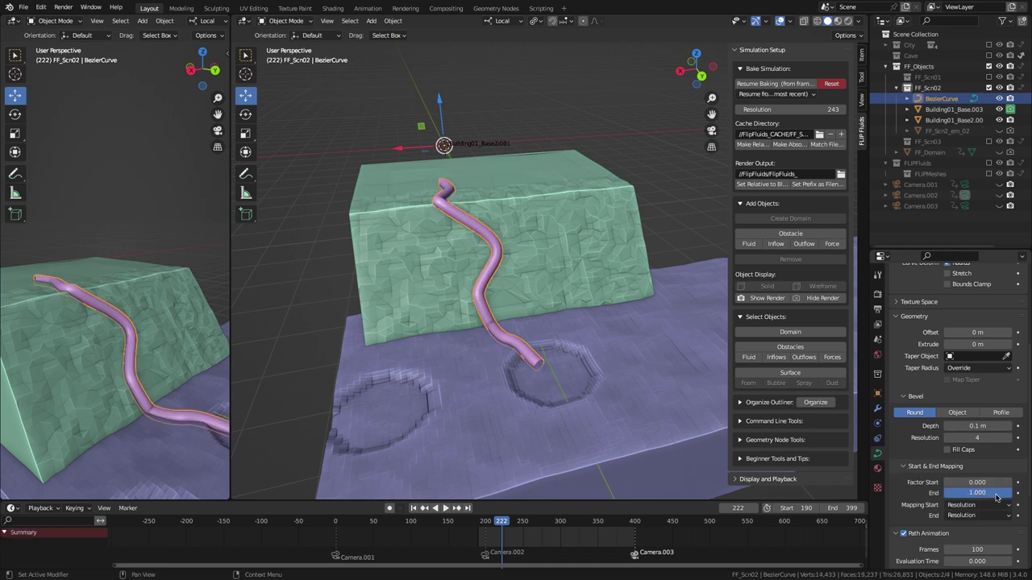
Step: Keyframe the curve's bevel mapping with End at 0 on frame 190 and Factor Start at 0 on frame 191
{"action": "mouse_move", "coordinate": [981, 494]}
{"action": "left_mouse_down"}
{"action": "mouse_move", "coordinate": [896, 488]}
{"action": "mouse_move", "coordinate": [990, 501]}
{"action": "left_mouse_up"}
{"action": "middle_click_drag", "start_coordinate": [484, 544], "coordinate": [520, 537], "text": "ctrl"}
{"action": "middle_click_drag", "start_coordinate": [538, 539], "coordinate": [250, 571]}
{"action": "middle_click_drag", "start_coordinate": [309, 553], "coordinate": [319, 551]}
{"action": "scroll", "coordinate": [319, 551], "scroll_direction": "down", "scroll_amount": 3}
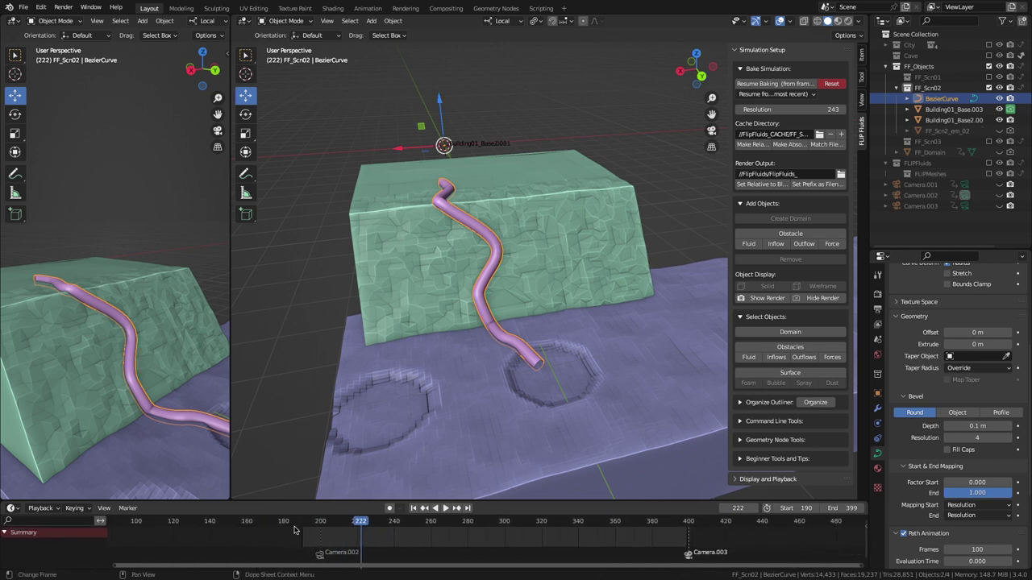
{"action": "key", "text": "shift+Left"}
{"action": "key", "text": "ctrl+z"}
{"action": "left_click_drag", "start_coordinate": [983, 494], "coordinate": [919, 493]}
{"action": "key", "text": "i"}
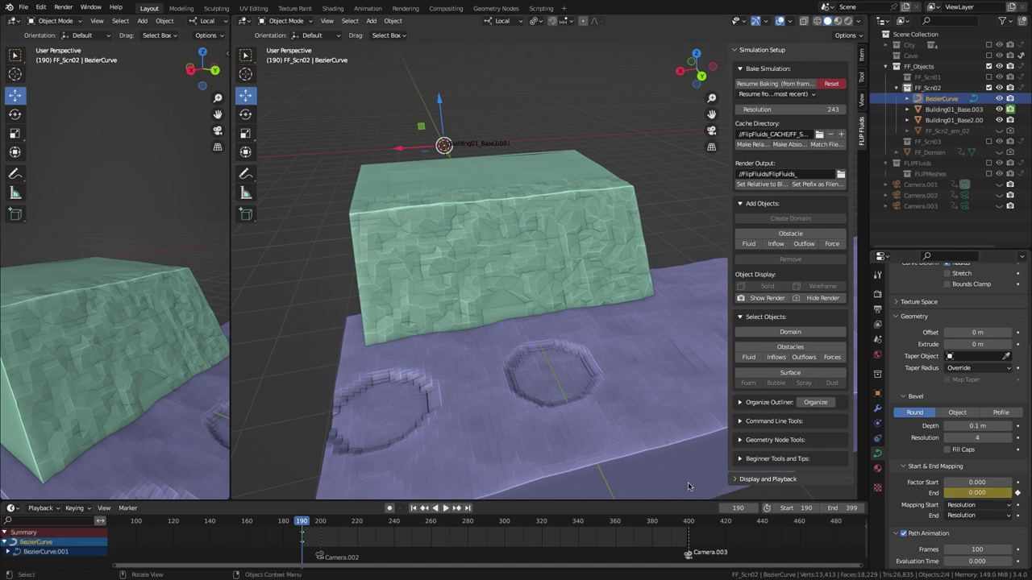
{"action": "key", "text": "i"}
{"action": "key", "text": "Right"}
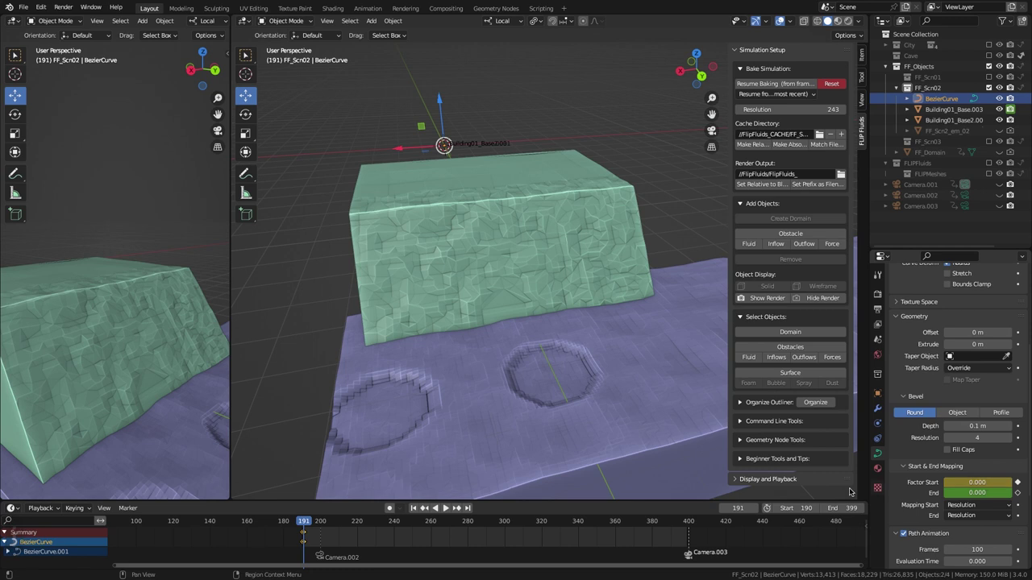
Step: Keyframe the bevel mapping's End at 1 on frame 272
{"action": "double_click", "coordinate": [735, 508]}
{"action": "type", "text": "272"}
{"action": "key", "text": "Return"}
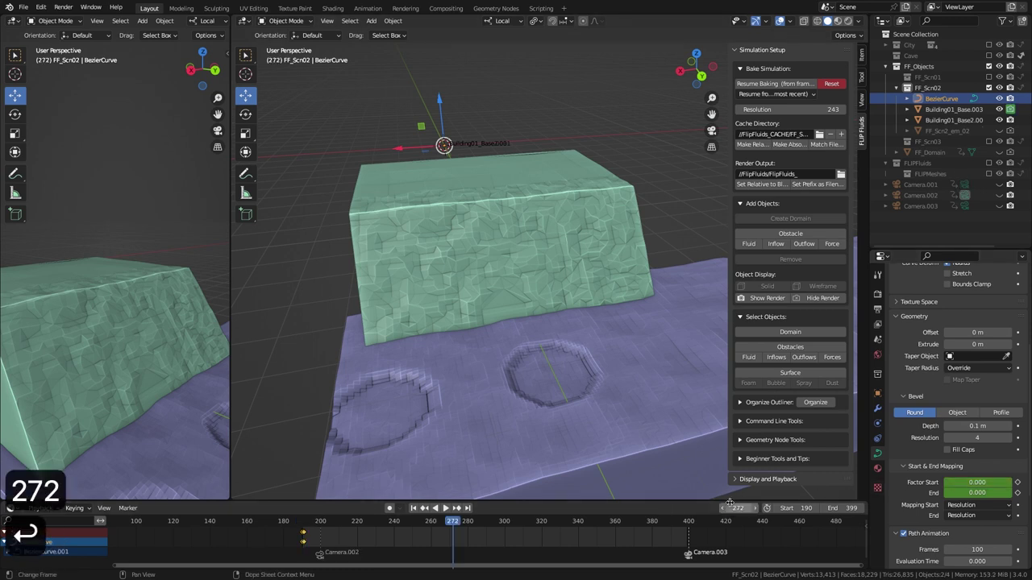
{"action": "type", "text": "1"}
{"action": "key", "text": "Return"}
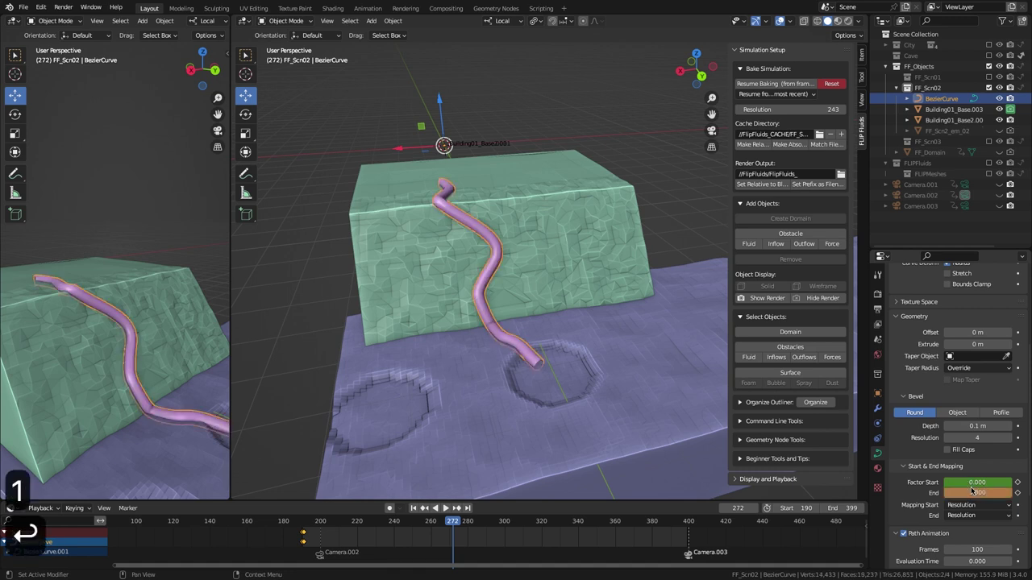
{"action": "key", "text": "i"}
Step: Keyframe the bevel mapping's Factor Start at 1 on frame 273
{"action": "key", "text": "Right"}
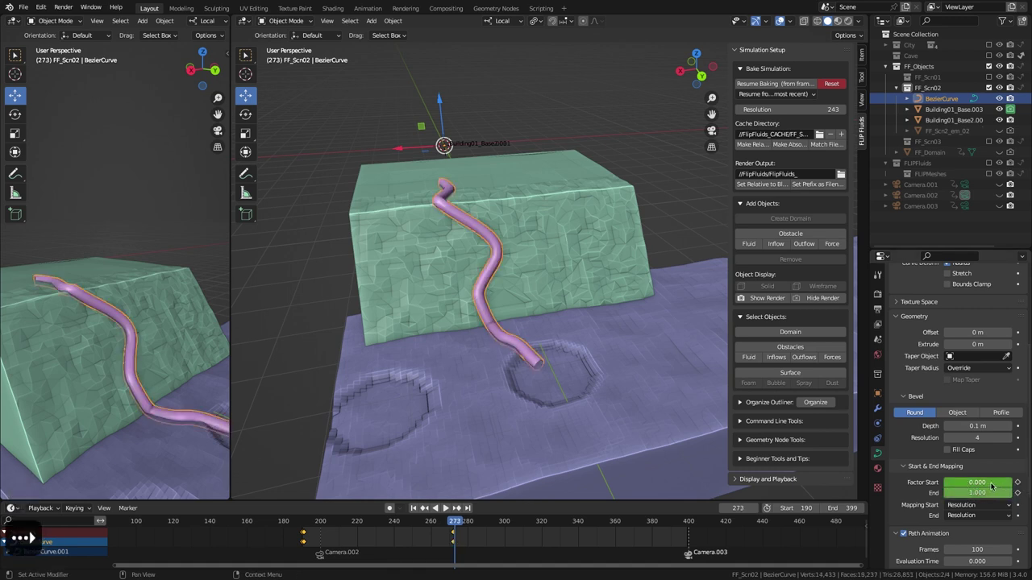
{"action": "left_click", "coordinate": [989, 482]}
{"action": "type", "text": "1"}
{"action": "key", "text": "Return"}
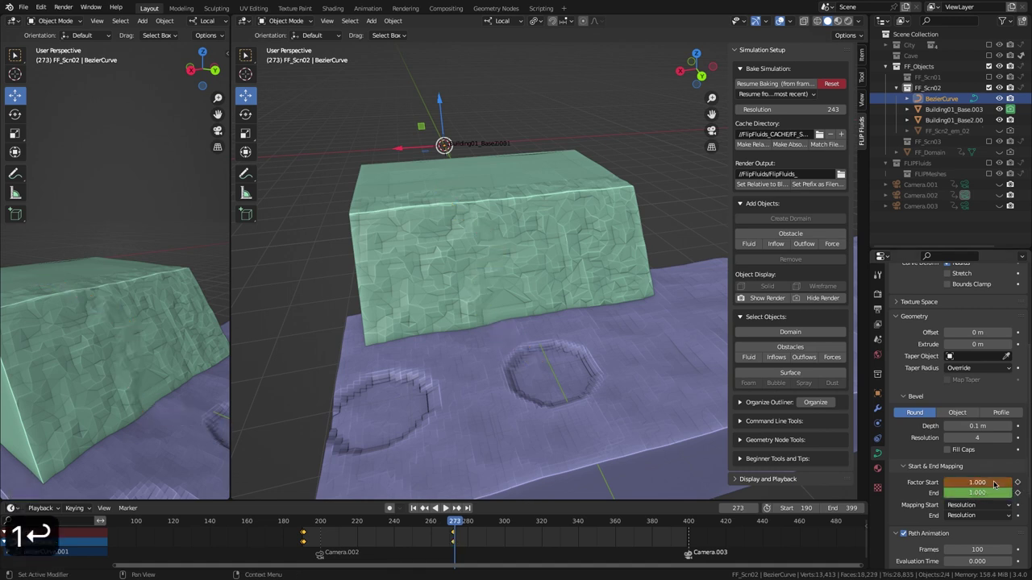
{"action": "left_click", "coordinate": [1018, 482]}
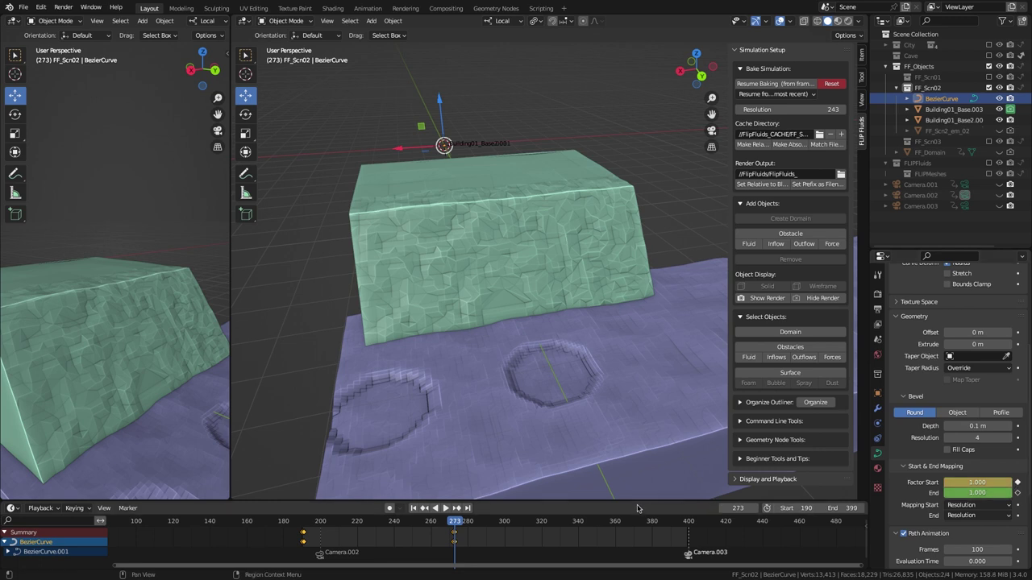
Step: Set the handle type of all the curve's keyframes to Vector and scrub through the animation
{"action": "key", "text": "a"}
{"action": "right_click", "coordinate": [447, 545]}
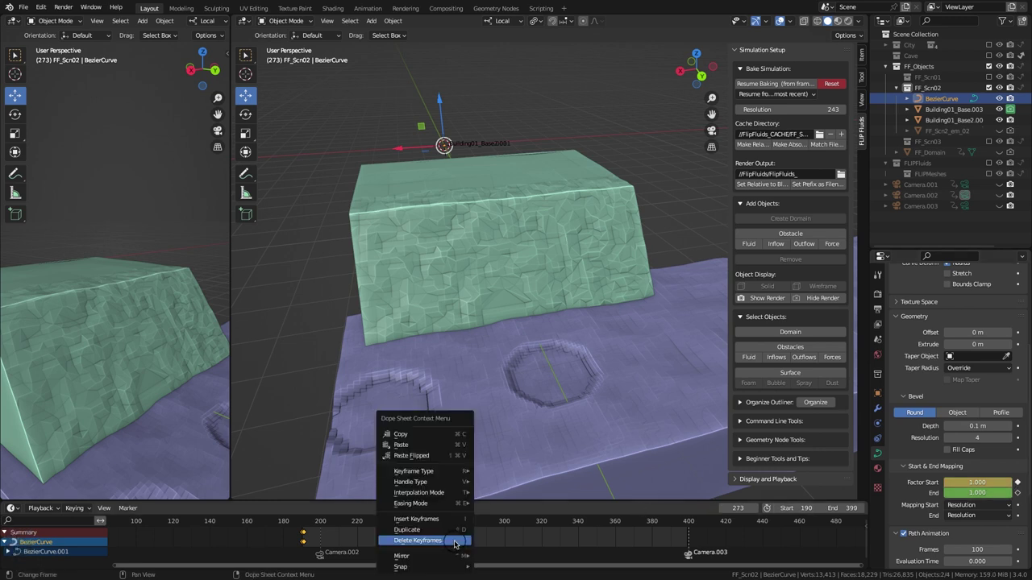
{"action": "mouse_move", "coordinate": [447, 482]}
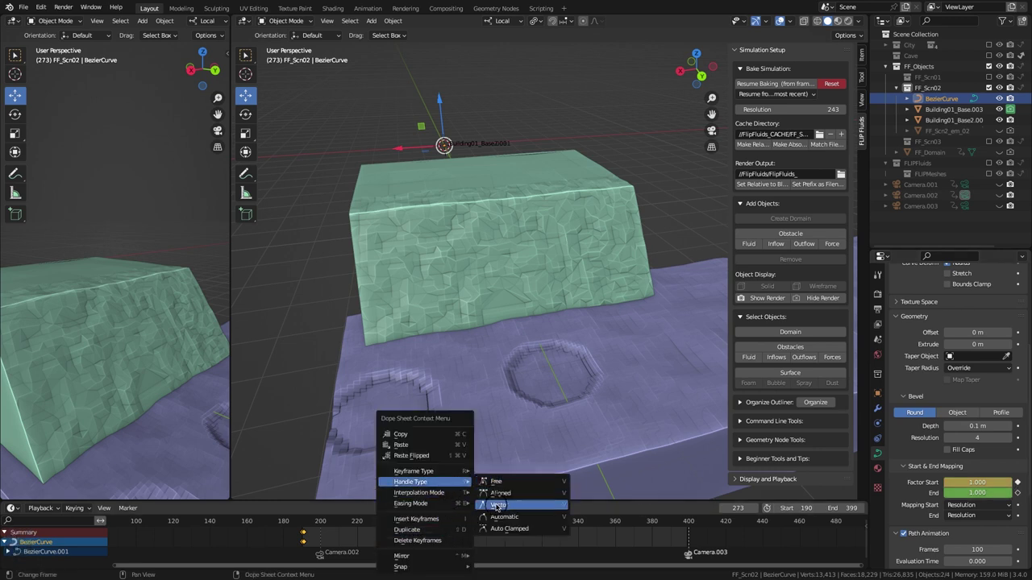
{"action": "left_click", "coordinate": [494, 505]}
{"action": "left_click_drag", "start_coordinate": [452, 525], "coordinate": [384, 526]}
{"action": "middle_click_drag", "start_coordinate": [333, 536], "coordinate": [337, 524]}
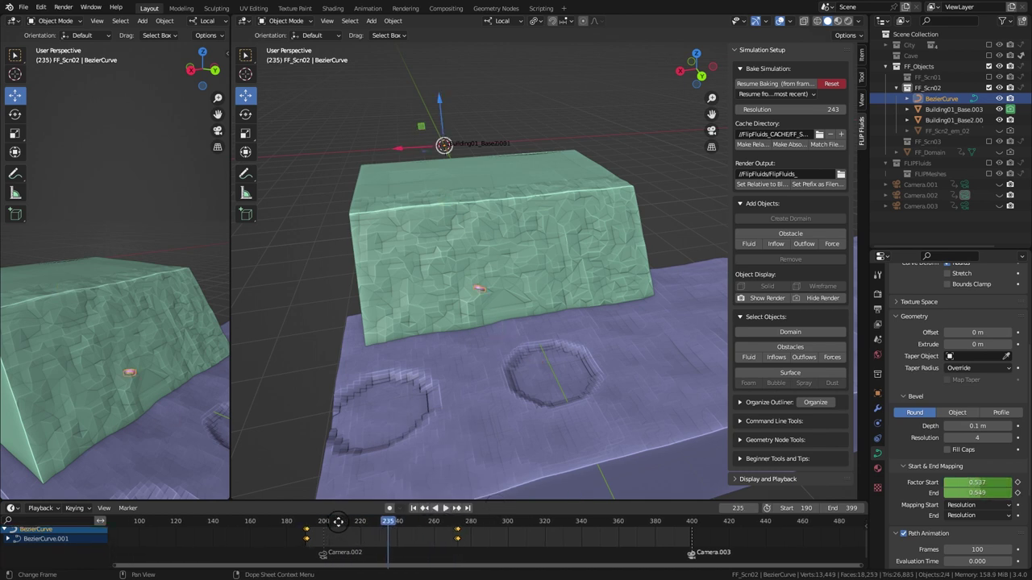
Step: Move the Factor Start keyframes forward by about 20 frames and preview the lengthened tube segment
{"action": "left_click", "coordinate": [7, 540]}
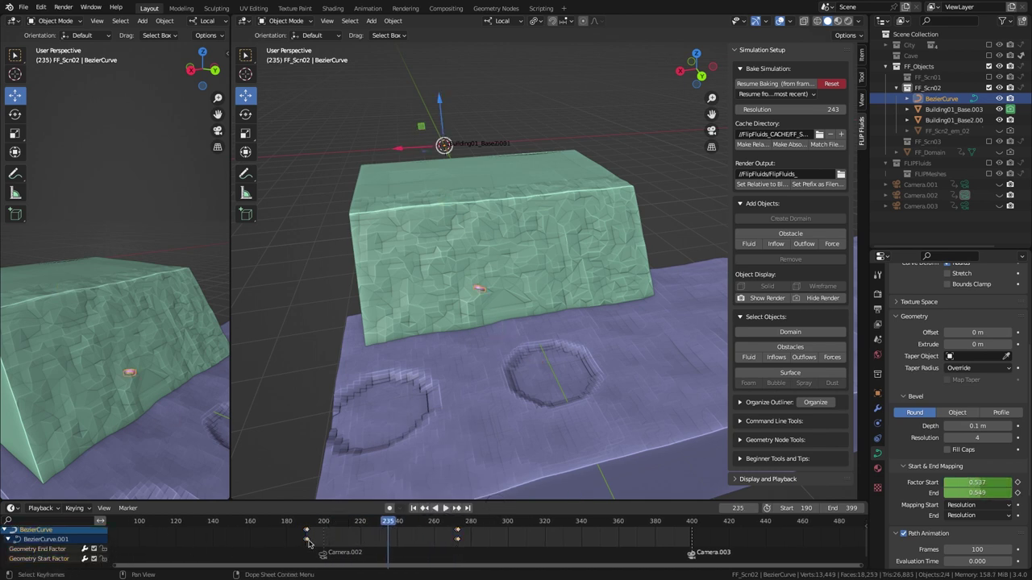
{"action": "key", "text": "shift+d"}
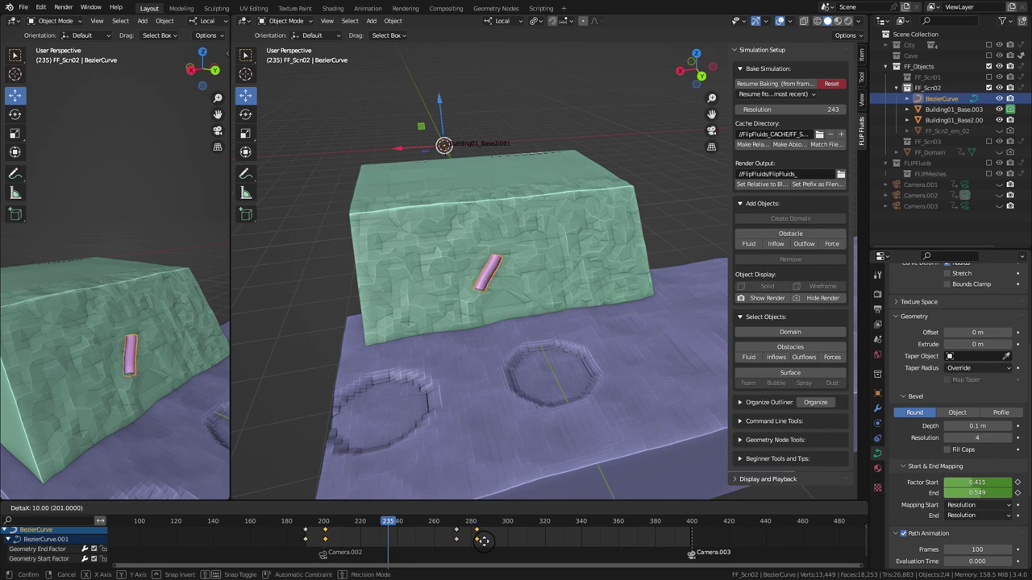
{"action": "left_click_drag", "start_coordinate": [312, 524], "coordinate": [362, 530]}
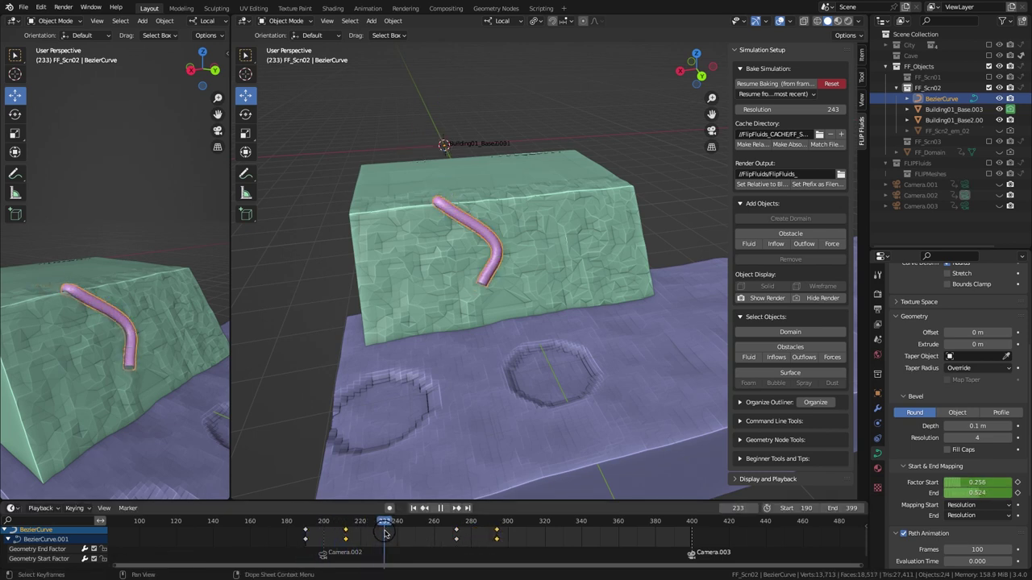
{"action": "key", "text": "Escape"}
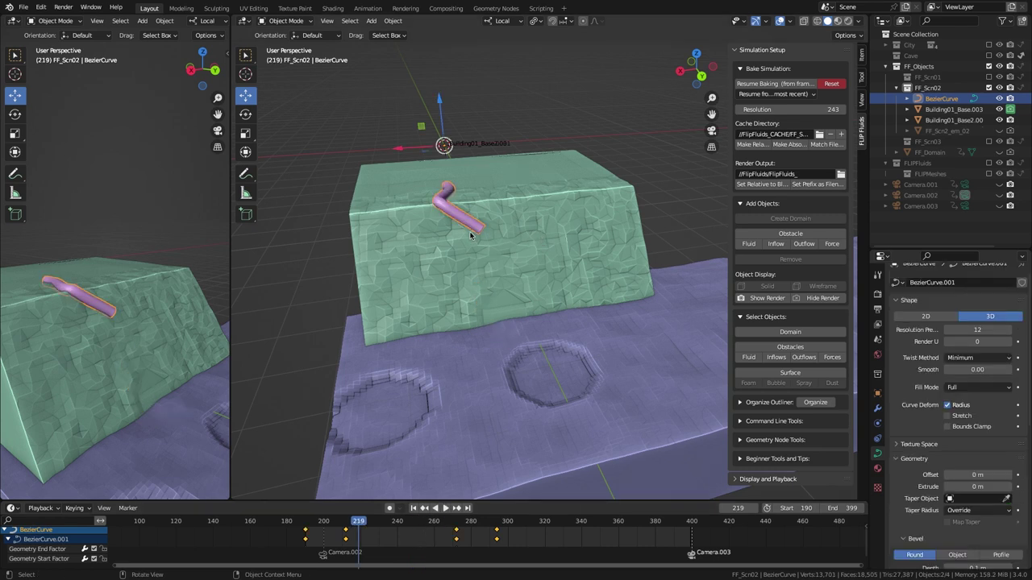
Step: Try to convert the animated Bezier curve to a mesh, check its playback, and undo the conversion
{"action": "right_click", "coordinate": [477, 228]}
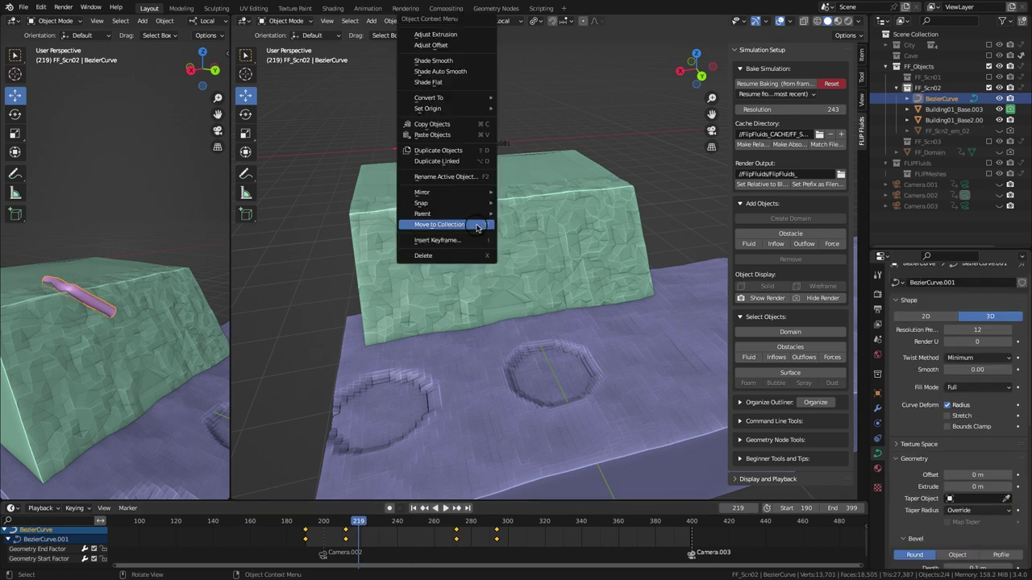
{"action": "mouse_move", "coordinate": [476, 99]}
{"action": "left_click", "coordinate": [529, 109]}
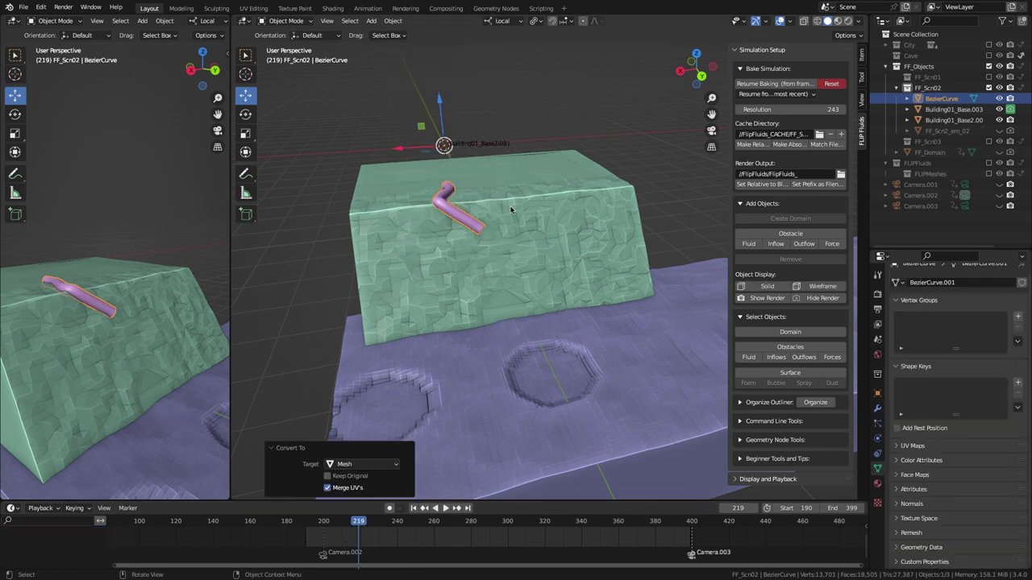
{"action": "key", "text": "shift+Left"}
{"action": "key", "text": "space"}
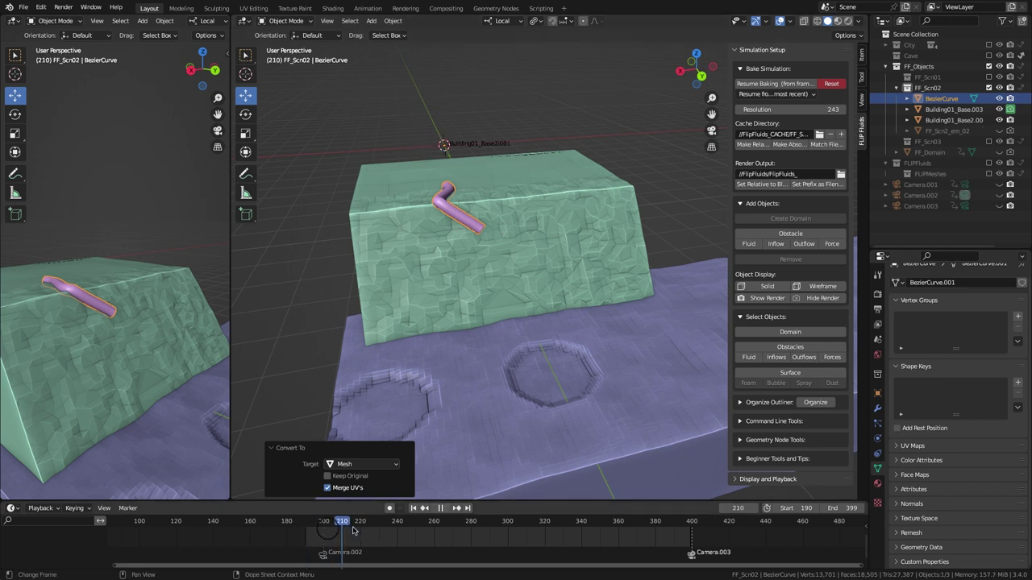
{"action": "key", "text": "ctrl+z"}
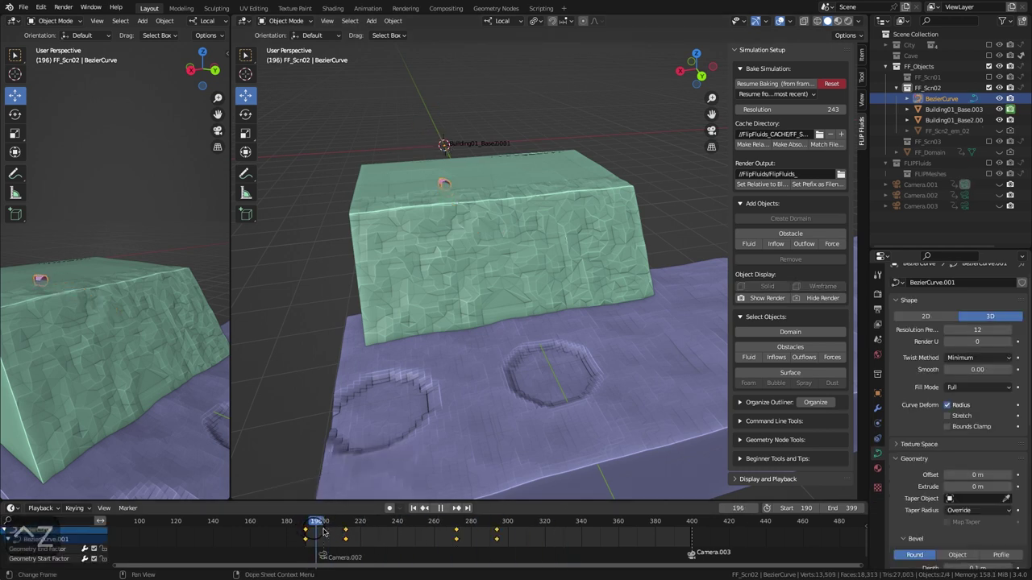
{"action": "key", "text": "space"}
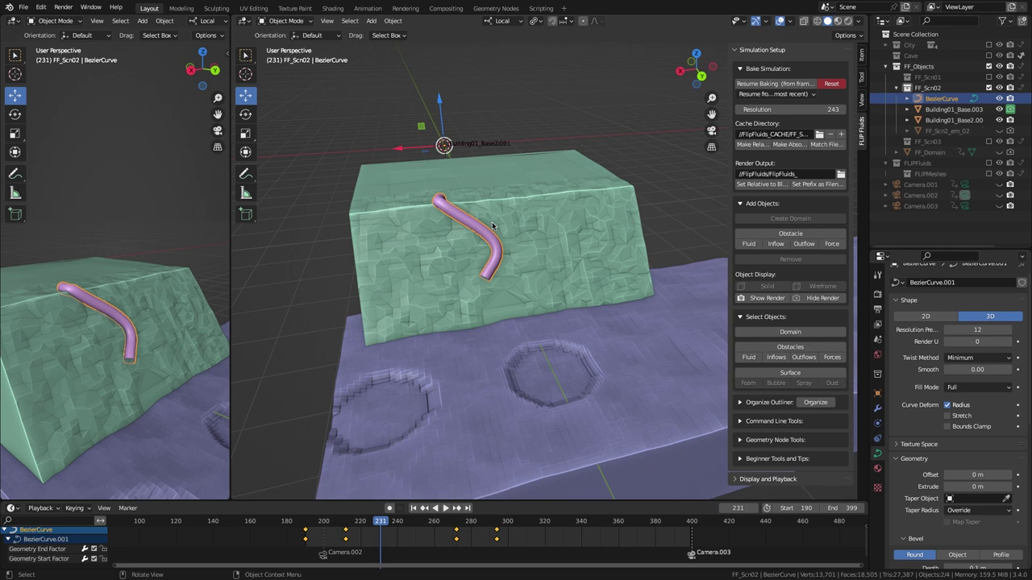
Step: Rename the Bezier curve object to FF_Scn2_em_01
{"action": "double_click", "coordinate": [941, 98]}
{"action": "type", "text": "FF_Scn2"}
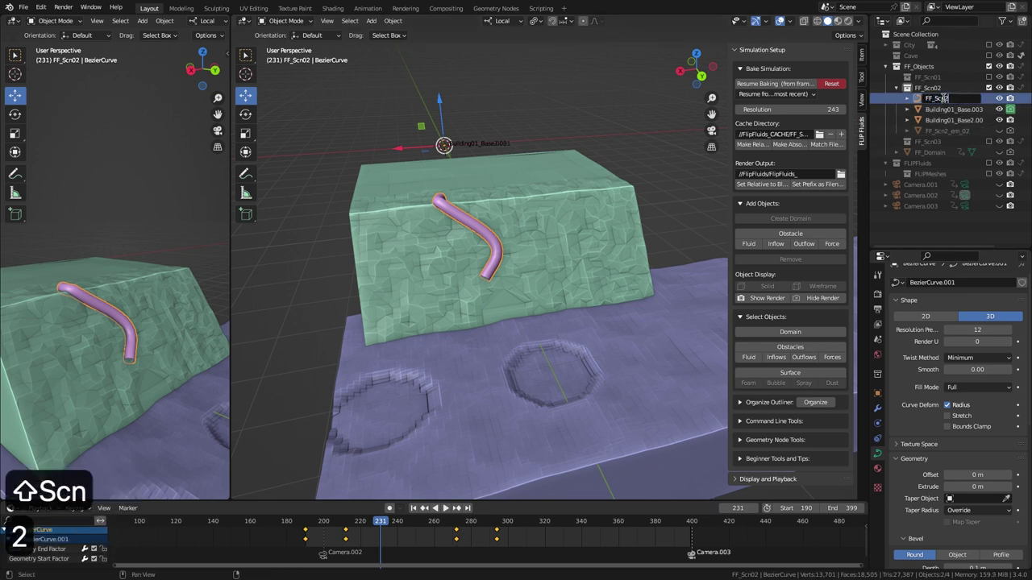
{"action": "type", "text": "_em_01"}
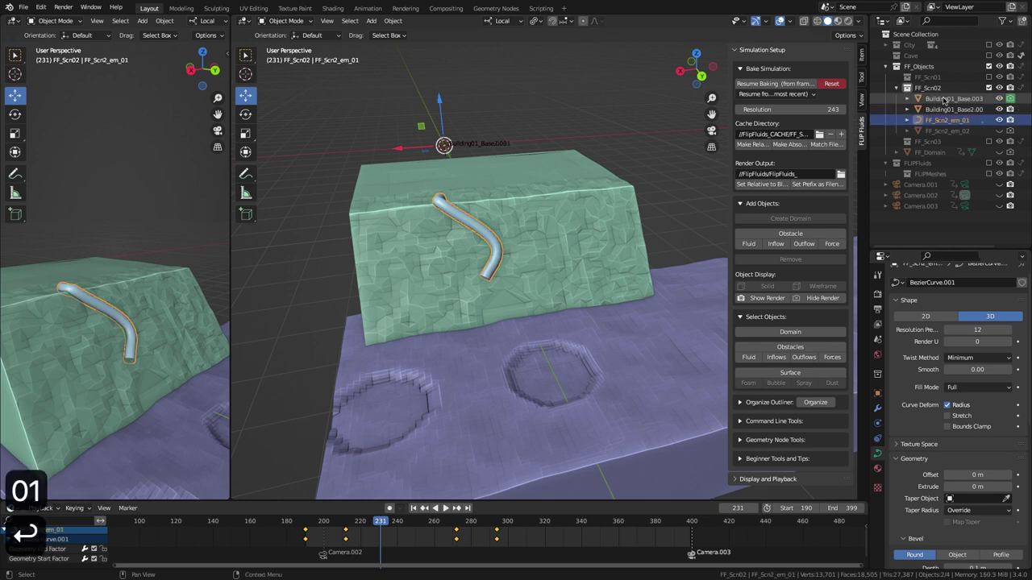
{"action": "key", "text": "Return"}
Step: Create a new geometry node group for the emitter curve and name it FF_Scn2_em_01
{"action": "left_click", "coordinate": [496, 8]}
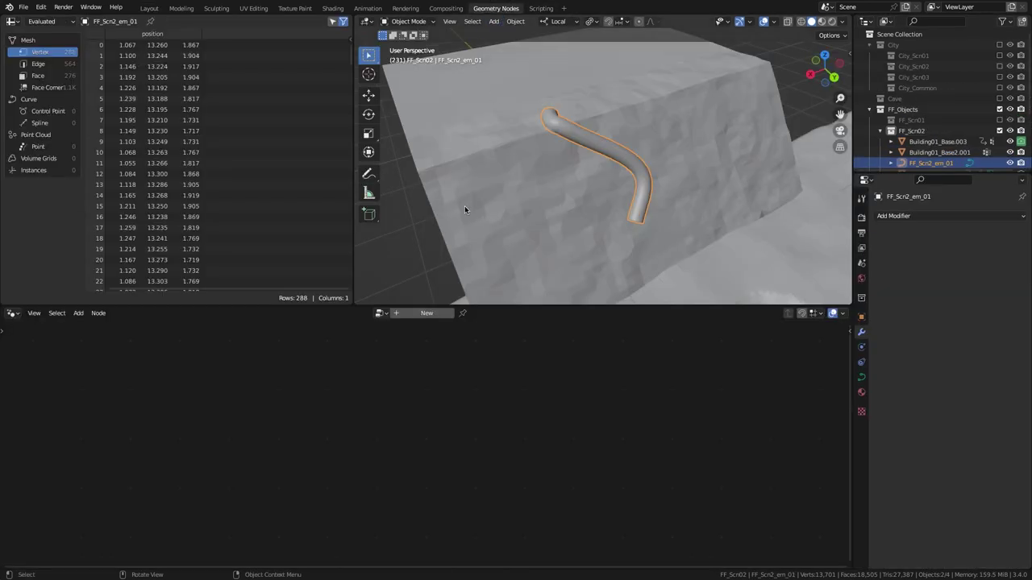
{"action": "left_click", "coordinate": [427, 313]}
{"action": "double_click", "coordinate": [426, 313]}
{"action": "type", "text": "FF_Scn2_em_"}
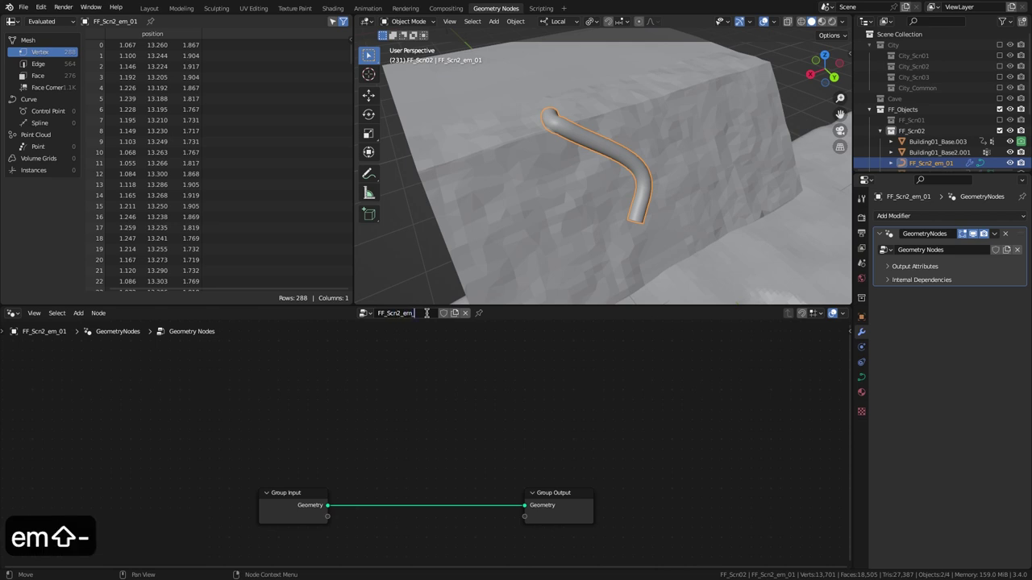
{"action": "type", "text": "01"}
{"action": "key", "text": "Return"}
Step: Insert a Join Geometry node between Group Input and Group Output
{"action": "key", "text": "shift+a"}
{"action": "type", "text": "j"}
{"action": "key", "text": "Return"}
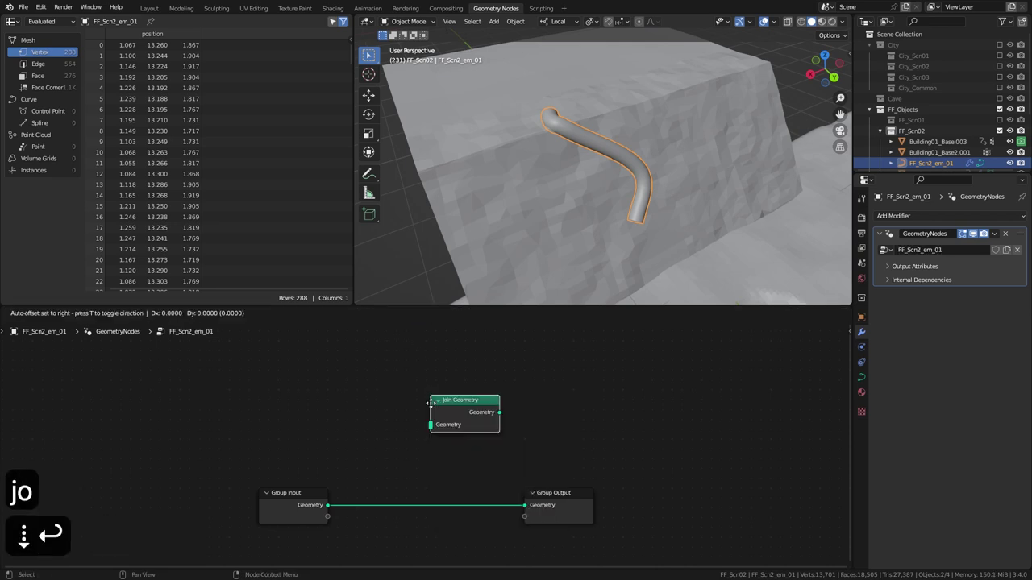
{"action": "left_click", "coordinate": [420, 508]}
Step: Add a Resample Curve node on a branch from Group Input, with Count set to 46
{"action": "key", "text": "shift+a"}
{"action": "type", "text": "res"}
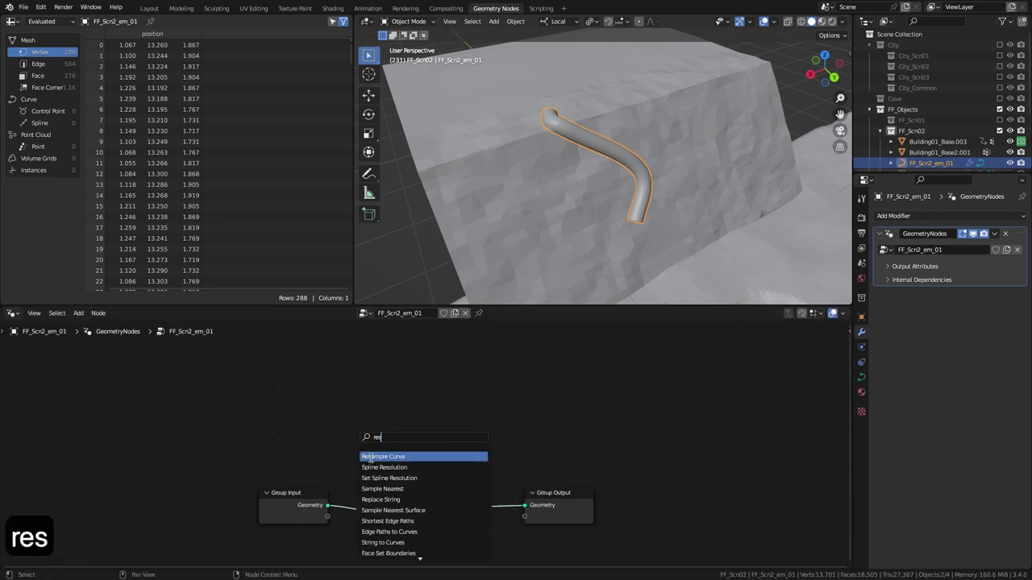
{"action": "left_click", "coordinate": [373, 459]}
{"action": "left_click", "coordinate": [328, 408]}
{"action": "left_click_drag", "start_coordinate": [417, 472], "coordinate": [542, 516]}
{"action": "left_click_drag", "start_coordinate": [431, 494], "coordinate": [565, 478]}
{"action": "left_click_drag", "start_coordinate": [299, 493], "coordinate": [314, 429]}
{"action": "left_click", "coordinate": [357, 451]}
{"action": "type", "text": "46"}
{"action": "key", "text": "Return"}
Step: Add a Trim Curve node connected to the output of Resample Curve
{"action": "left_click_drag", "start_coordinate": [384, 401], "coordinate": [414, 407]}
{"action": "type", "text": "tri"}
{"action": "key", "text": "Return"}
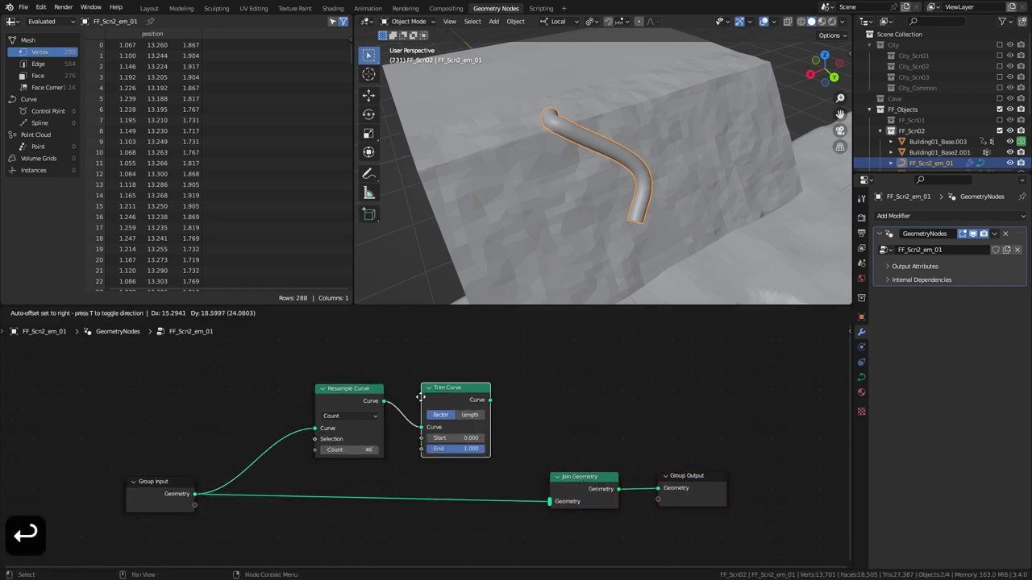
{"action": "left_click", "coordinate": [415, 398]}
Step: Add a Set Curve Radius node connected to the output of Trim Curve
{"action": "left_click_drag", "start_coordinate": [480, 399], "coordinate": [495, 401]}
{"action": "type", "text": "set c"}
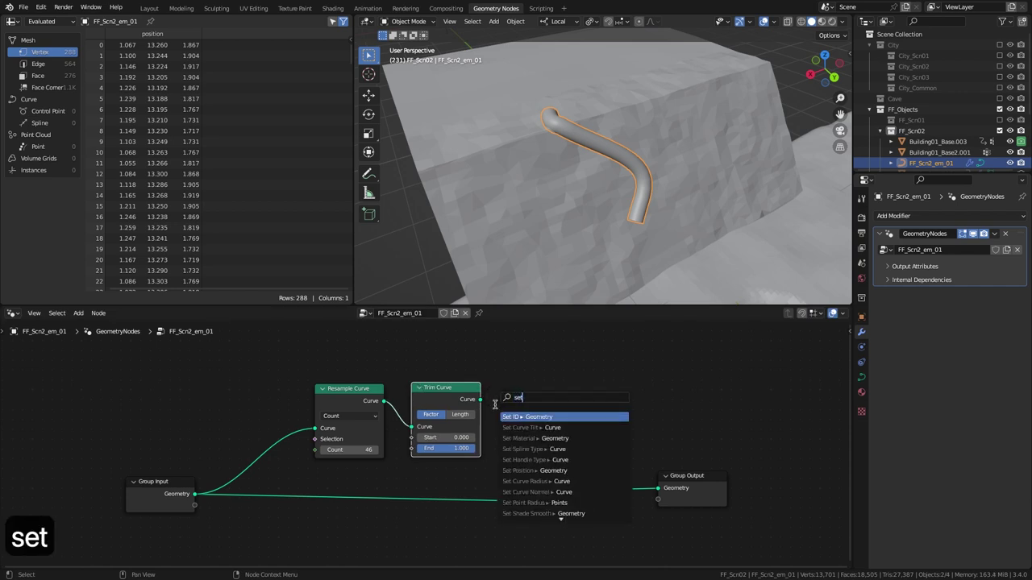
{"action": "key", "text": "Down"}
{"action": "key", "text": "Down"}
{"action": "key", "text": "Down"}
{"action": "key", "text": "Return"}
{"action": "left_click", "coordinate": [494, 404]}
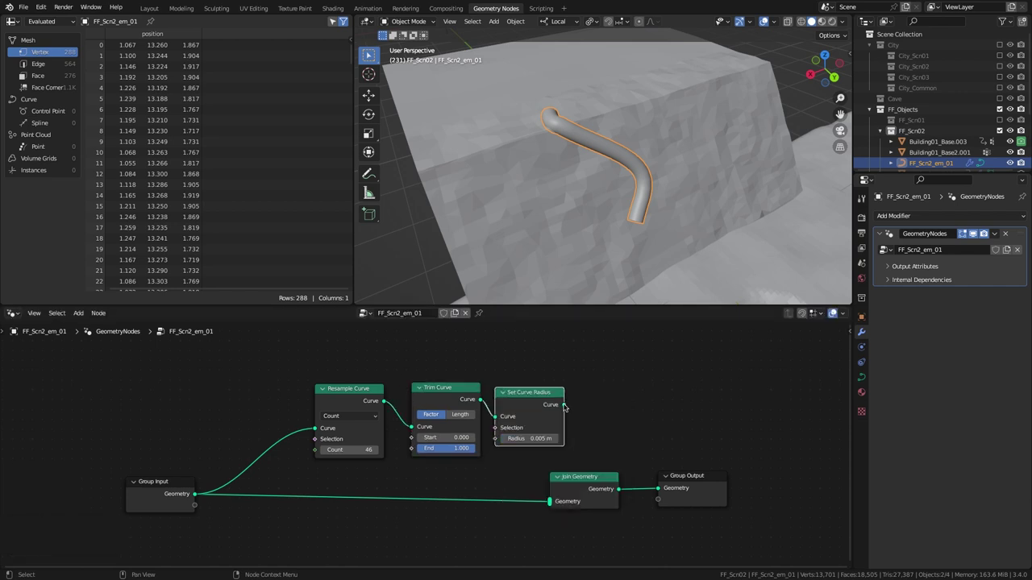
Step: Add a Curve to Mesh node after Set Curve Radius and link its mesh output into Join Geometry
{"action": "left_click_drag", "start_coordinate": [564, 407], "coordinate": [612, 416]}
{"action": "type", "text": "curve t"}
{"action": "key", "text": "Return"}
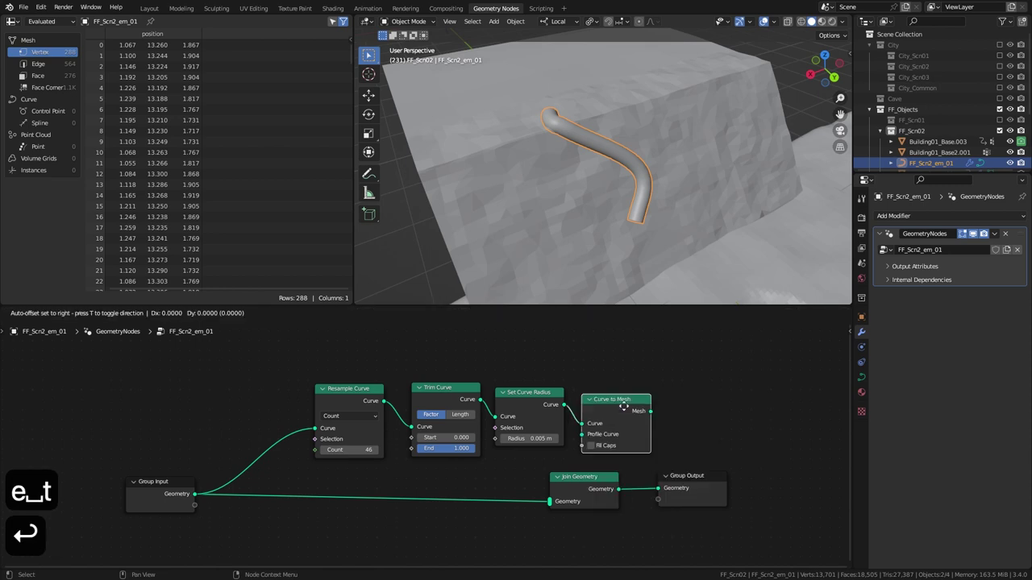
{"action": "left_click", "coordinate": [623, 408]}
{"action": "left_click_drag", "start_coordinate": [627, 411], "coordinate": [684, 488]}
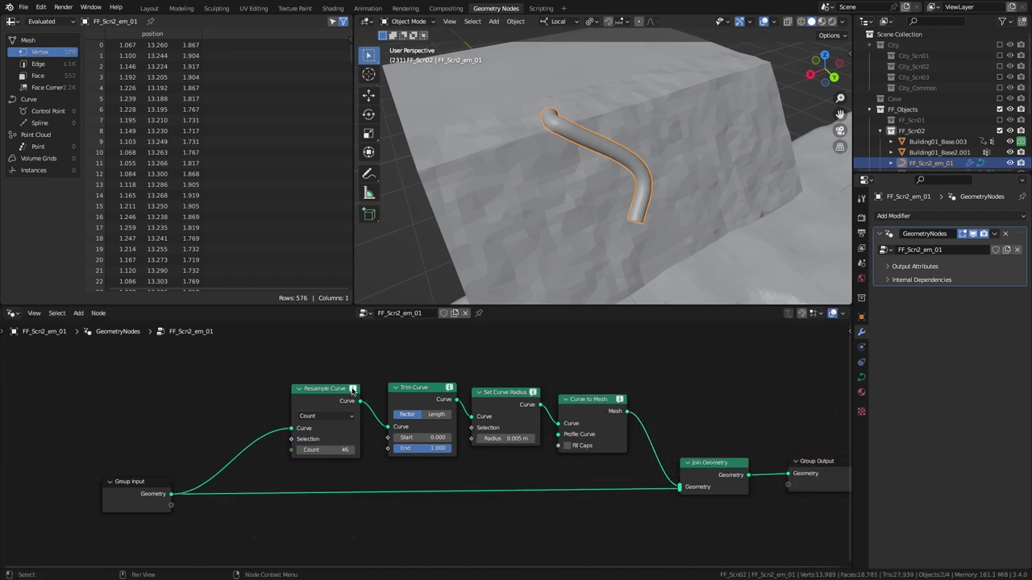
Step: Set the emitter curve's own bevel depth to 0 m in its curve data properties
{"action": "mouse_move", "coordinate": [351, 389]}
{"action": "left_click", "coordinate": [861, 376]}
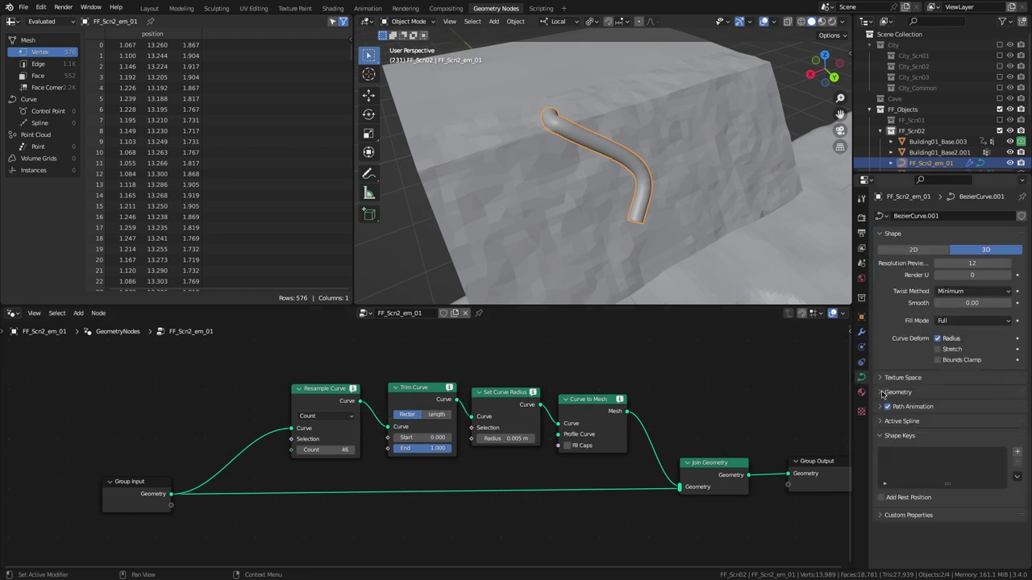
{"action": "left_click", "coordinate": [883, 392]}
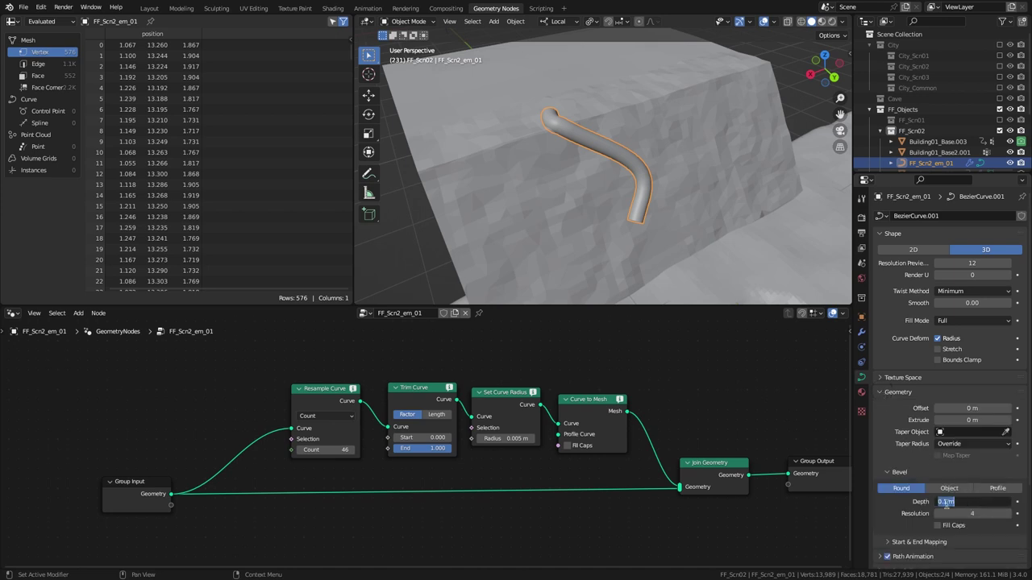
{"action": "type", "text": "0"}
{"action": "key", "text": "Return"}
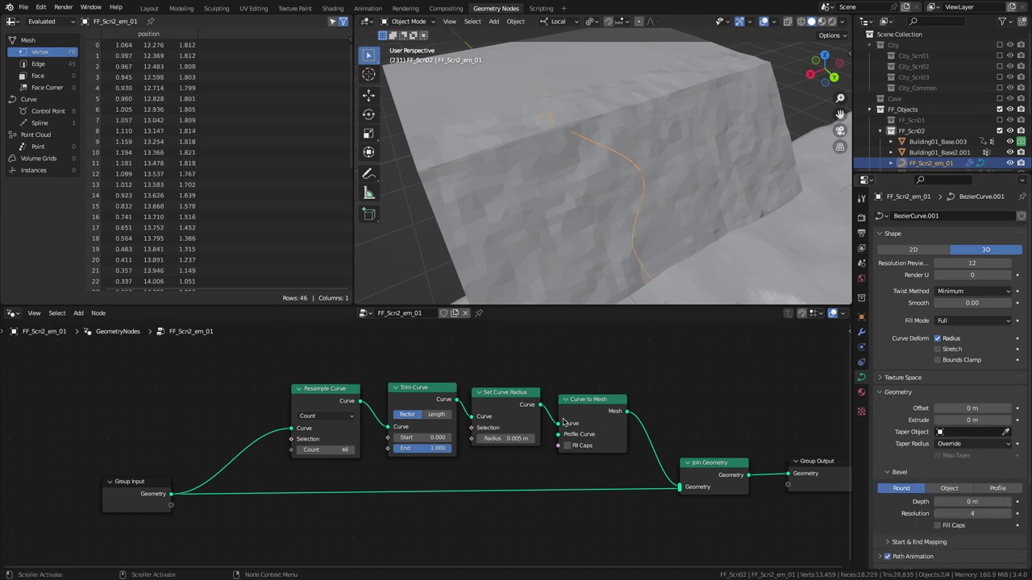
Step: Set the radius in the Set Curve Radius node to 0.2 m
{"action": "key", "text": "BackSpace"}
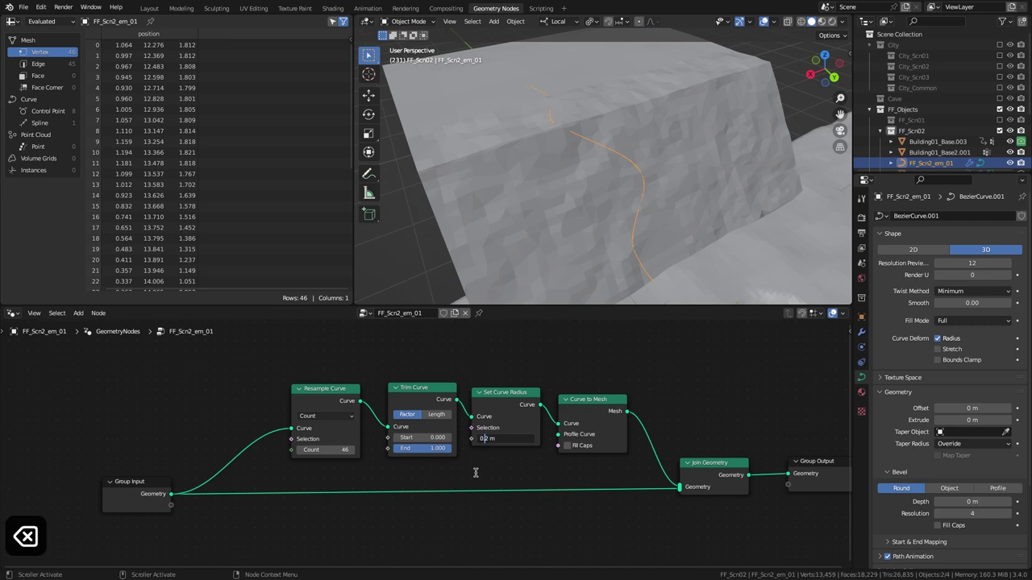
{"action": "type", "text": "2"}
{"action": "key", "text": "Return"}
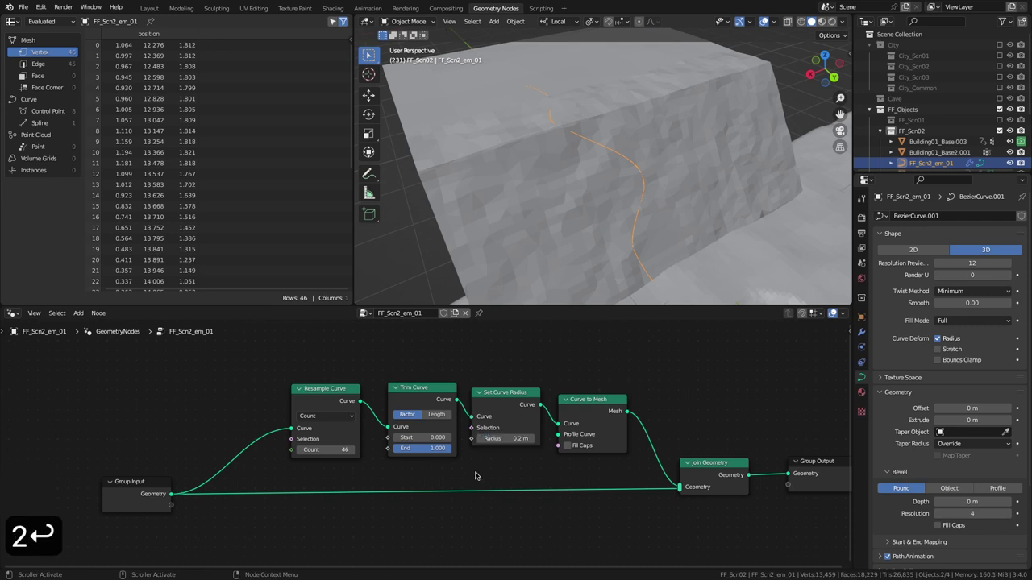
Step: Add a Curve Circle node feeding the Profile Curve input of Curve to Mesh
{"action": "key", "text": "shift+a"}
{"action": "type", "text": "cu"}
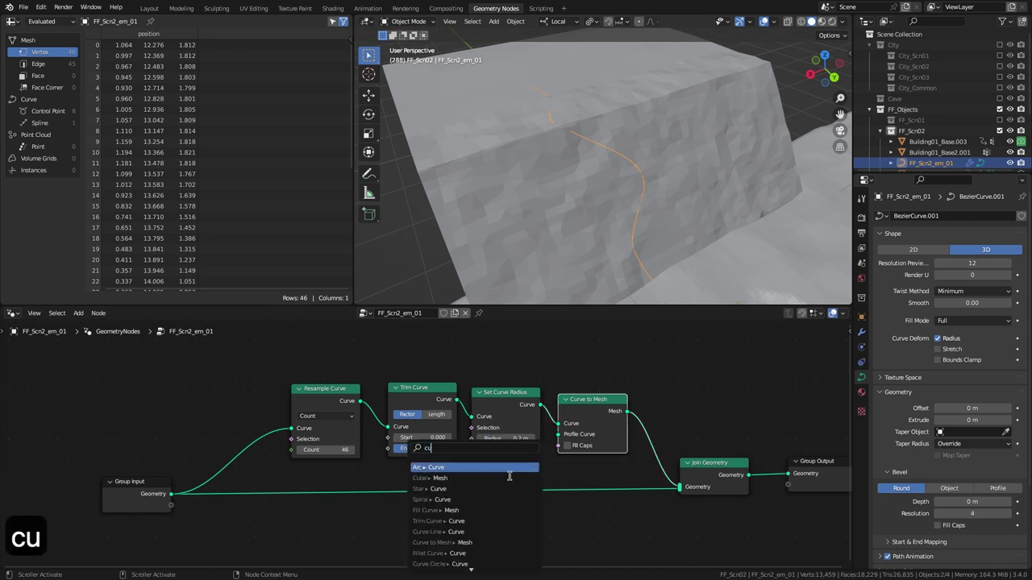
{"action": "type", "text": "rve"}
{"action": "key", "text": "Down"}
{"action": "key", "text": "Down"}
{"action": "key", "text": "Down"}
{"action": "key", "text": "Return"}
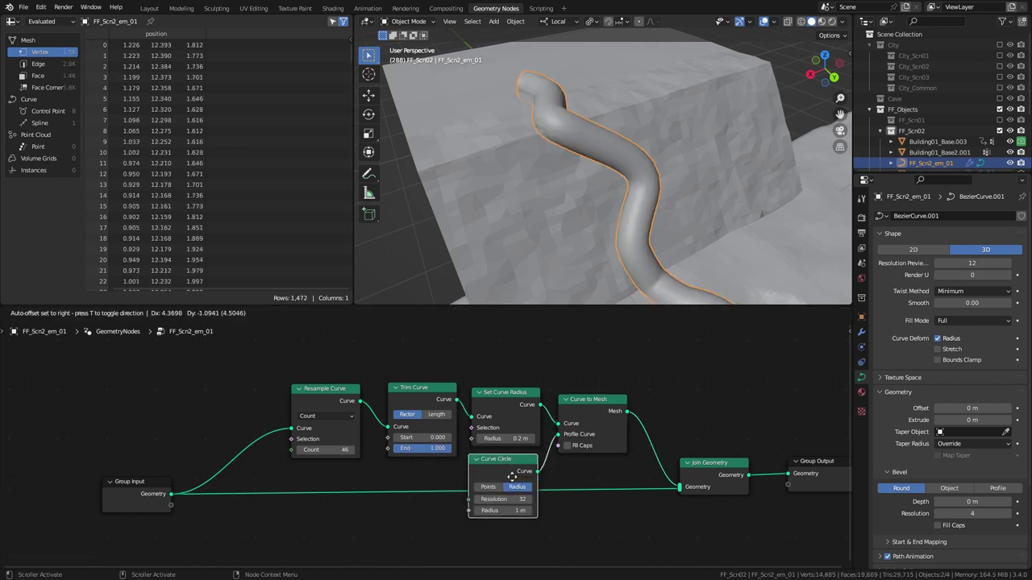
{"action": "left_click", "coordinate": [517, 481]}
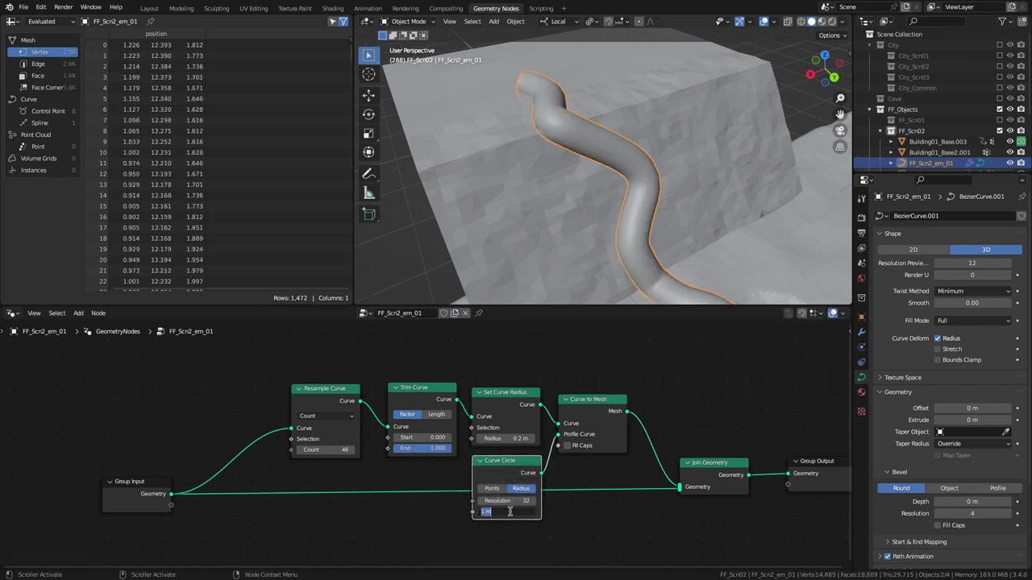
Step: Set the Curve Circle radius to 0.1 m and enable Fill Caps on Curve to Mesh
{"action": "type", "text": ".1"}
{"action": "key", "text": "Return"}
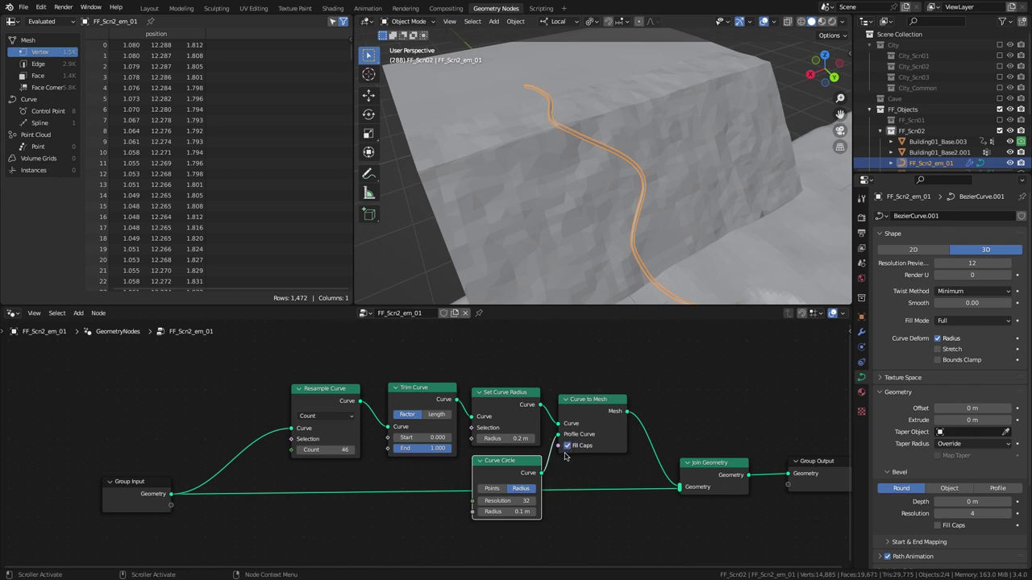
{"action": "mouse_move", "coordinate": [437, 455]}
{"action": "left_mouse_down"}
{"action": "mouse_move", "coordinate": [368, 461]}
{"action": "mouse_move", "coordinate": [396, 454]}
{"action": "mouse_move", "coordinate": [443, 470]}
{"action": "left_mouse_up"}
Step: Add a Float Curve node that drives the radius of Set Curve Radius
{"action": "left_click_drag", "start_coordinate": [473, 439], "coordinate": [372, 496]}
{"action": "type", "text": "f"}
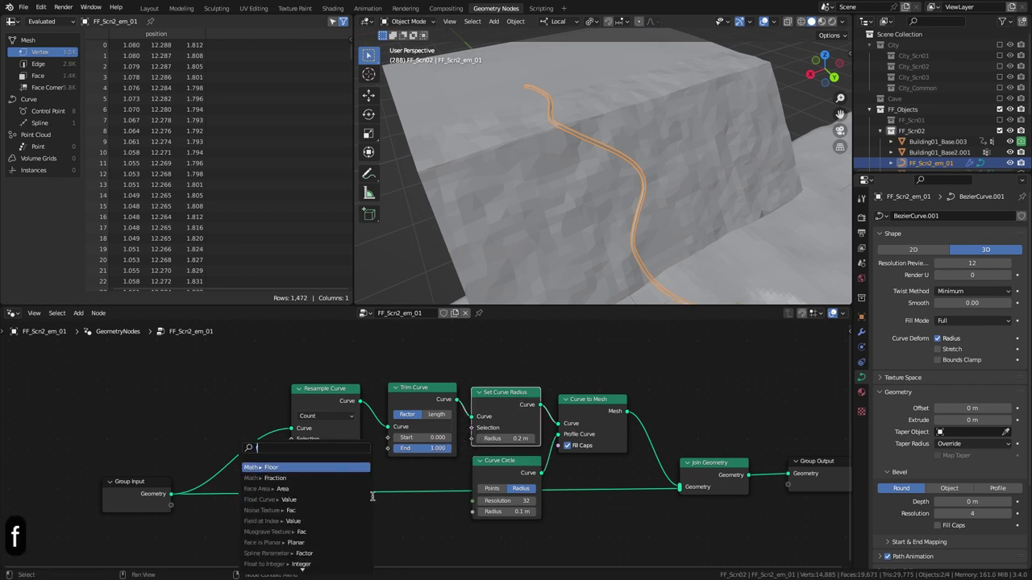
{"action": "type", "text": "loa"}
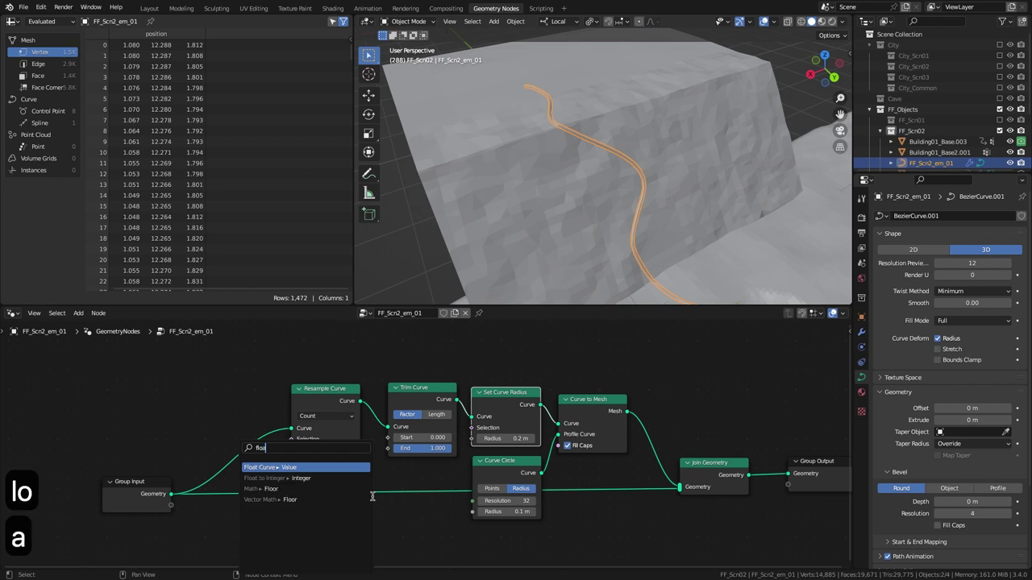
{"action": "key", "text": "Return"}
{"action": "left_click", "coordinate": [476, 469]}
{"action": "middle_click_drag", "start_coordinate": [475, 470], "coordinate": [493, 395]}
Step: Add a Spline Parameter node with its Factor linked to the Value input of the Float Curve
{"action": "left_click_drag", "start_coordinate": [343, 540], "coordinate": [296, 537]}
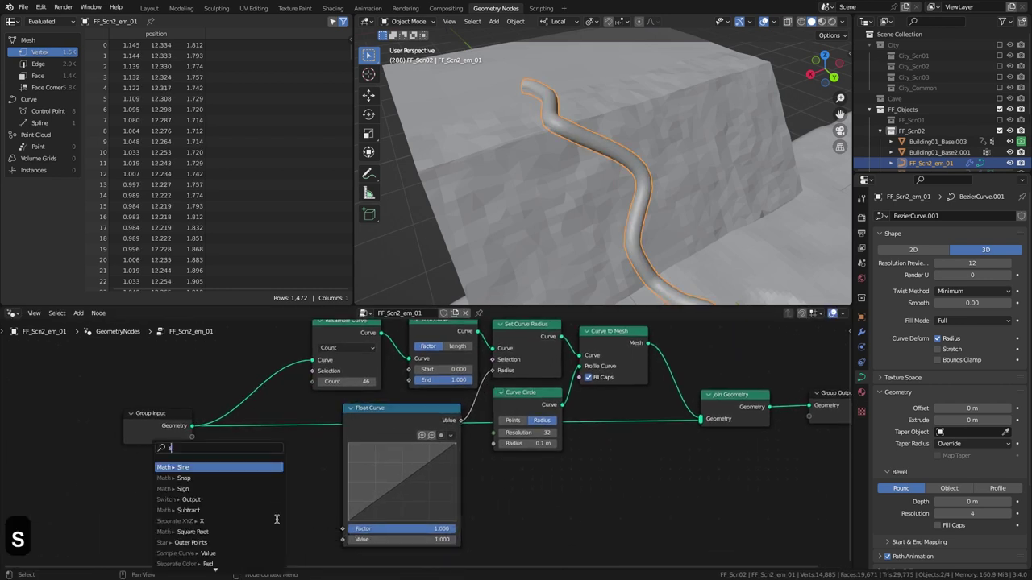
{"action": "type", "text": "pl"}
{"action": "key", "text": "Down"}
{"action": "key", "text": "Down"}
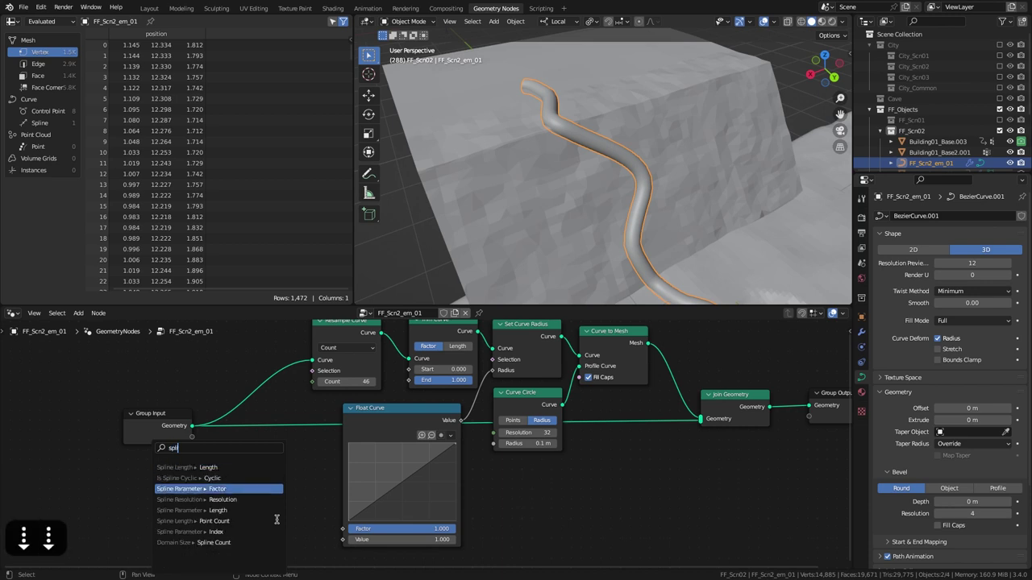
{"action": "key", "text": "Return"}
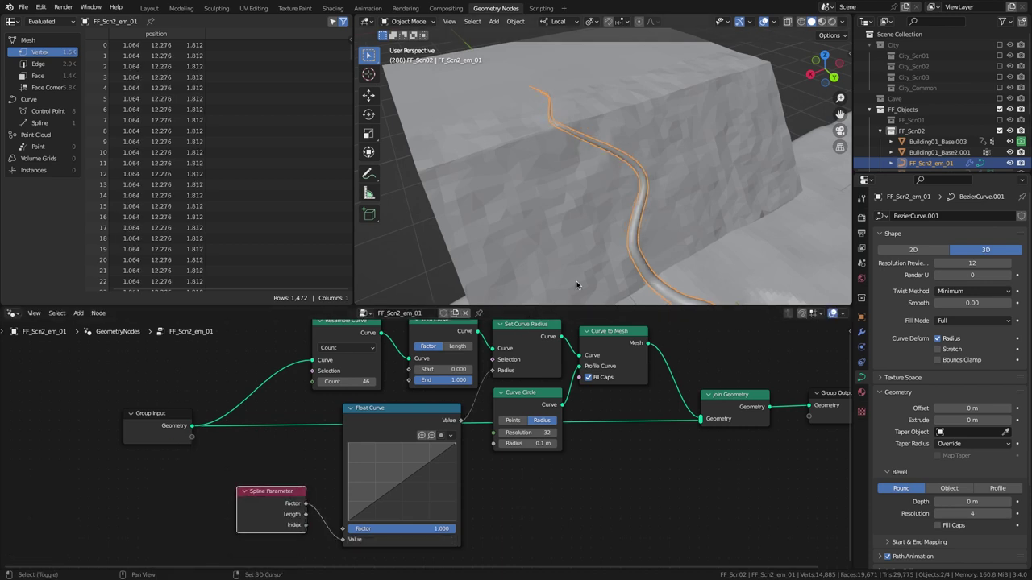
Step: Shape the Float Curve into an arch that rises early and drops at the end, and insert Realize Instances after Join Geometry
{"action": "middle_click_drag", "start_coordinate": [582, 284], "coordinate": [529, 280]}
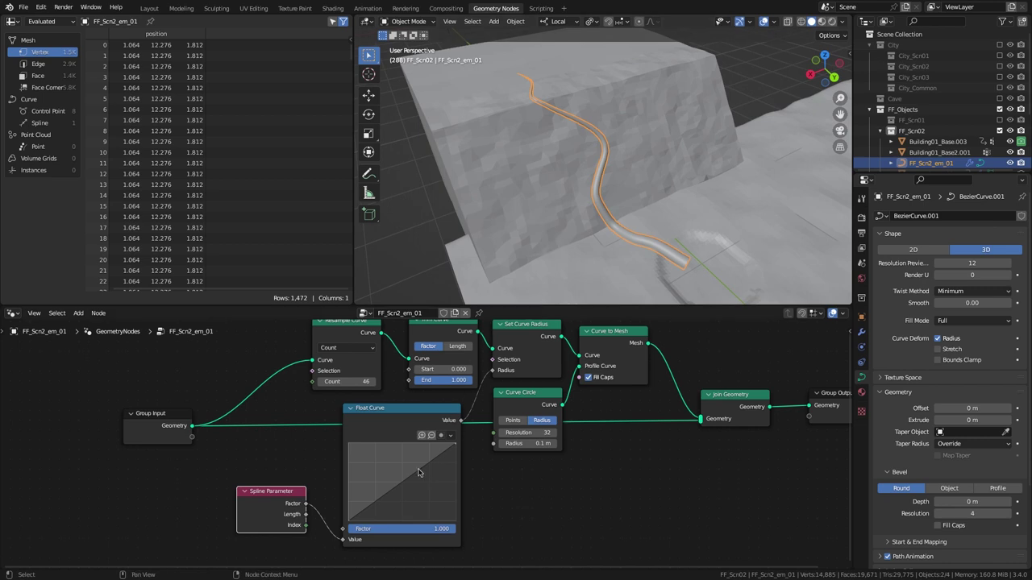
{"action": "left_click_drag", "start_coordinate": [417, 474], "coordinate": [371, 469]}
{"action": "left_click_drag", "start_coordinate": [451, 455], "coordinate": [456, 488]}
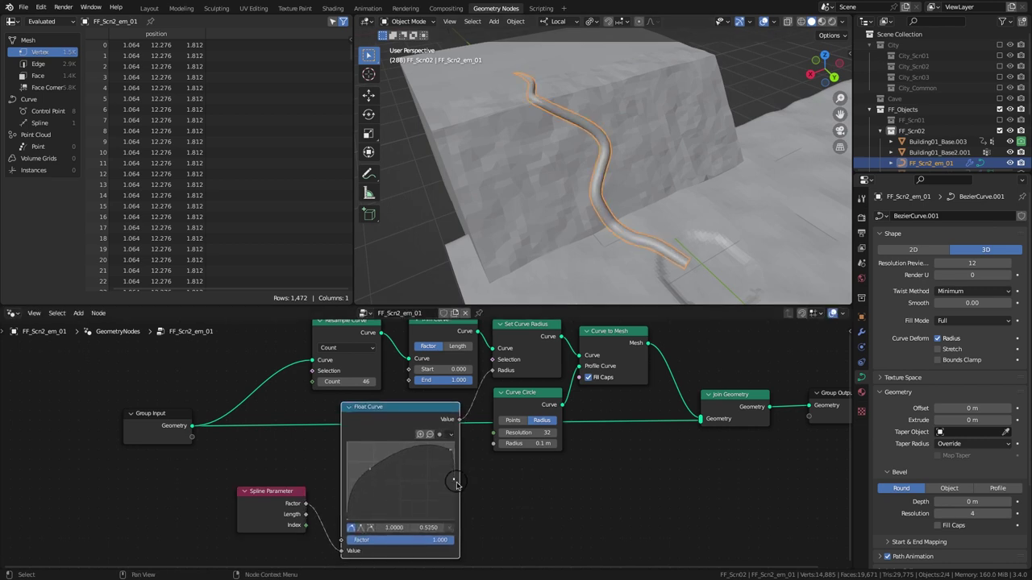
{"action": "left_click_drag", "start_coordinate": [458, 449], "coordinate": [455, 454]}
{"action": "left_click_drag", "start_coordinate": [453, 455], "coordinate": [453, 453]}
{"action": "left_click_drag", "start_coordinate": [370, 479], "coordinate": [371, 493]}
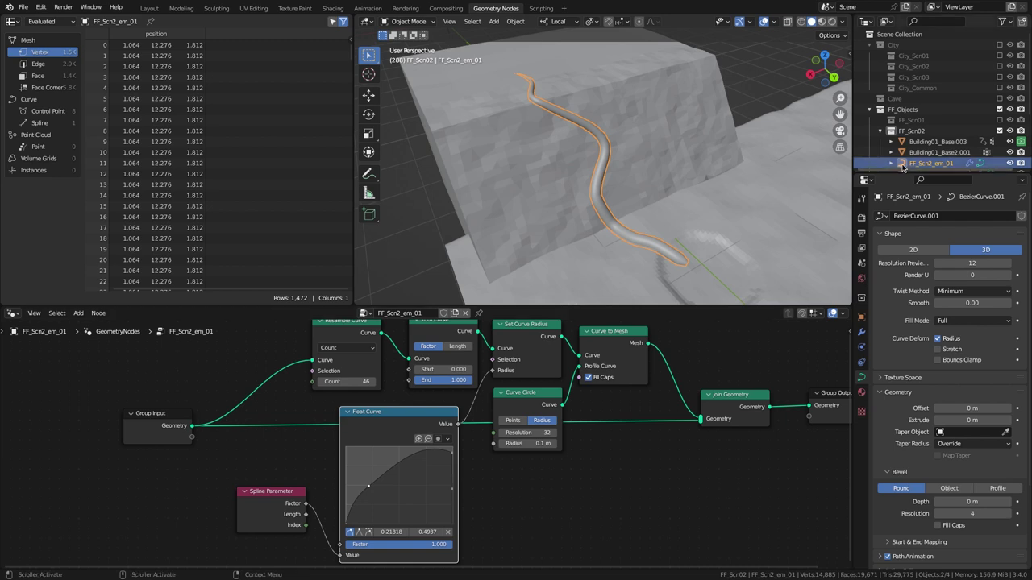
{"action": "middle_click_drag", "start_coordinate": [625, 447], "coordinate": [539, 460]}
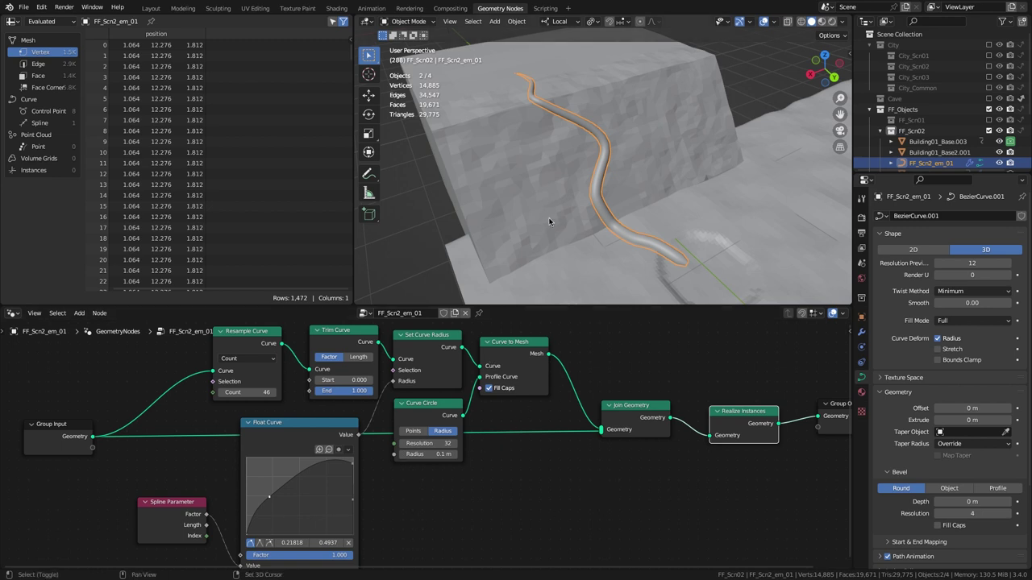
Step: Add a mesh cube to the scene
{"action": "key", "text": "shift+a"}
{"action": "mouse_move", "coordinate": [550, 224]}
{"action": "left_click", "coordinate": [593, 232]}
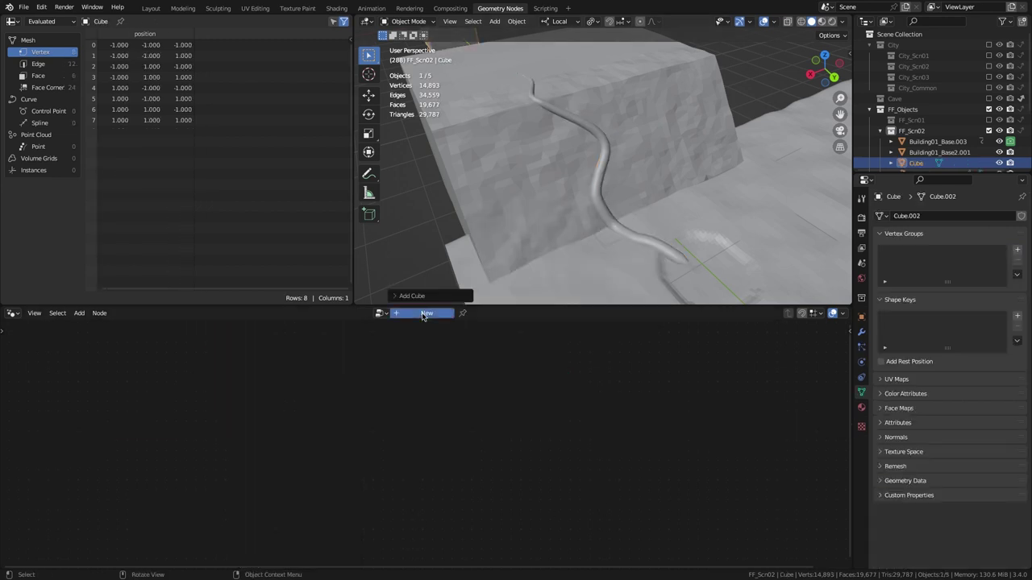
Step: Assign the existing FF_Scn2_em_01 geometry node group to the cube, and hide the FF_Scn2_em_01 and FF_Scn2_em_02 emitters in the viewport
{"action": "left_click", "coordinate": [423, 314]}
{"action": "left_click", "coordinate": [365, 313]}
{"action": "left_click", "coordinate": [373, 333]}
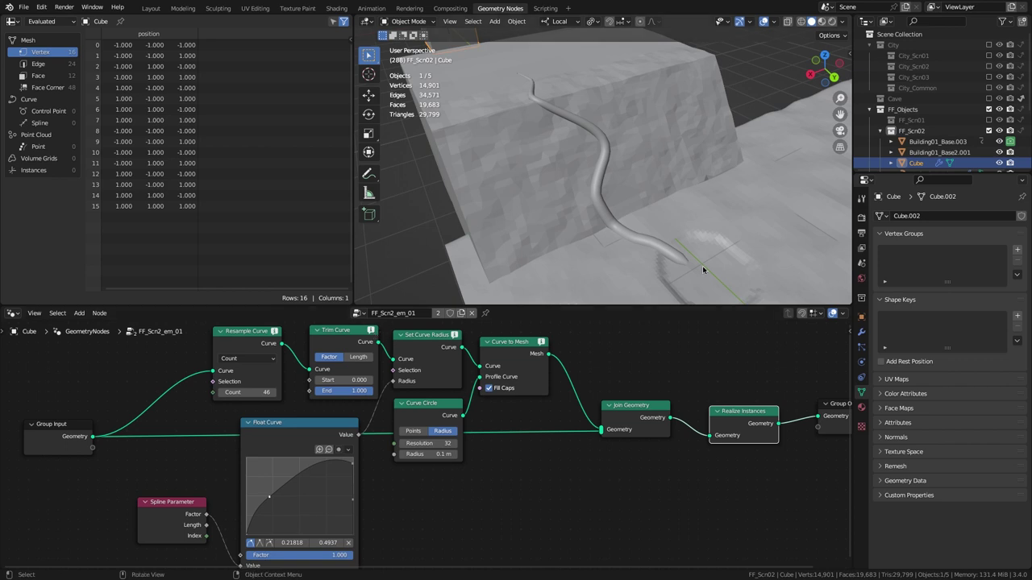
{"action": "scroll", "coordinate": [960, 152], "scroll_direction": "down", "scroll_amount": 2}
{"action": "left_click_drag", "start_coordinate": [999, 131], "coordinate": [999, 141]}
Step: Replace the Group Input link into Resample Curve with the Geometry output of an Object Info node referencing FF_Scn2_em_01
{"action": "left_click_drag", "start_coordinate": [225, 374], "coordinate": [182, 395]}
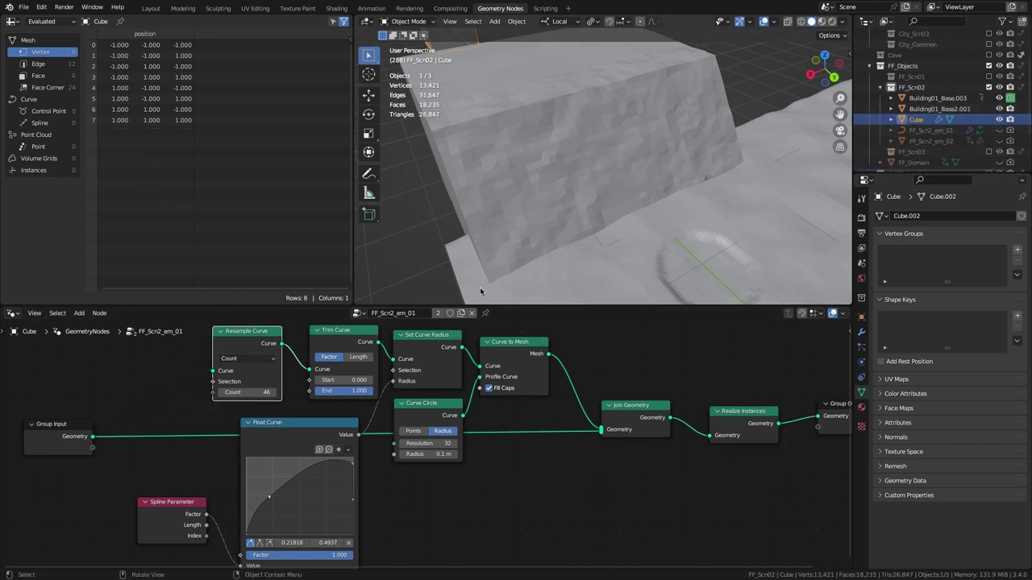
{"action": "left_click_drag", "start_coordinate": [931, 129], "coordinate": [166, 377]}
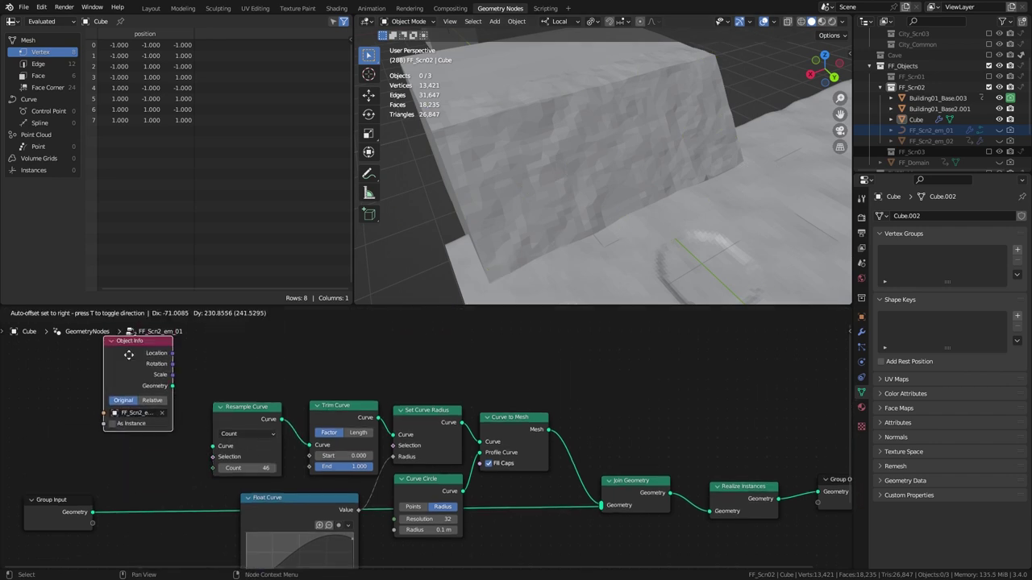
{"action": "left_click", "coordinate": [160, 401]}
{"action": "left_click_drag", "start_coordinate": [175, 434], "coordinate": [213, 446]}
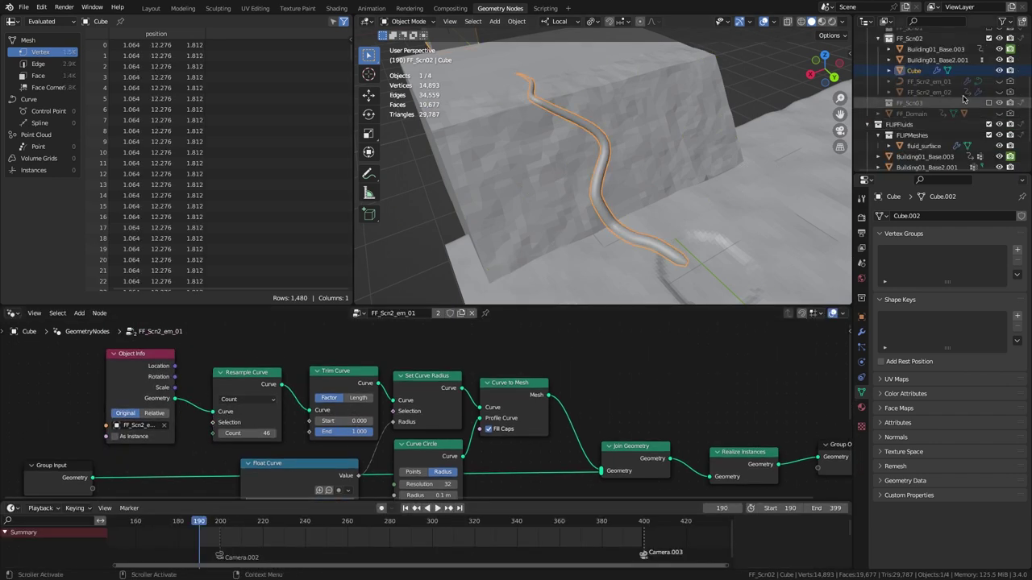
Step: Keyframe the Trim Curve node's Start and End factors from frame 190 to about frame 294, matching the timing of the FF_Scn2_em_01 curve animation
{"action": "left_click", "coordinate": [998, 81]}
{"action": "left_click", "coordinate": [930, 81]}
{"action": "left_click_drag", "start_coordinate": [340, 433], "coordinate": [413, 421]}
{"action": "key", "text": "i"}
{"action": "key", "text": "Up"}
{"action": "key", "text": "Up"}
{"action": "key", "text": "i"}
{"action": "key", "text": "Up"}
{"action": "key", "text": "i"}
{"action": "right_click", "coordinate": [420, 530]}
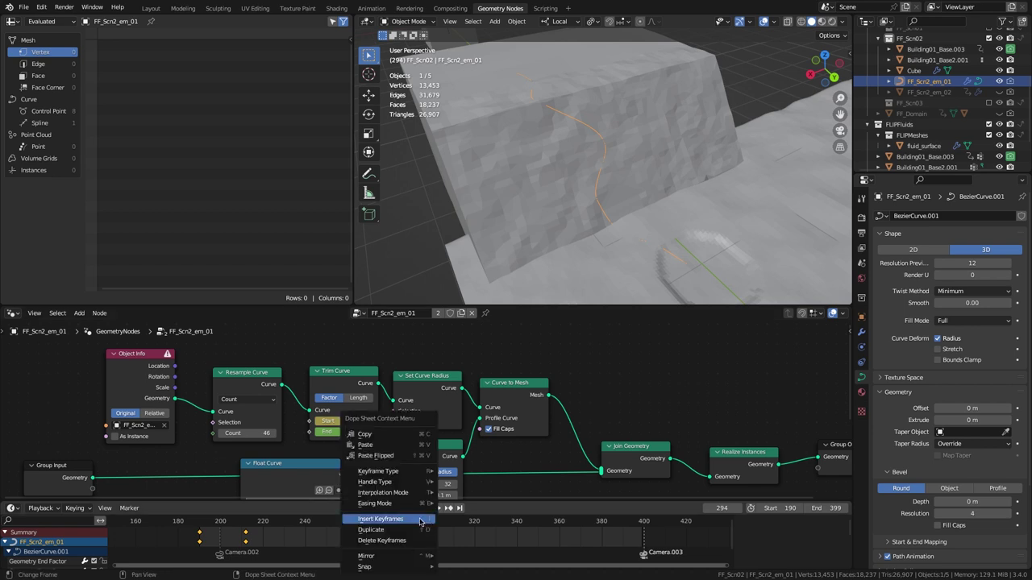
{"action": "mouse_move", "coordinate": [417, 483]}
{"action": "left_click", "coordinate": [470, 505]}
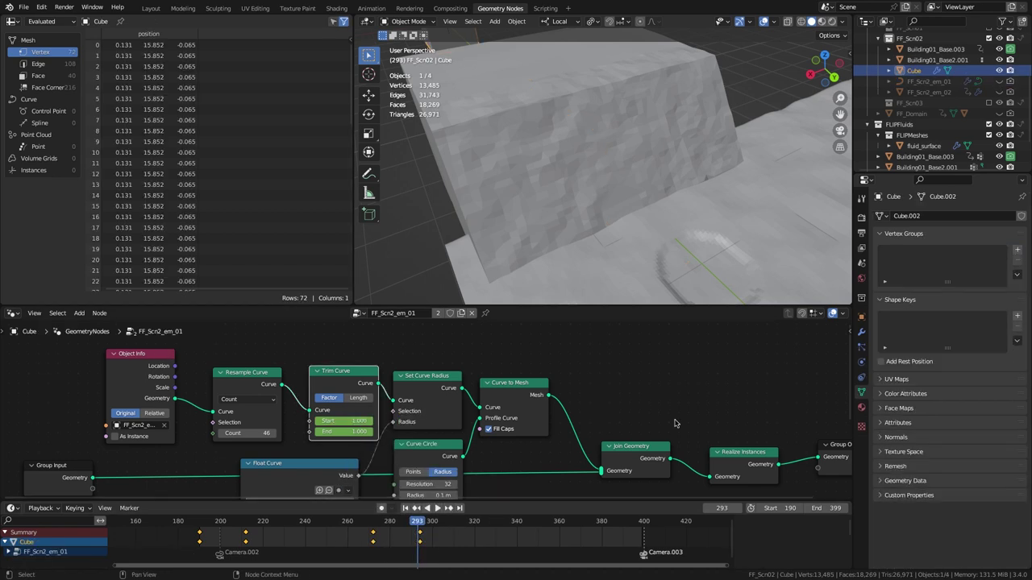
Step: Make the cube a FLIP Fluid object of type Inflow, and remove FLIP Fluid from FF_Scn2_em_02
{"action": "left_click", "coordinate": [862, 363]}
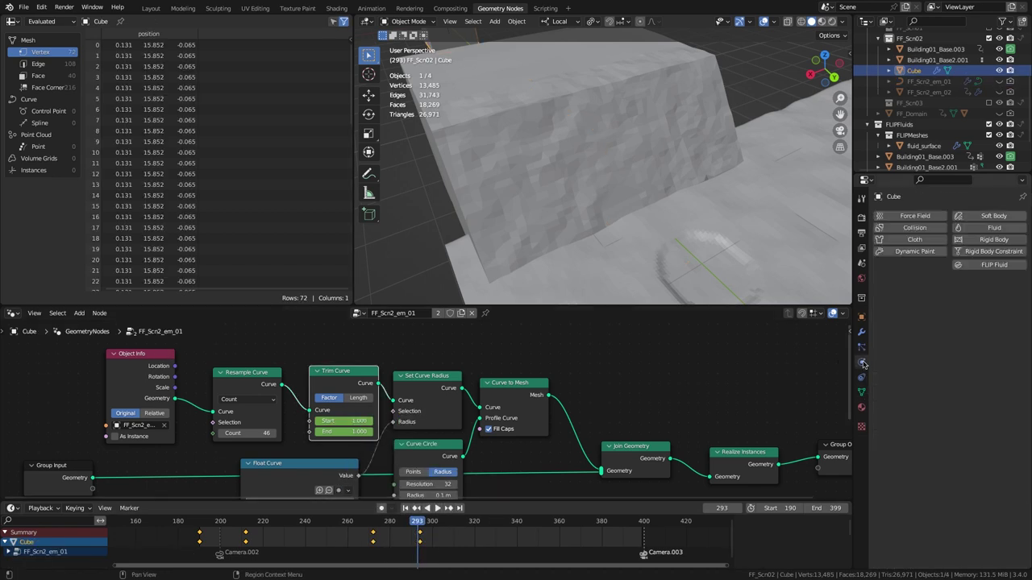
{"action": "left_click", "coordinate": [982, 265]}
{"action": "left_click", "coordinate": [948, 300]}
{"action": "left_click", "coordinate": [927, 359]}
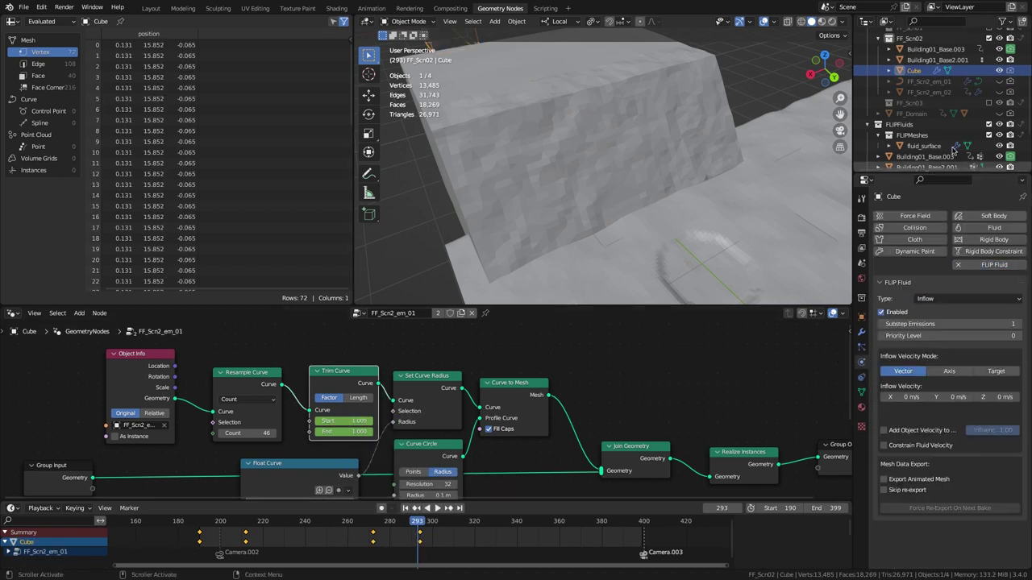
{"action": "left_click", "coordinate": [931, 92]}
{"action": "left_click", "coordinate": [980, 265]}
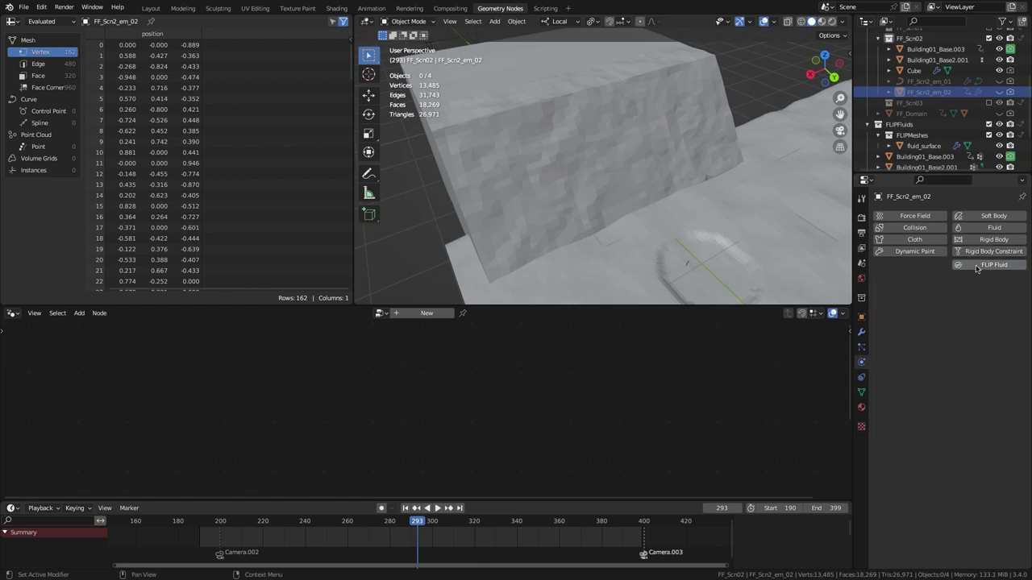
Step: Reset the existing FF_Domain bake and bake the simulation again
{"action": "left_click", "coordinate": [915, 114]}
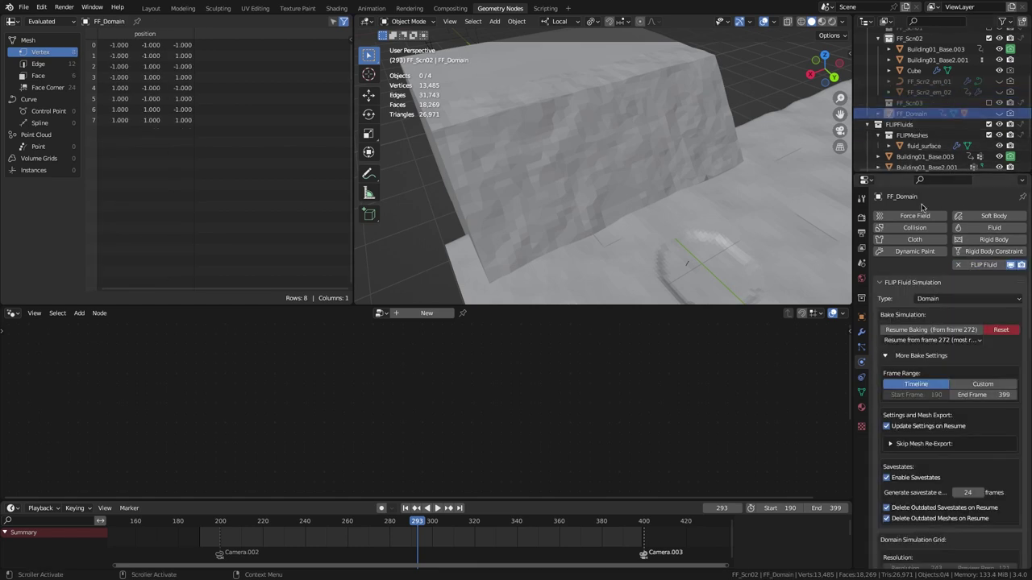
{"action": "left_click", "coordinate": [1001, 330]}
{"action": "left_click", "coordinate": [907, 331]}
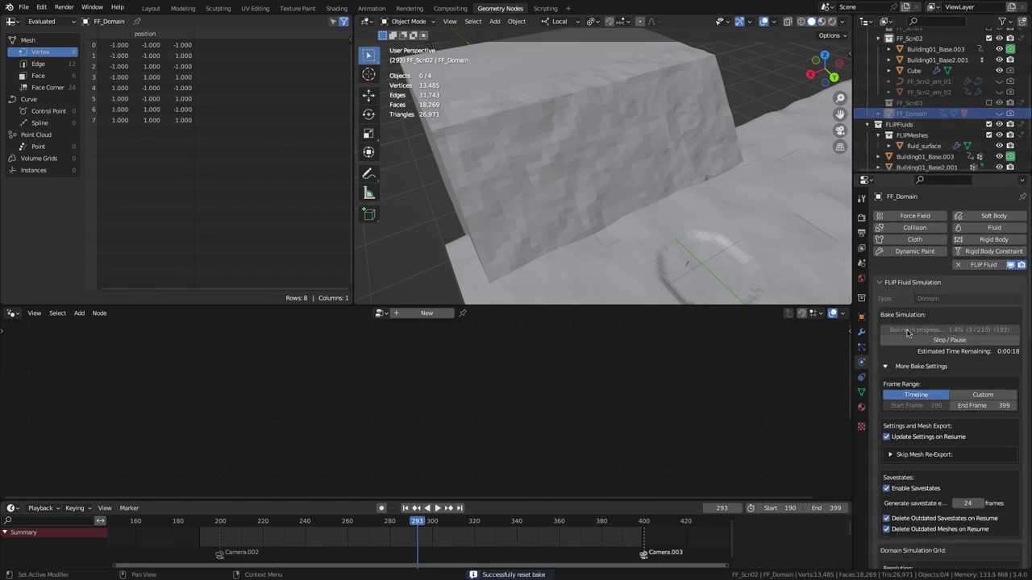
Step: Play back and scrub the first frames of the shot from about frame 190 to check the fluid emission
{"action": "left_click", "coordinate": [202, 523]}
{"action": "key", "text": "space"}
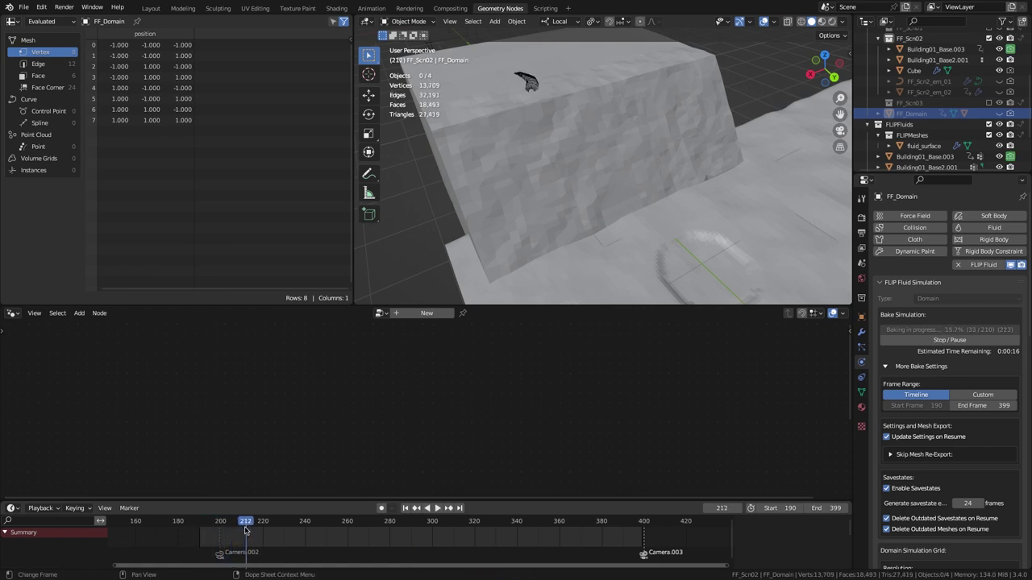
{"action": "left_click", "coordinate": [218, 523]}
{"action": "key", "text": "space"}
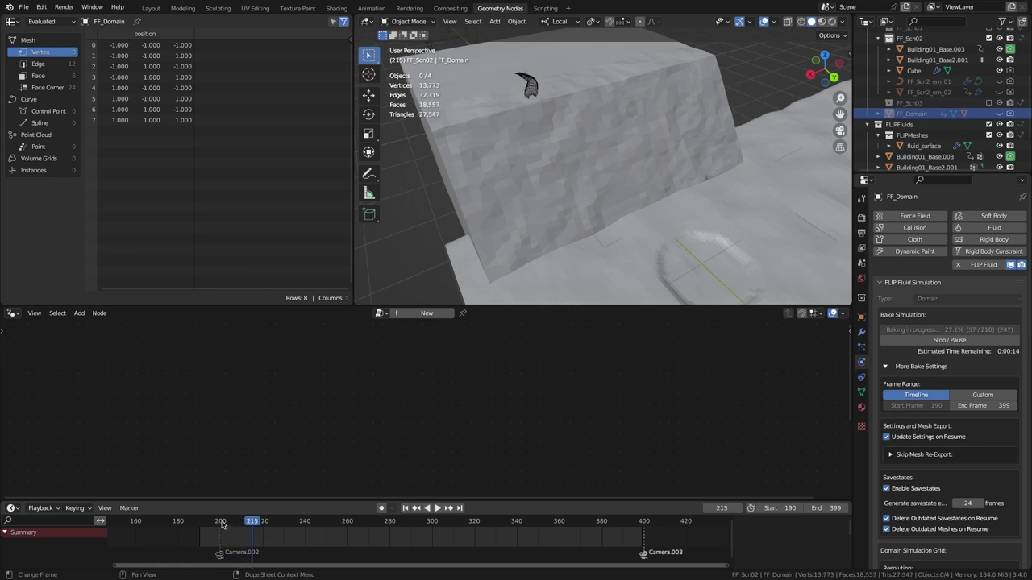
{"action": "left_click", "coordinate": [222, 525]}
{"action": "key", "text": "space"}
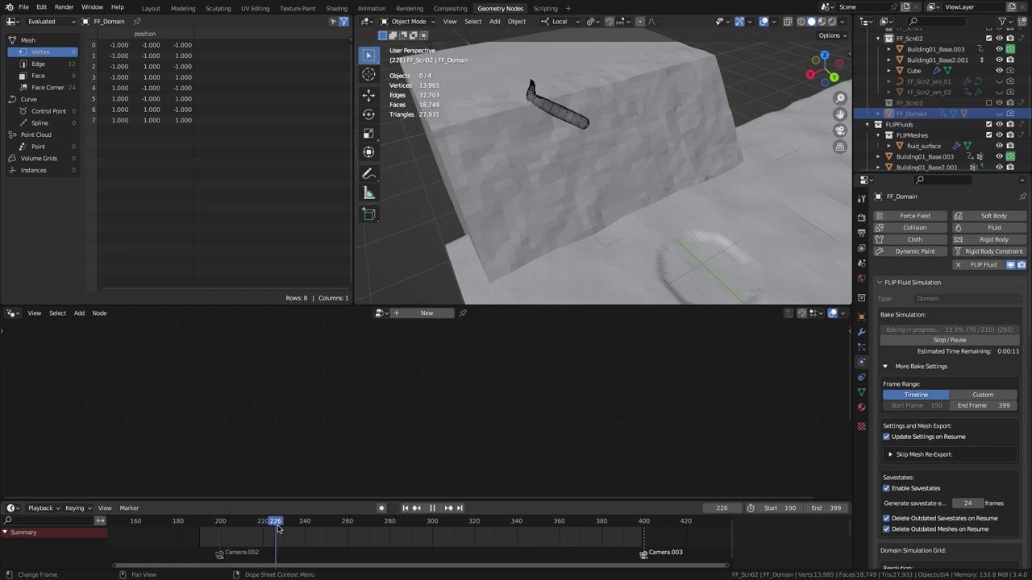
{"action": "left_click_drag", "start_coordinate": [281, 528], "coordinate": [246, 516]}
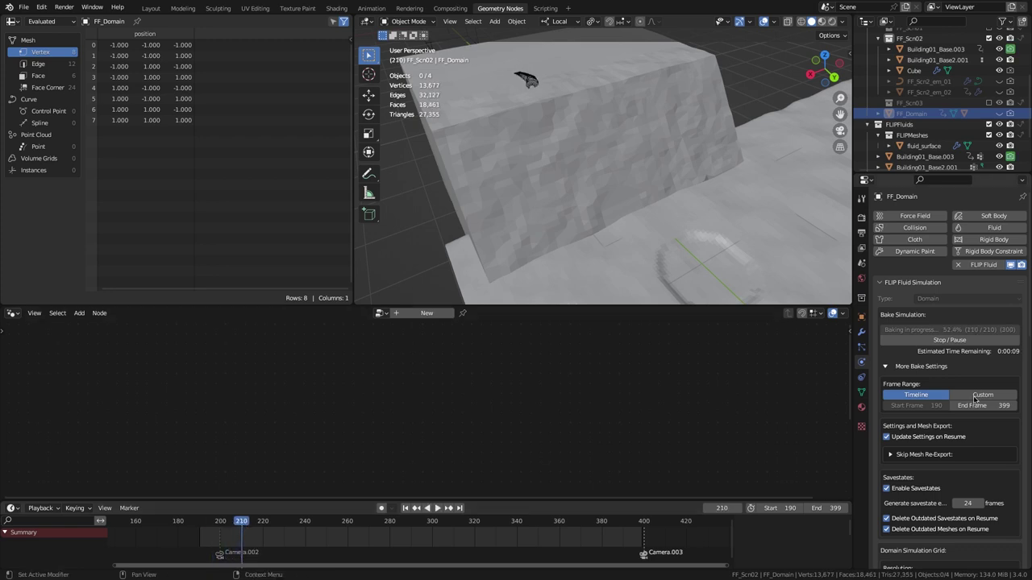
Step: Stop and reset the running bake, rebake the simulation, and stop it after scrubbing through the baked frames
{"action": "left_click", "coordinate": [982, 341]}
{"action": "left_click", "coordinate": [1001, 332]}
{"action": "left_click", "coordinate": [1001, 331]}
{"action": "left_click", "coordinate": [967, 332]}
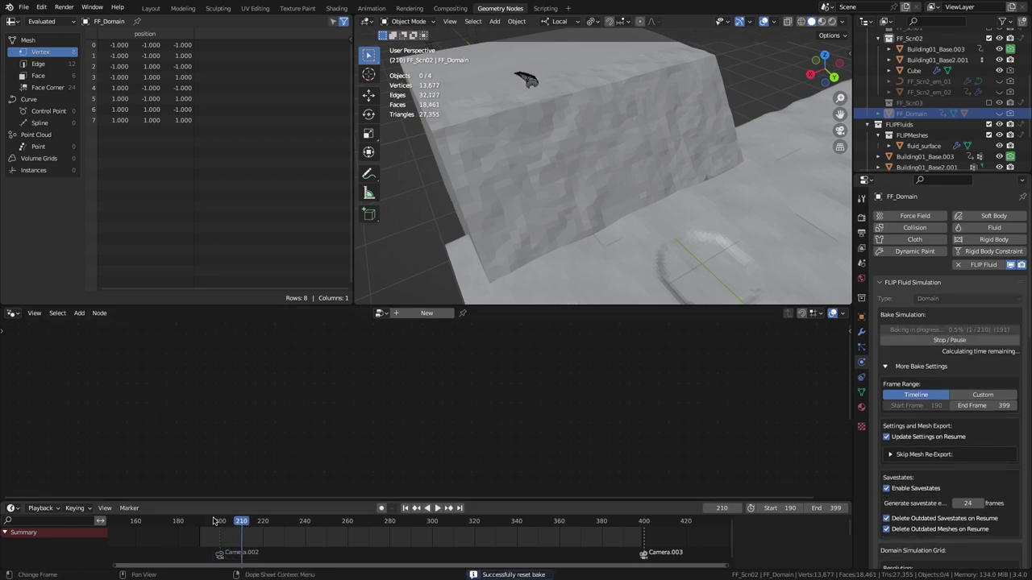
{"action": "left_click_drag", "start_coordinate": [212, 521], "coordinate": [290, 531]}
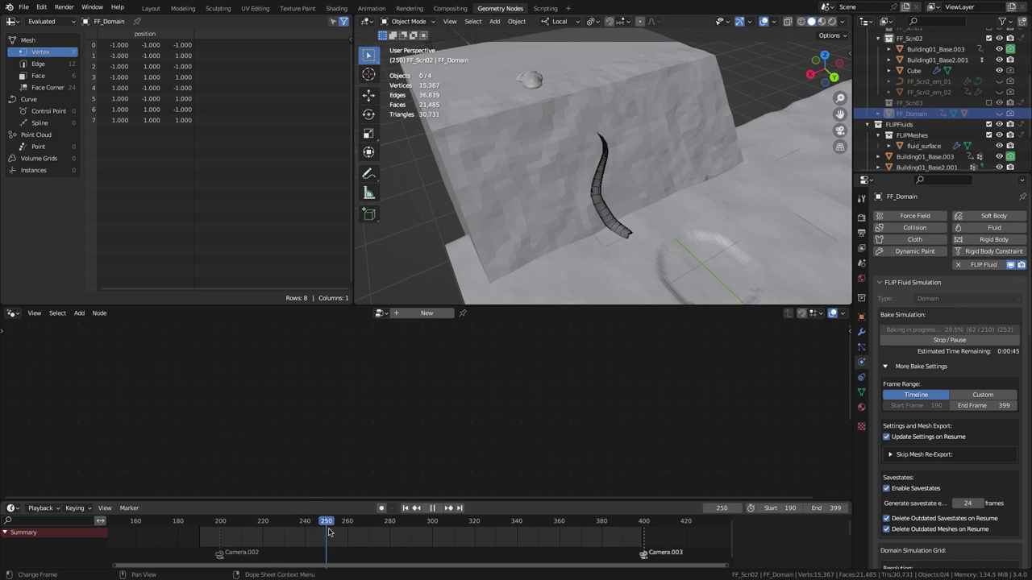
{"action": "key", "text": "space"}
{"action": "left_click", "coordinate": [932, 345]}
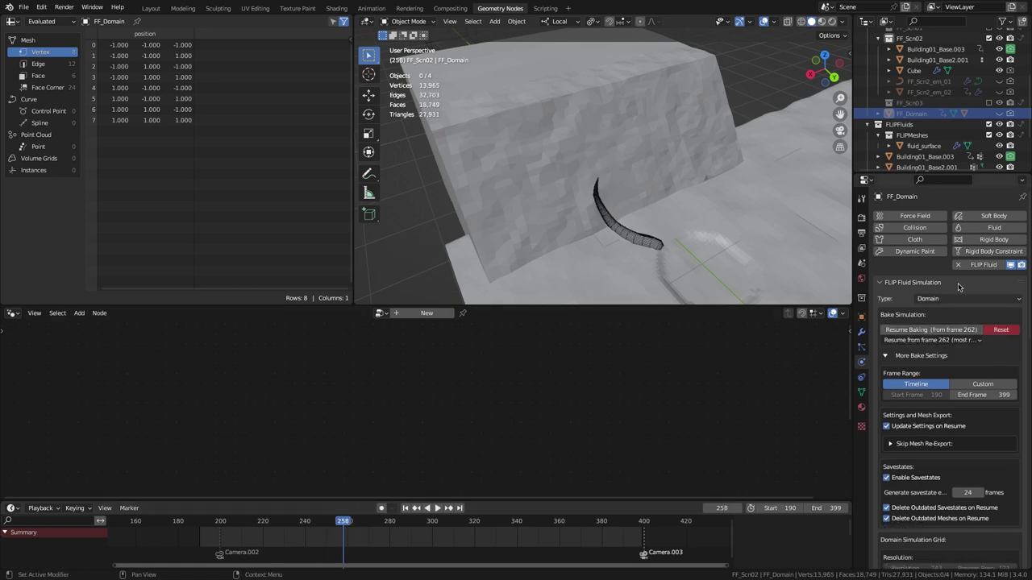
Step: Enable Export Animated Mesh and Skip re-export on the cube inflow, and reset and rebake FF_Domain
{"action": "left_click", "coordinate": [916, 71]}
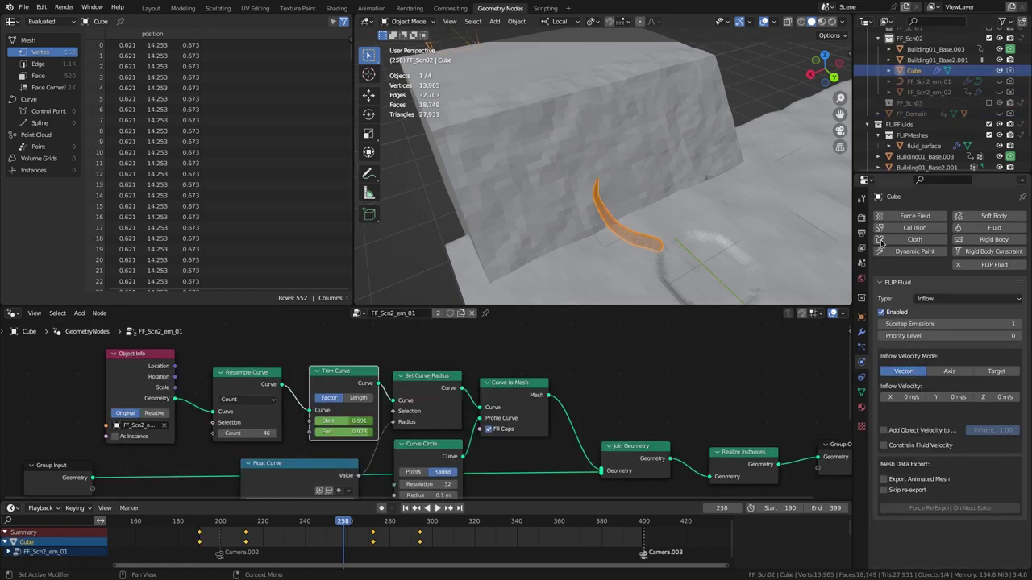
{"action": "left_click", "coordinate": [883, 490]}
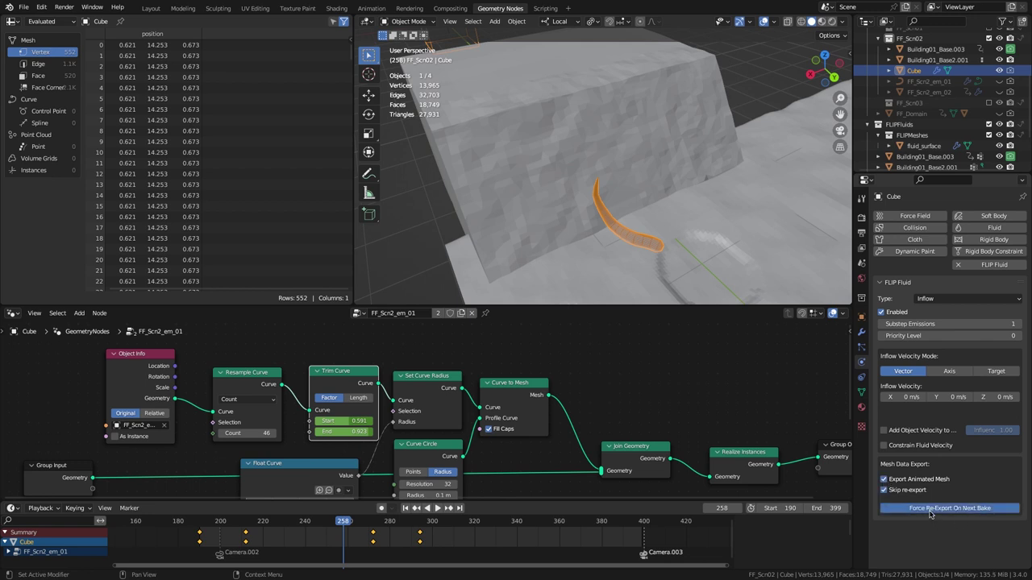
{"action": "left_click", "coordinate": [912, 114]}
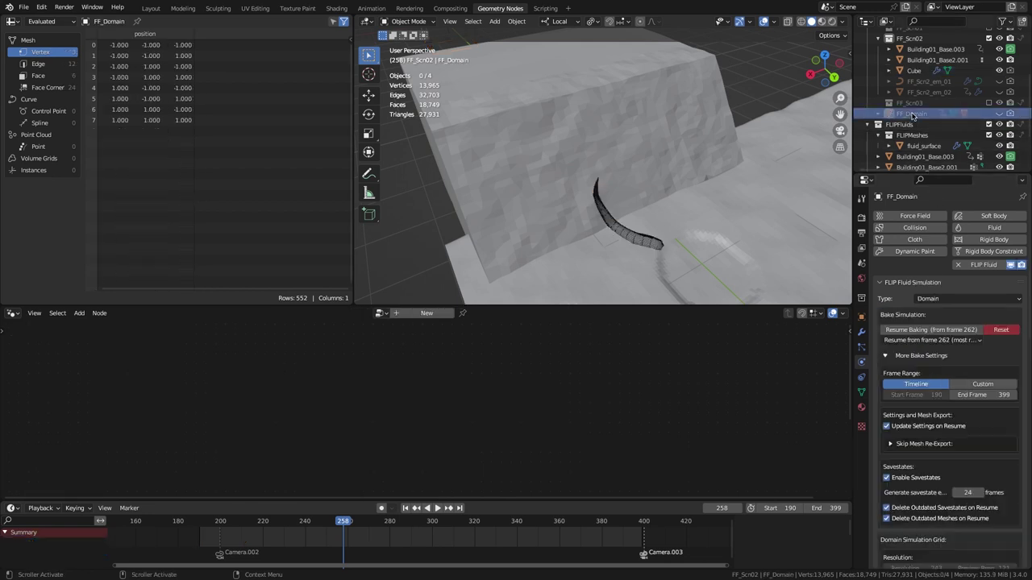
{"action": "left_click", "coordinate": [1000, 332]}
{"action": "left_click", "coordinate": [1001, 335]}
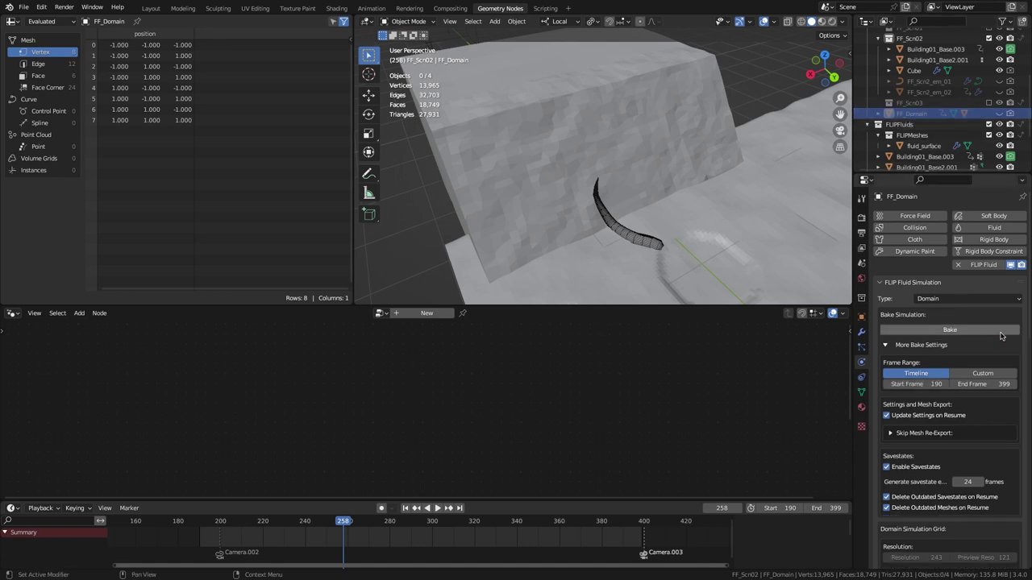
{"action": "left_click", "coordinate": [950, 330]}
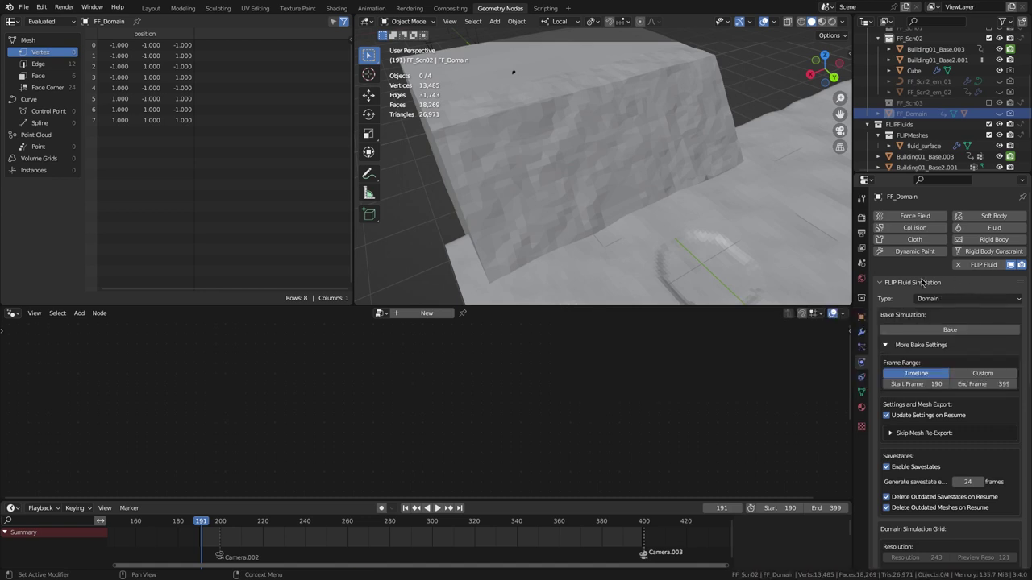
Step: Make sure Disable Changing Topology Warning is enabled in FF_Domain's FLIP Fluid Advanced Settings, and bake the simulation
{"action": "left_click", "coordinate": [887, 283]}
{"action": "left_click", "coordinate": [877, 385]}
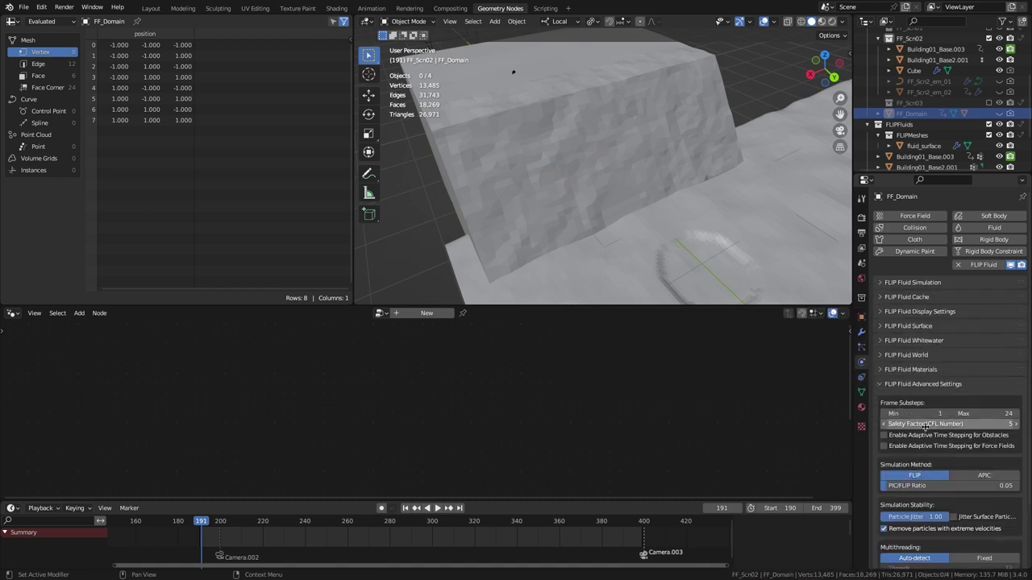
{"action": "scroll", "coordinate": [898, 456], "scroll_direction": "down", "scroll_amount": 3}
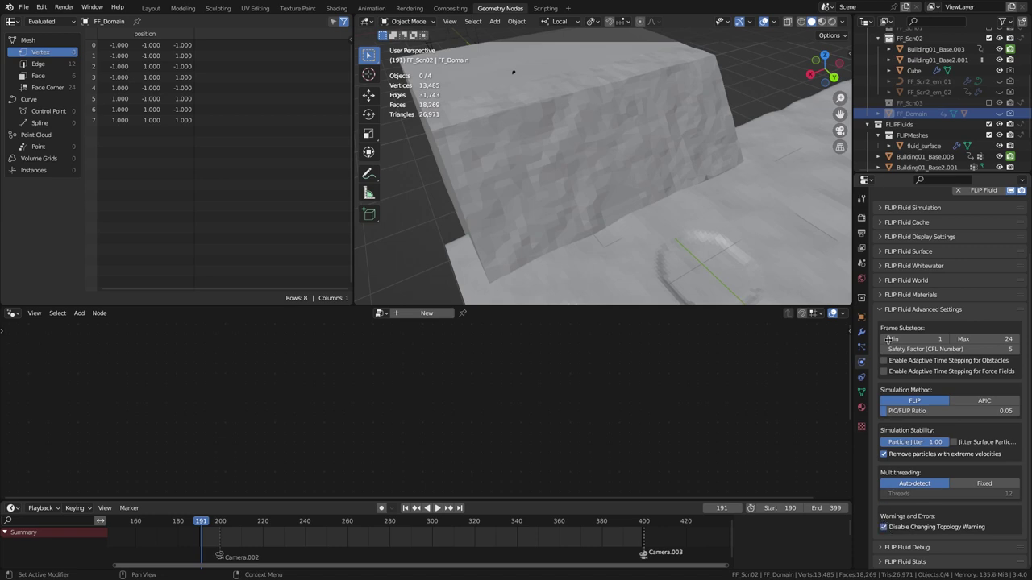
{"action": "left_click", "coordinate": [881, 309]}
{"action": "left_click", "coordinate": [883, 283]}
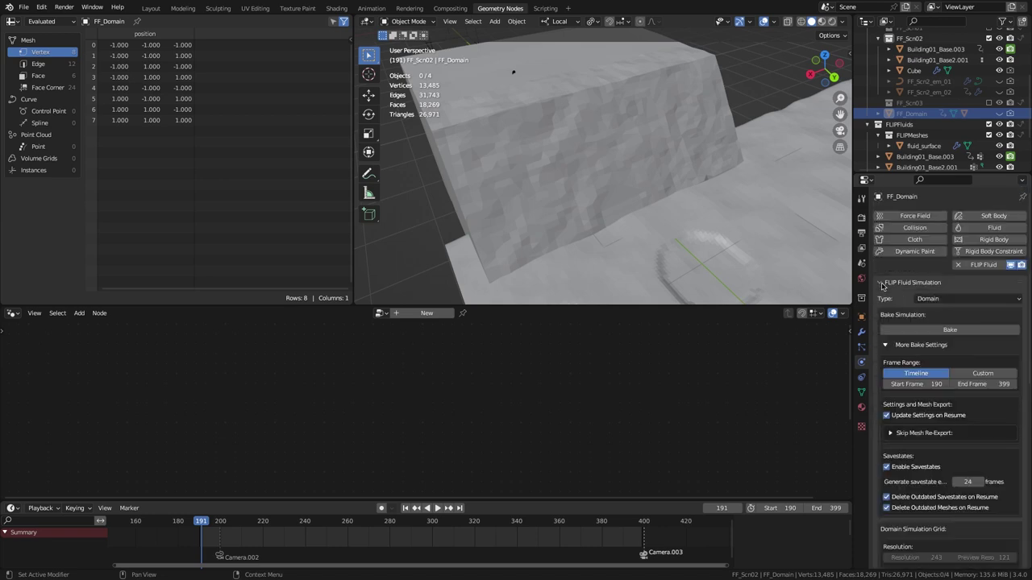
{"action": "left_click", "coordinate": [943, 330]}
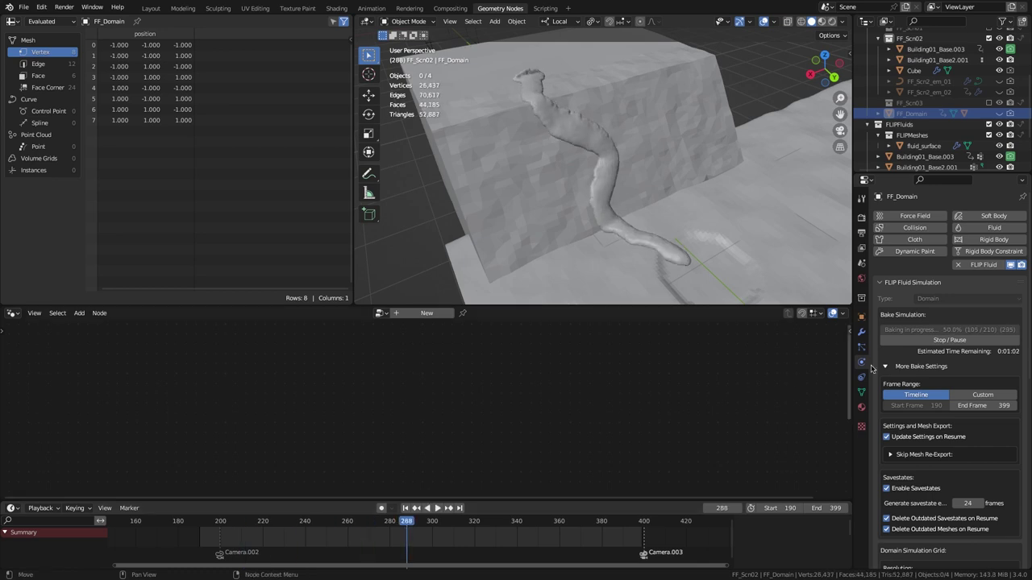
Step: Stop the bake and force the cube's mesh data to re-export on the next bake
{"action": "left_click", "coordinate": [938, 342]}
{"action": "left_click", "coordinate": [934, 73]}
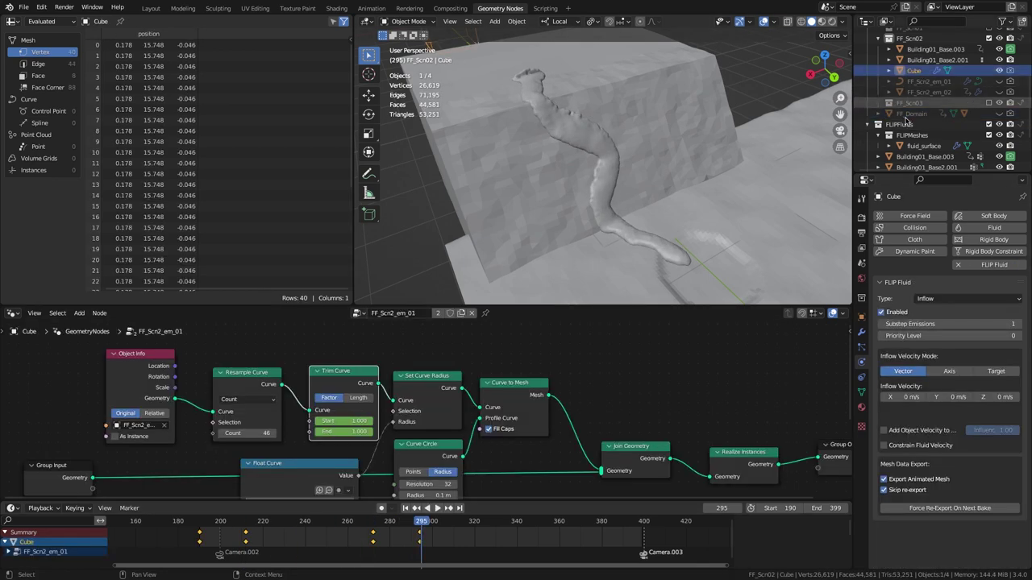
{"action": "left_click", "coordinate": [939, 513]}
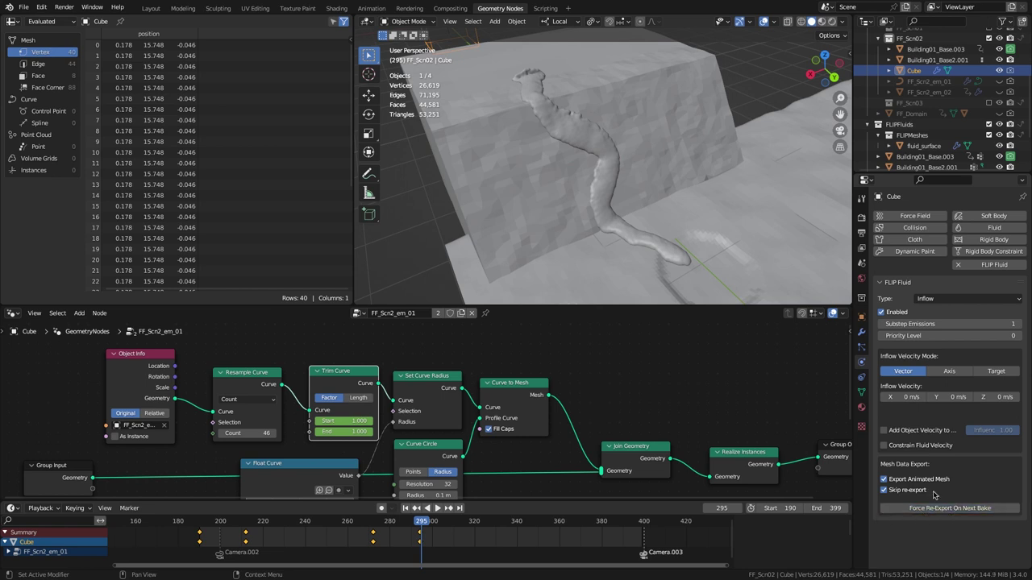
Step: In the Layout workspace, delete FF_Scn2_em_02 and rename the FF_Scn2_em_01 curve as FF_Scn2_fo_01
{"action": "left_click", "coordinate": [151, 8]}
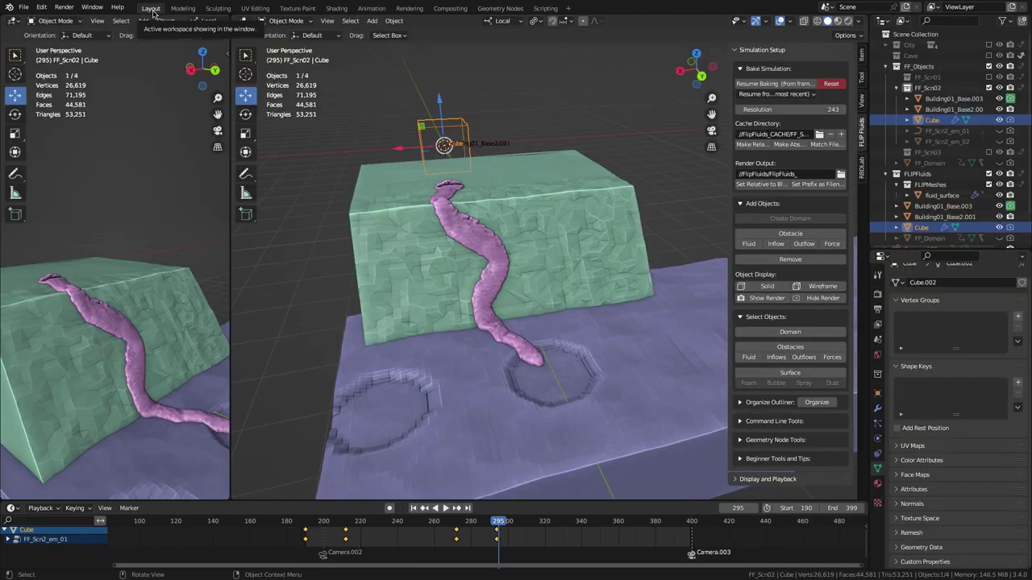
{"action": "left_click", "coordinate": [942, 131]}
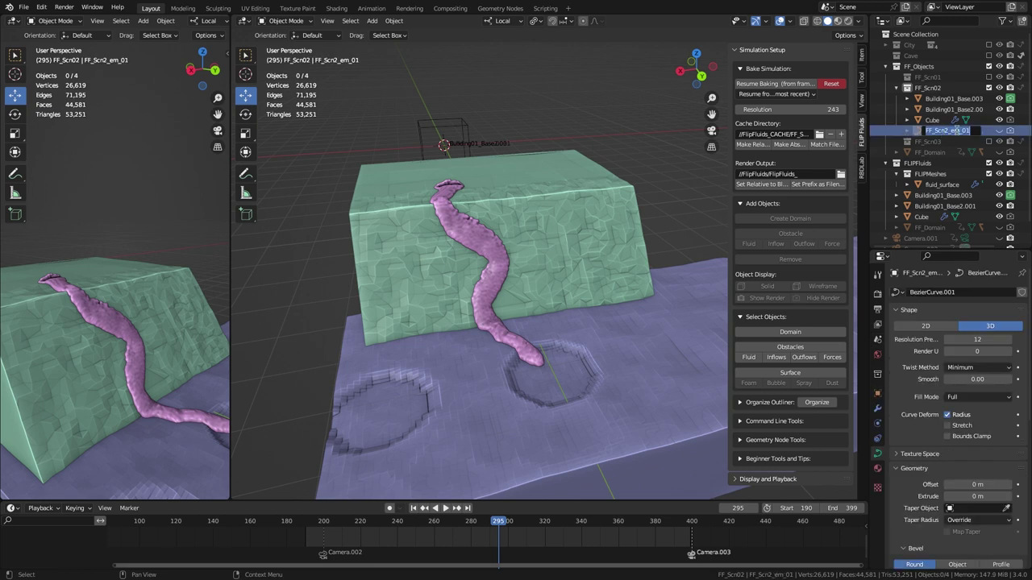
{"action": "key", "text": "Return"}
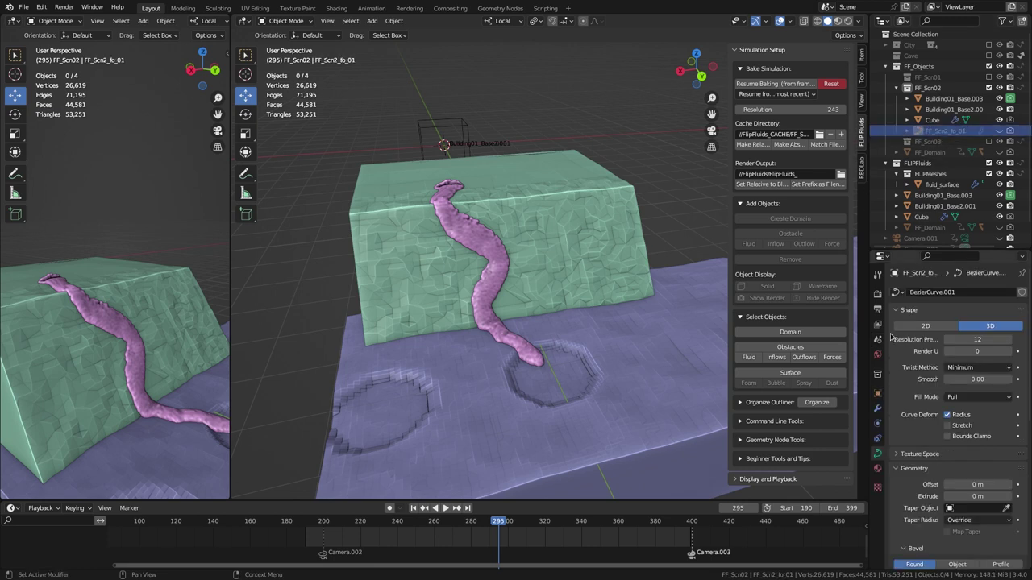
Step: Remove the geometry nodes modifier from FF_Scn2_fo_01 and unhide the curve in the viewport
{"action": "left_click", "coordinate": [878, 408]}
{"action": "left_click", "coordinate": [1005, 310]}
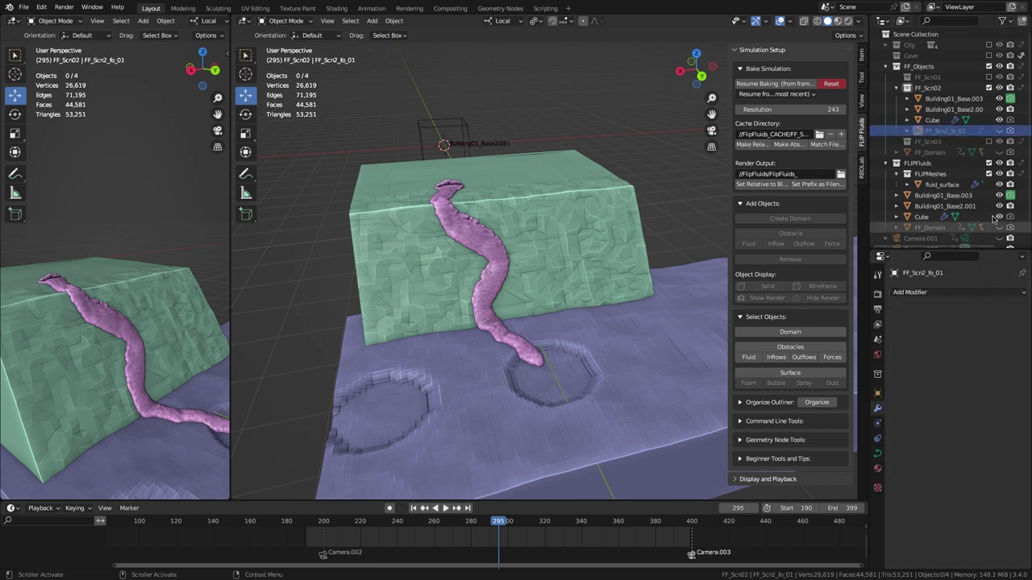
{"action": "left_click", "coordinate": [1000, 131]}
Step: Make FF_Scn2_fo_01 a FLIP Fluid Force Field using the Curve Guide Force mode
{"action": "left_click", "coordinate": [879, 423]}
{"action": "left_click", "coordinate": [996, 318]}
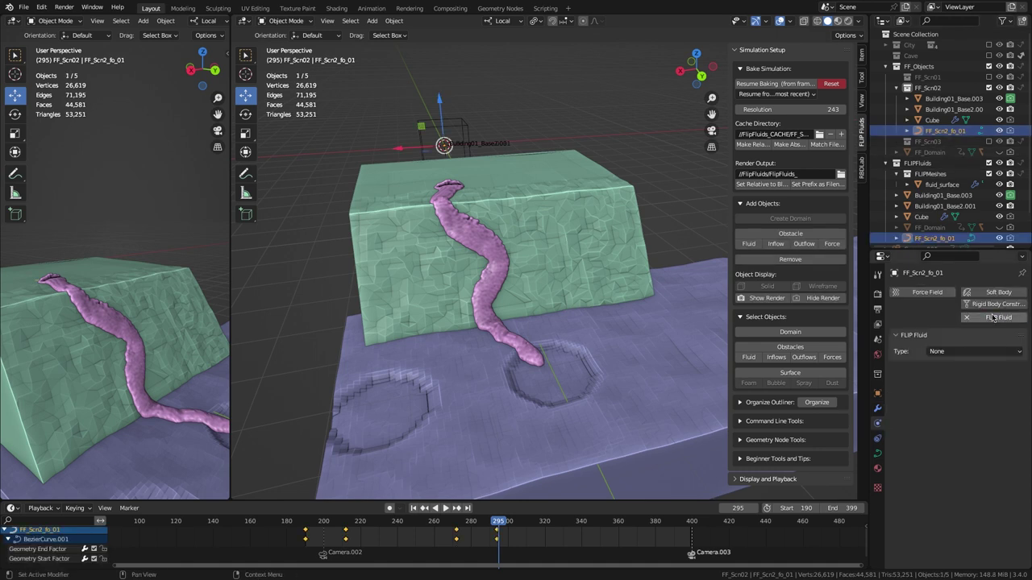
{"action": "left_click", "coordinate": [974, 351]}
{"action": "left_click", "coordinate": [946, 435]}
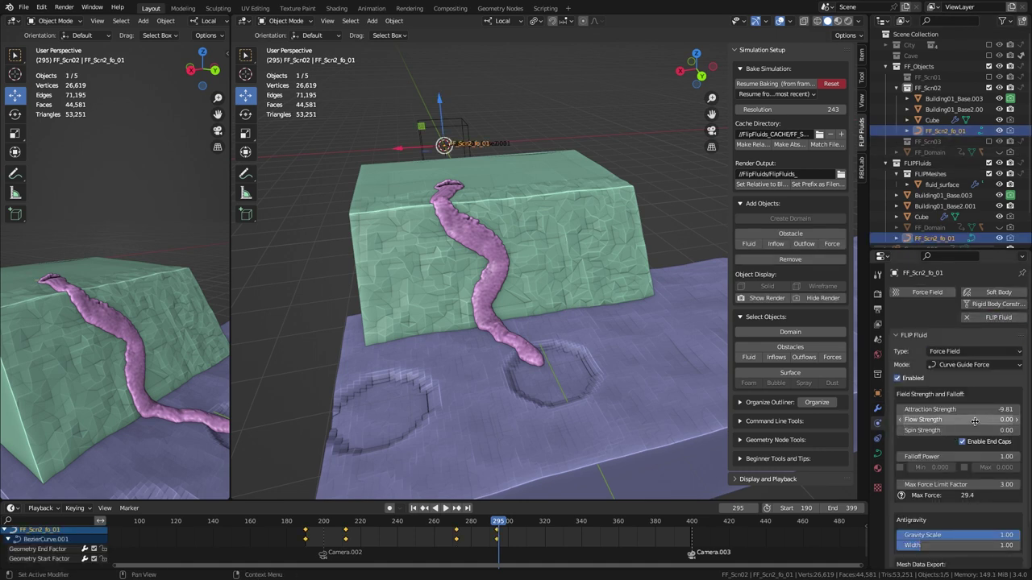
Step: Set the Curve Guide Force's Flow Strength to 8, rebake the simulation from scratch, and preview the flow along the curve
{"action": "left_click", "coordinate": [1002, 419]}
{"action": "type", "text": "8"}
{"action": "key", "text": "Return"}
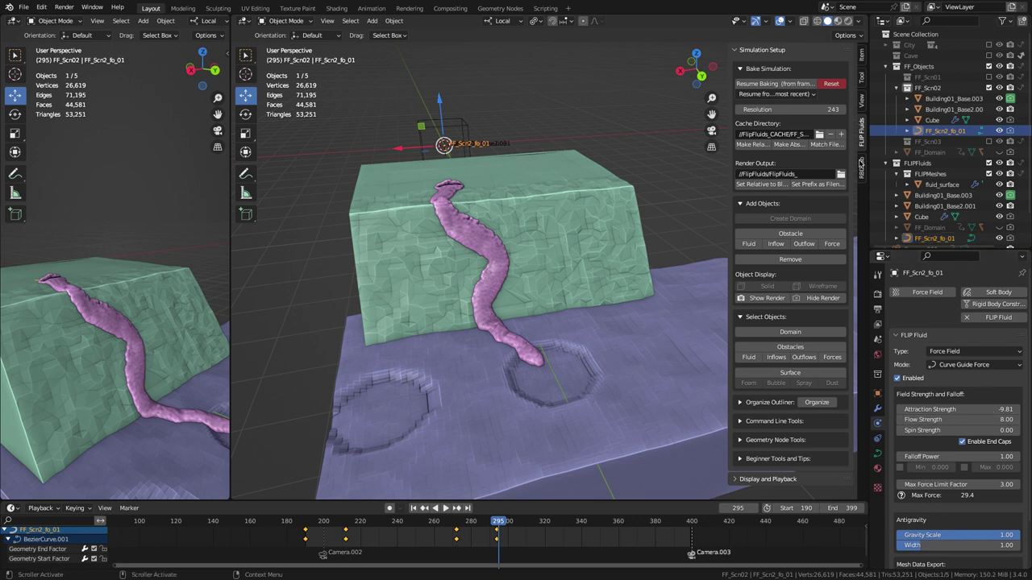
{"action": "left_click", "coordinate": [832, 84]}
{"action": "left_click", "coordinate": [831, 85]}
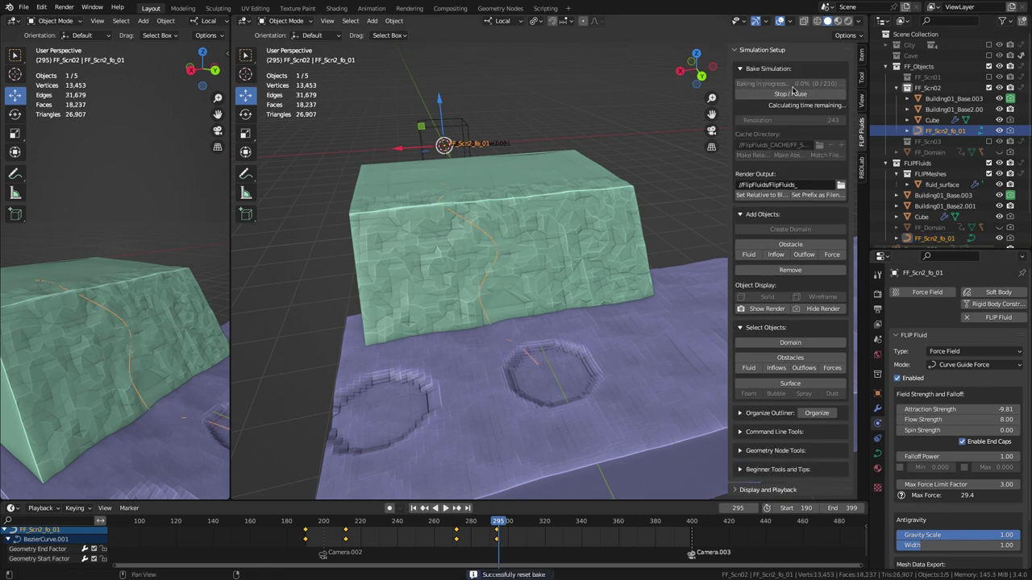
{"action": "left_click", "coordinate": [345, 522]}
{"action": "left_click_drag", "start_coordinate": [345, 523], "coordinate": [438, 523]}
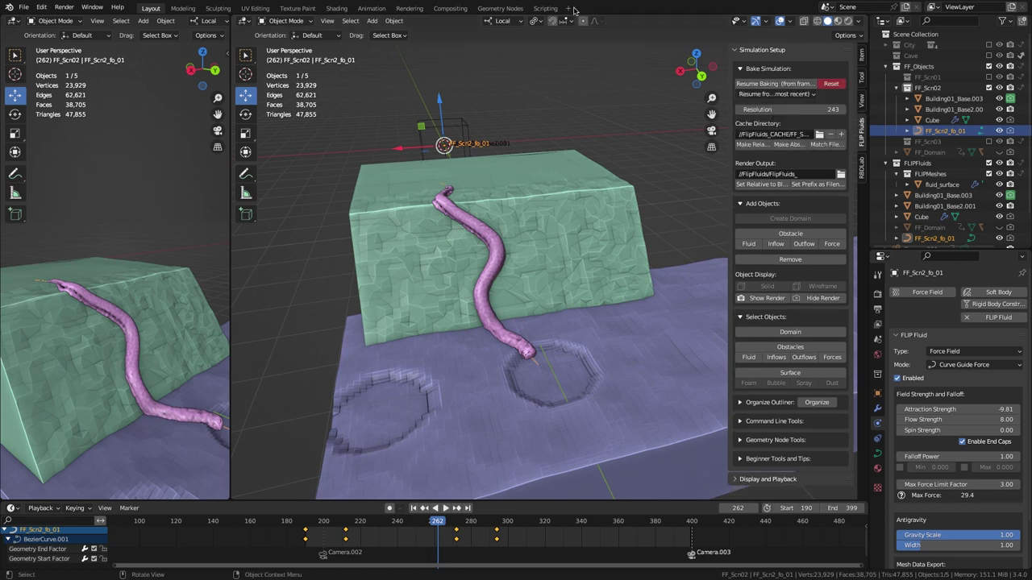
Step: In the Geometry Nodes workspace, remove the Realize Instances node from the Cube's node tree while keeping the link intact
{"action": "left_click", "coordinate": [508, 10]}
{"action": "left_click", "coordinate": [657, 240]}
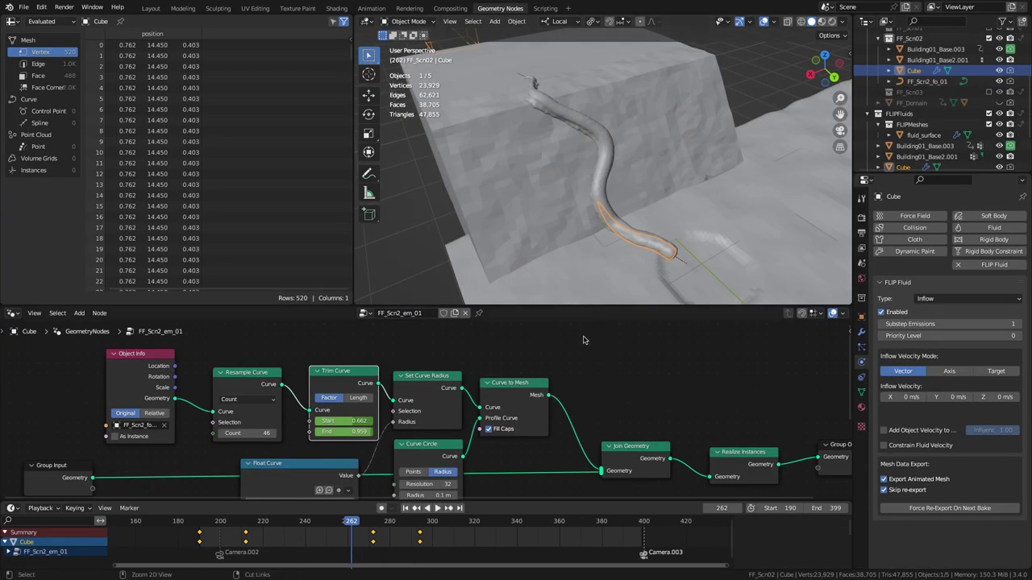
{"action": "mouse_move", "coordinate": [583, 344]}
{"action": "middle_mouse_down", "text": "ctrl"}
{"action": "mouse_move", "coordinate": [578, 377]}
{"action": "mouse_move", "coordinate": [577, 350]}
{"action": "middle_mouse_up", "text": "ctrl"}
{"action": "left_click", "coordinate": [643, 391]}
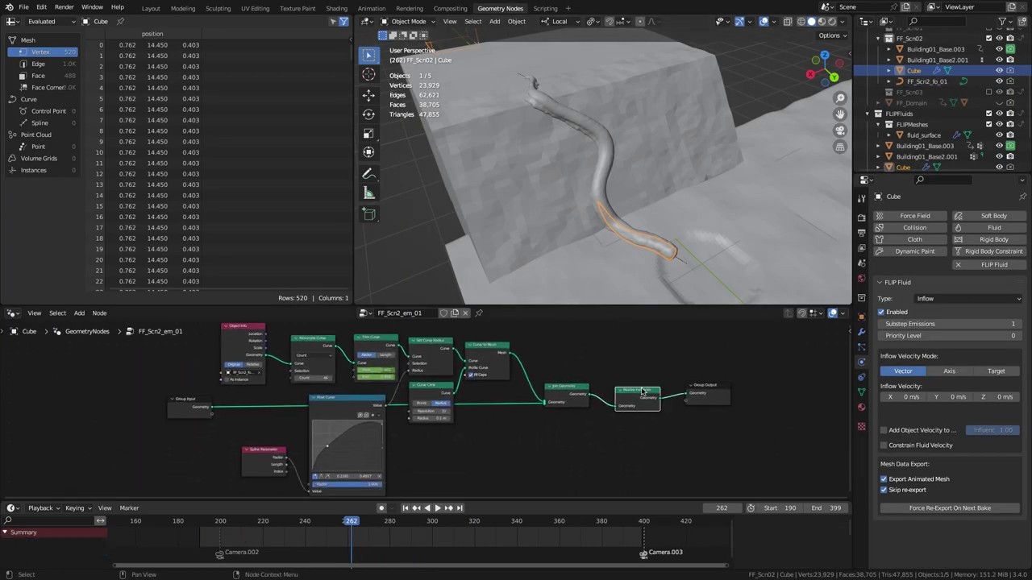
{"action": "key", "text": "ctrl+x"}
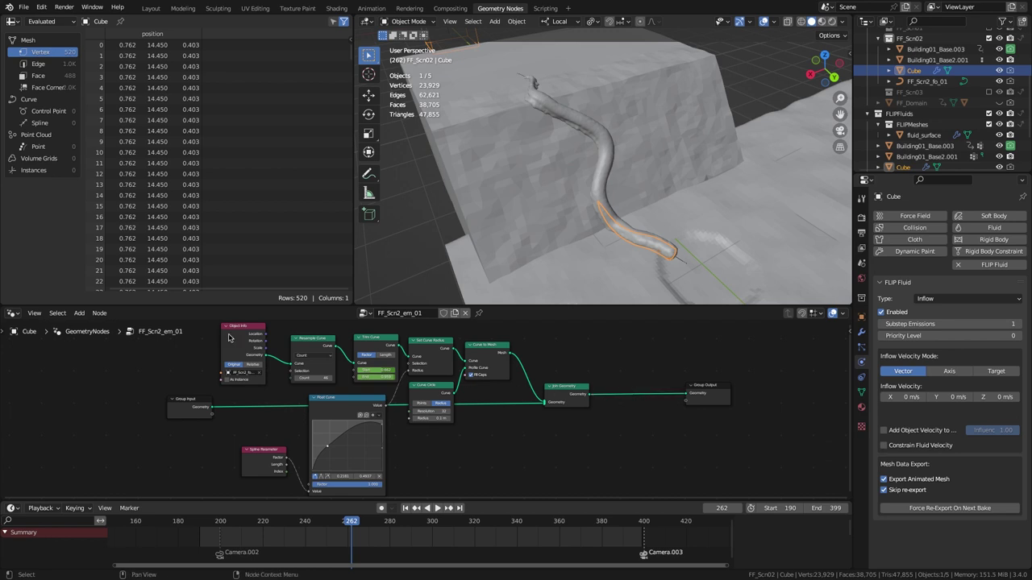
Step: Duplicate the emitter nodes from Object Info through Join Geometry above the originals and combine the copies into a node group
{"action": "middle_click_drag", "start_coordinate": [226, 337], "coordinate": [283, 336]}
{"action": "left_click_drag", "start_coordinate": [269, 328], "coordinate": [661, 487]}
{"action": "key", "text": "shift+d"}
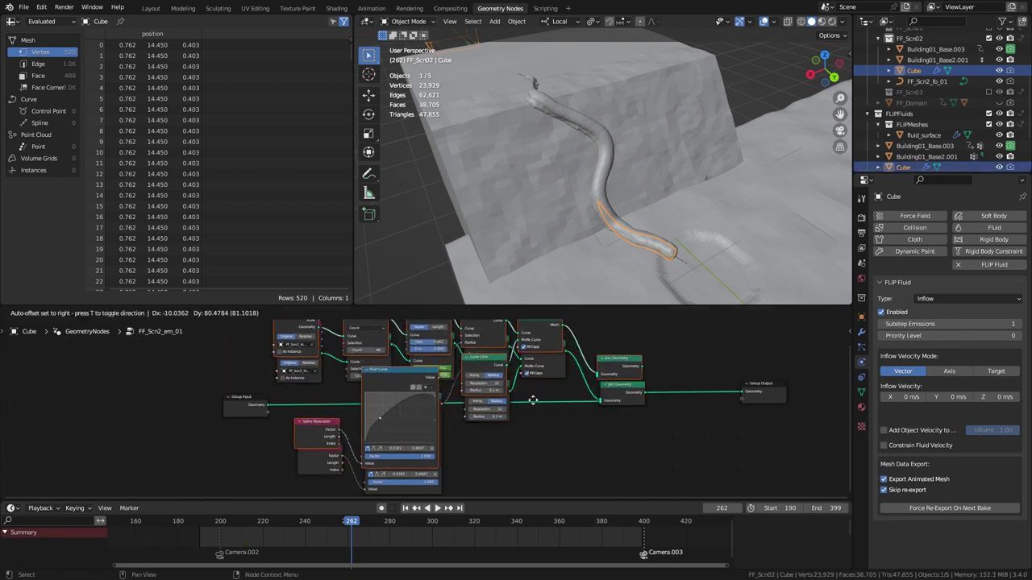
{"action": "left_click", "coordinate": [518, 390]}
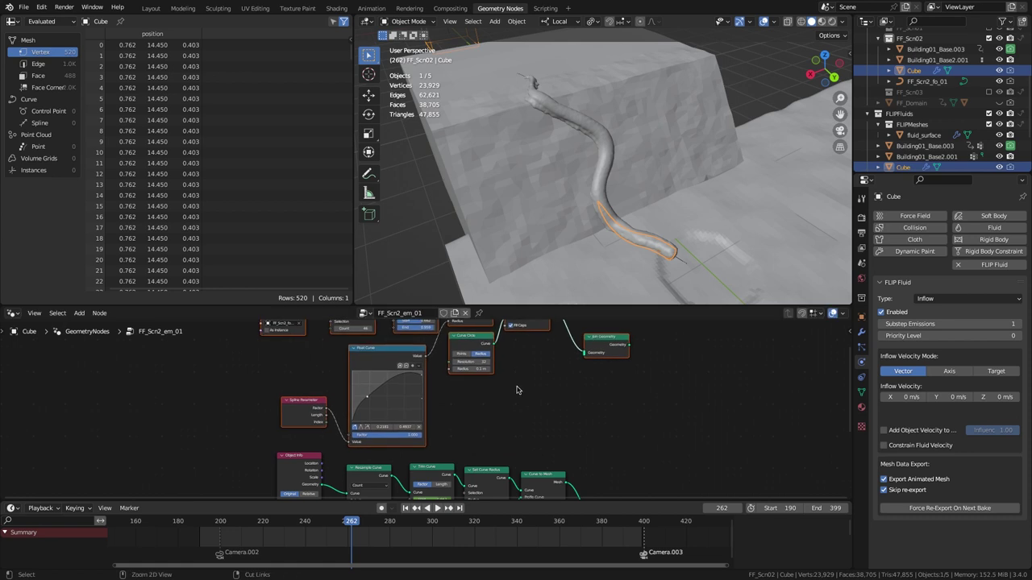
{"action": "key", "text": "ctrl+g"}
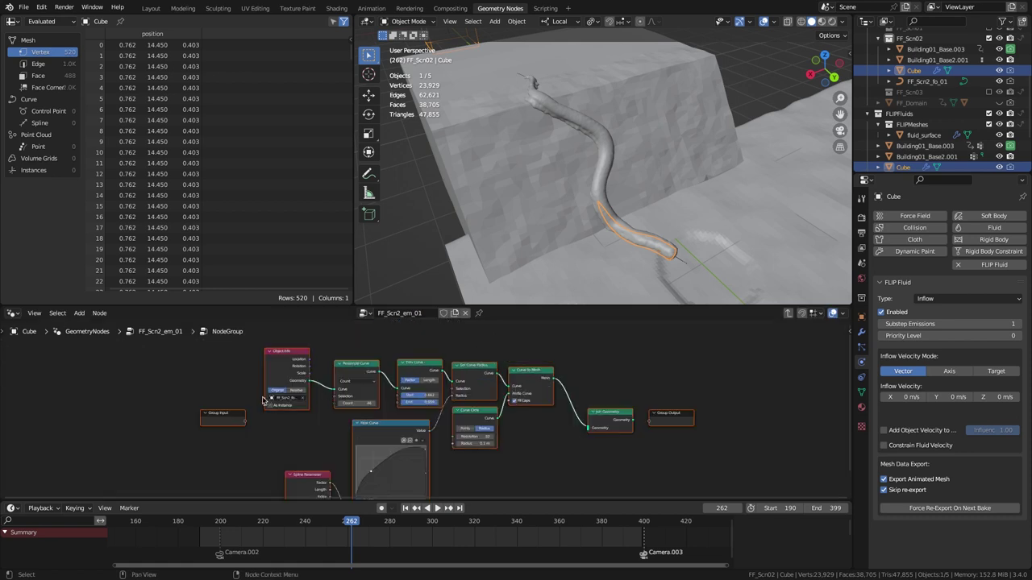
Step: Expose the Object, Resample Curve Count and Curve Circle Resolution as group inputs, naming the latter two Resolution 1 and Resolution 2
{"action": "left_click_drag", "start_coordinate": [267, 399], "coordinate": [247, 425]}
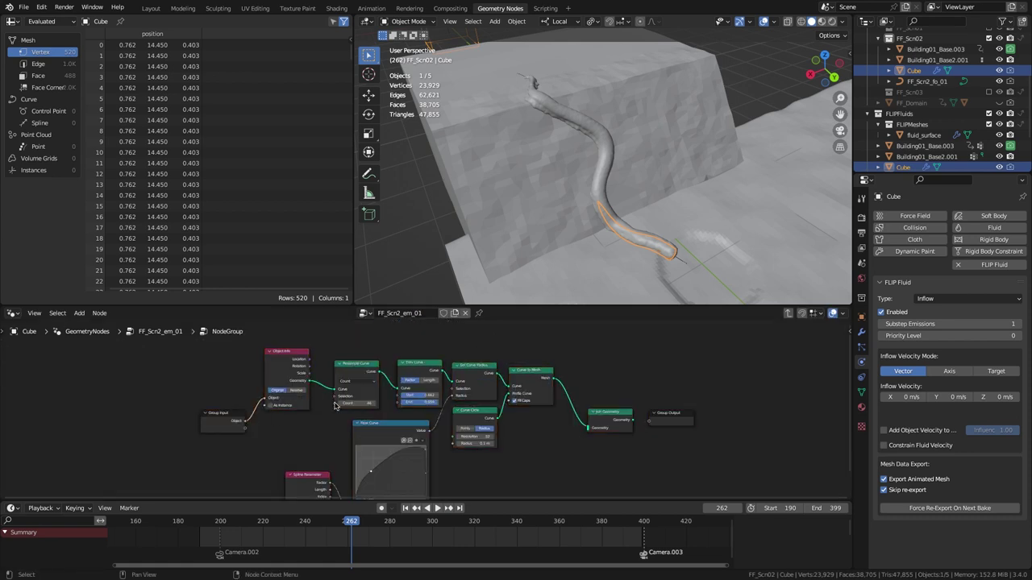
{"action": "left_click_drag", "start_coordinate": [335, 406], "coordinate": [247, 431]}
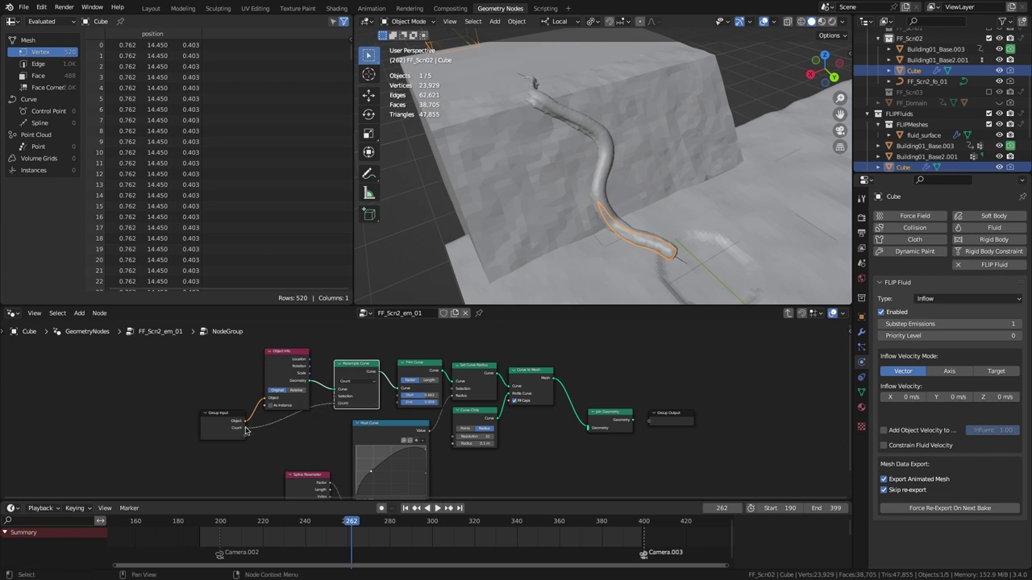
{"action": "left_click", "coordinate": [848, 331]}
{"action": "left_click", "coordinate": [767, 359]}
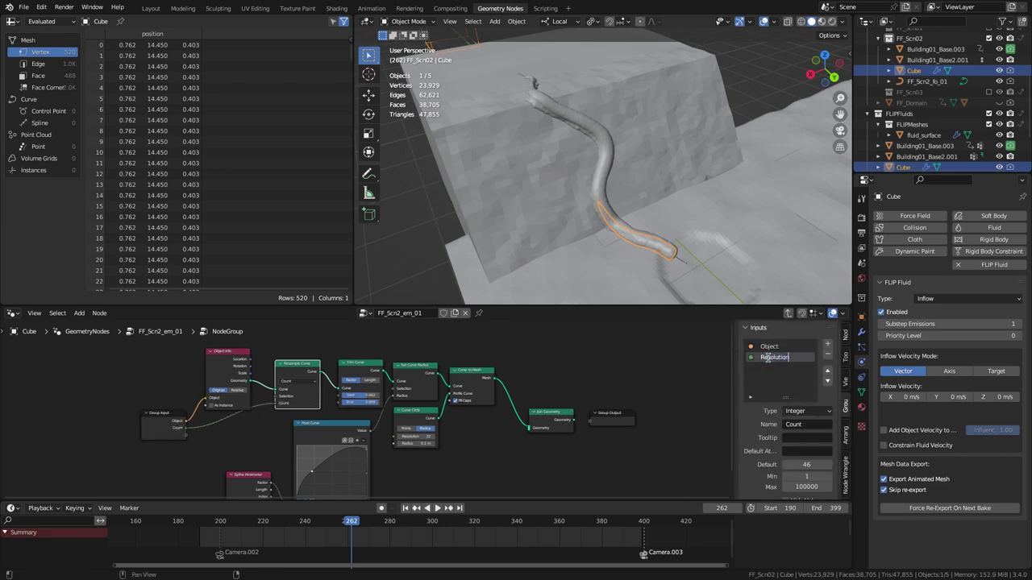
{"action": "left_click", "coordinate": [430, 433]}
{"action": "left_click_drag", "start_coordinate": [394, 437], "coordinate": [302, 438]}
{"action": "left_click_drag", "start_coordinate": [195, 434], "coordinate": [187, 436]}
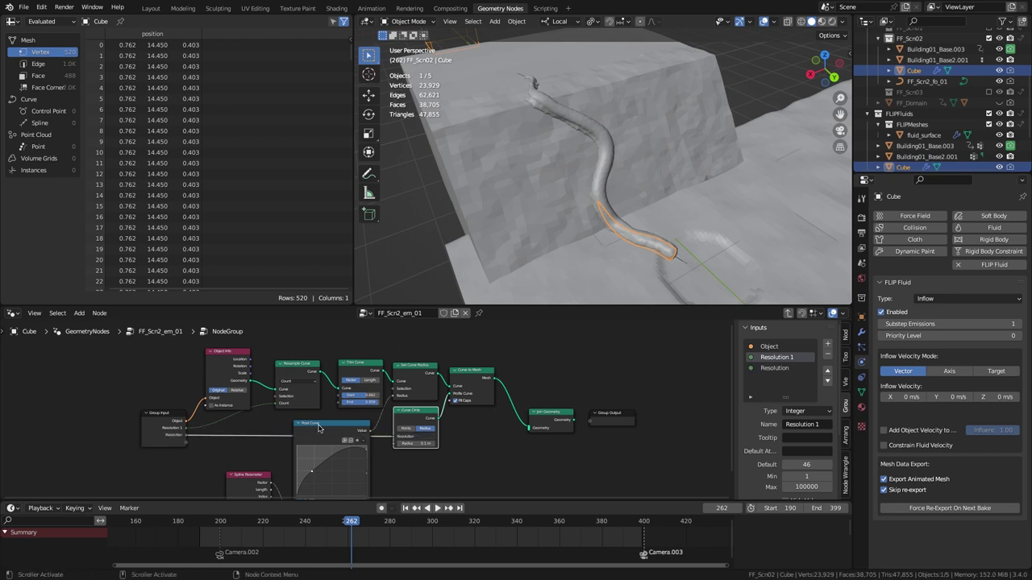
{"action": "double_click", "coordinate": [800, 369]}
Step: Expose the Curve Circle's Radius as a group input named Scale, and the Trim Curve's Start and End as further inputs
{"action": "left_click_drag", "start_coordinate": [395, 443], "coordinate": [187, 444]}
{"action": "double_click", "coordinate": [769, 379]}
{"action": "type", "text": "Scale"}
{"action": "key", "text": "Return"}
{"action": "left_click_drag", "start_coordinate": [339, 396], "coordinate": [187, 449]}
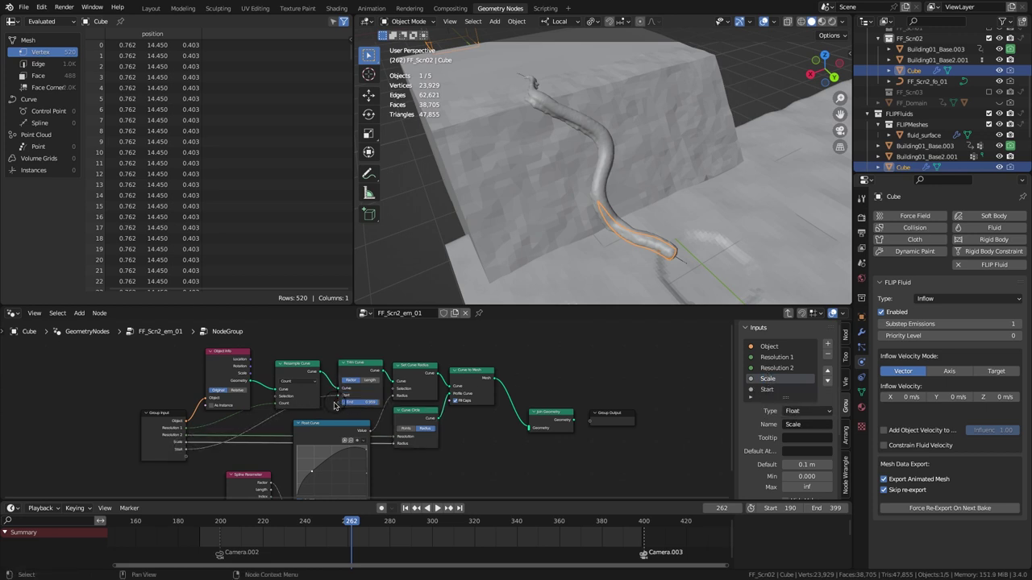
Step: Replace the group's Join Geometry node with a Switch node before the output and expose its Switch value as a group input
{"action": "key", "text": "shift+a"}
{"action": "type", "text": "sw"}
{"action": "left_click", "coordinate": [549, 394]}
{"action": "left_click", "coordinate": [528, 389]}
{"action": "left_click_drag", "start_coordinate": [520, 399], "coordinate": [187, 464]}
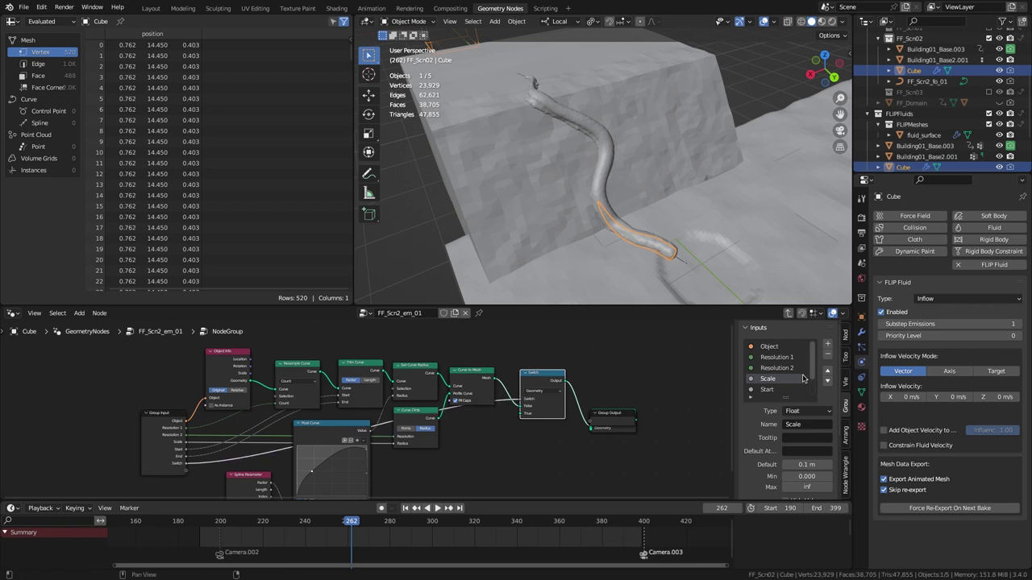
{"action": "left_click_drag", "start_coordinate": [812, 373], "coordinate": [812, 382]}
Step: Exit the node group, rename it FF_Emitter_01, and place it near the original nodes
{"action": "key", "text": "Tab"}
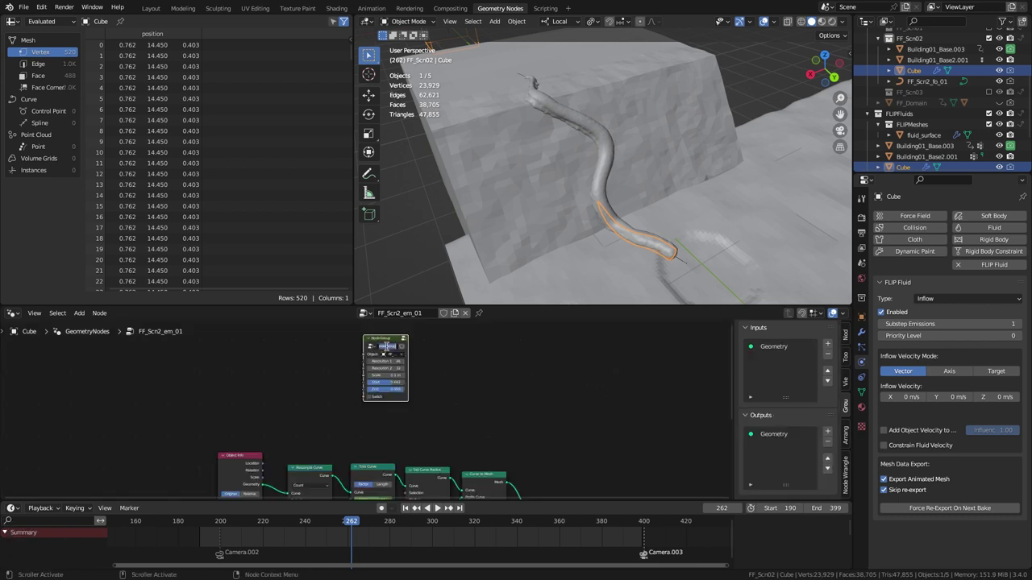
{"action": "type", "text": "FF_Emitter_01"}
{"action": "key", "text": "Return"}
{"action": "left_click_drag", "start_coordinate": [405, 350], "coordinate": [396, 398]}
{"action": "middle_click_drag", "start_coordinate": [441, 412], "coordinate": [447, 341]}
Step: Keyframe FF_Emitter_01's End at 0 on frame 190 and its Start at 0 on about frame 212
{"action": "left_click", "coordinate": [382, 399]}
{"action": "left_click", "coordinate": [200, 520]}
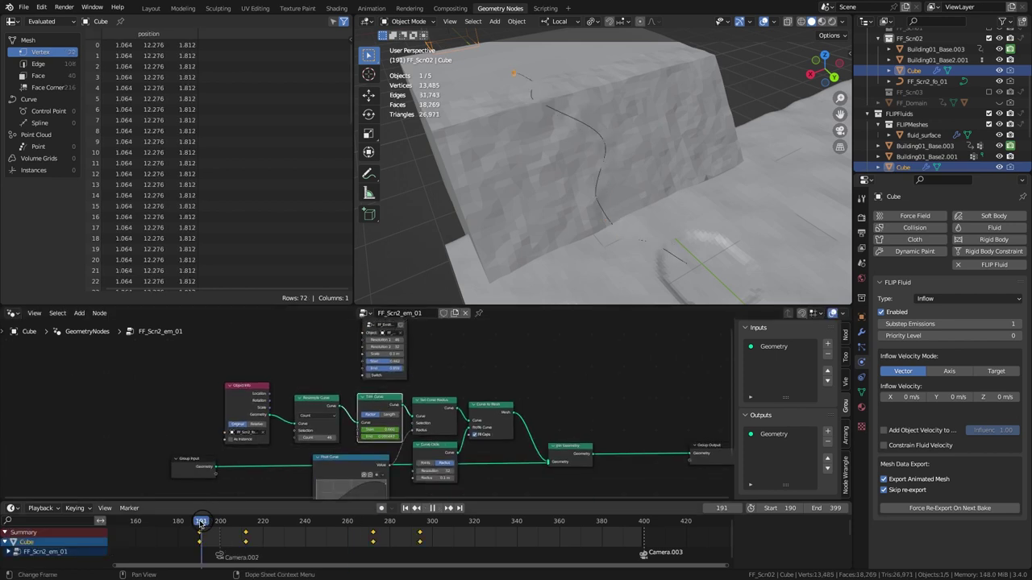
{"action": "left_click", "coordinate": [389, 362]}
{"action": "type", "text": "0"}
{"action": "key", "text": "Tab"}
{"action": "type", "text": "0"}
{"action": "key", "text": "Return"}
{"action": "key", "text": "i"}
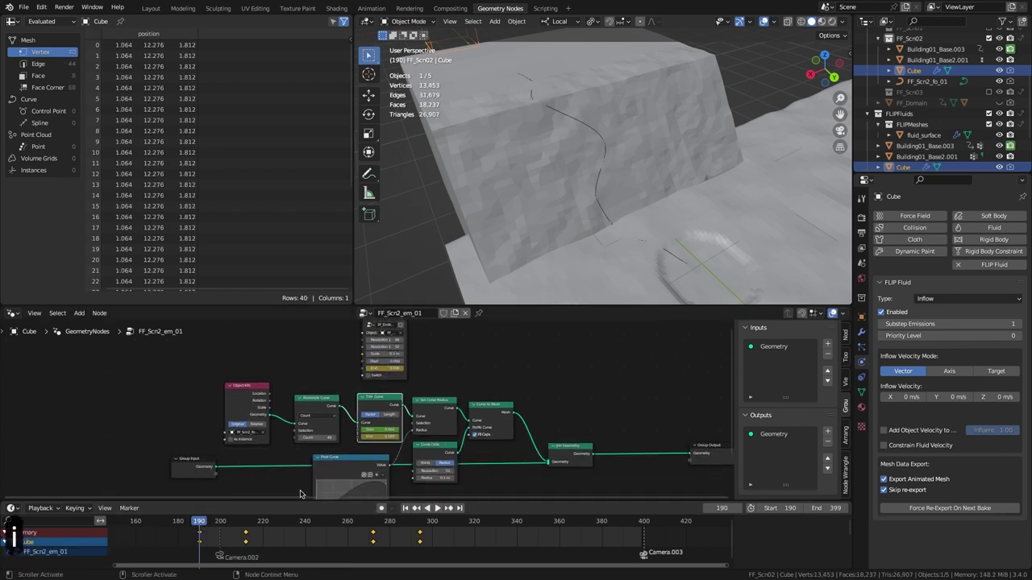
{"action": "left_click", "coordinate": [246, 523]}
{"action": "key", "text": "i"}
Step: Keyframe FF_Emitter_01's End at 1 on about frame 272 and its Start on frame 294, and change the keyframes' handle type
{"action": "left_click", "coordinate": [373, 522]}
{"action": "left_click", "coordinate": [387, 370]}
{"action": "type", "text": "1"}
{"action": "key", "text": "Return"}
{"action": "key", "text": "i"}
{"action": "left_click", "coordinate": [419, 521]}
{"action": "right_click", "coordinate": [418, 528]}
{"action": "mouse_move", "coordinate": [413, 482]}
{"action": "left_click", "coordinate": [467, 502]}
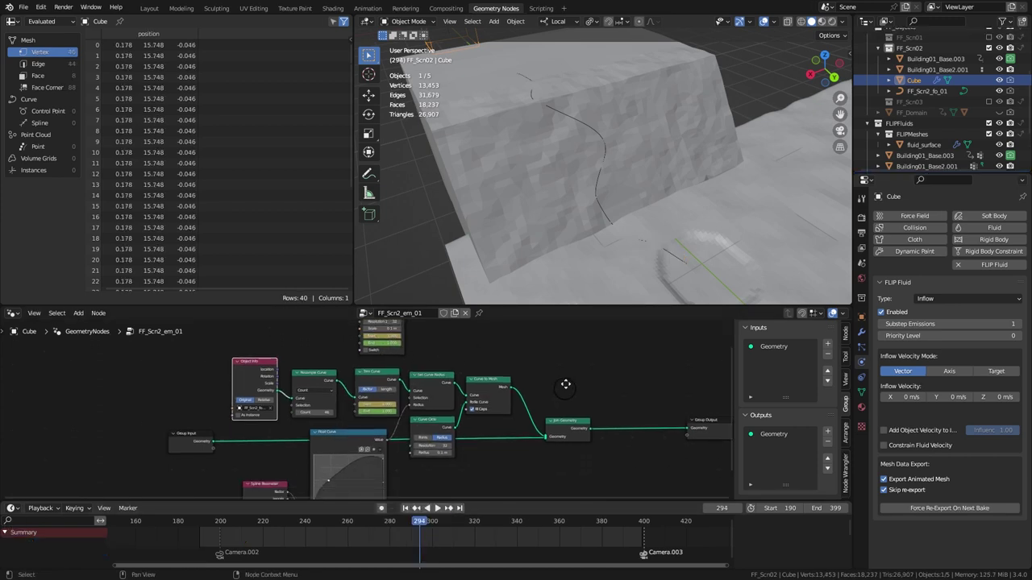
Step: Delete the original ungrouped emitter nodes and the Group Input node, keeping Join Geometry and the Group Output
{"action": "middle_click_drag", "start_coordinate": [567, 385], "coordinate": [567, 365]}
{"action": "left_click_drag", "start_coordinate": [226, 357], "coordinate": [526, 478]}
{"action": "key", "text": "Delete"}
{"action": "left_click", "coordinate": [205, 417]}
{"action": "key", "text": "Delete"}
{"action": "middle_click_drag", "start_coordinate": [397, 398], "coordinate": [410, 518]}
Step: Connect the Switch to the group output inside FF_Emitter_01 and link the group's output to Join Geometry
{"action": "left_click_drag", "start_coordinate": [399, 394], "coordinate": [469, 536]}
{"action": "middle_click_drag", "start_coordinate": [503, 464], "coordinate": [364, 288]}
{"action": "left_click_drag", "start_coordinate": [338, 363], "coordinate": [362, 348]}
{"action": "key", "text": "Tab"}
{"action": "mouse_move", "coordinate": [603, 415]}
{"action": "left_mouse_down"}
{"action": "mouse_move", "coordinate": [604, 393]}
{"action": "mouse_move", "coordinate": [596, 397]}
{"action": "left_mouse_up"}
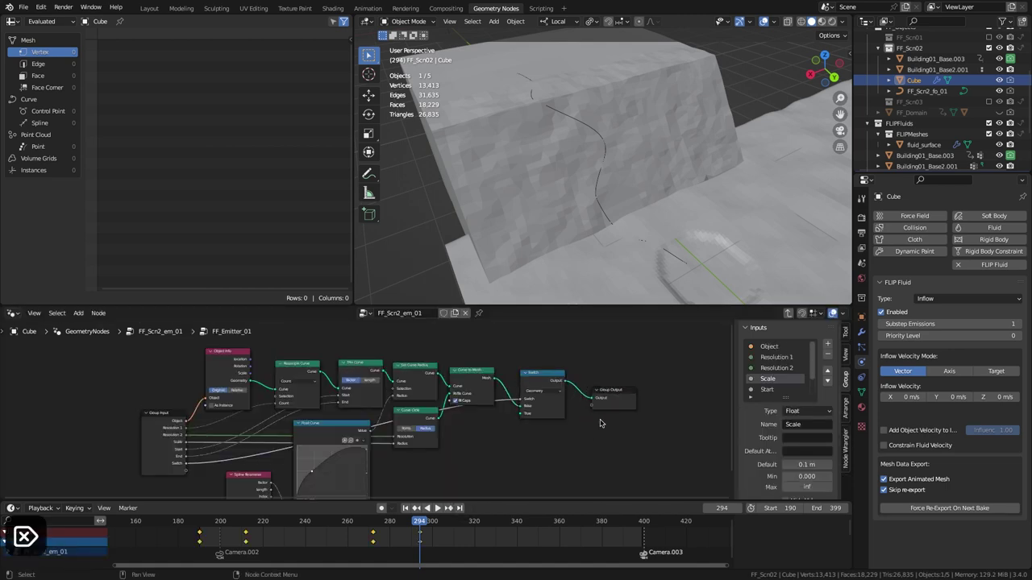
{"action": "key", "text": "Tab"}
{"action": "left_click_drag", "start_coordinate": [368, 355], "coordinate": [421, 366]}
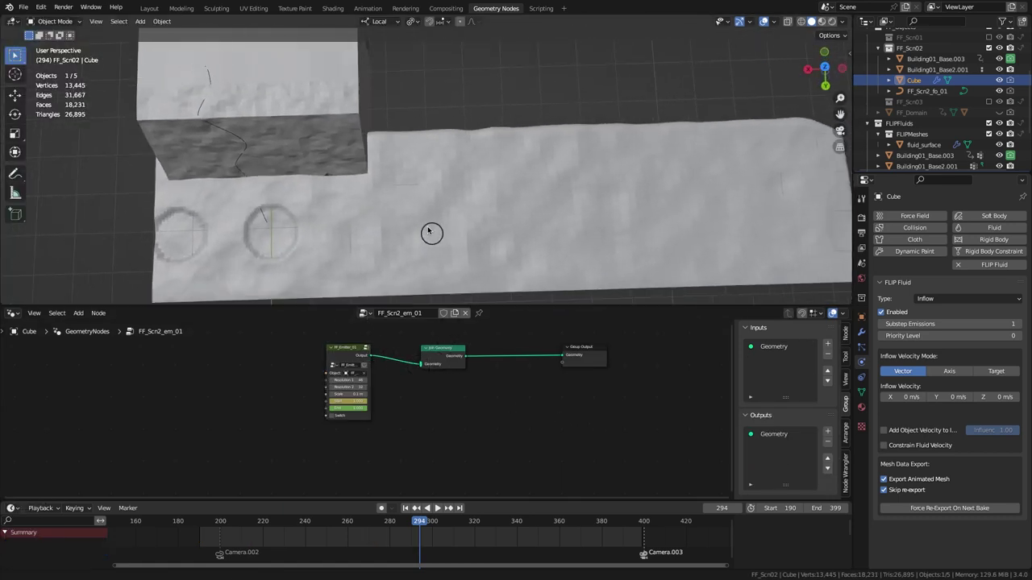
Step: Add a Bezier curve, delete its default points, and draw a winding path over the ground from the round crater to the far edge
{"action": "key", "text": "shift+a"}
{"action": "left_click", "coordinate": [390, 237]}
{"action": "key", "text": "Tab"}
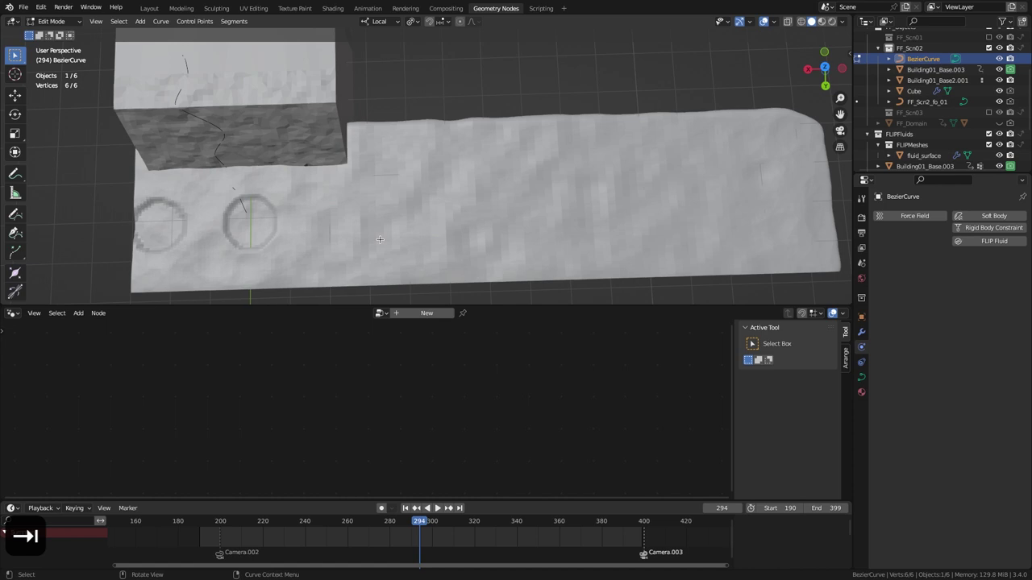
{"action": "key", "text": "x"}
{"action": "left_click", "coordinate": [377, 243]}
{"action": "left_click", "coordinate": [15, 215]}
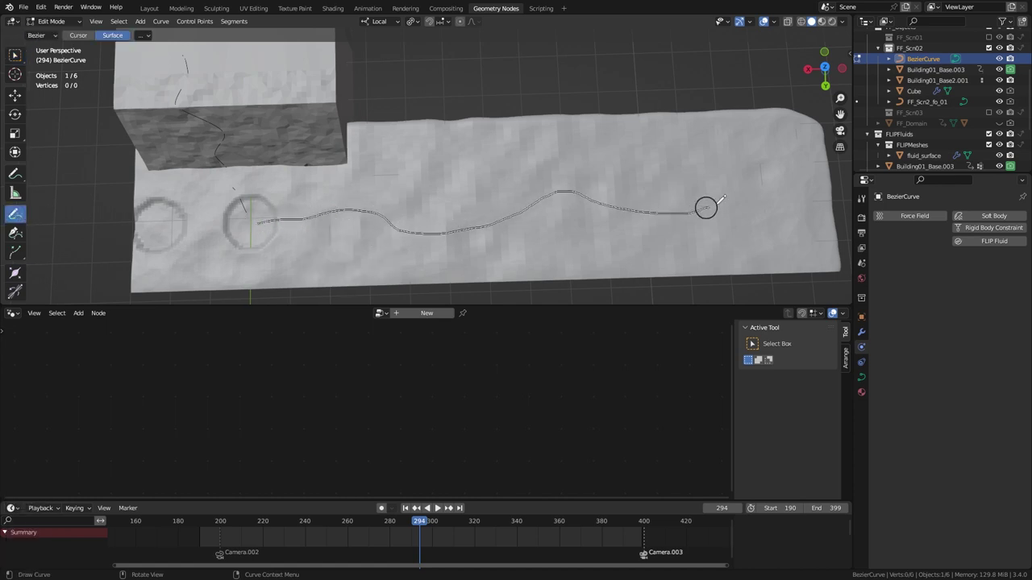
{"action": "left_click_drag", "start_coordinate": [723, 202], "coordinate": [827, 192]}
{"action": "key", "text": "Tab"}
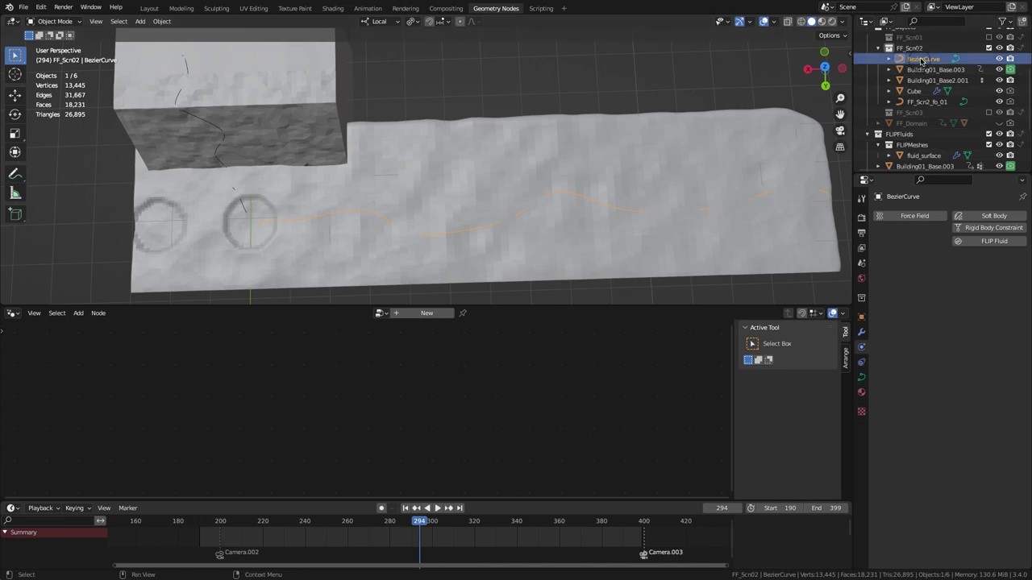
Step: Rename the newly drawn ground curve as FF_Scn2_fo_02
{"action": "scroll", "coordinate": [920, 62], "scroll_direction": "up", "scroll_amount": 2}
{"action": "type", "text": "FF_Scn2_fo_02"}
{"action": "key", "text": "Return"}
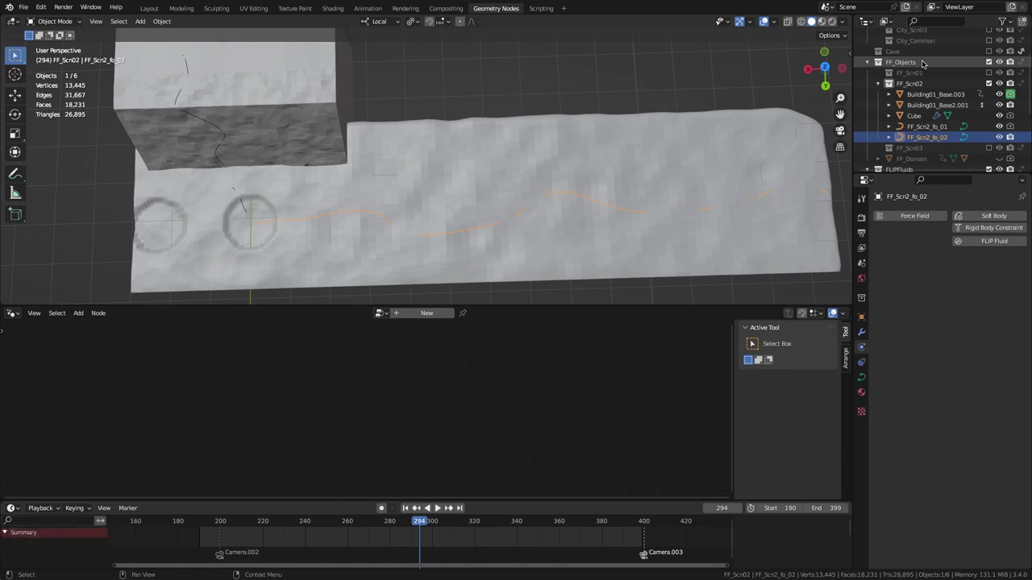
Step: Make FF_Scn2_fo_02 a FLIP Fluid Force Field in Curve Guide Force mode with a Flow Strength of 8
{"action": "left_click", "coordinate": [991, 243]}
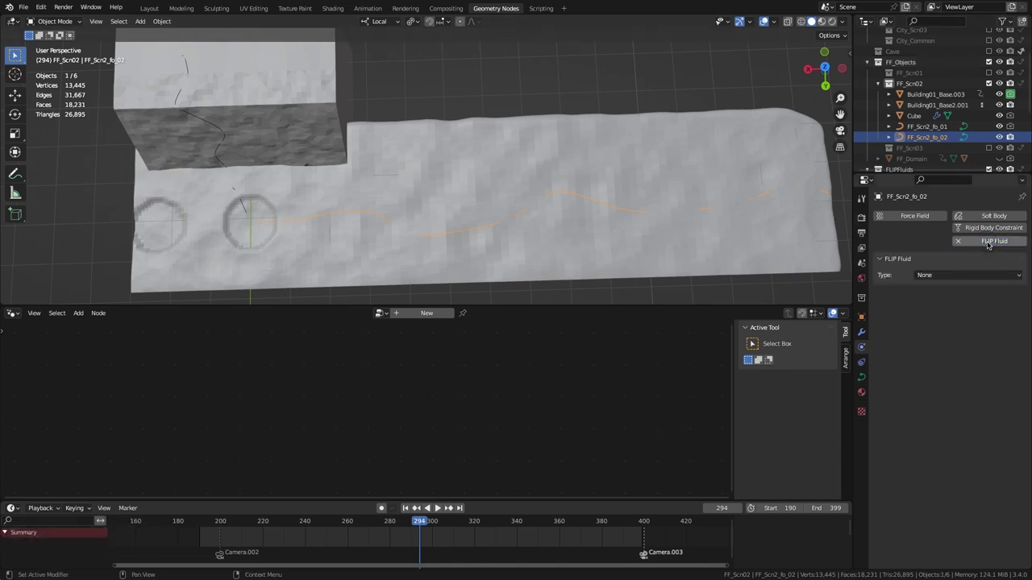
{"action": "left_click", "coordinate": [955, 276]}
{"action": "left_click", "coordinate": [933, 358]}
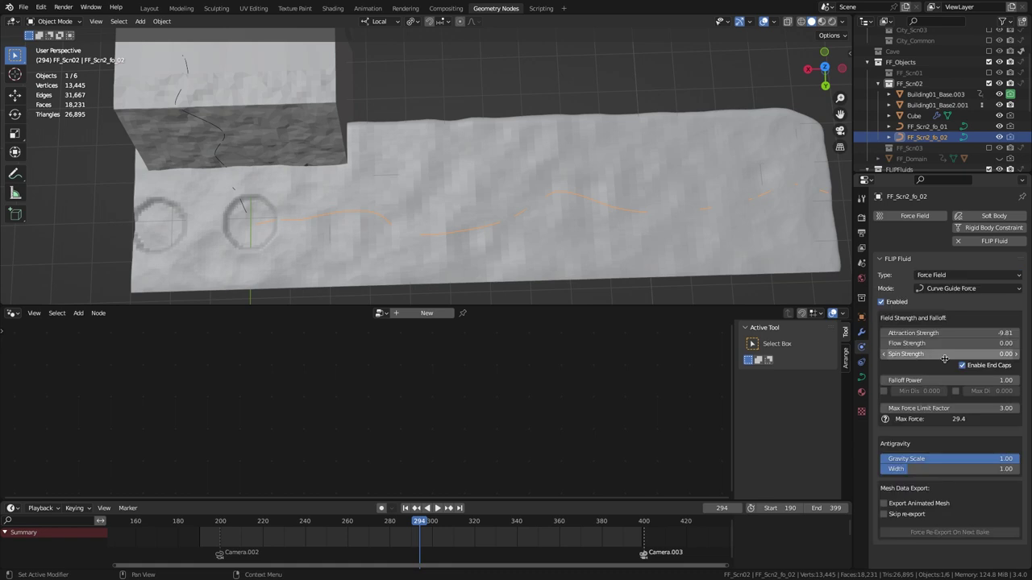
{"action": "type", "text": "8"}
{"action": "key", "text": "Return"}
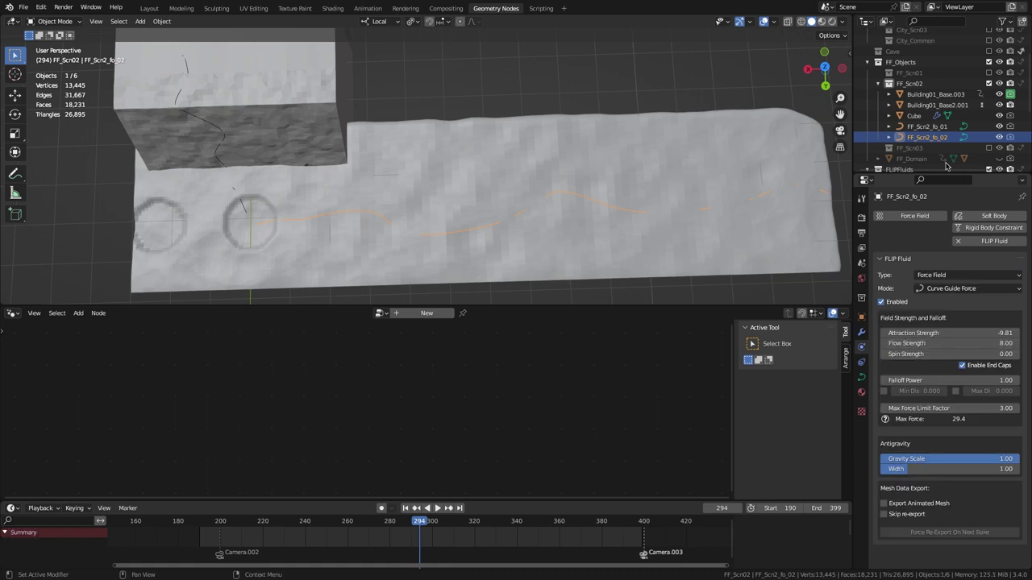
Step: Rename the Cube inflow object as FF_Scn2_em_01
{"action": "double_click", "coordinate": [916, 117]}
{"action": "scroll", "coordinate": [918, 115], "scroll_direction": "down", "scroll_amount": 1}
{"action": "type", "text": "FF_Scn2_em_01"}
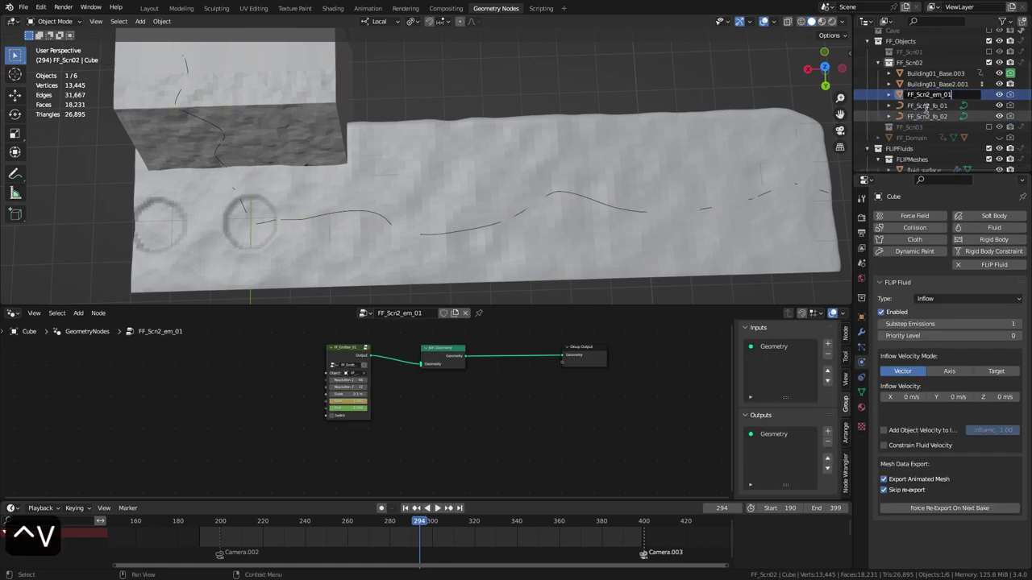
{"action": "key", "text": "Return"}
Step: Duplicate the FF_Emitter_01 node, link the copy to Join Geometry, and set its Object to FF_Scn2_fo_02
{"action": "left_click", "coordinate": [345, 354]}
{"action": "key", "text": "shift+d"}
{"action": "left_click", "coordinate": [365, 436]}
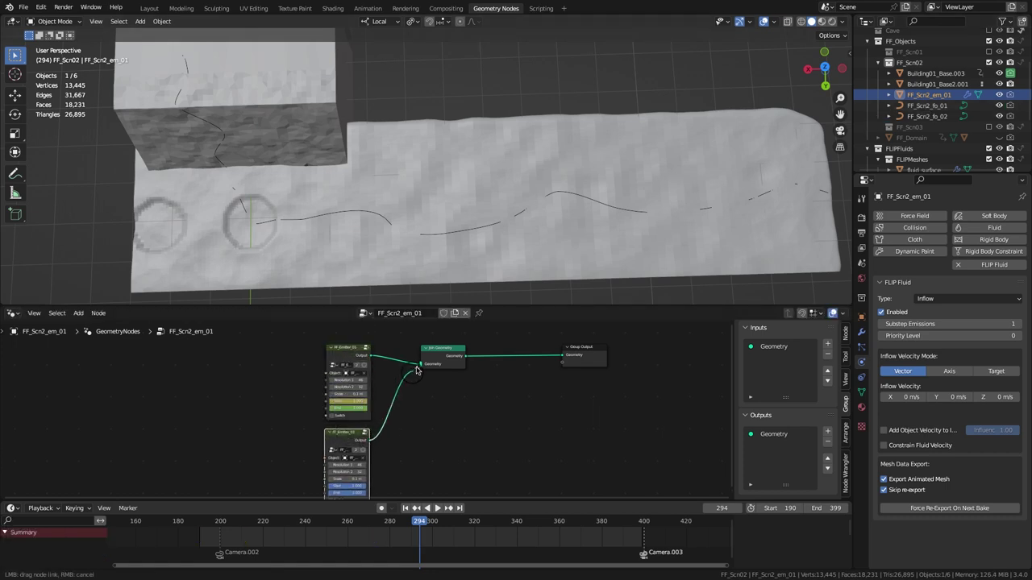
{"action": "left_click", "coordinate": [353, 458]}
{"action": "type", "text": "2"}
{"action": "key", "text": "Return"}
Step: Adjust the second emitter node's Start and End values and keyframe its trimming at about frame 285 and frame 295
{"action": "left_click_drag", "start_coordinate": [316, 487], "coordinate": [382, 490]}
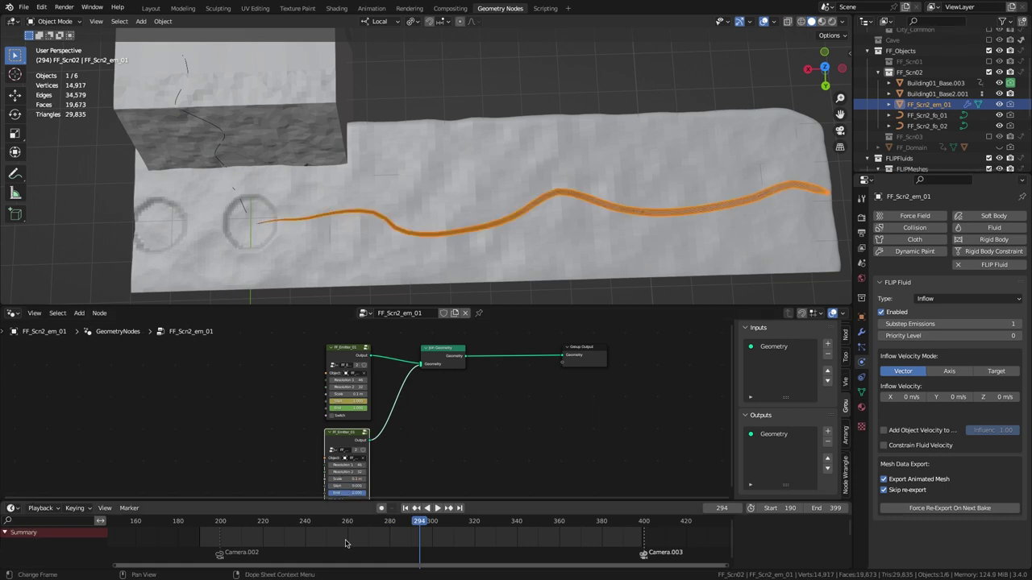
{"action": "left_click", "coordinate": [401, 522]}
{"action": "key", "text": "i"}
{"action": "key", "text": "i"}
{"action": "left_click", "coordinate": [722, 509]}
{"action": "type", "text": "295"}
{"action": "key", "text": "Return"}
{"action": "key", "text": "i"}
Step: Keyframe the second emitter's trimming at about frames 386 and 399, and change the keyframes' handle type
{"action": "left_click", "coordinate": [614, 521]}
{"action": "key", "text": "i"}
{"action": "left_click", "coordinate": [642, 521]}
{"action": "key", "text": "i"}
{"action": "right_click", "coordinate": [401, 544]}
{"action": "mouse_move", "coordinate": [391, 482]}
{"action": "left_click", "coordinate": [453, 505]}
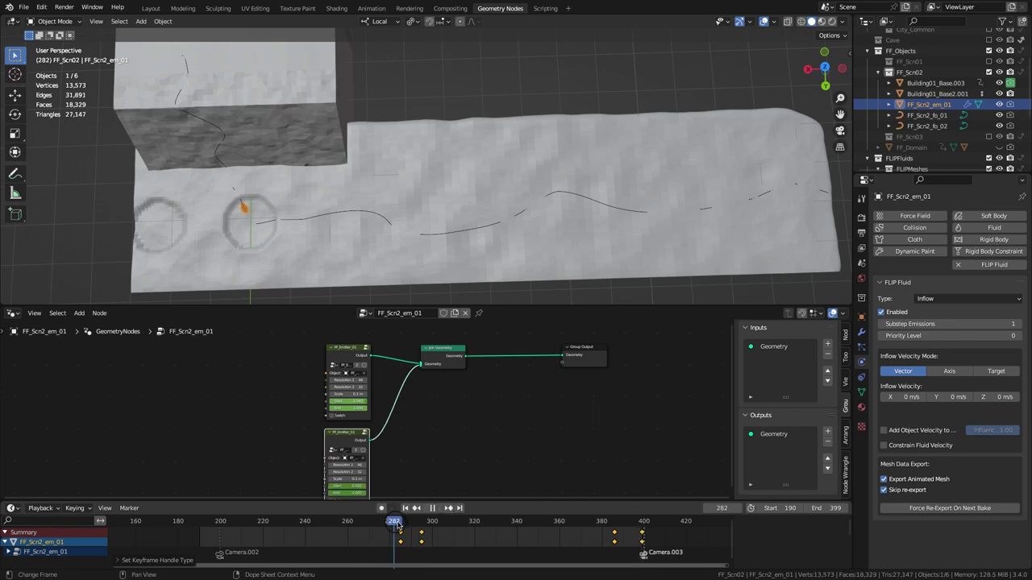
Step: Move the second emitter's middle keyframes to about frames 300 and 383 and play through the animation
{"action": "left_click_drag", "start_coordinate": [423, 535], "coordinate": [616, 526]}
{"action": "key", "text": "space"}
{"action": "left_click", "coordinate": [659, 523]}
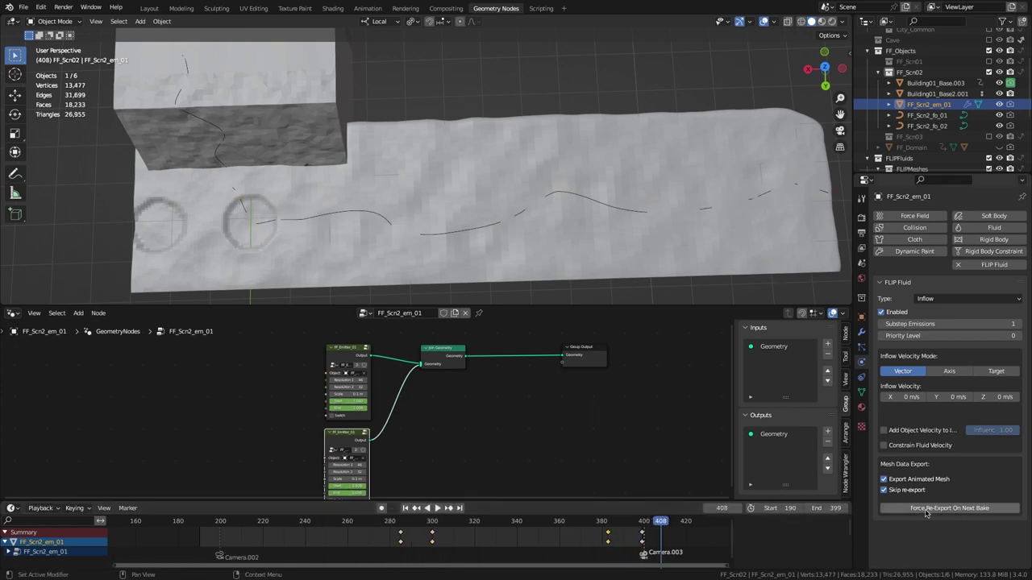
Step: Reset the bake of FF_Domain and bake the simulation again with both emitters and guide curves
{"action": "left_click", "coordinate": [911, 147]}
{"action": "left_click", "coordinate": [1000, 329]}
{"action": "left_click", "coordinate": [980, 330]}
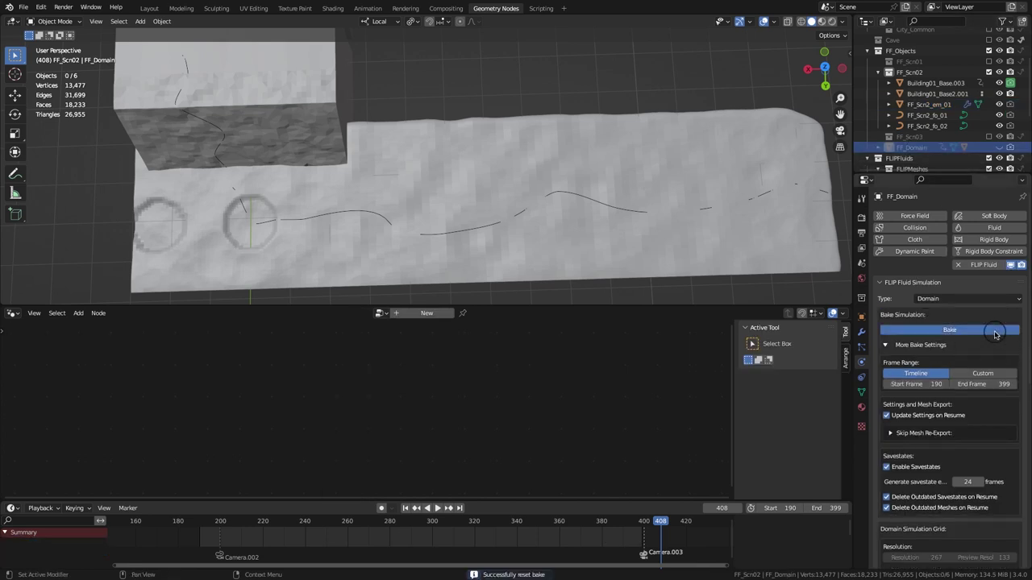
{"action": "left_click", "coordinate": [994, 330]}
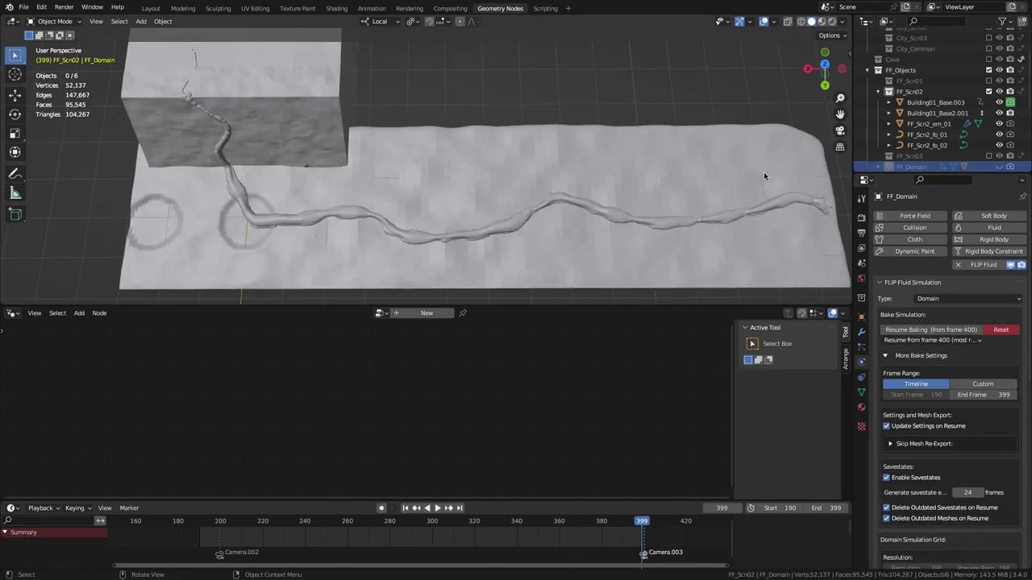
Step: Set the attraction strength of guide curve FF_Scn2_fo_02 to -1 and its flow strength to 4
{"action": "left_click", "coordinate": [927, 145]}
{"action": "left_click", "coordinate": [967, 332]}
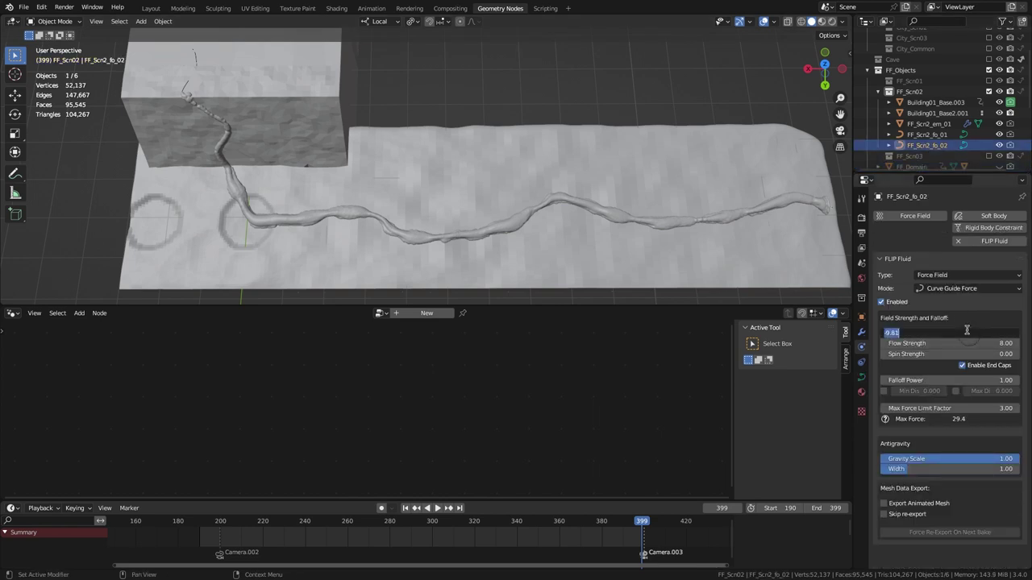
{"action": "type", "text": "-1"}
{"action": "key", "text": "Tab"}
{"action": "type", "text": "4"}
{"action": "key", "text": "Return"}
Step: Set the obstacle friction of Building01_Base.003 to 0.3
{"action": "left_click", "coordinate": [934, 102]}
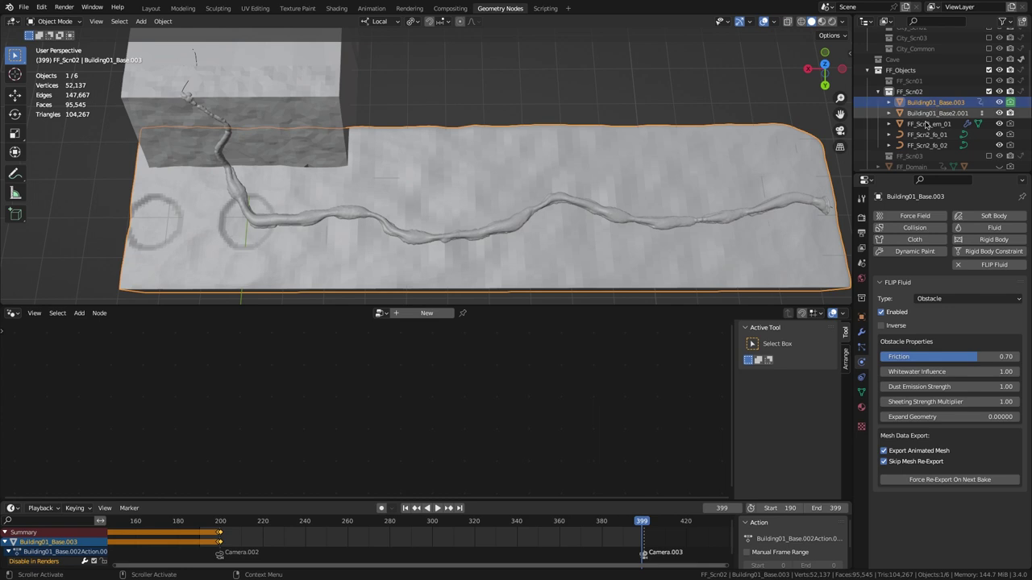
{"action": "left_click", "coordinate": [949, 356]}
{"action": "type", "text": ".3"}
{"action": "key", "text": "Return"}
Step: Resume baking the FF_Domain simulation from the frame 286 savestate
{"action": "left_click", "coordinate": [919, 166]}
{"action": "left_click", "coordinate": [926, 343]}
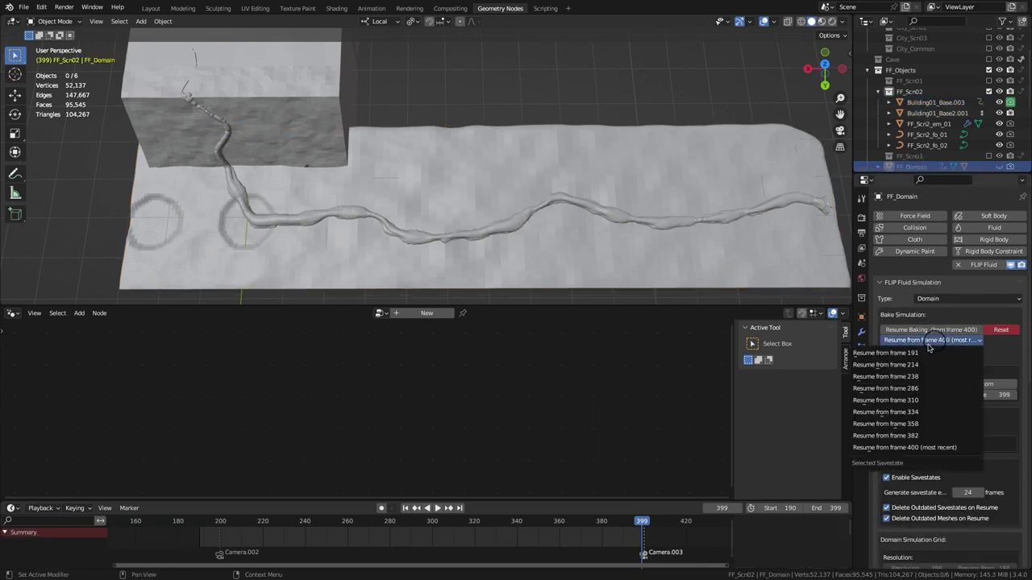
{"action": "left_click", "coordinate": [923, 385]}
{"action": "left_click", "coordinate": [947, 330]}
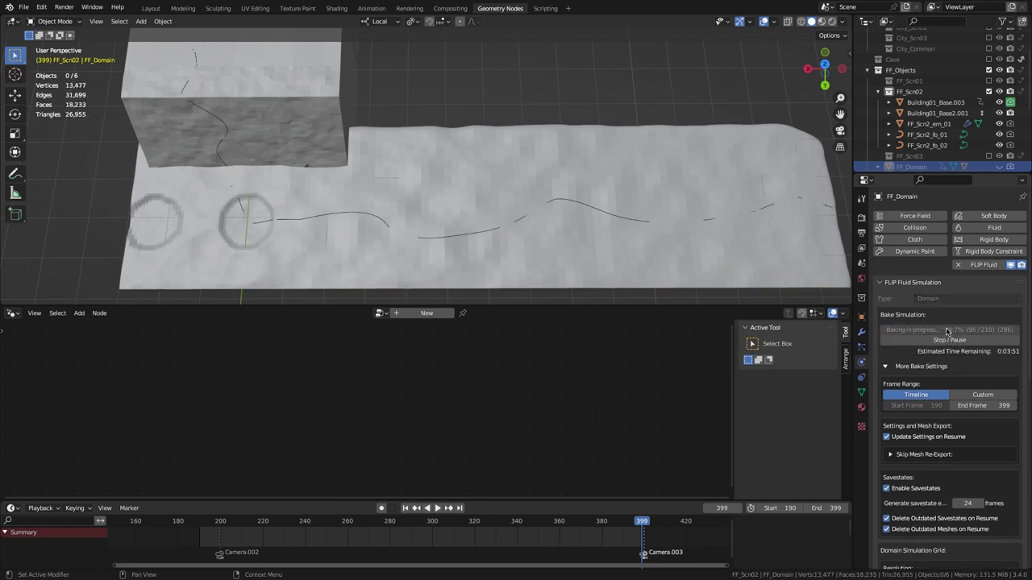
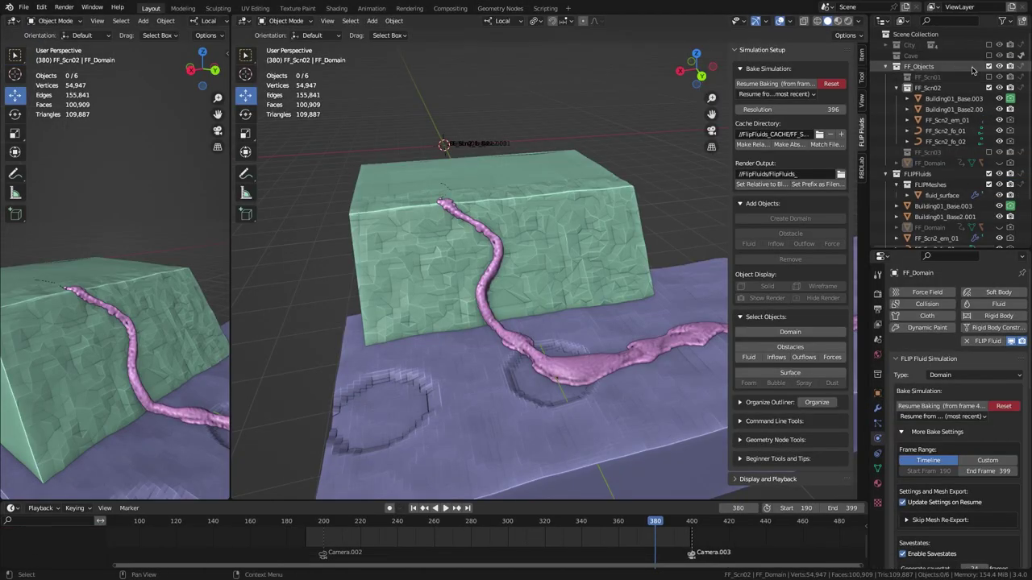
Step: Enable the FF_Scn03 collection in place of FF_Scn02 and set the scene's frame range to 400–600
{"action": "left_click", "coordinate": [989, 87]}
{"action": "left_click", "coordinate": [989, 97]}
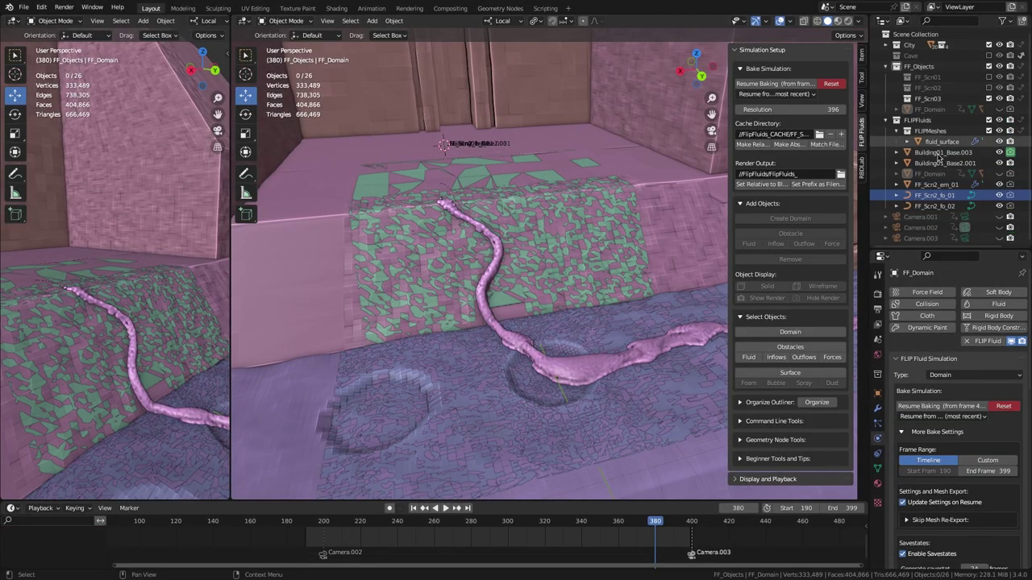
{"action": "left_click", "coordinate": [878, 310]}
{"action": "key", "text": "Tab"}
{"action": "type", "text": "600"}
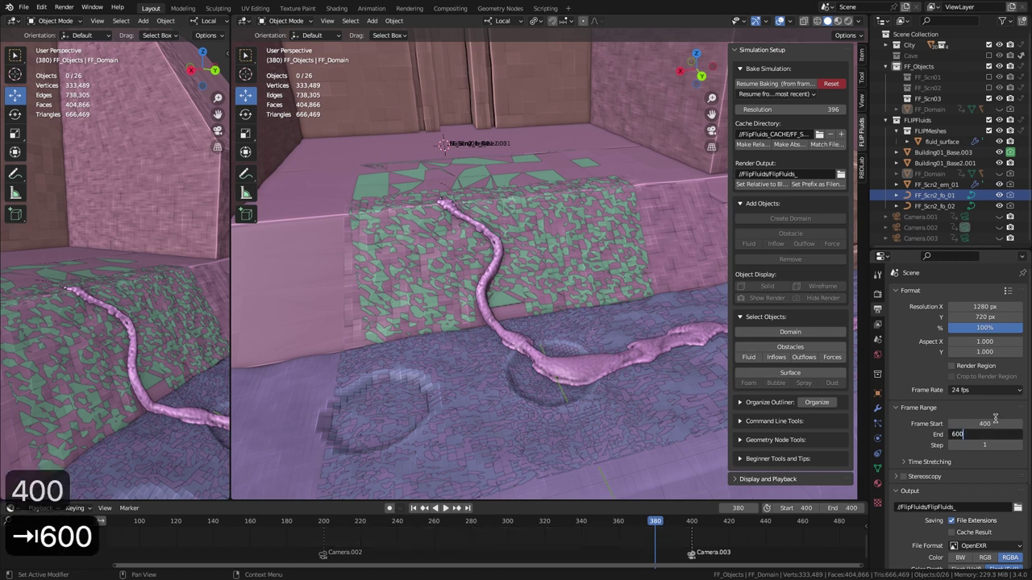
{"action": "key", "text": "Return"}
Step: Go to frame 401 and examine the FF_Scn03 ground object and the force settings of its guide curves
{"action": "middle_click_drag", "start_coordinate": [750, 540], "coordinate": [313, 536]}
{"action": "left_click", "coordinate": [258, 523]}
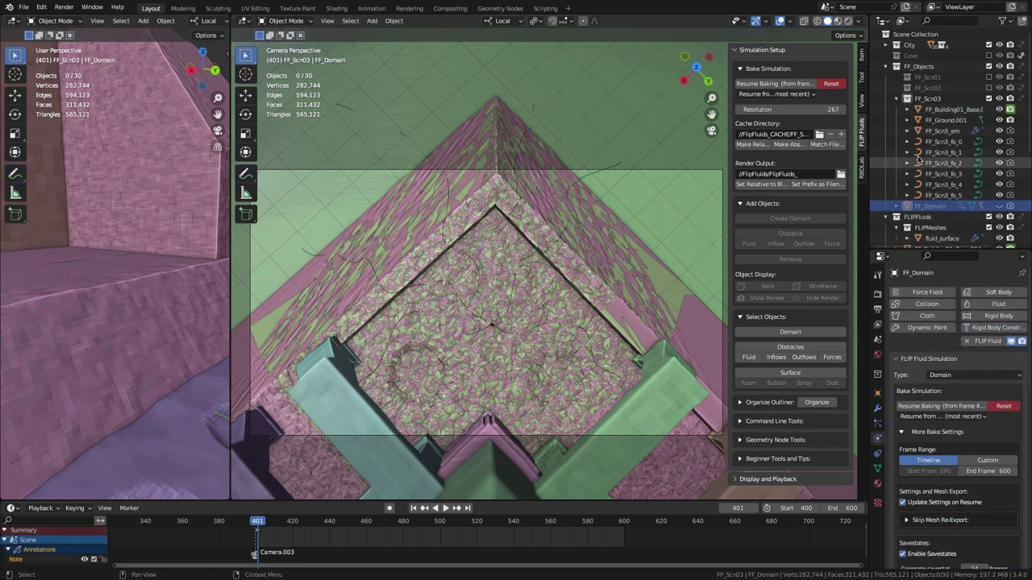
{"action": "left_click", "coordinate": [945, 119]}
{"action": "left_click", "coordinate": [938, 143]}
{"action": "left_click", "coordinate": [939, 153]}
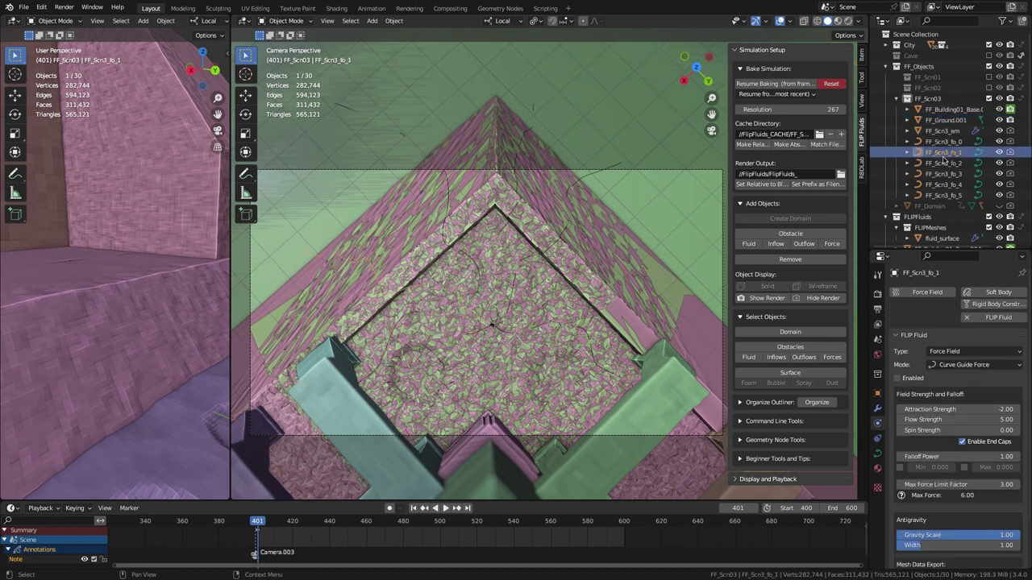
{"action": "left_click", "coordinate": [940, 163]}
{"action": "left_click", "coordinate": [939, 175]}
{"action": "left_click", "coordinate": [939, 185]}
{"action": "left_click", "coordinate": [940, 195]}
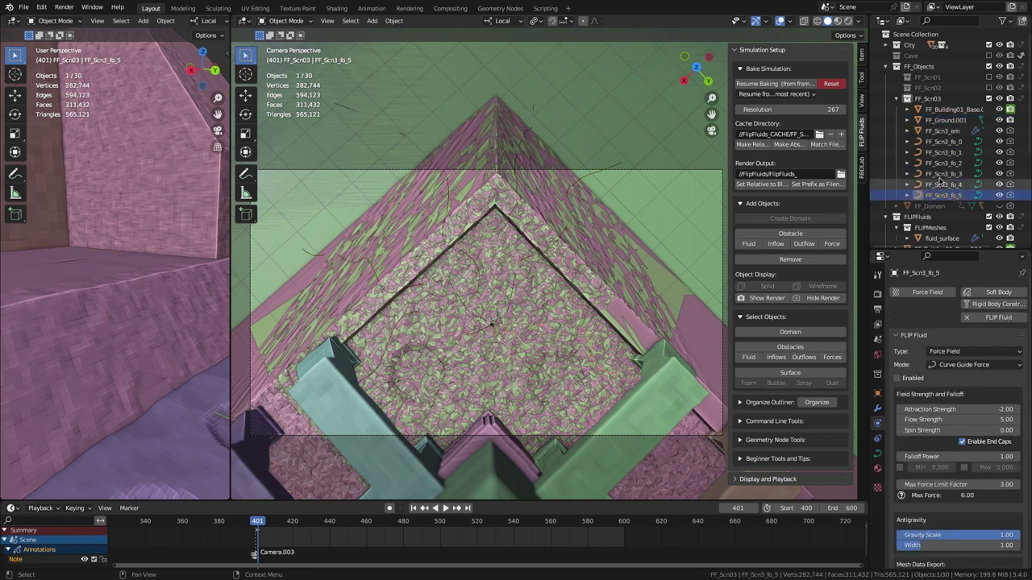
Step: Examine the FF_Scn3_em emitter's node tree and the force settings of FF_Scn3_fo_0
{"action": "left_click", "coordinate": [943, 130]}
{"action": "left_click", "coordinate": [500, 9]}
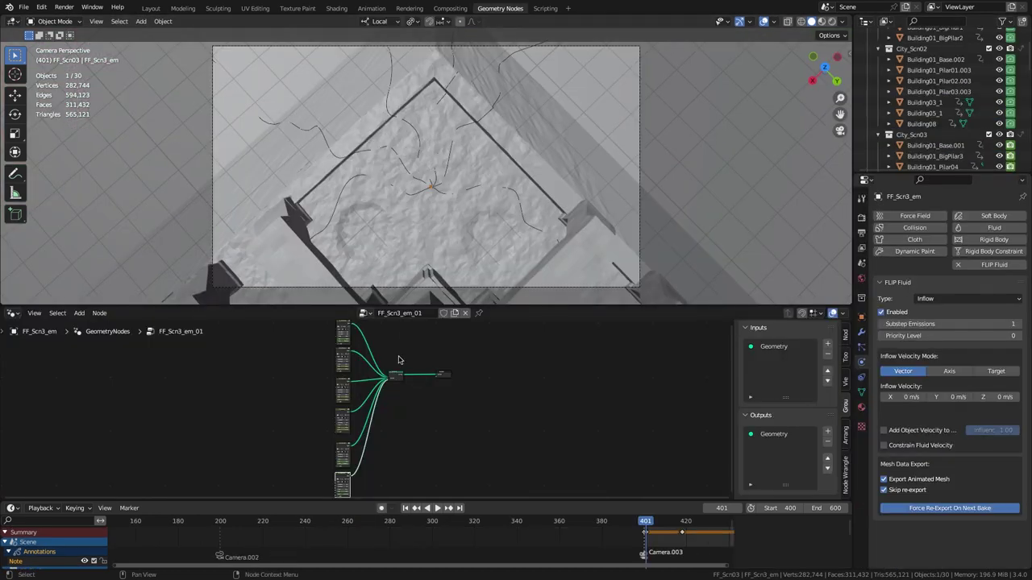
{"action": "left_click", "coordinate": [152, 8]}
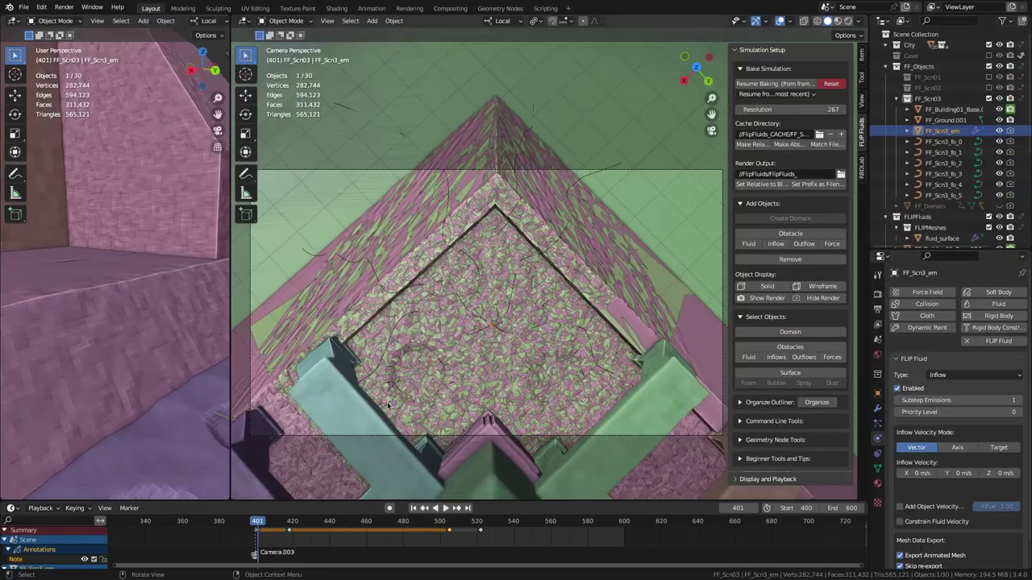
{"action": "mouse_move", "coordinate": [258, 526]}
{"action": "left_mouse_down"}
{"action": "mouse_move", "coordinate": [430, 530]}
{"action": "mouse_move", "coordinate": [257, 524]}
{"action": "left_mouse_up"}
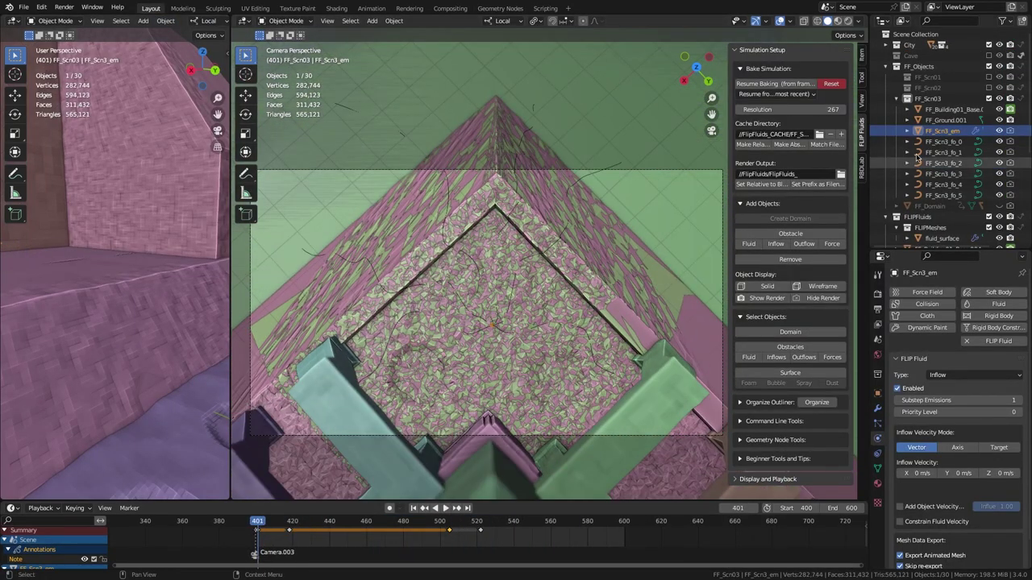
{"action": "left_click", "coordinate": [943, 141]}
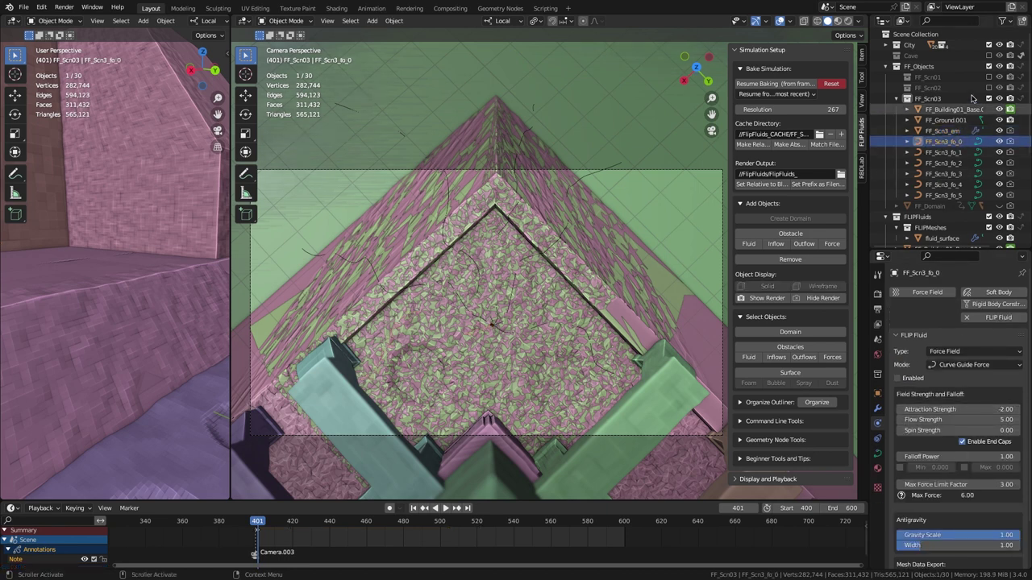
Step: Exclude the City collection and play through the shot-three fluid simulation, returning to frame 401
{"action": "left_click", "coordinate": [989, 45]}
{"action": "middle_click_drag", "start_coordinate": [160, 274], "coordinate": [88, 311]}
{"action": "scroll", "coordinate": [82, 309], "scroll_direction": "up", "scroll_amount": 5}
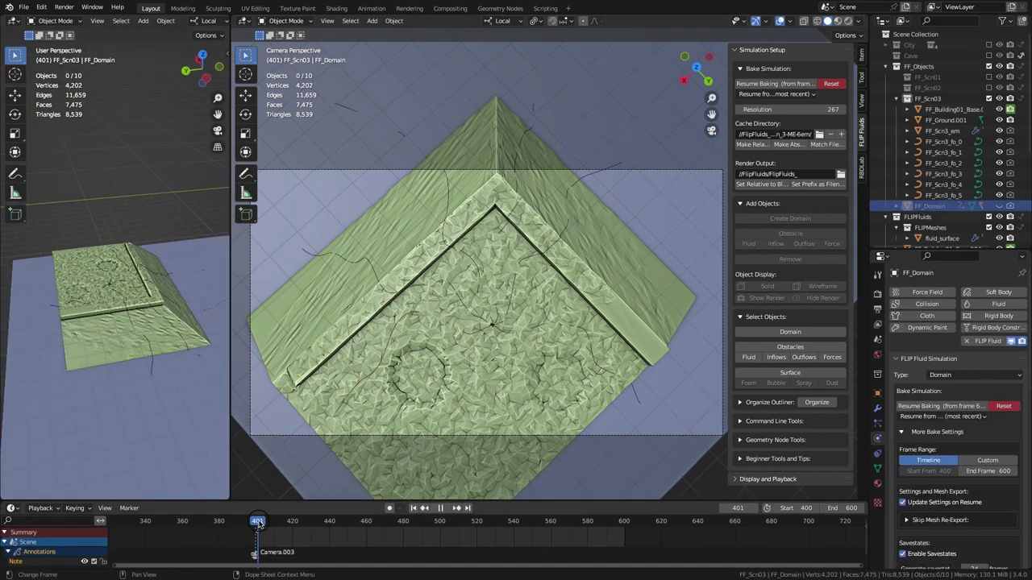
{"action": "left_click_drag", "start_coordinate": [258, 522], "coordinate": [285, 526]}
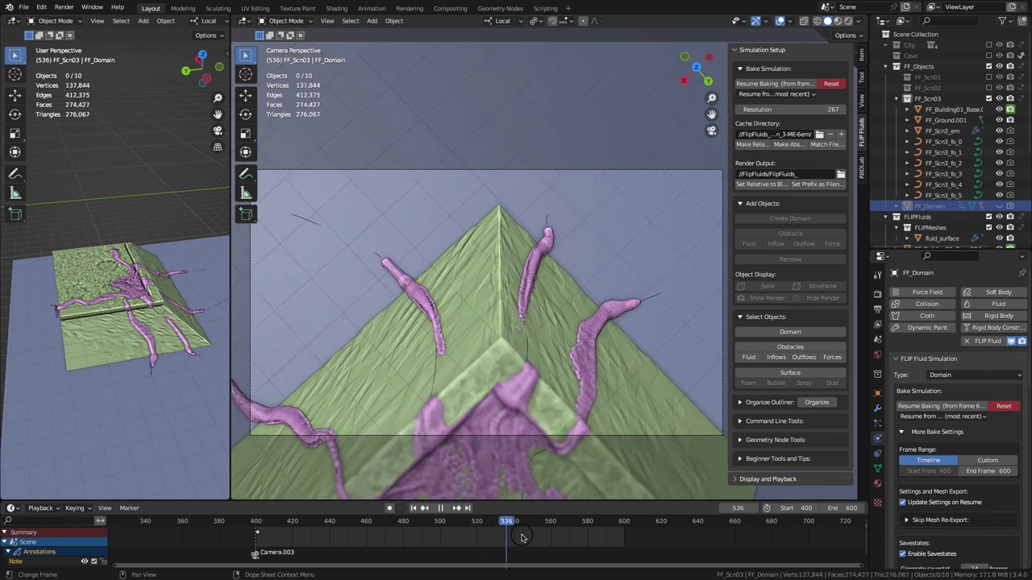
{"action": "key", "text": "space"}
{"action": "scroll", "coordinate": [144, 286], "scroll_direction": "up", "scroll_amount": 2}
{"action": "scroll", "coordinate": [144, 282], "scroll_direction": "up", "scroll_amount": 3}
{"action": "left_click_drag", "start_coordinate": [590, 520], "coordinate": [257, 523]}
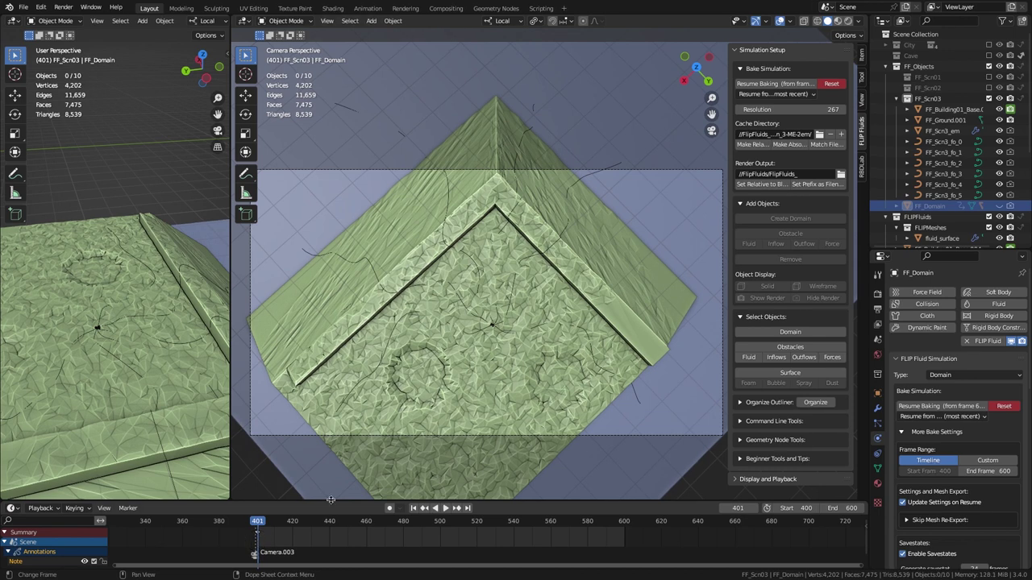
Step: Remove FLIP Fluid from all six force curves and make FF_Scn3_fo_0 a FLIP force field again
{"action": "left_click", "coordinate": [834, 358]}
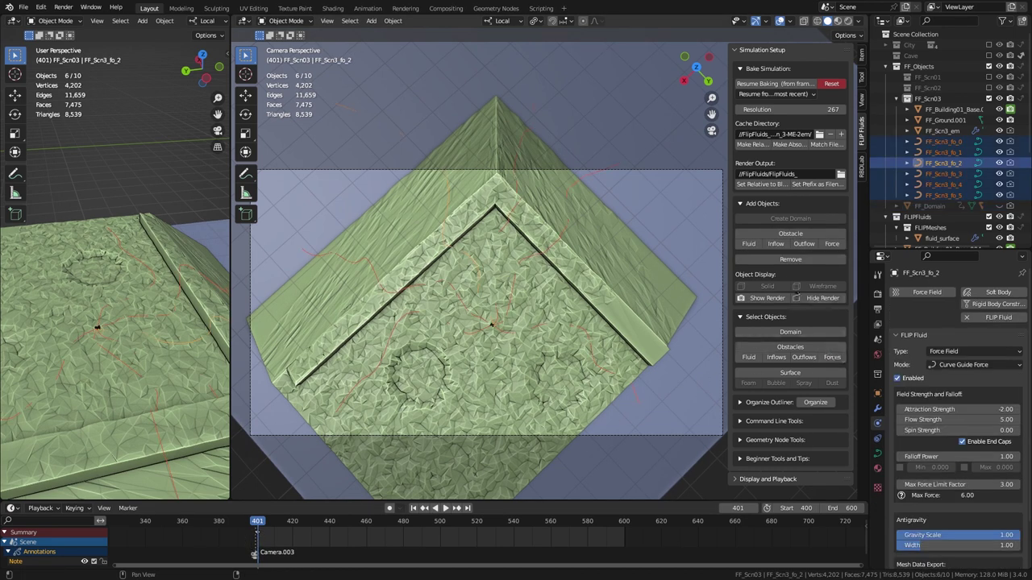
{"action": "left_click", "coordinate": [791, 260]}
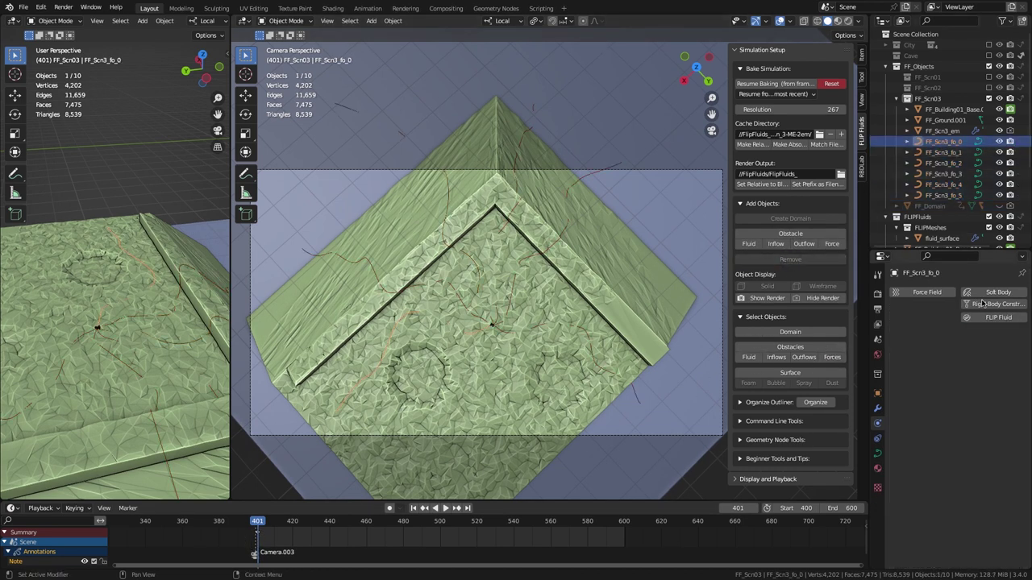
{"action": "left_click", "coordinate": [975, 352]}
{"action": "left_click", "coordinate": [959, 412]}
Step: Inspect the contents of the emitter node groups in FF_Scn3_em's node tree
{"action": "left_click", "coordinate": [942, 131]}
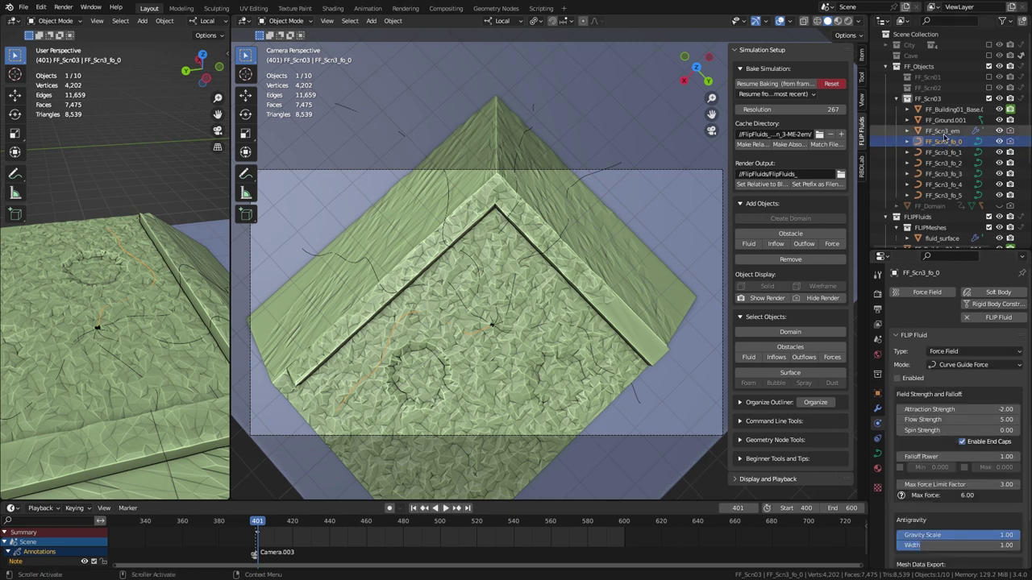
{"action": "left_click", "coordinate": [497, 8]}
{"action": "left_click", "coordinate": [340, 330]}
{"action": "key", "text": "Tab"}
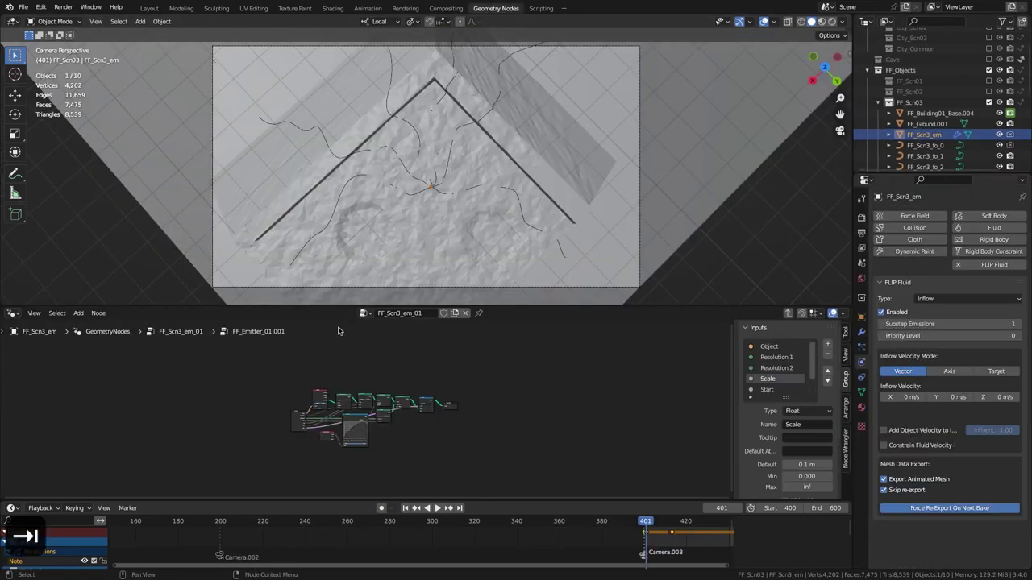
{"action": "middle_click_drag", "start_coordinate": [416, 438], "coordinate": [444, 360], "text": "ctrl"}
{"action": "left_click_drag", "start_coordinate": [463, 407], "coordinate": [463, 412]}
{"action": "key", "text": "Tab"}
{"action": "left_click", "coordinate": [322, 332]}
{"action": "key", "text": "Tab"}
{"action": "key", "text": "Tab"}
{"action": "middle_click_drag", "start_coordinate": [395, 373], "coordinate": [413, 469]}
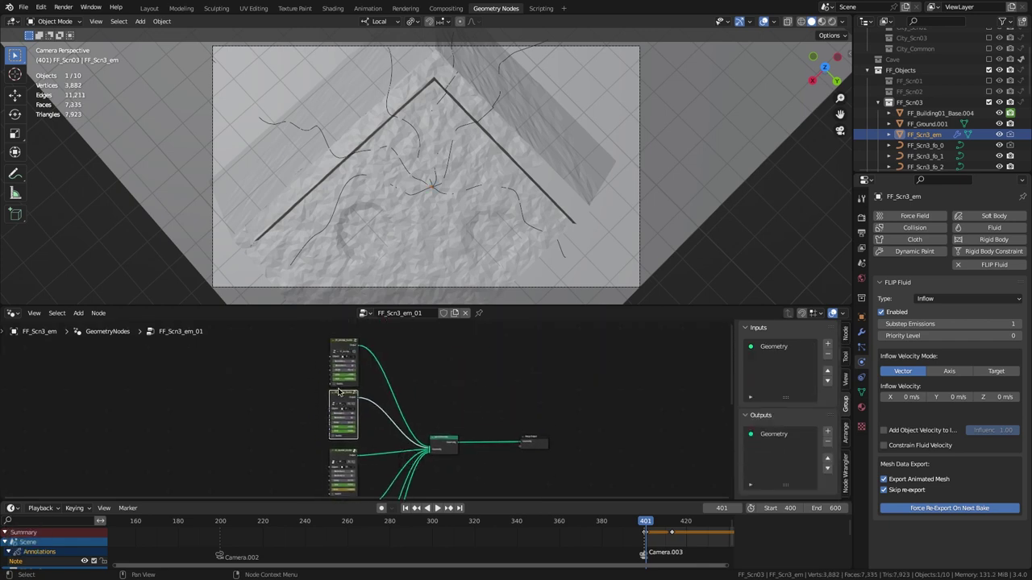
Step: Create a new cache folder named FF_Scn_3_1 and assign it as the simulation's cache directory
{"action": "left_click", "coordinate": [150, 8]}
{"action": "left_click", "coordinate": [819, 135]}
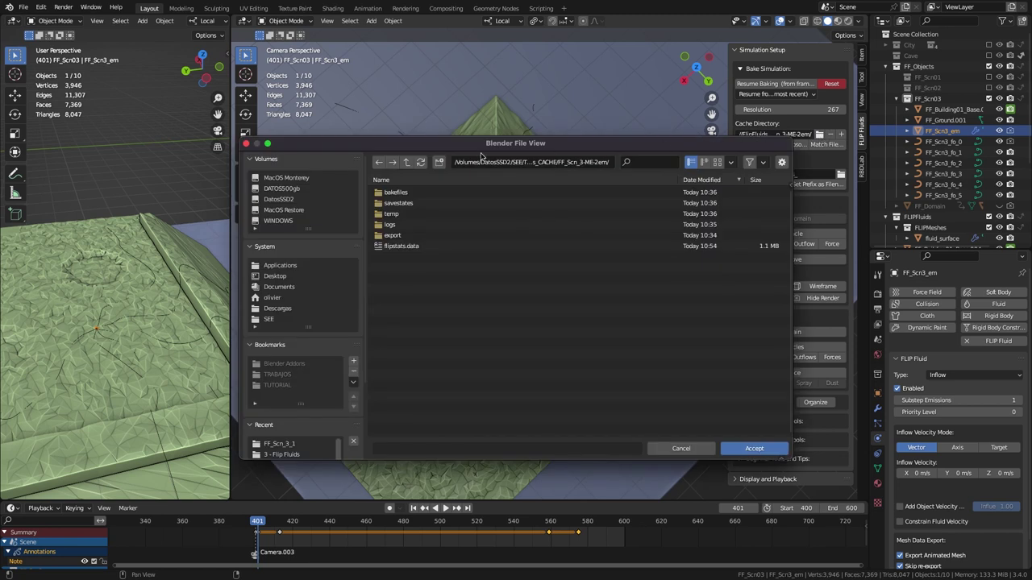
{"action": "left_click", "coordinate": [407, 163]}
{"action": "left_click", "coordinate": [439, 163]}
{"action": "type", "text": "FF_Scn_3_1"}
{"action": "key", "text": "Return"}
{"action": "double_click", "coordinate": [427, 193]}
{"action": "left_click", "coordinate": [754, 448]}
Step: Remove FLIP Fluid from FF_Scn3_fo_0 and set up FF_Scn3_fo_1 as a FLIP force field instead
{"action": "left_click", "coordinate": [943, 141]}
{"action": "left_click", "coordinate": [993, 318]}
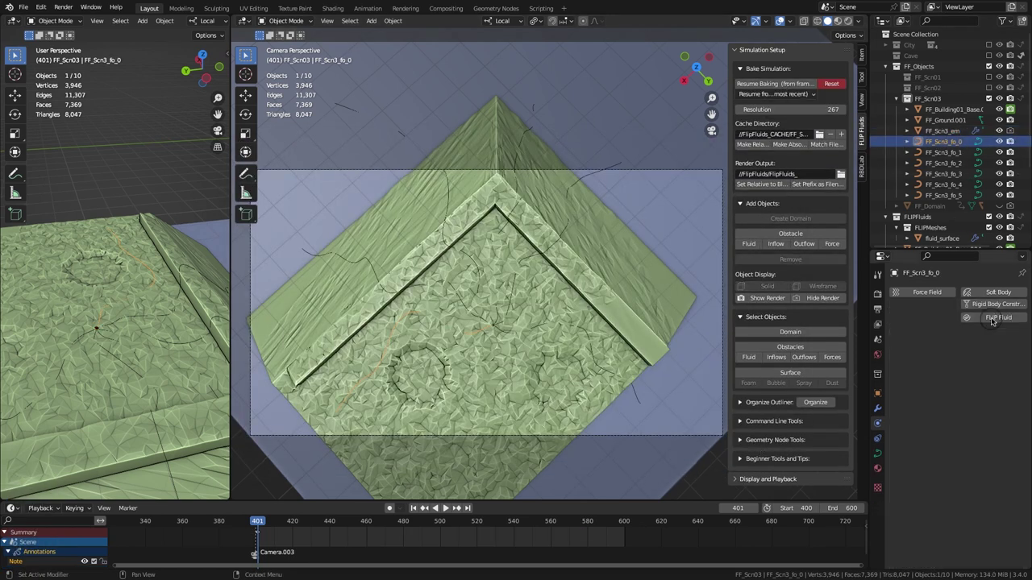
{"action": "left_click", "coordinate": [943, 151]}
{"action": "left_click", "coordinate": [998, 318]}
{"action": "left_click", "coordinate": [974, 351]}
{"action": "left_click", "coordinate": [948, 413]}
Step: Review the second emitter node in the FF_Scn3_em node tree
{"action": "left_click", "coordinate": [941, 130]}
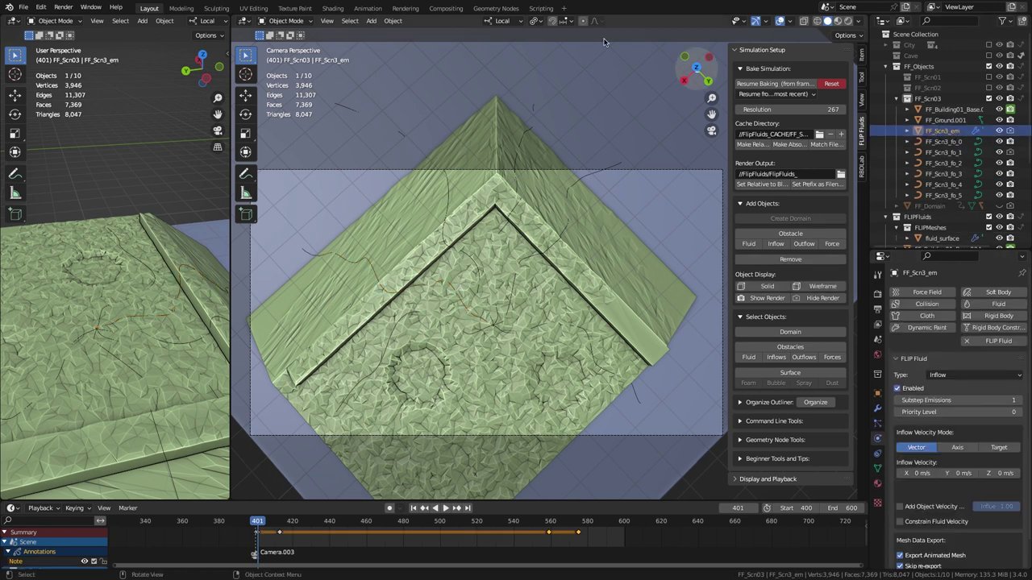
{"action": "left_click", "coordinate": [496, 8]}
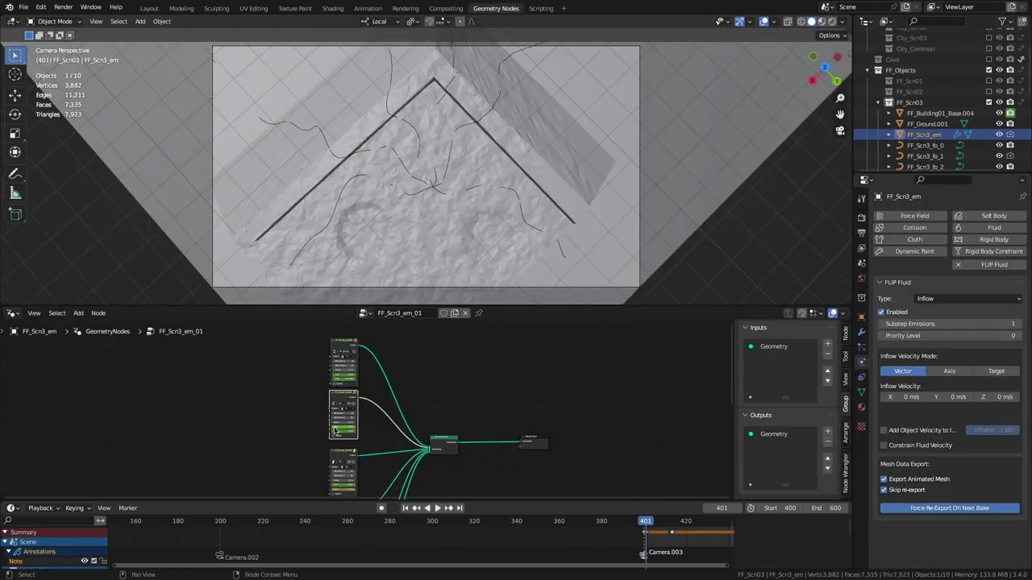
{"action": "left_click", "coordinate": [149, 8]}
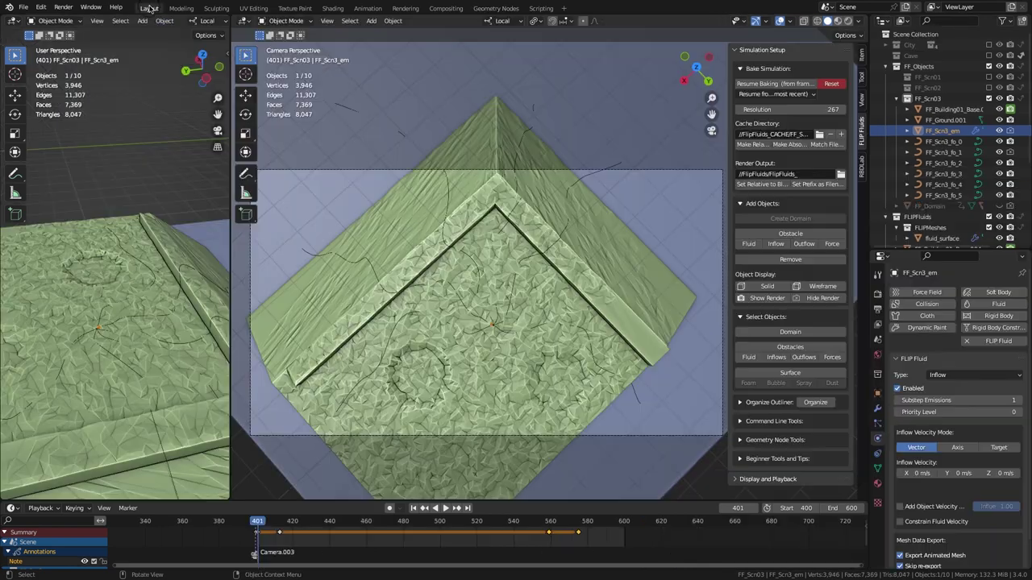
Step: Assign a different folder inside FlipFluids_CACHE as the cache directory for the second emitter's simulation
{"action": "left_click", "coordinate": [819, 137]}
{"action": "left_click", "coordinate": [406, 163]}
{"action": "double_click", "coordinate": [400, 193]}
{"action": "left_click", "coordinate": [754, 448]}
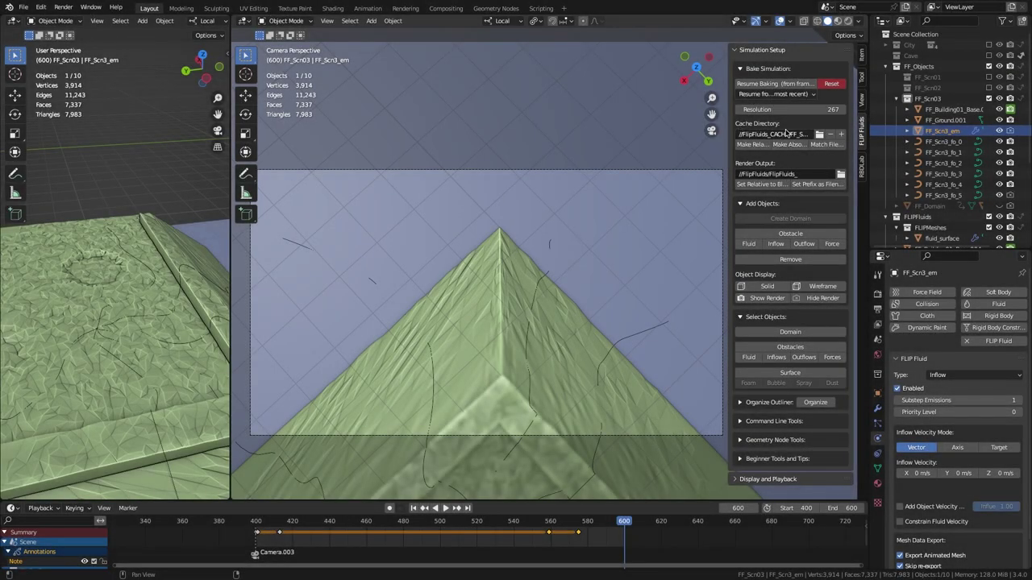
Step: Select fluid_surface and point the cache directory to another scene's folder inside FlipFluids_CACHE
{"action": "left_click", "coordinate": [935, 239]}
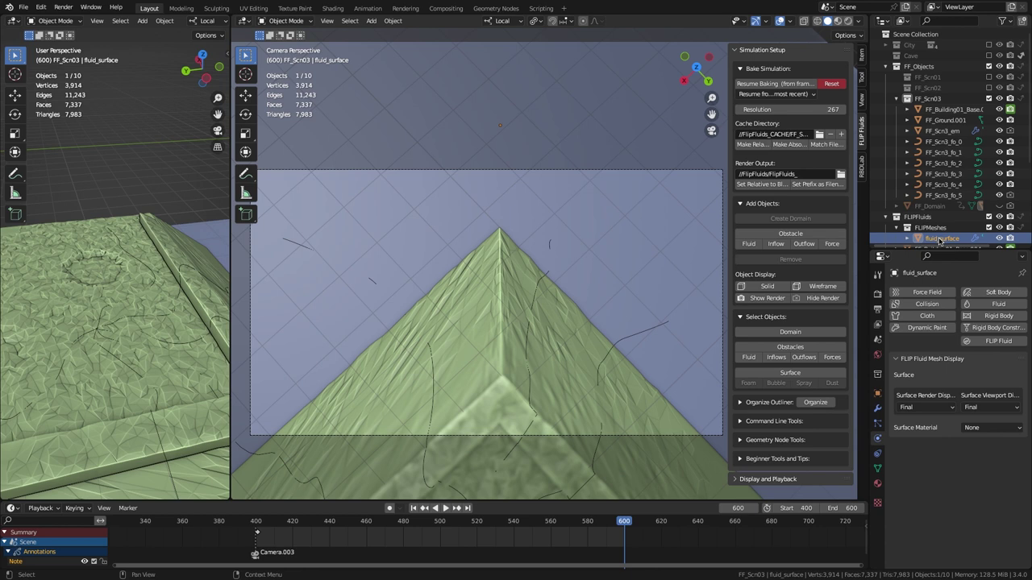
{"action": "left_click", "coordinate": [819, 134]}
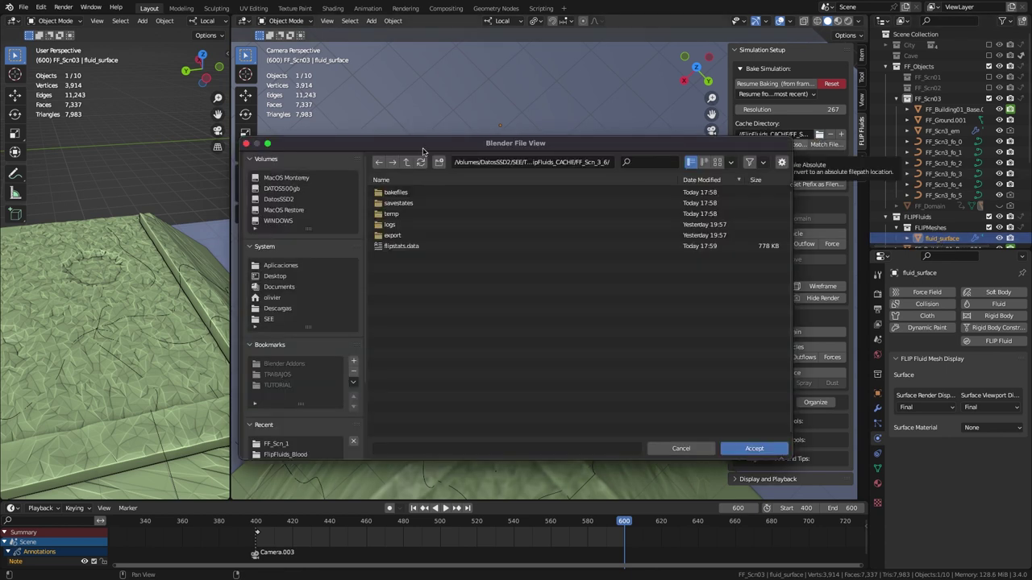
{"action": "left_click", "coordinate": [406, 162]}
{"action": "double_click", "coordinate": [432, 266]}
{"action": "left_click", "coordinate": [758, 449]}
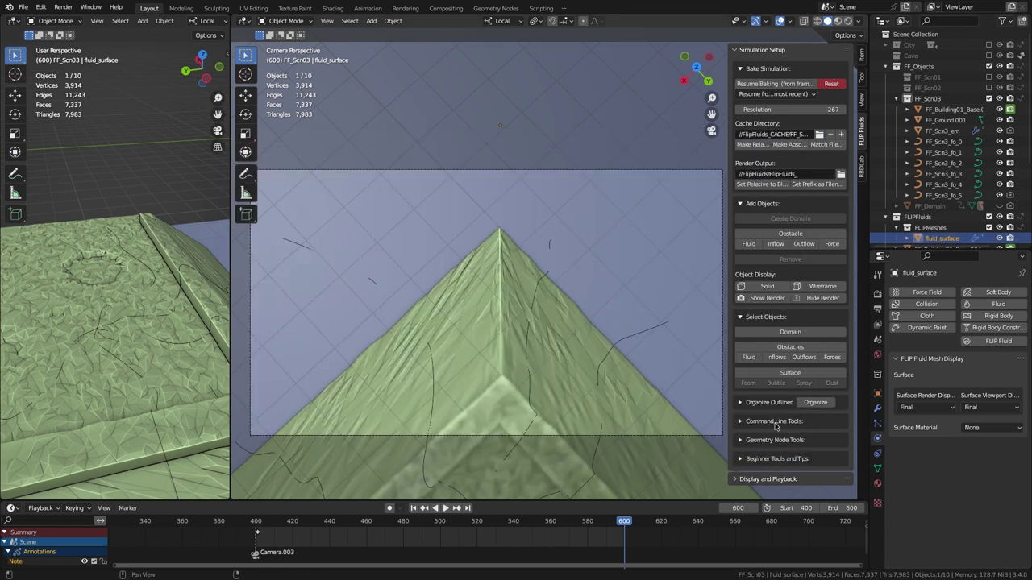
Step: Unhide and select FF_Domain and adjust its keyframe at frame 200 in the timeline
{"action": "left_click", "coordinate": [985, 208]}
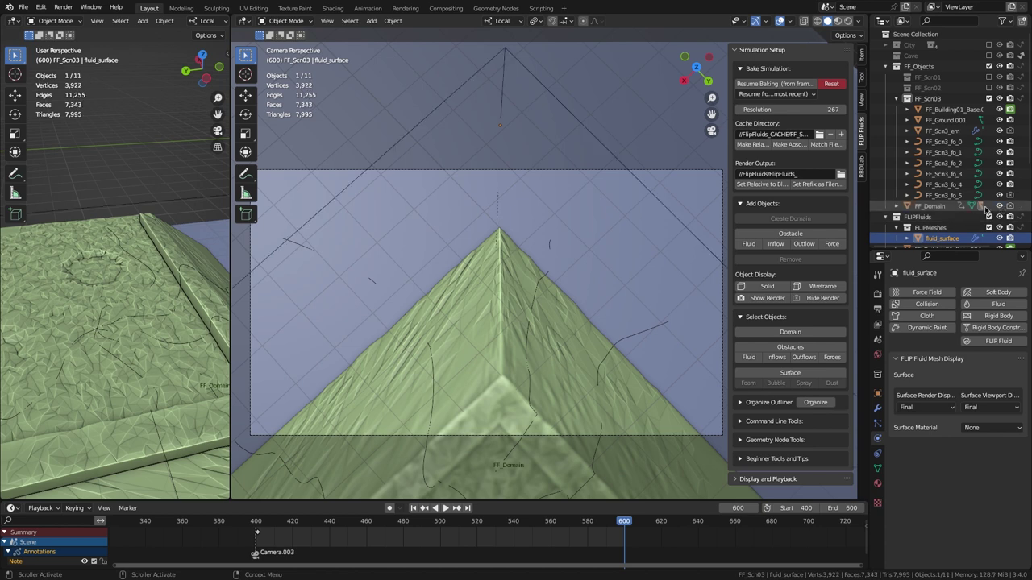
{"action": "left_click", "coordinate": [935, 209]}
{"action": "middle_click_drag", "start_coordinate": [216, 536], "coordinate": [762, 541]}
{"action": "middle_click_drag", "start_coordinate": [408, 544], "coordinate": [512, 543], "text": "ctrl"}
{"action": "left_click_drag", "start_coordinate": [250, 535], "coordinate": [323, 551]}
{"action": "scroll", "coordinate": [367, 534], "scroll_direction": "down", "scroll_amount": 10}
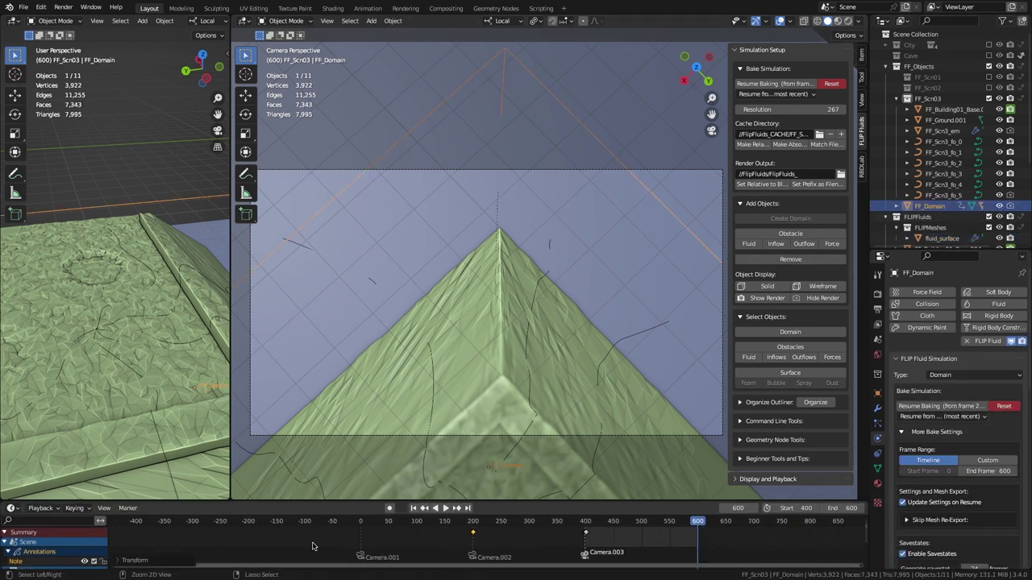
Step: Go to frame 0, enabling the City collection and excluding FF_Scn03, with FF_Domain selected
{"action": "left_click", "coordinate": [360, 522]}
{"action": "left_click", "coordinate": [988, 45]}
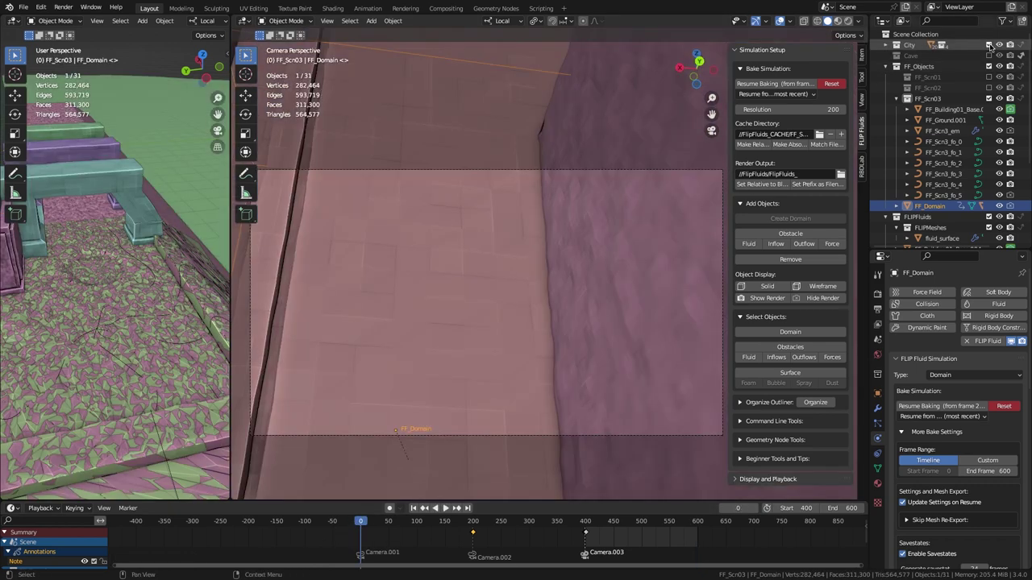
{"action": "left_click", "coordinate": [989, 99]}
{"action": "left_click", "coordinate": [933, 109]}
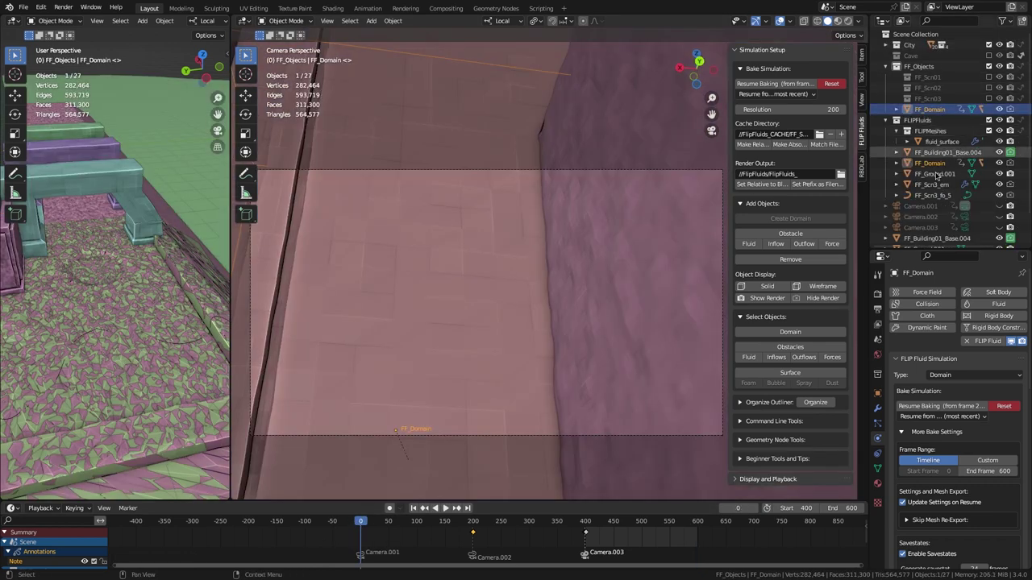
Step: Set the scene's output frame range to start at 0 and end at 199
{"action": "left_click", "coordinate": [878, 309]}
{"action": "left_click", "coordinate": [983, 424]}
{"action": "type", "text": "0"}
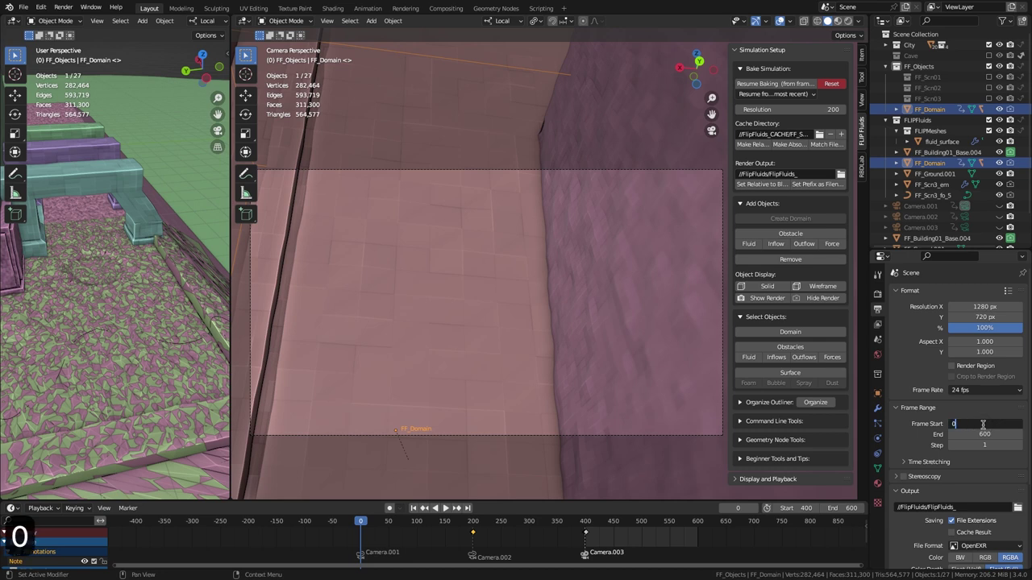
{"action": "key", "text": "Tab"}
{"action": "type", "text": "199"}
{"action": "key", "text": "Return"}
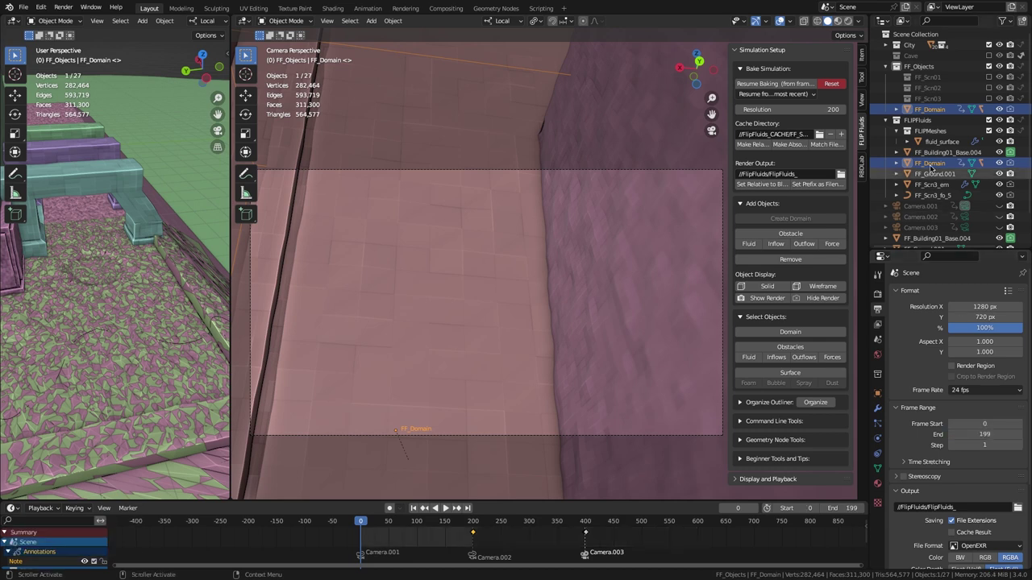
Step: Begin an Alembic export of fluid_surface and create and open a new folder named FF_Blood in the project directory
{"action": "left_click", "coordinate": [942, 141]}
{"action": "left_click", "coordinate": [23, 7]}
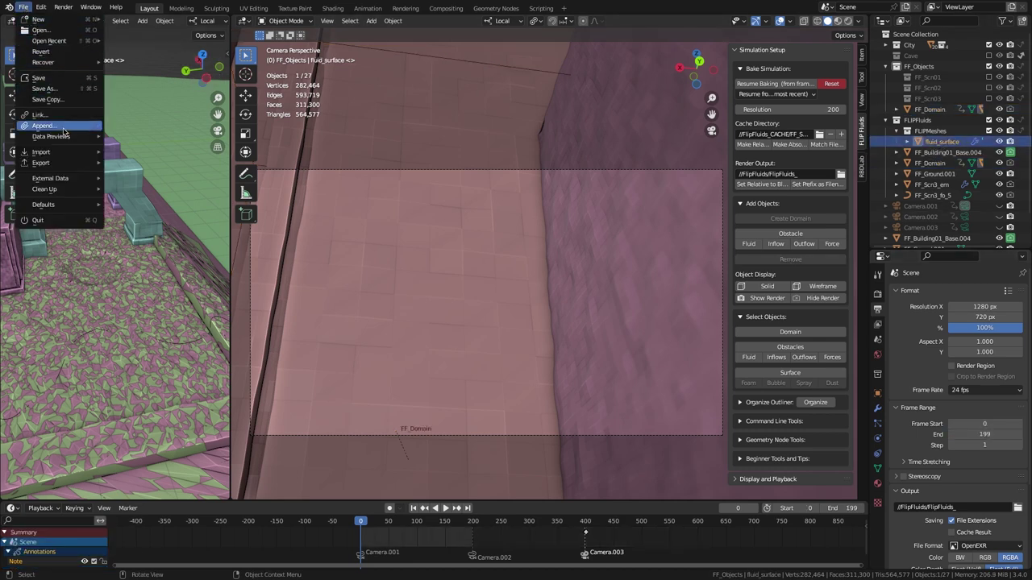
{"action": "mouse_move", "coordinate": [56, 164]}
{"action": "left_click", "coordinate": [146, 175]}
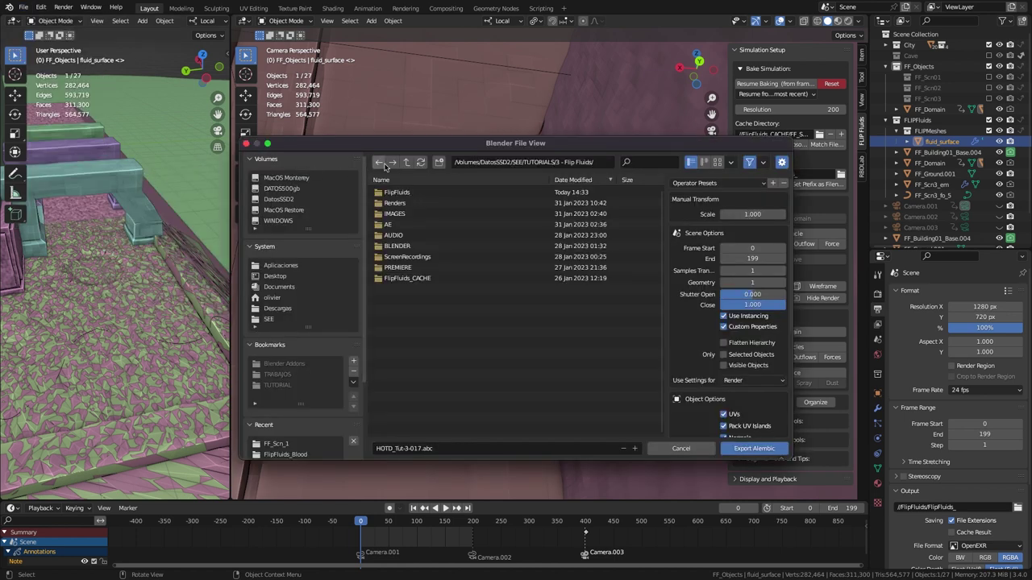
{"action": "left_click", "coordinate": [442, 165]}
{"action": "type", "text": "FF_Blood"}
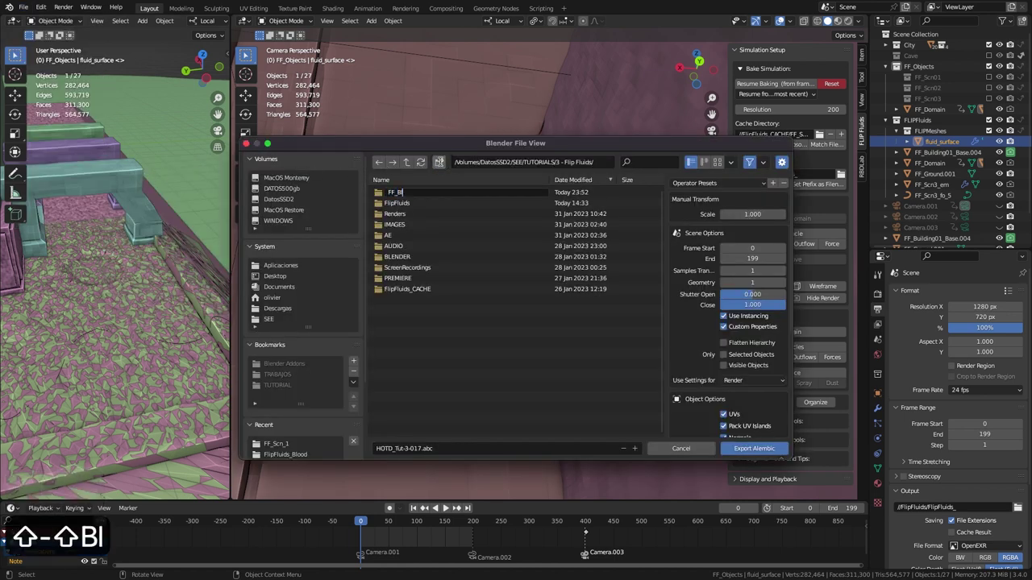
{"action": "key", "text": "Return"}
{"action": "double_click", "coordinate": [454, 194]}
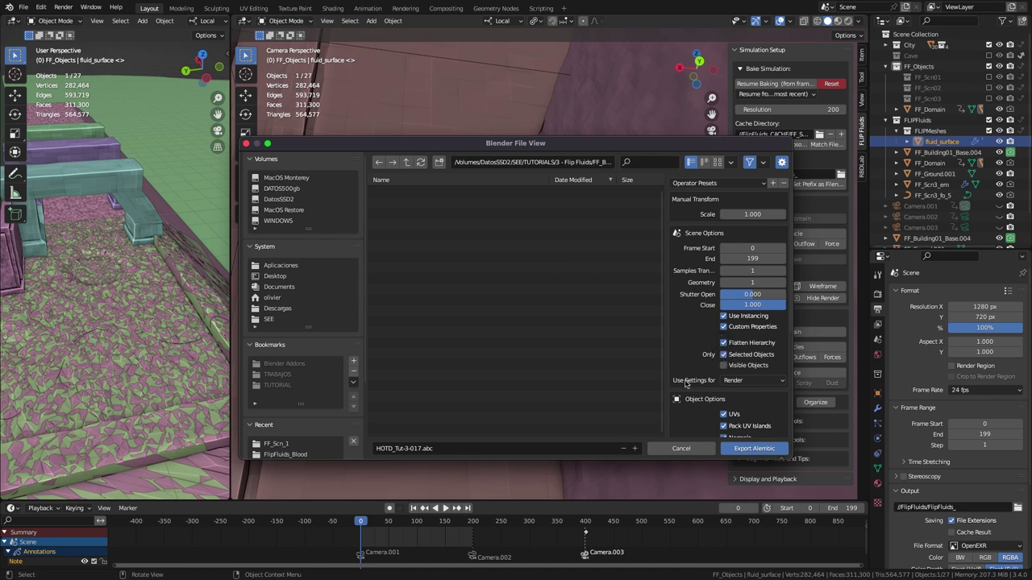
Step: Export only the selected fluid surface with a flattened hierarchy as HOTD_Scn1_1.abc
{"action": "left_click", "coordinate": [428, 452]}
{"action": "type", "text": "Scn"}
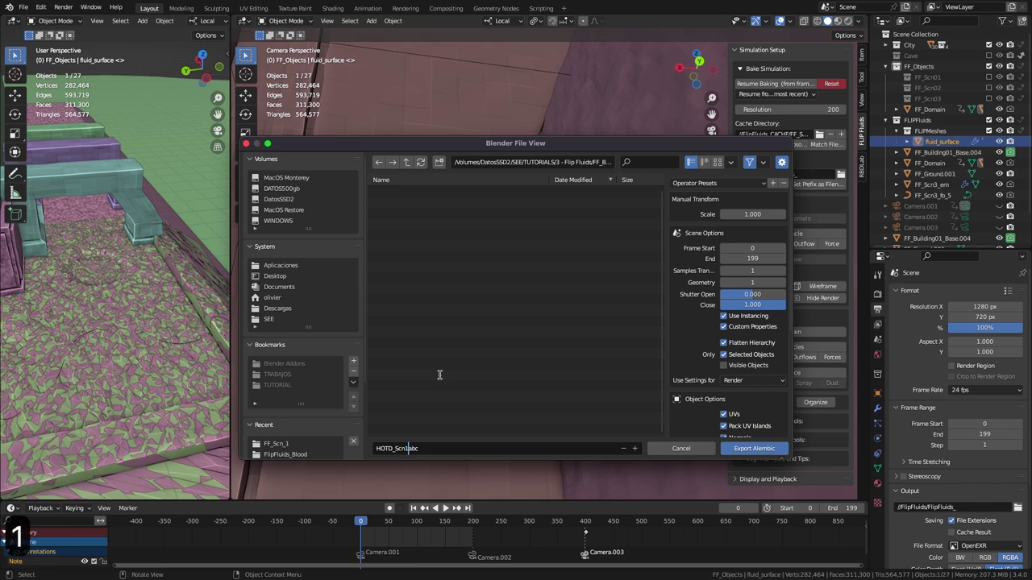
{"action": "type", "text": "1_1"}
{"action": "left_click", "coordinate": [758, 449]}
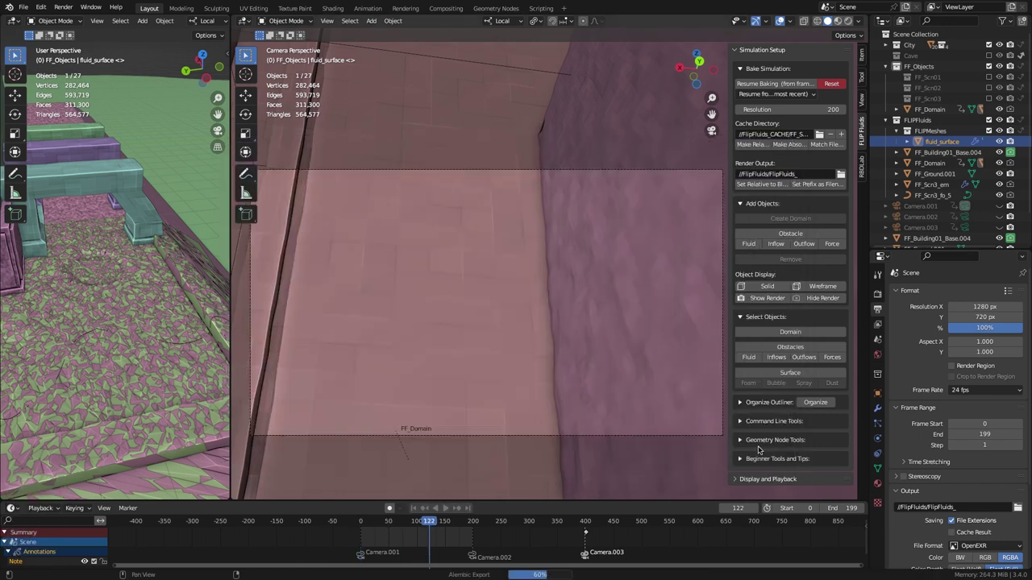
Step: Set the scene's output frame range to start at 200 and end at 399
{"action": "type", "text": "200"}
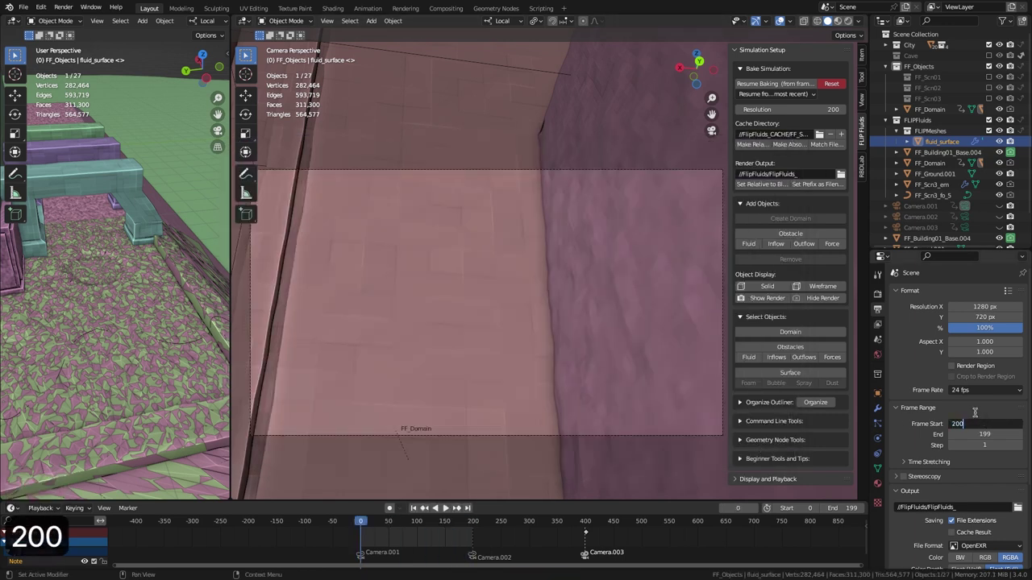
{"action": "key", "text": "Tab"}
{"action": "type", "text": "399"}
{"action": "key", "text": "Return"}
Step: Point the simulation's cache directory to the FF_Scn_2 folder inside FlipFluids_CACHE
{"action": "left_click", "coordinate": [819, 135]}
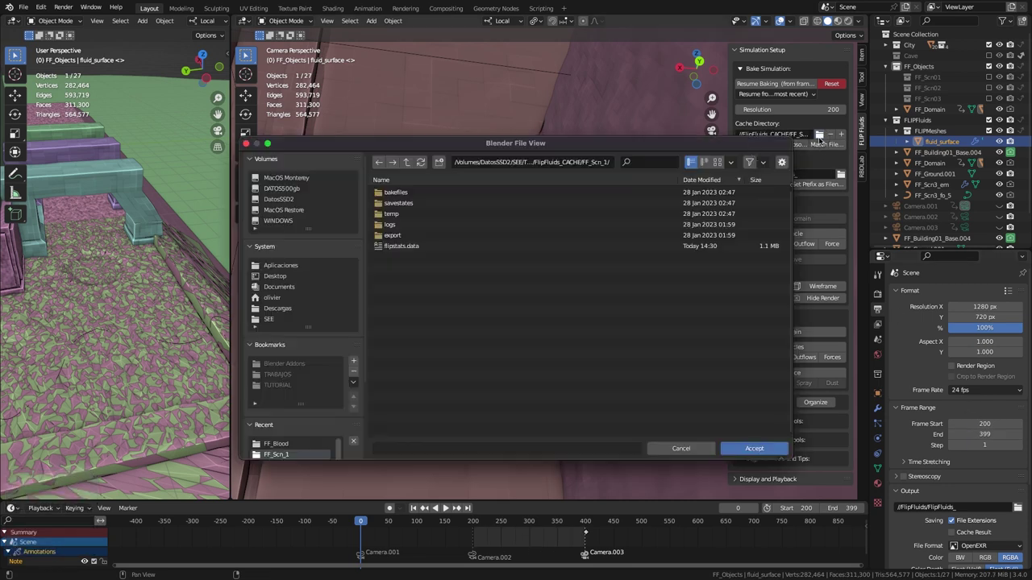
{"action": "left_click", "coordinate": [407, 162]}
{"action": "double_click", "coordinate": [396, 256]}
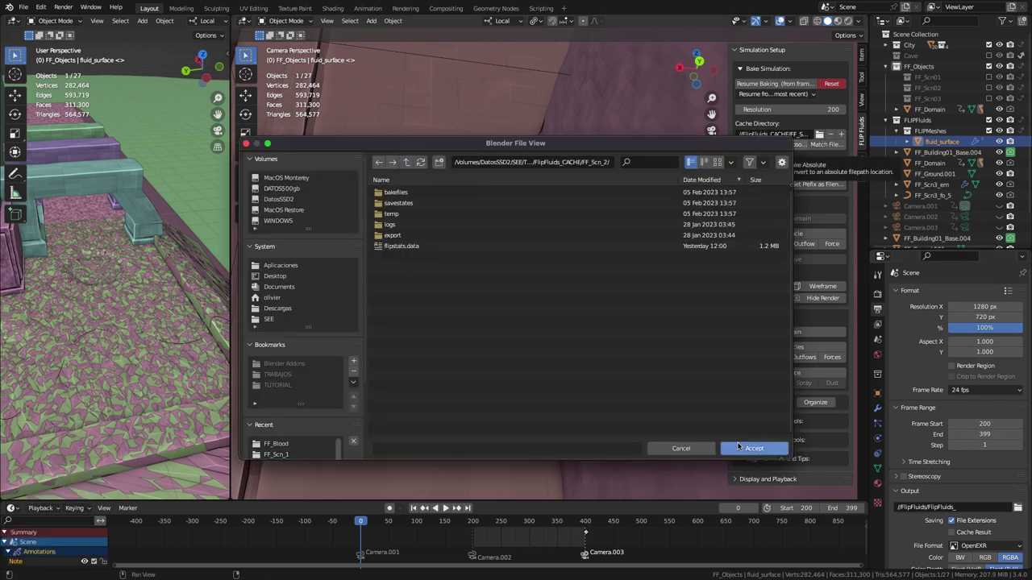
{"action": "left_click", "coordinate": [744, 449]}
Step: Export the second scene's fluid surface as the Alembic file HOTD_Scn2_1.abc in the FF_Blood folder
{"action": "left_click", "coordinate": [27, 9]}
{"action": "mouse_move", "coordinate": [81, 163]}
{"action": "left_click", "coordinate": [141, 175]}
{"action": "left_click", "coordinate": [407, 448]}
{"action": "left_click", "coordinate": [408, 448]}
{"action": "key", "text": "BackSpace"}
{"action": "type", "text": "1"}
{"action": "key", "text": "Return"}
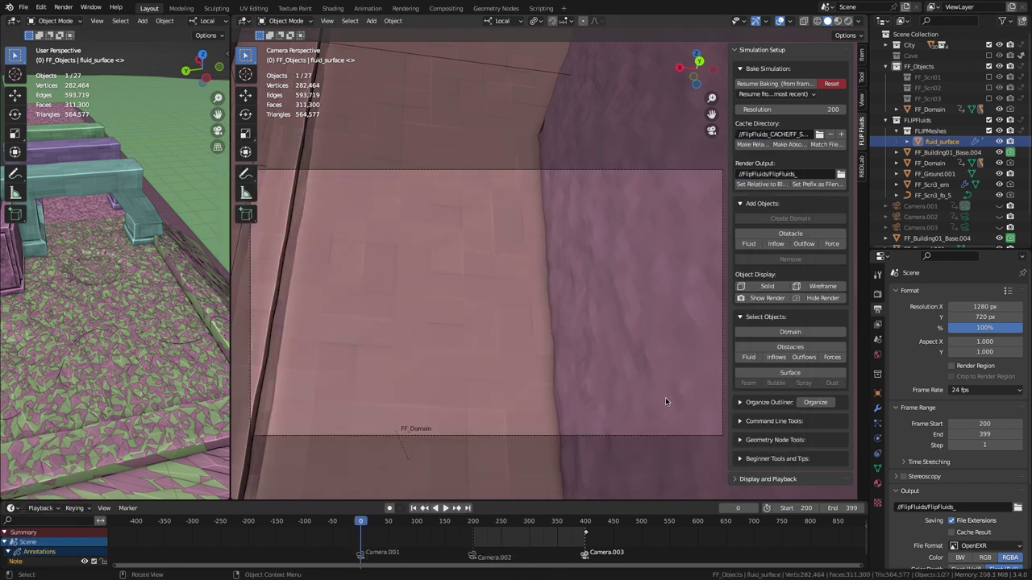
Step: Exclude the FF_Objects and FLIPFluids collections and create a new collection named FF_Blood
{"action": "left_click", "coordinate": [988, 66]}
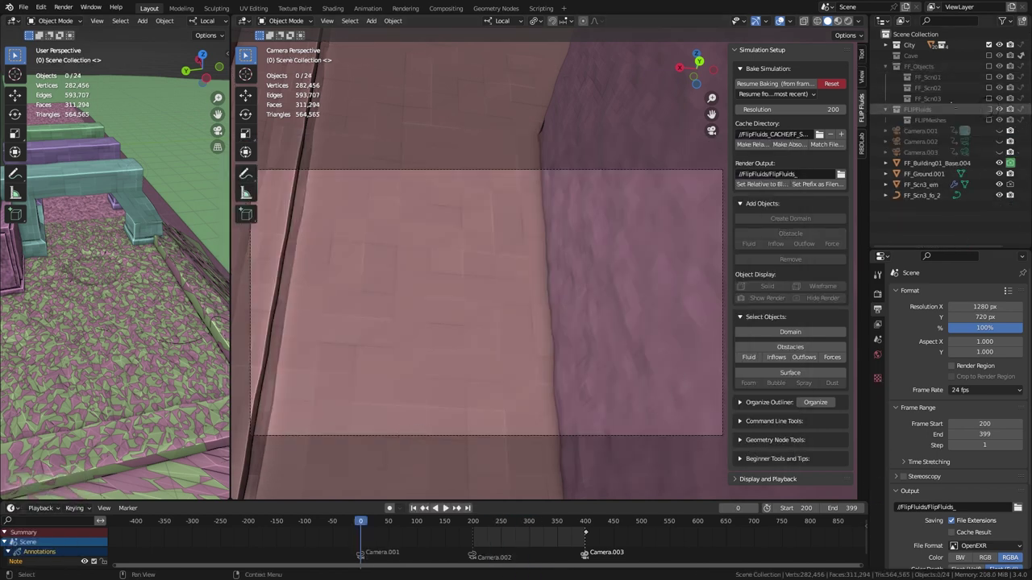
{"action": "left_click", "coordinate": [989, 77]}
{"action": "right_click", "coordinate": [887, 171]}
{"action": "left_click", "coordinate": [883, 176]}
{"action": "double_click", "coordinate": [917, 87]}
{"action": "type", "text": "FF_Blood"}
{"action": "key", "text": "Return"}
Step: Import HOTD_Scn1_1.abc and the other Alembic caches from the FF_Blood folder into the FF_Blood collection, with Set Frame Range disabled
{"action": "left_click", "coordinate": [24, 7]}
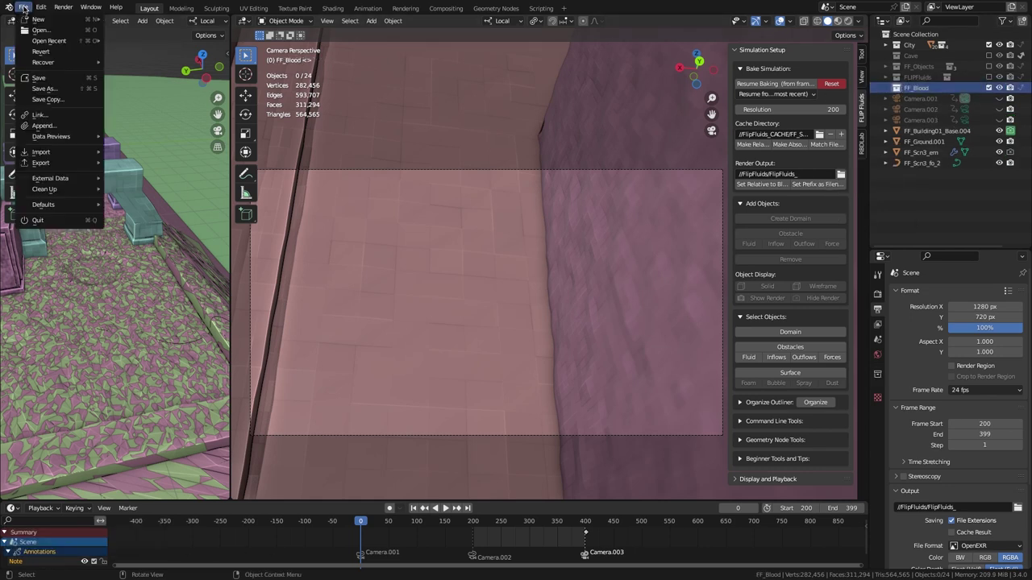
{"action": "mouse_move", "coordinate": [48, 152]}
{"action": "left_click", "coordinate": [145, 162]}
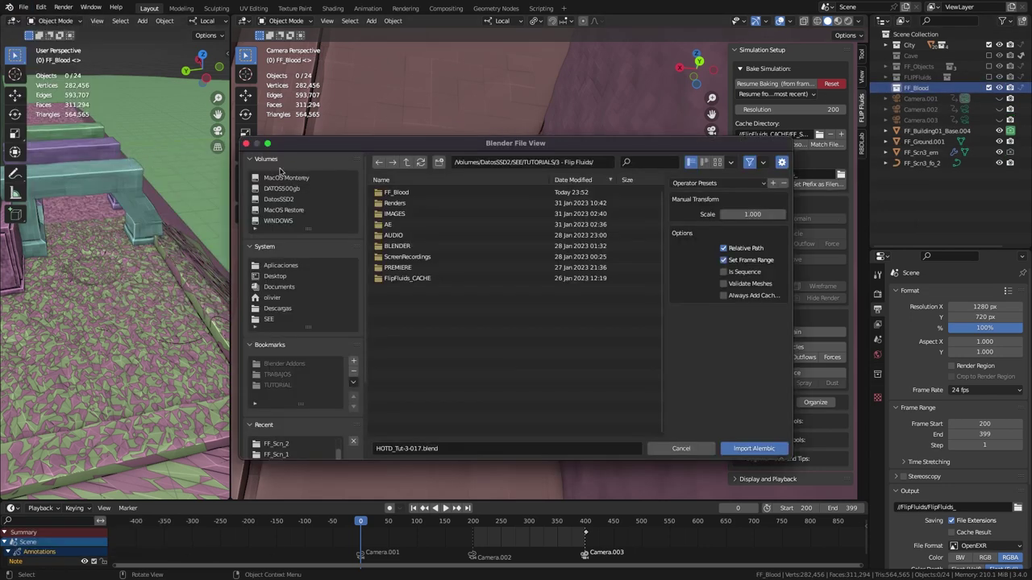
{"action": "double_click", "coordinate": [387, 193]}
{"action": "left_click", "coordinate": [408, 204]}
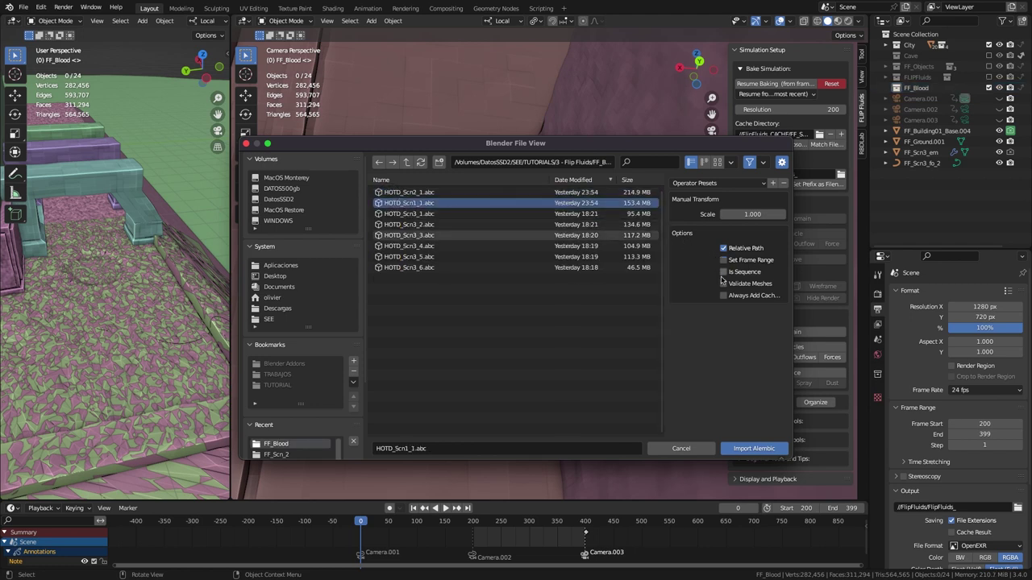
{"action": "left_click", "coordinate": [754, 449]}
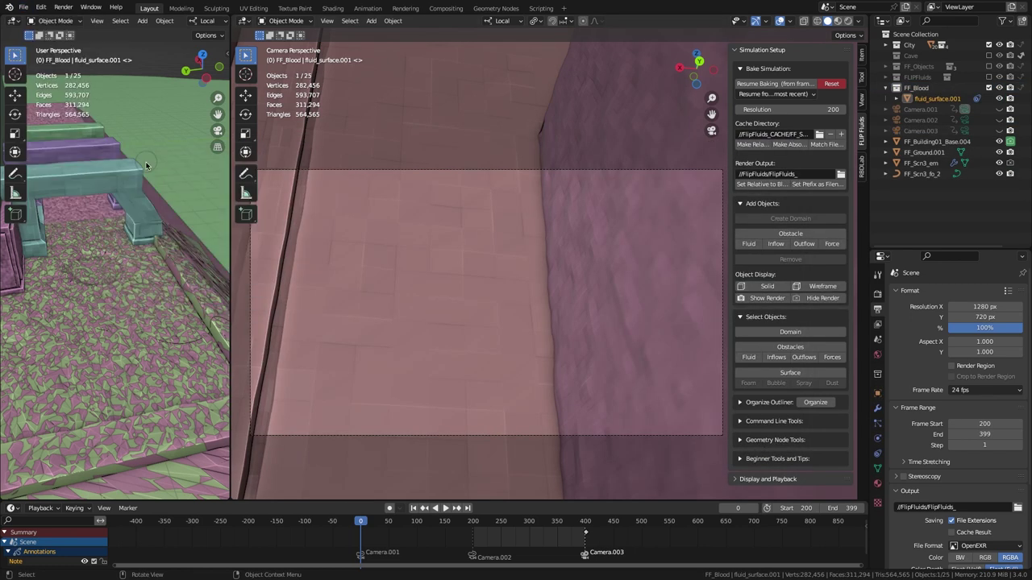
{"action": "left_click", "coordinate": [753, 449]}
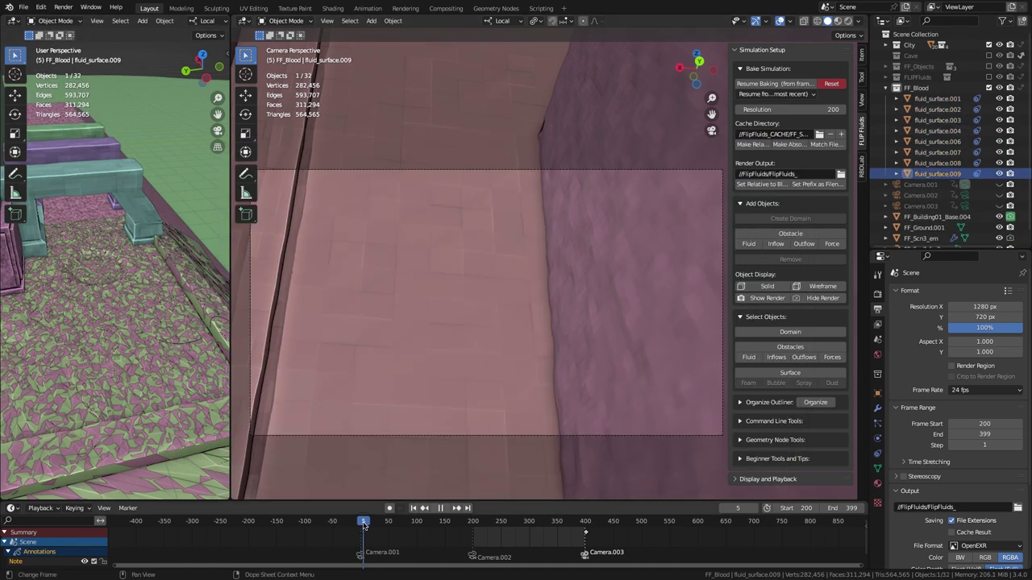
Step: Review the imported fluid animations across the timeline up to about frame 566 and stop playback
{"action": "left_click_drag", "start_coordinate": [364, 524], "coordinate": [627, 534]}
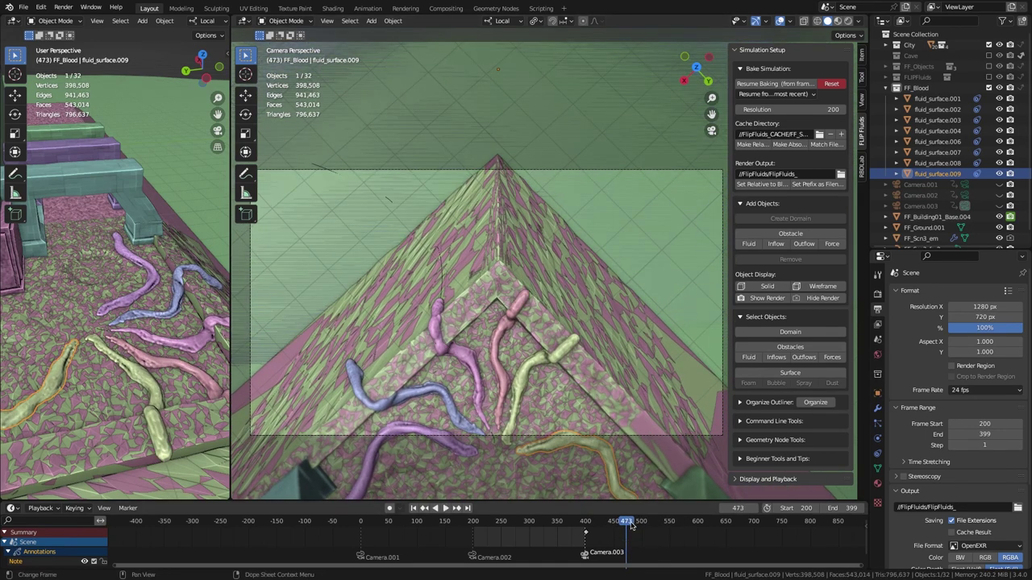
{"action": "left_click_drag", "start_coordinate": [638, 518], "coordinate": [675, 519]}
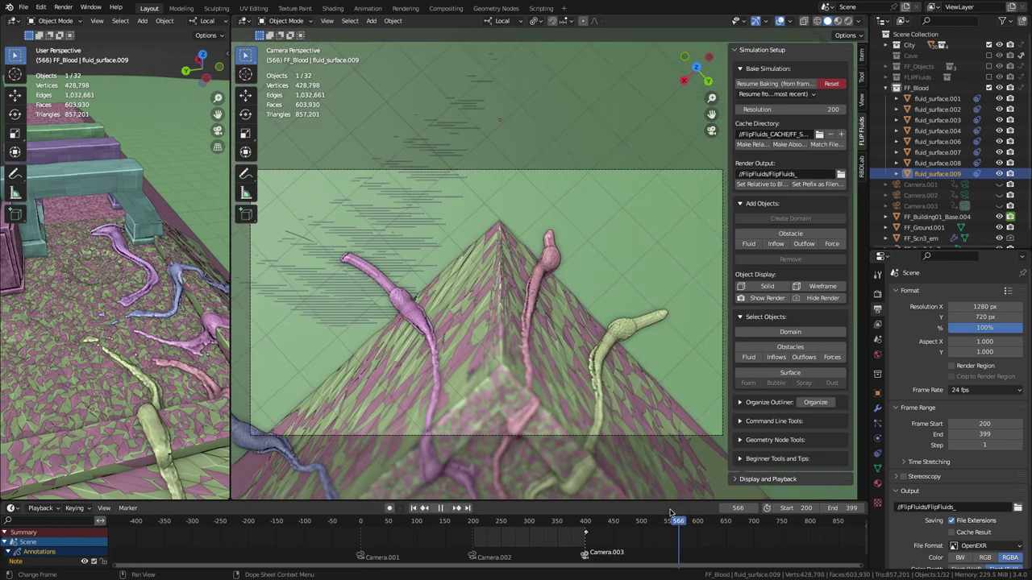
{"action": "key", "text": "space"}
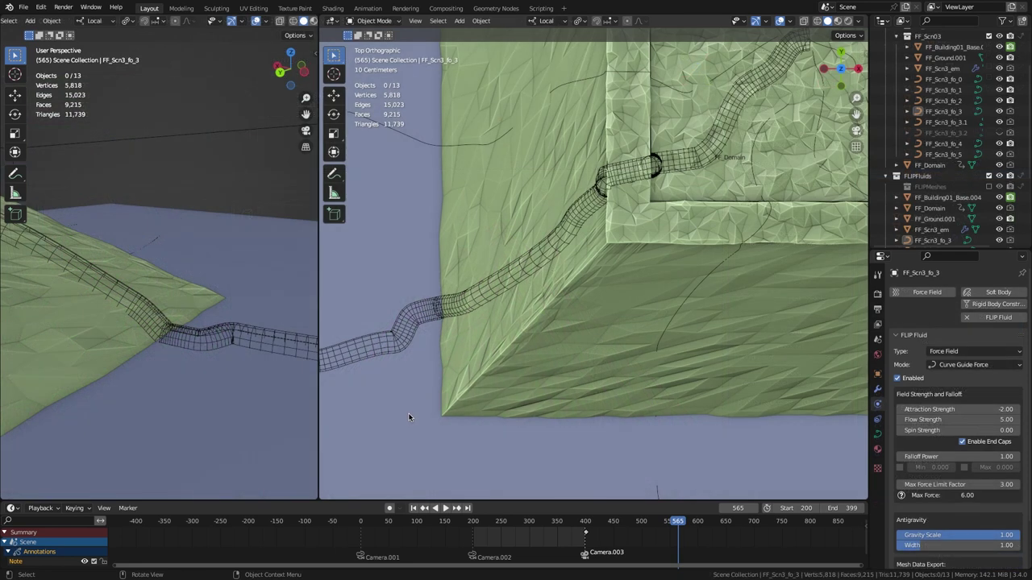
Step: Unhide FF_Scn3_fo_3.2 and compare the force field settings of guide curves FF_Scn3_fo_3, FF_Scn3_fo_3.1 and FF_Scn3_fo_3.2
{"action": "left_click", "coordinate": [472, 300]}
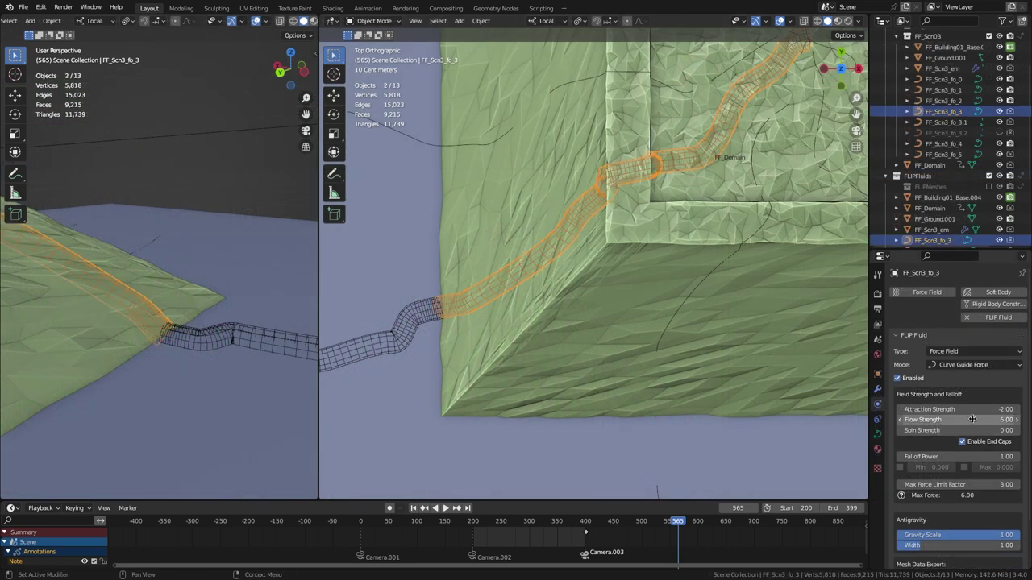
{"action": "left_click", "coordinate": [403, 329]}
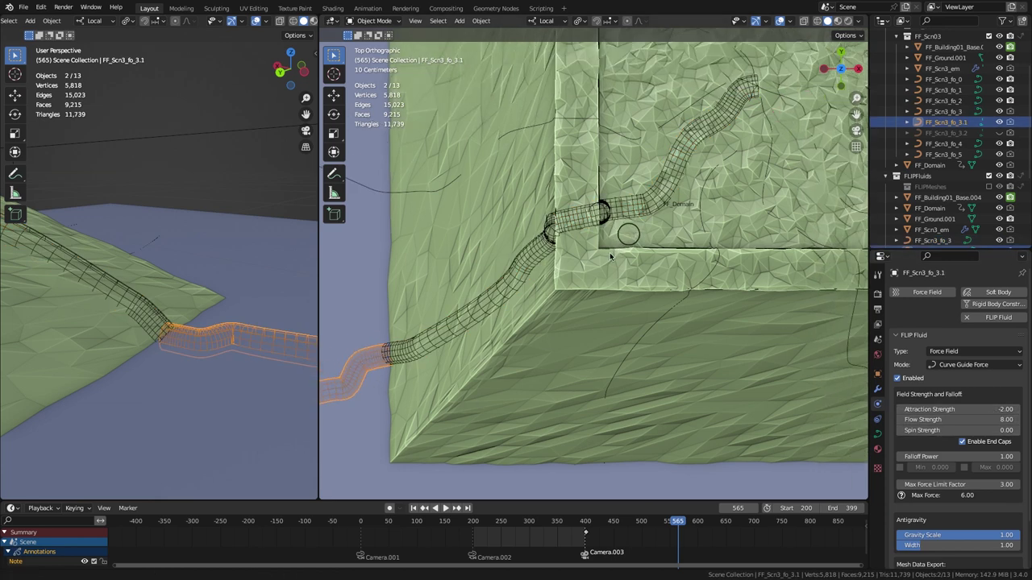
{"action": "scroll", "coordinate": [610, 257], "scroll_direction": "up", "scroll_amount": 7}
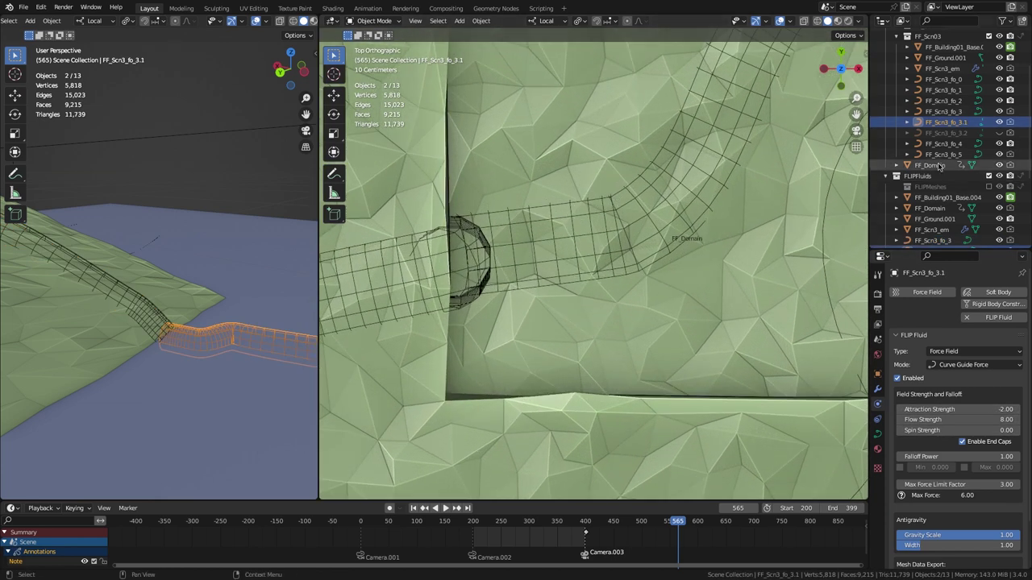
{"action": "left_click", "coordinate": [999, 133]}
{"action": "left_click", "coordinate": [943, 133]}
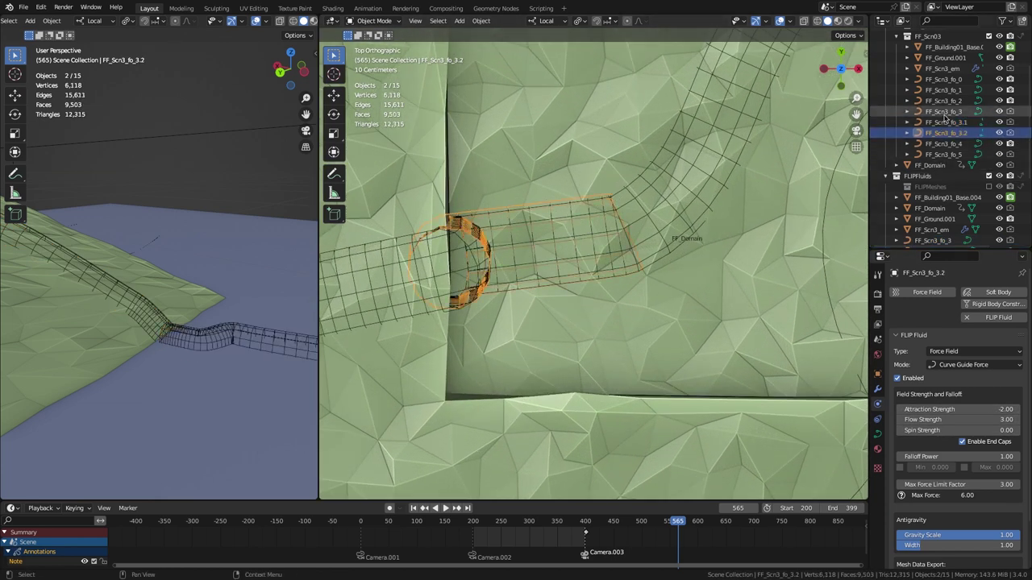
{"action": "left_click", "coordinate": [943, 111]}
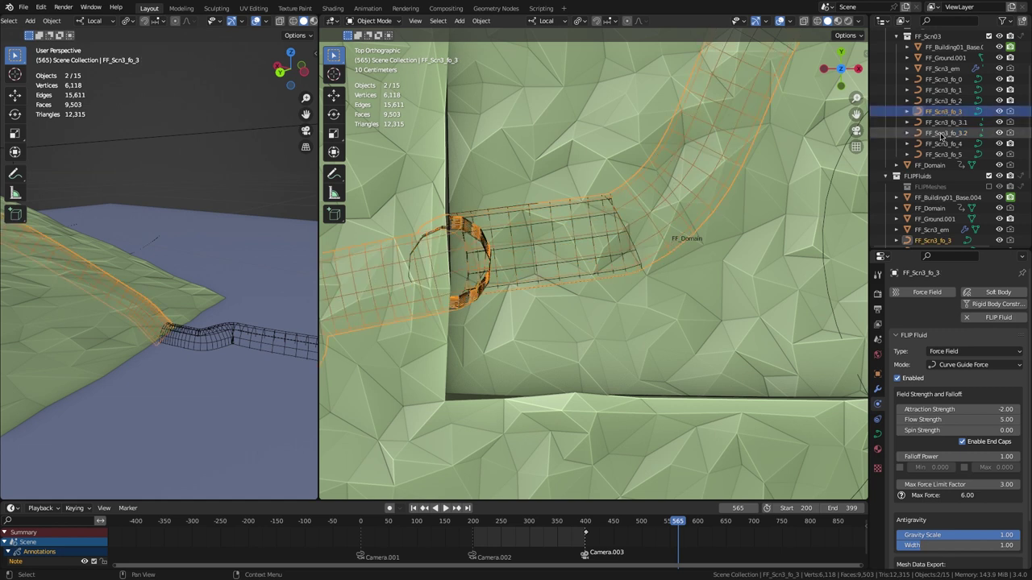
{"action": "left_click", "coordinate": [943, 133]}
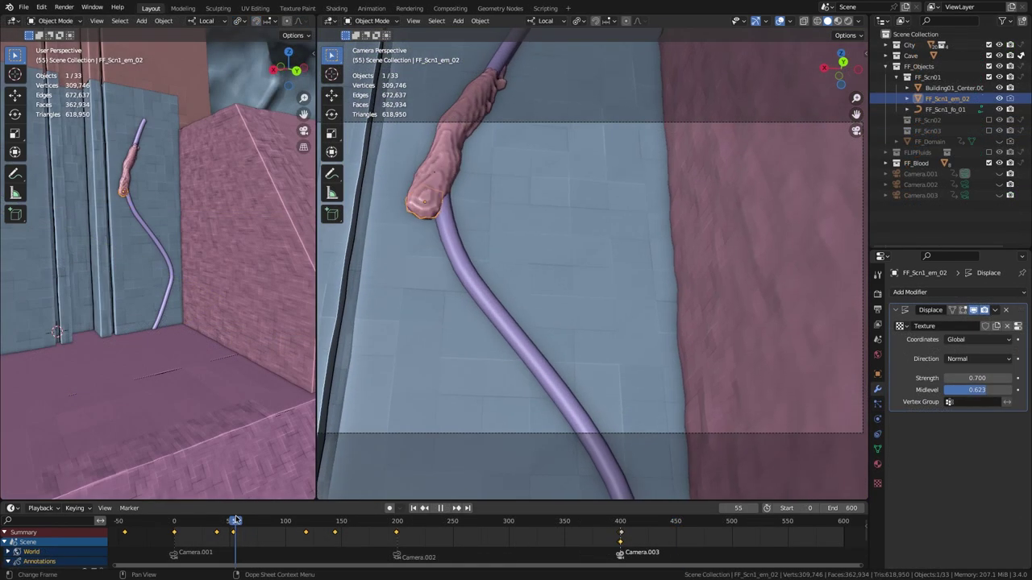
Step: Go to frame 81 and add fluid_surface.001 to the selection alongside the emitter FF_Scn1_em_02
{"action": "left_click_drag", "start_coordinate": [234, 520], "coordinate": [265, 522]}
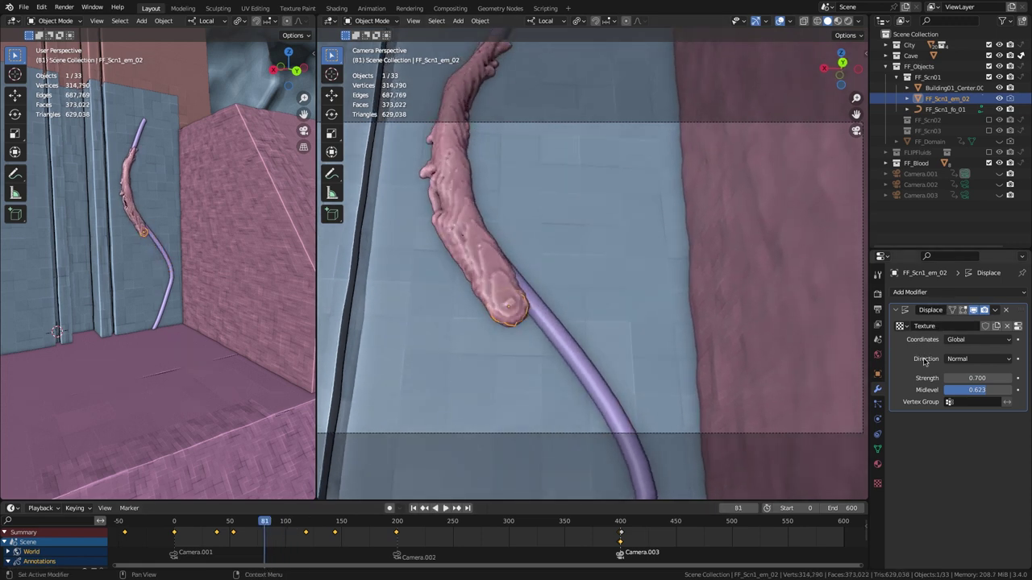
{"action": "left_click", "coordinate": [461, 258], "text": "shift"}
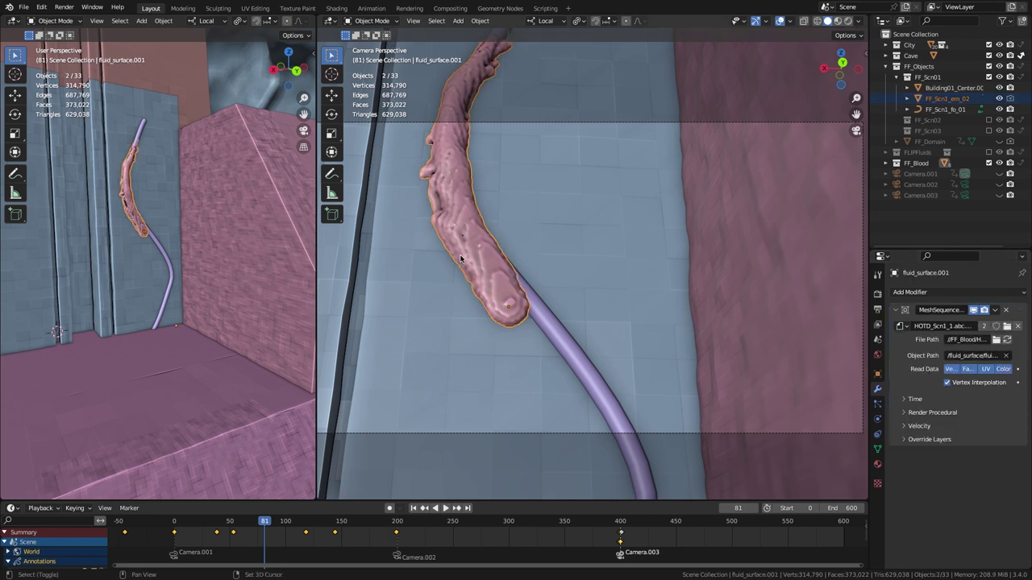